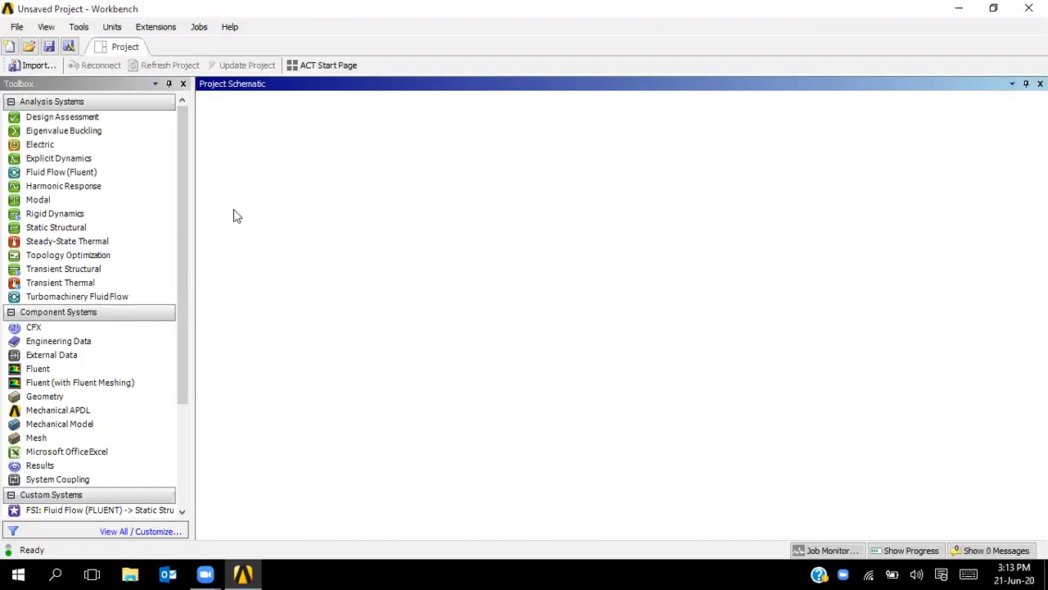
Add a standalone Geometry system named "physical situtation to computational domain" and open its geometry in DesignModeler.
double_click(51, 397)
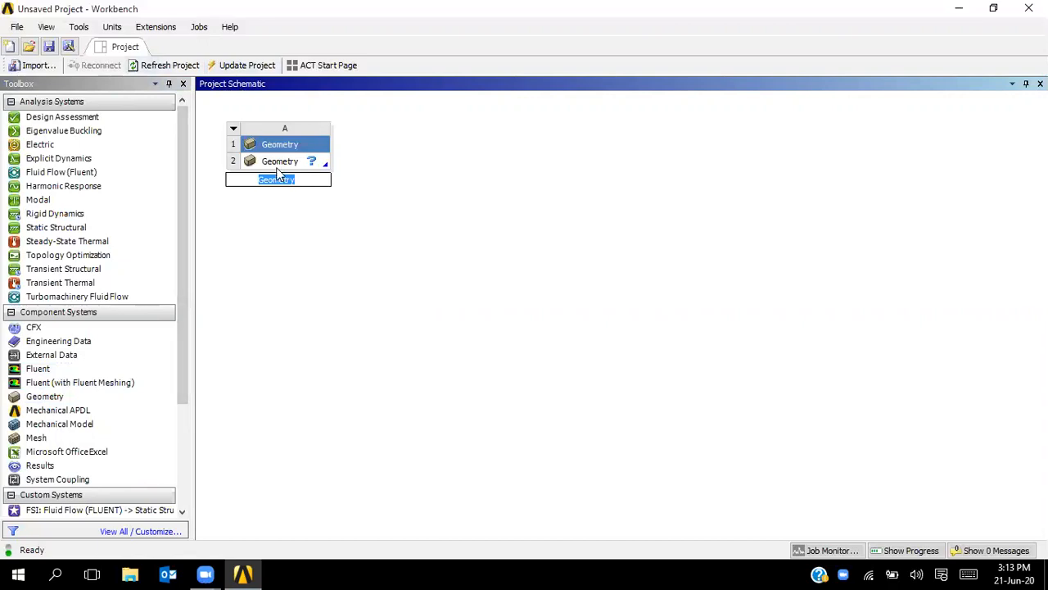
click(315, 223)
double_click(296, 181)
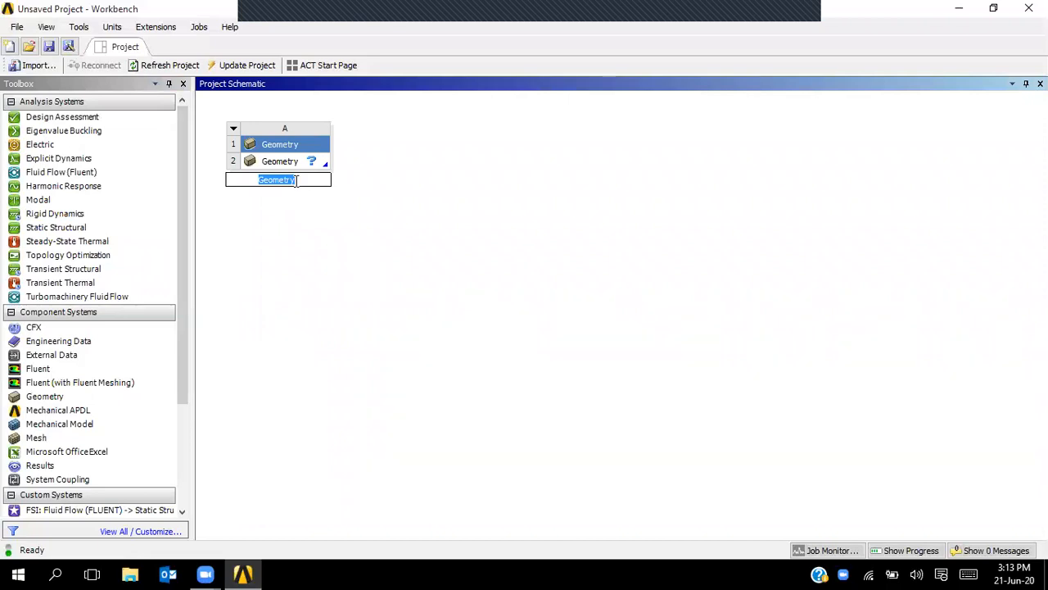
text(skwe)
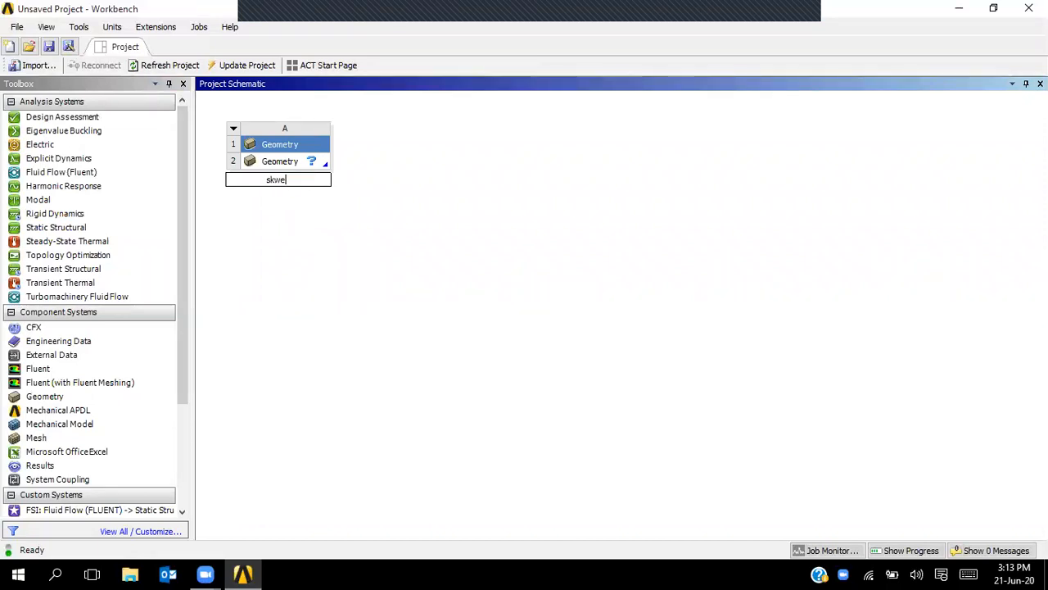
key(BackSpace)
key(BackSpace)
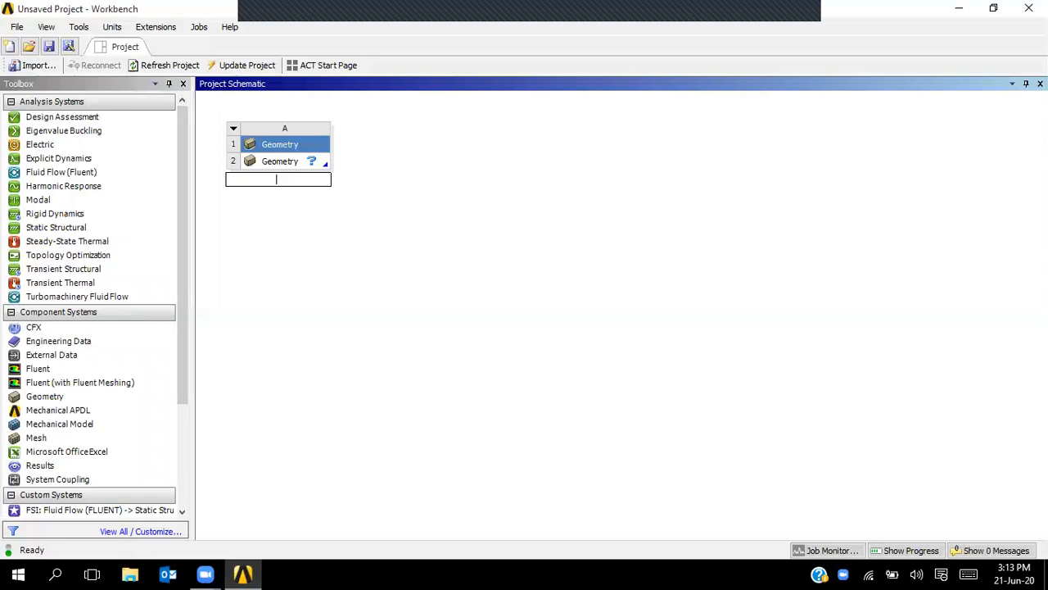
text(phy)
key(BackSpace)
key(BackSpace)
key(BackSpace)
text(o)
key(BackSpace)
text(i)
text(physic)
text(al situtation)
text( to computatio)
text(nal domain)
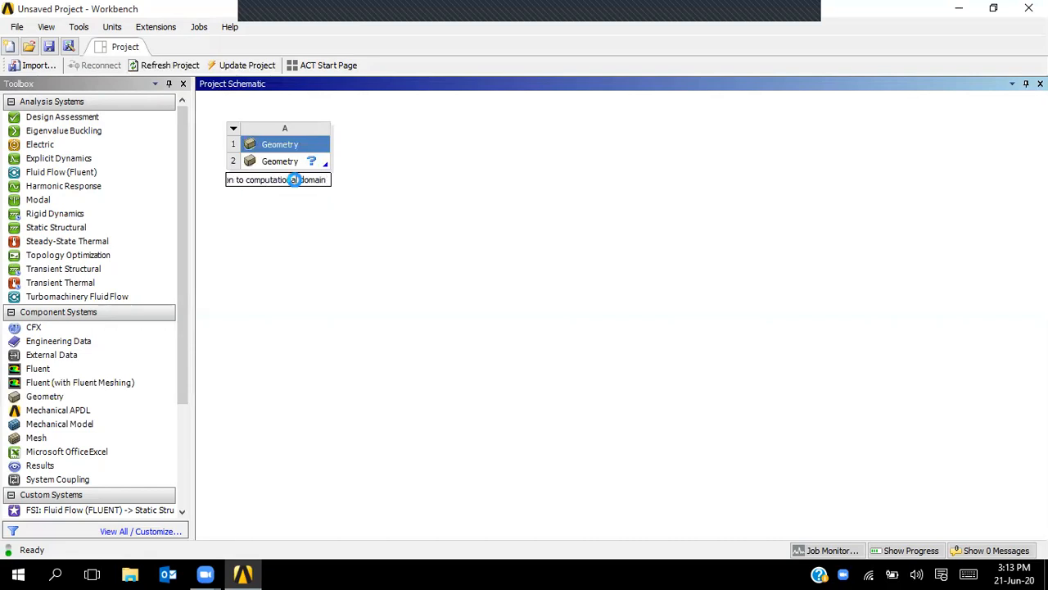
click(294, 179)
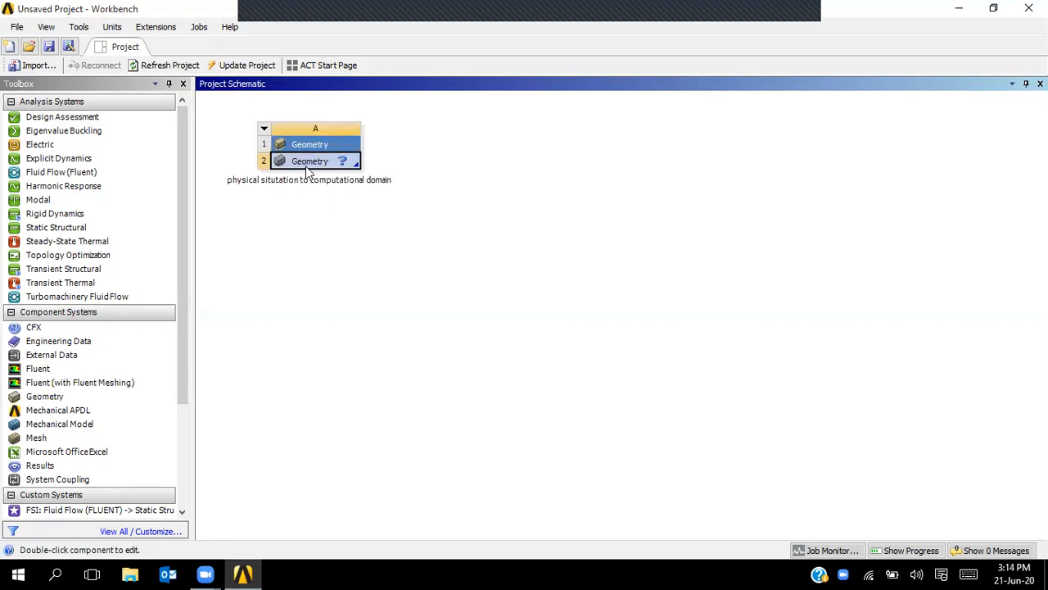
double_click(306, 161)
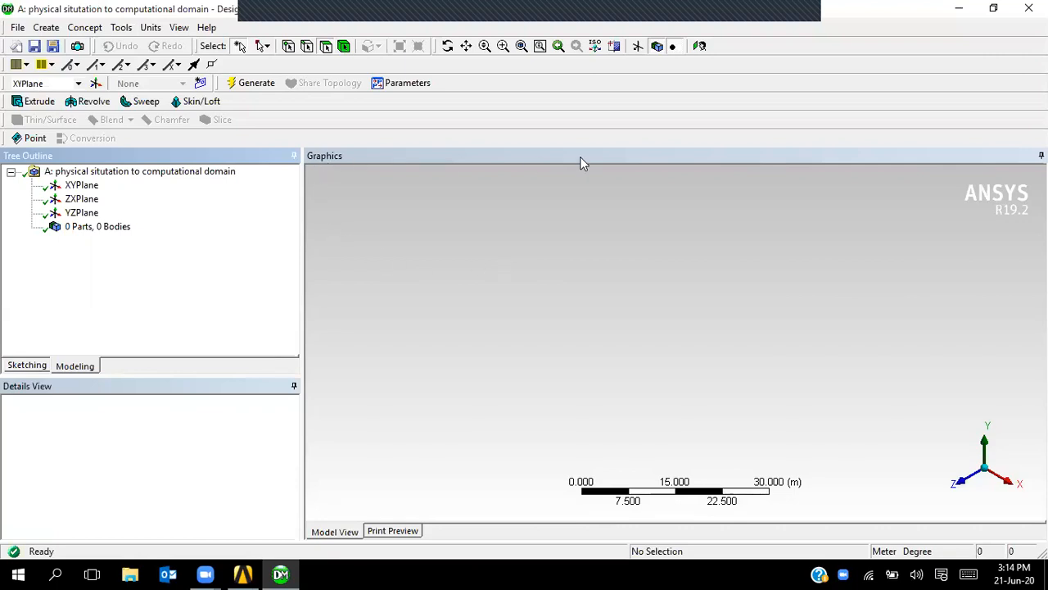
Switch to Workbench and set the first graphics background color to white in the Appearance options.
click(240, 573)
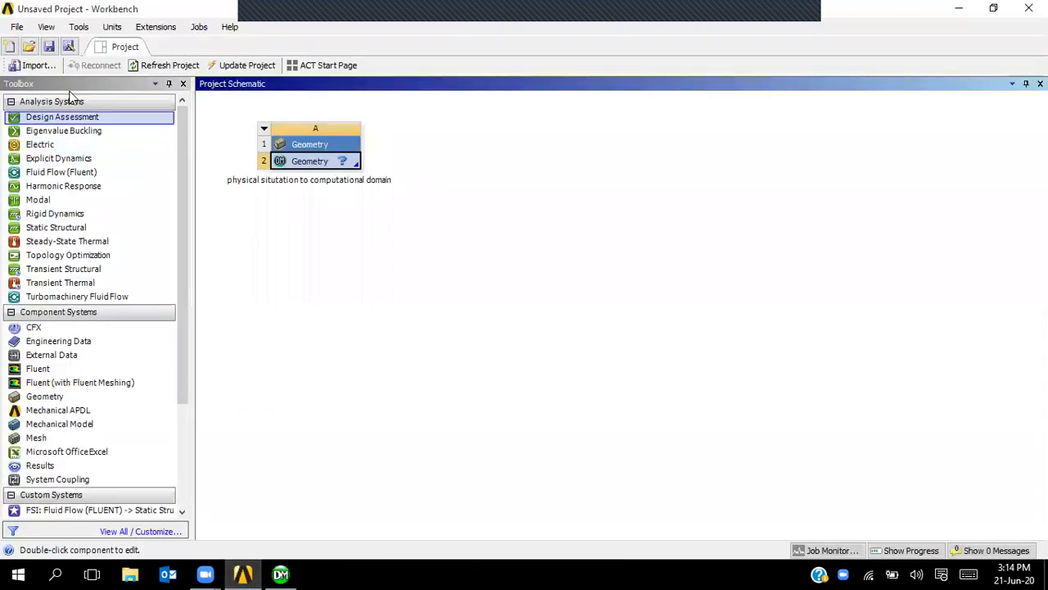
click(79, 27)
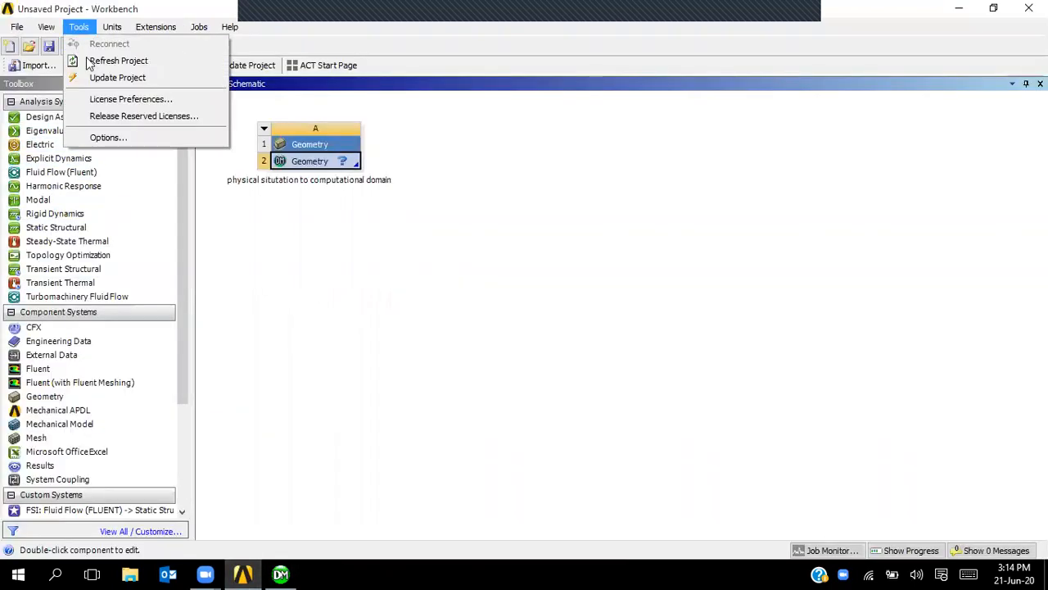
click(117, 135)
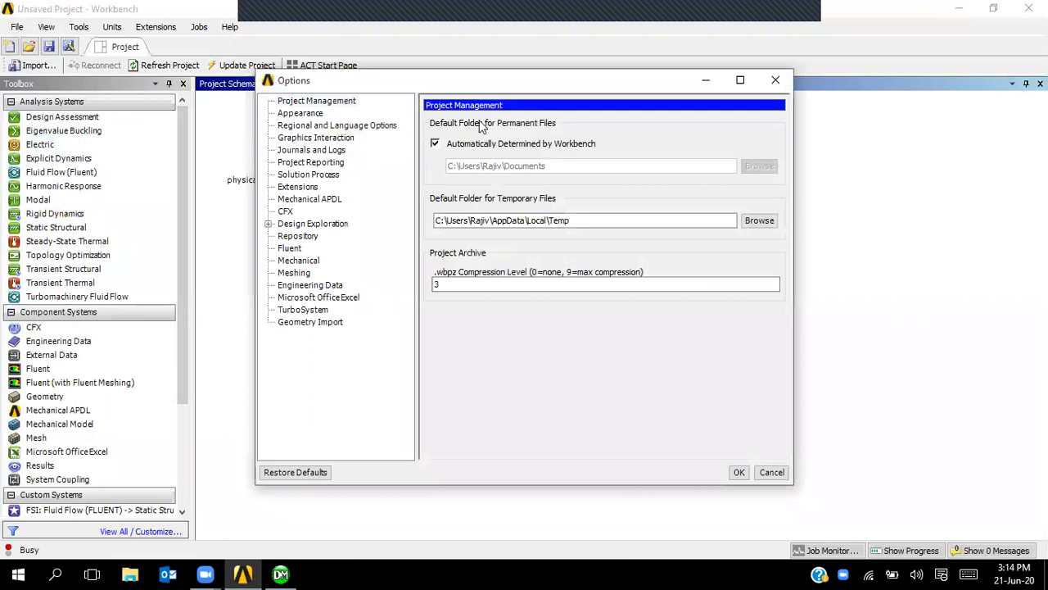
click(301, 113)
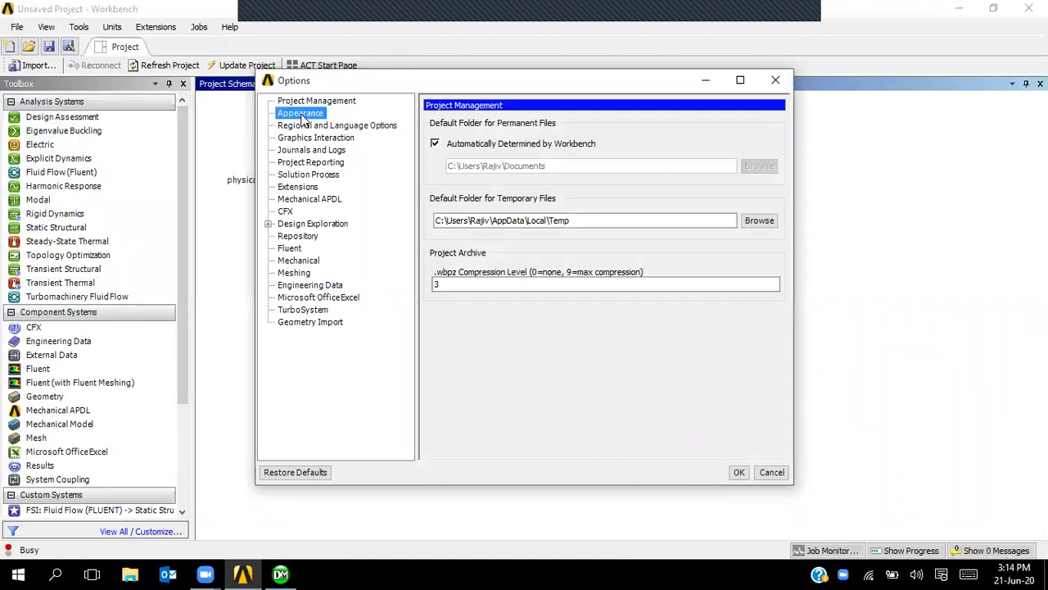
click(754, 194)
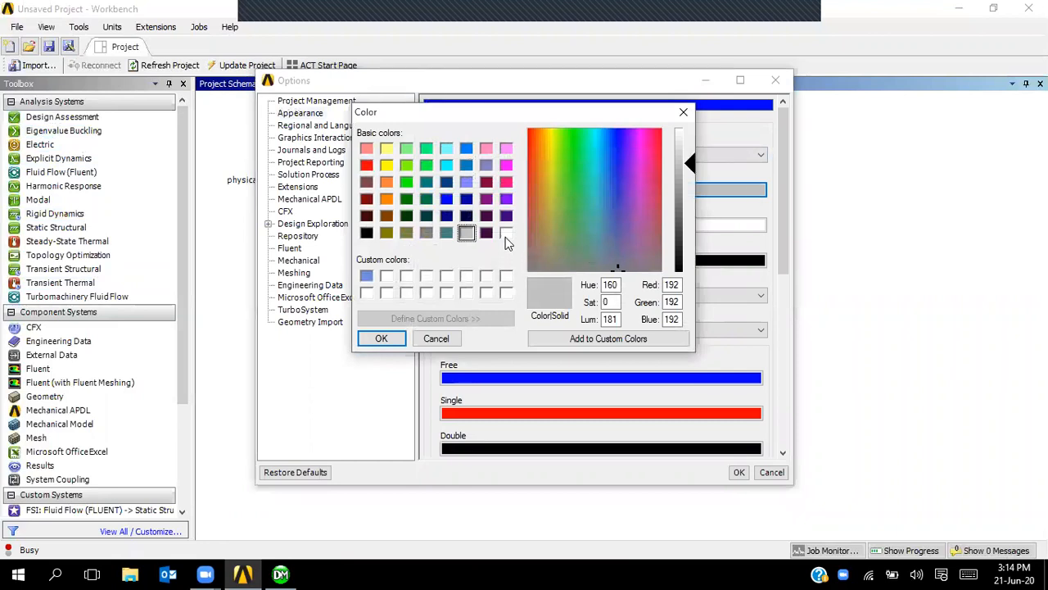
click(505, 234)
click(382, 338)
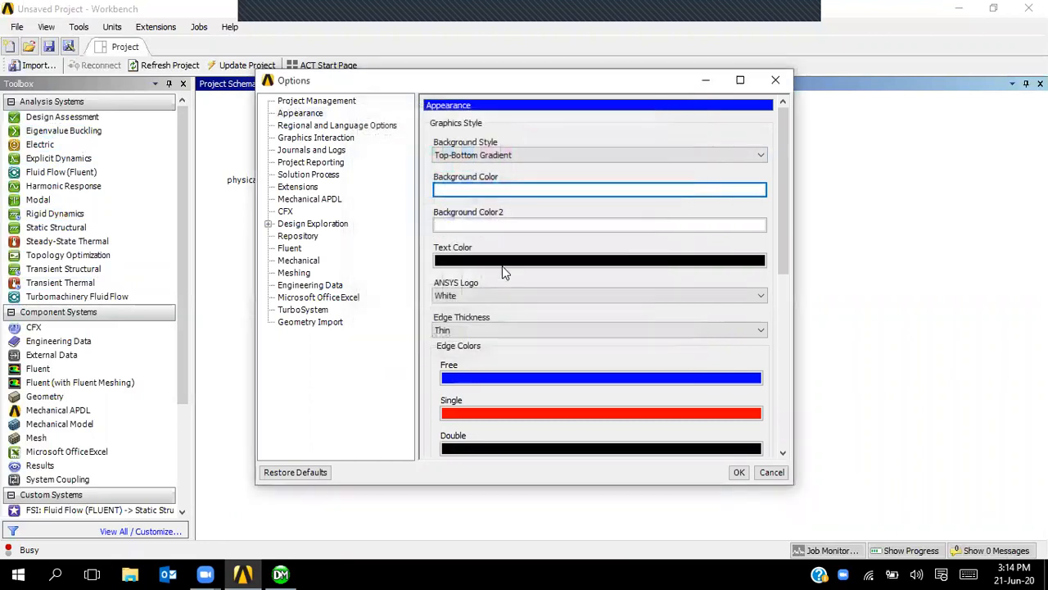
click(574, 193)
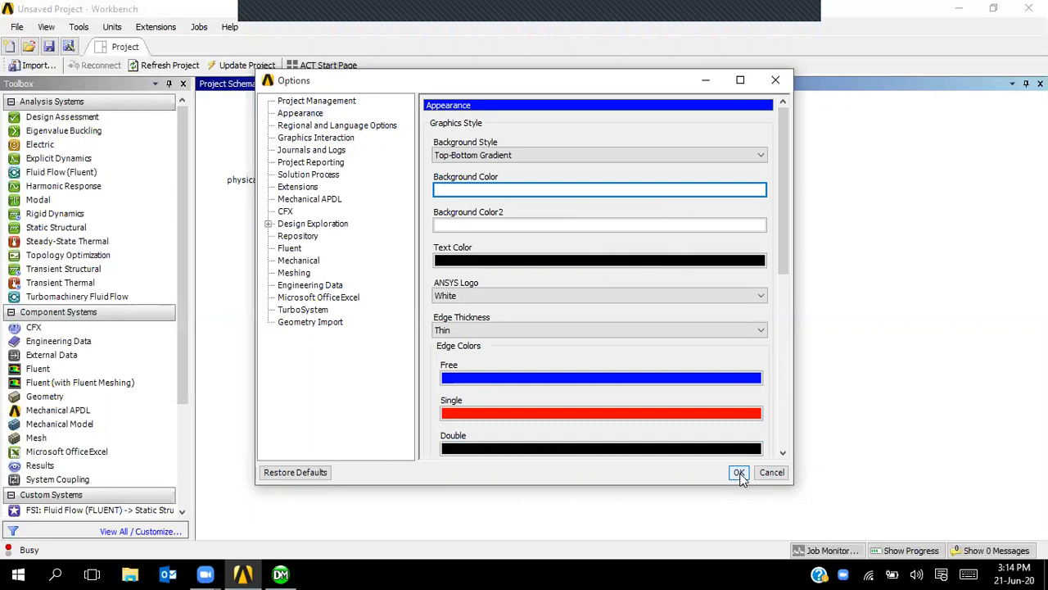
Keep DesignModeler as the preferred geometry editor in the Geometry Import options and apply the options.
click(312, 323)
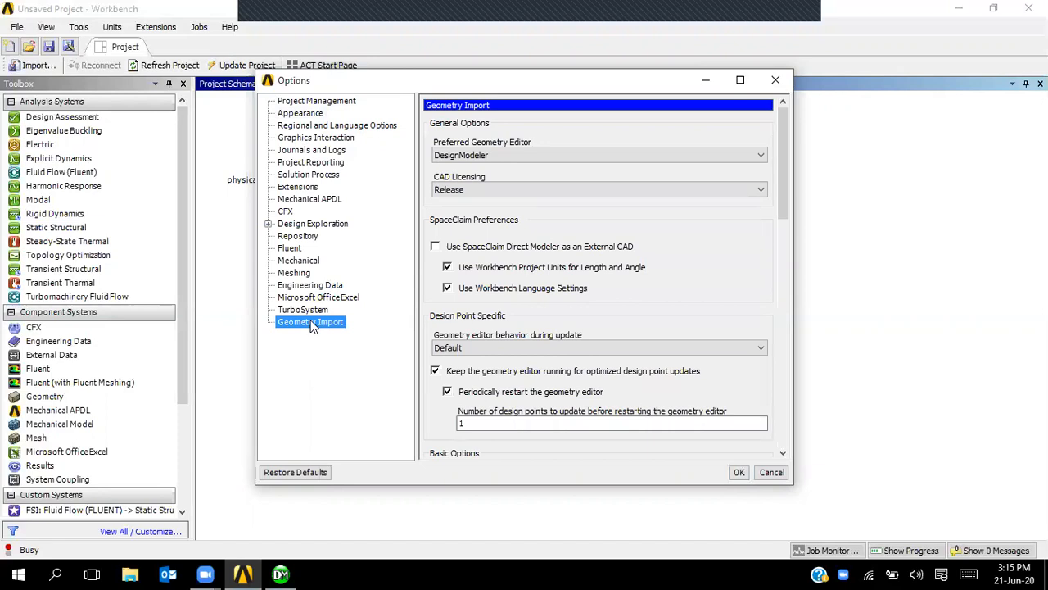
click(463, 162)
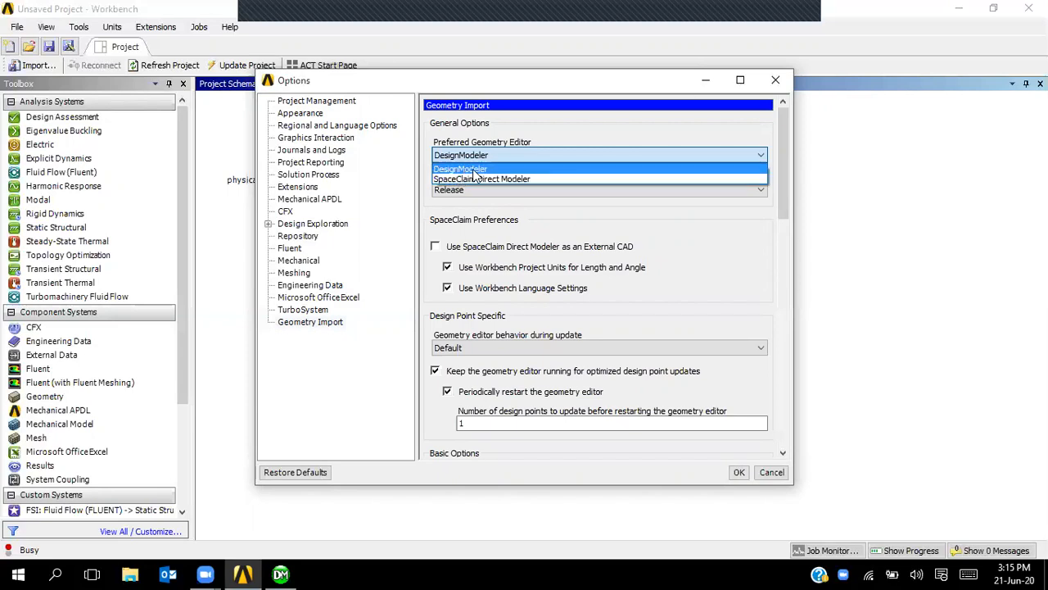
click(578, 141)
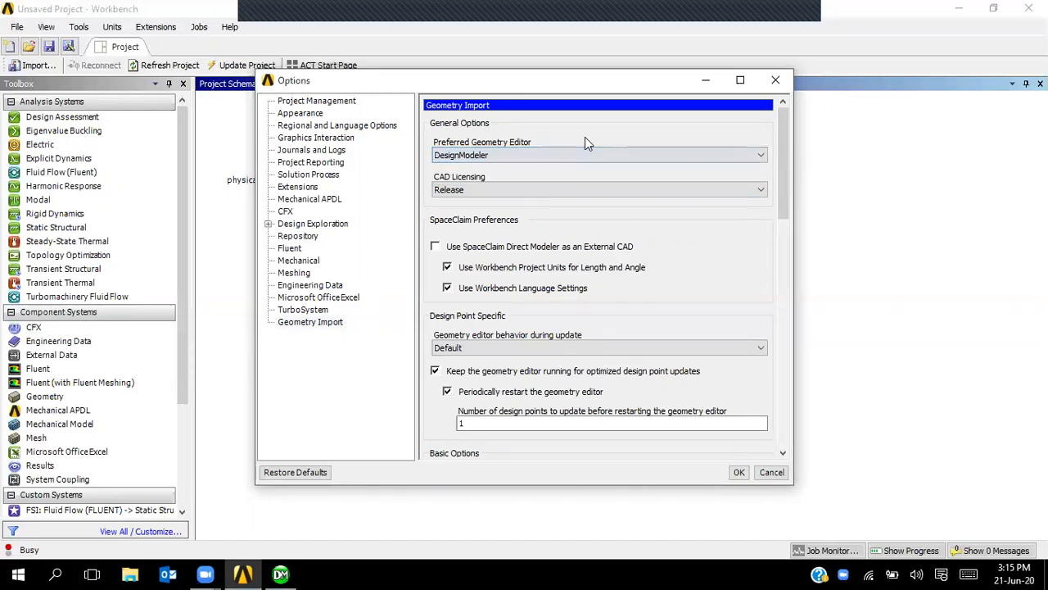
click(739, 472)
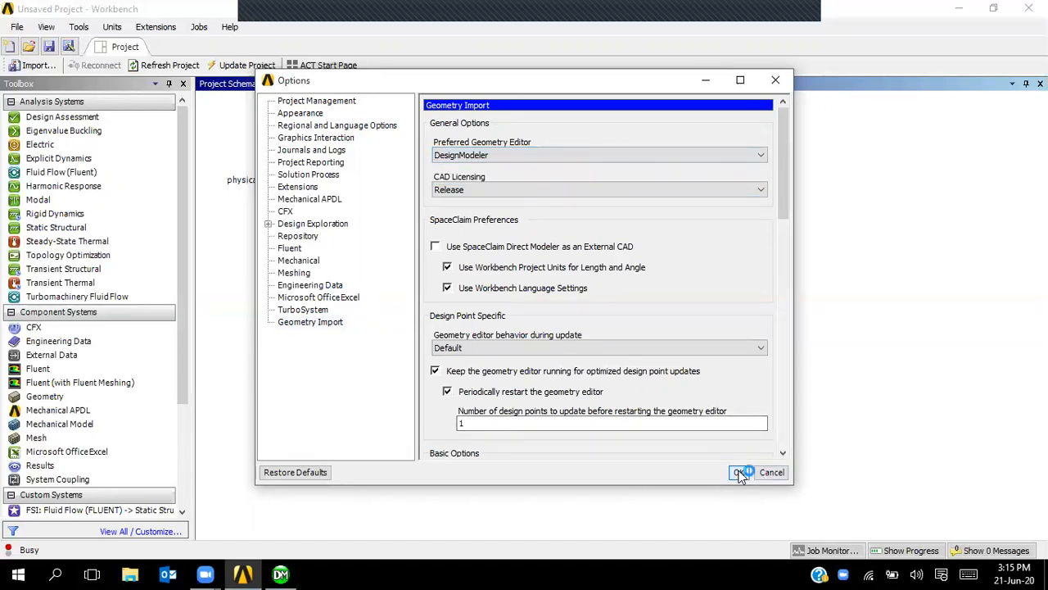
Switch to DesignModeler and set the length unit to millimeter.
click(282, 574)
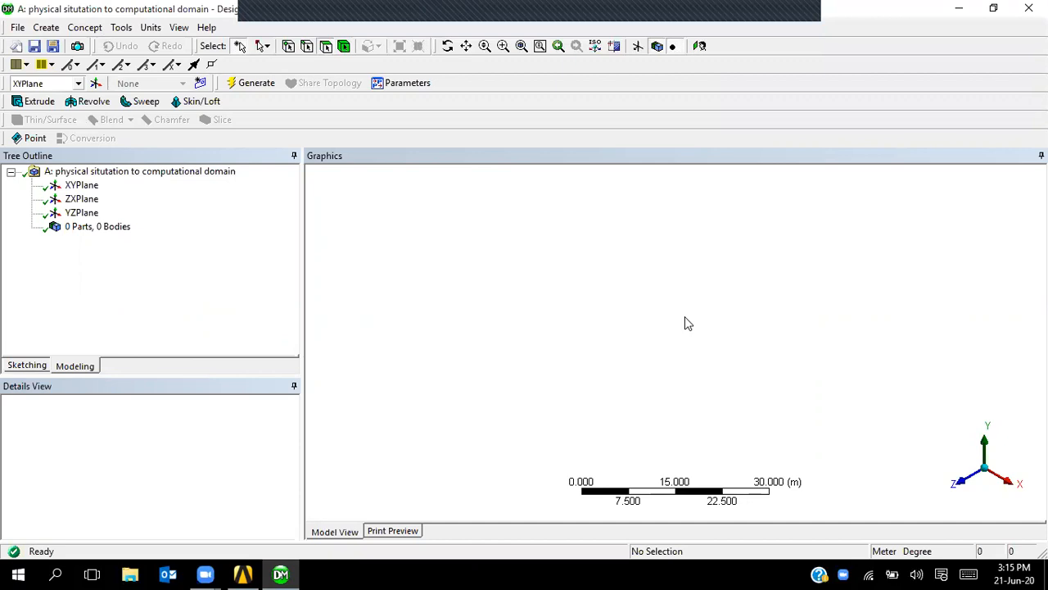
click(145, 29)
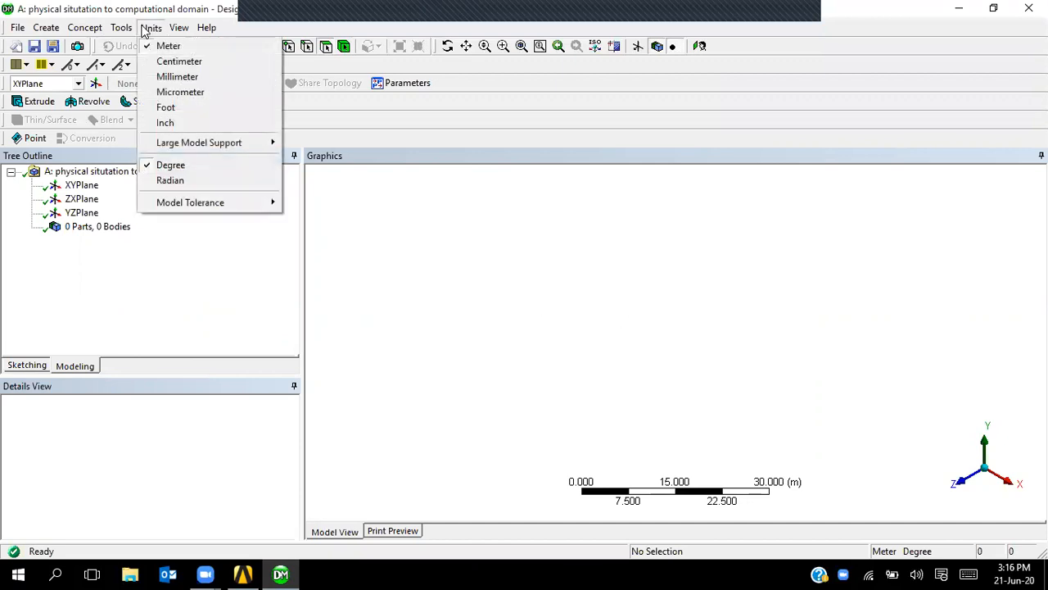
click(178, 77)
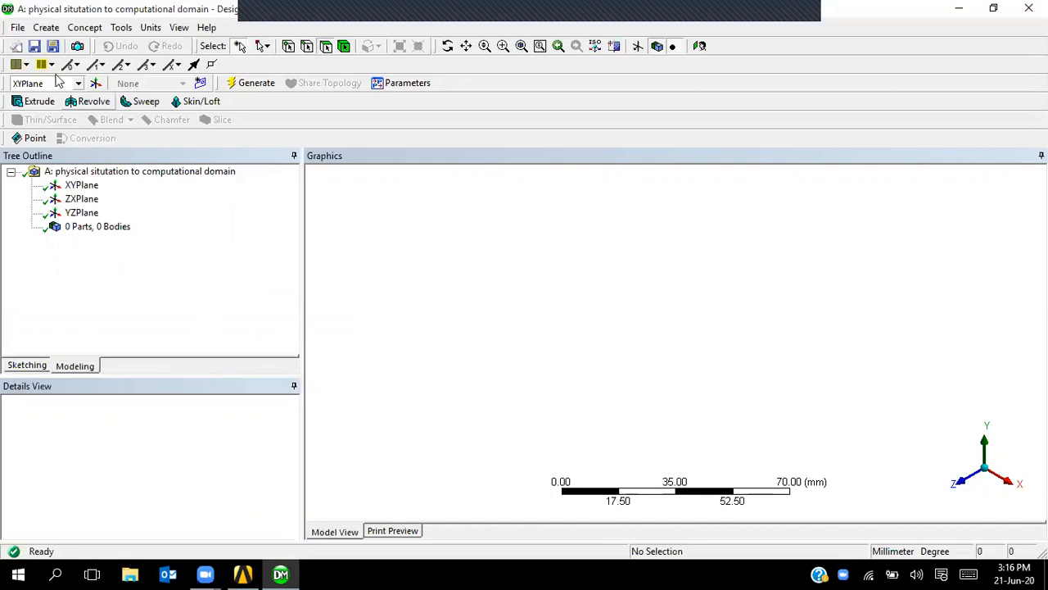
Import the external geometry file Geom.igs from the 25.02.2020 folder, with all geometry file types allowed.
click(17, 27)
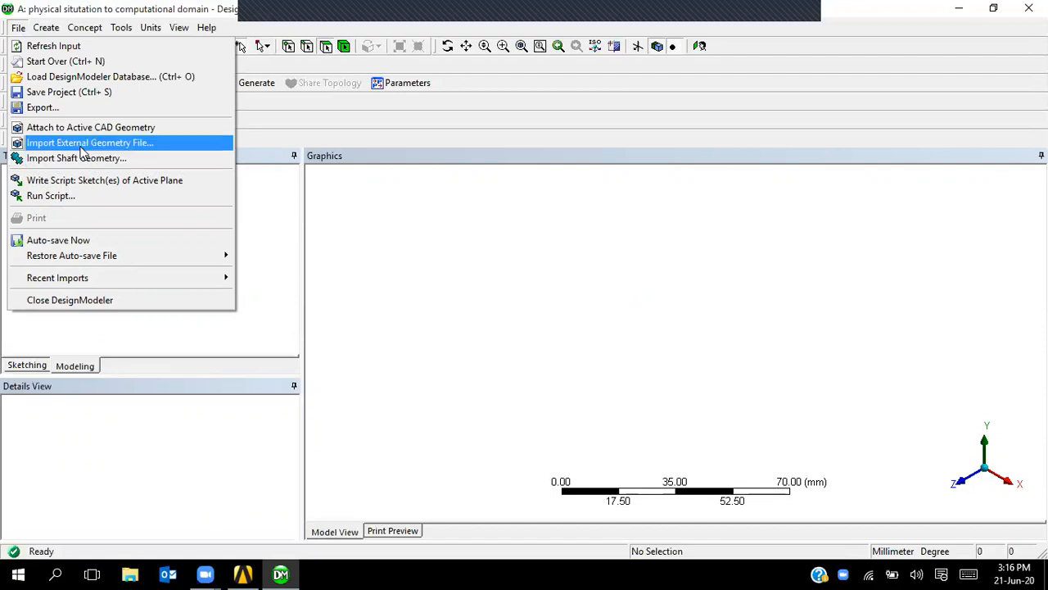
click(81, 144)
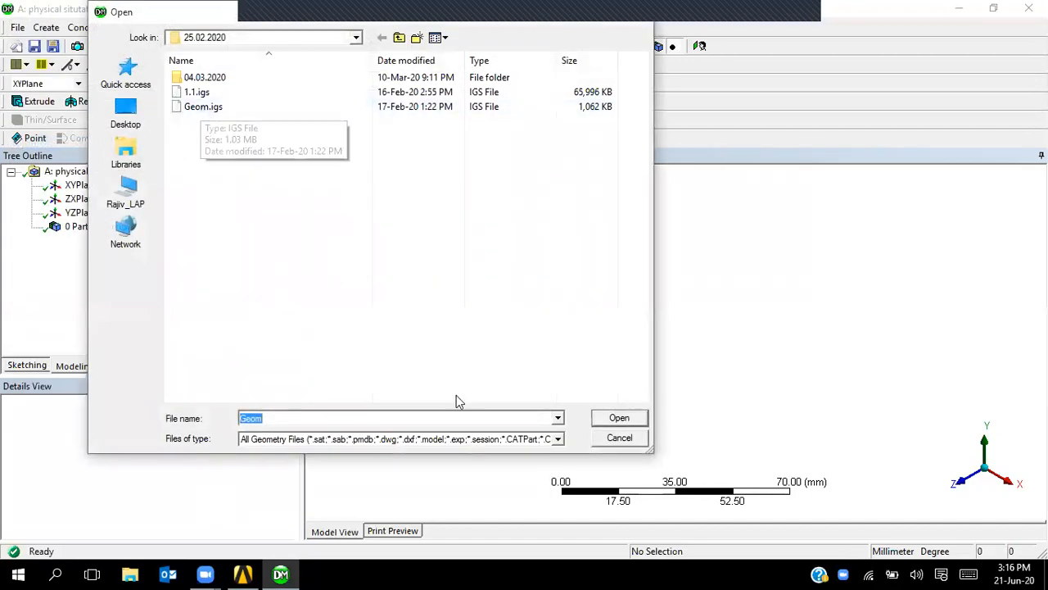
click(467, 439)
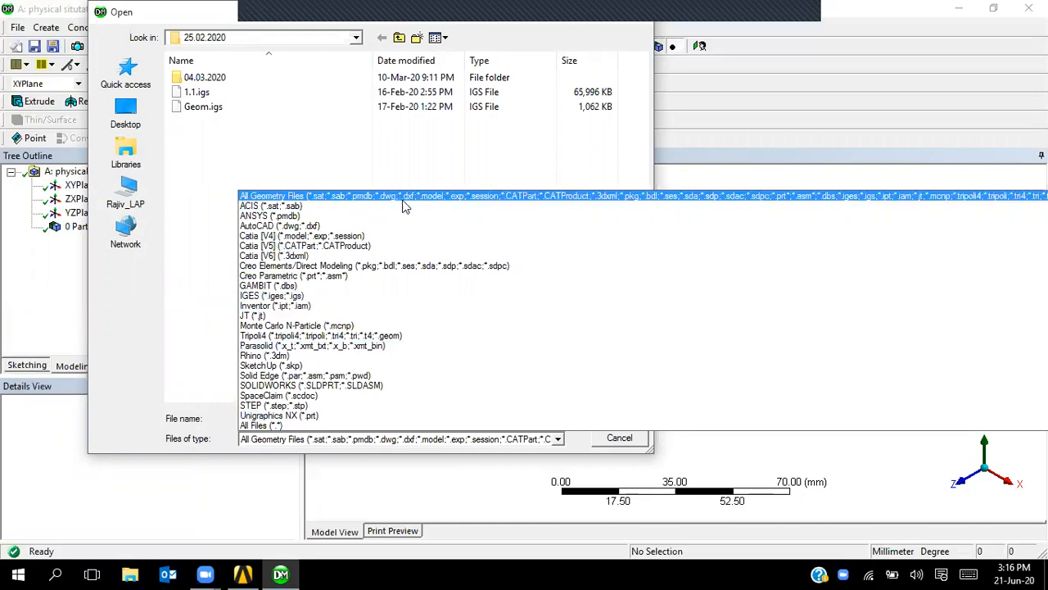
click(344, 196)
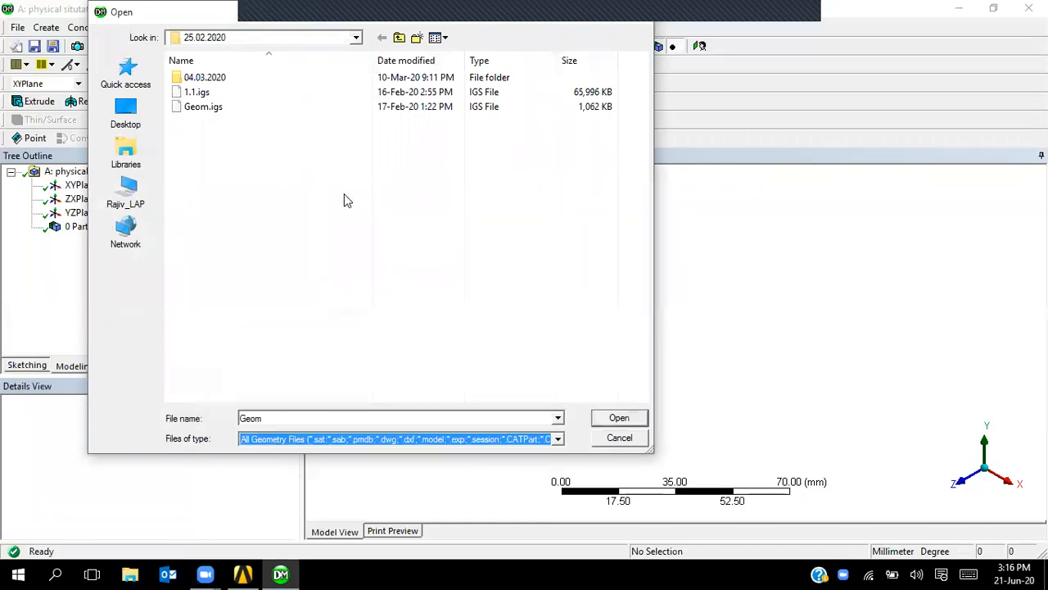
click(197, 116)
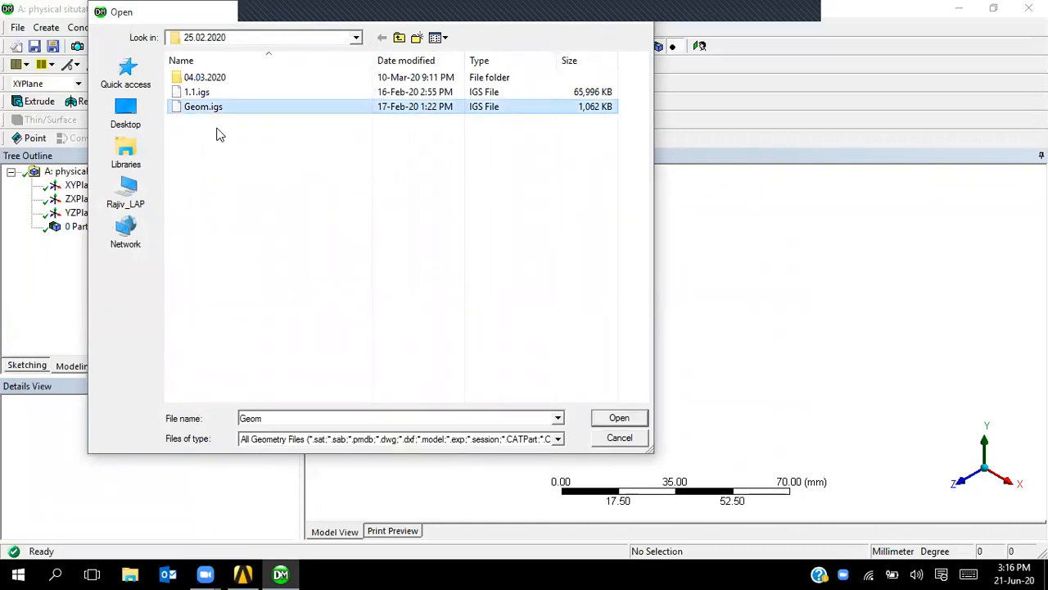
click(619, 419)
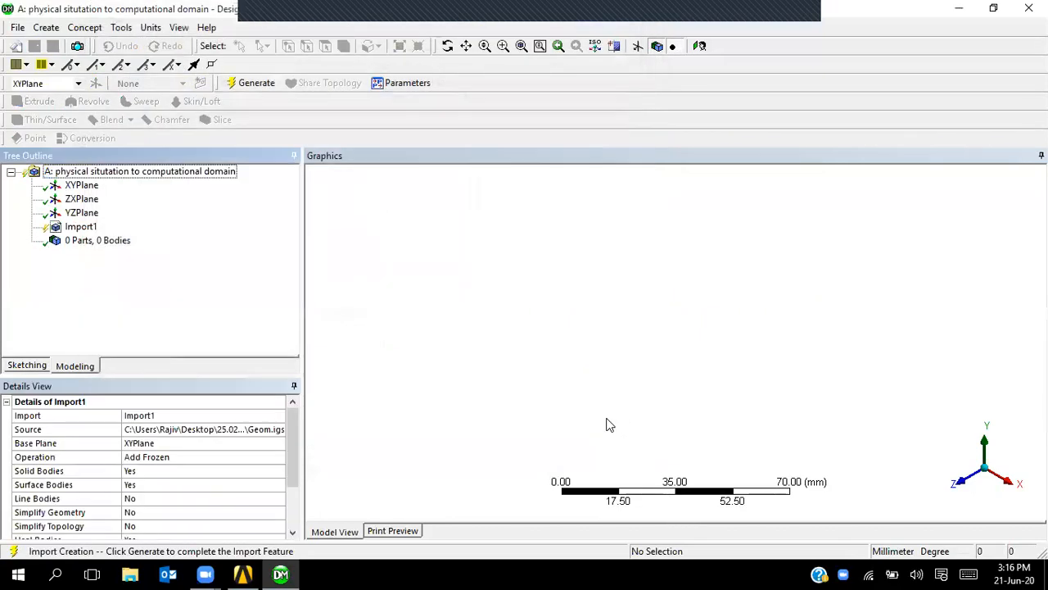
Set the import's base plane to YZPlane and generate the imported geometry.
click(151, 445)
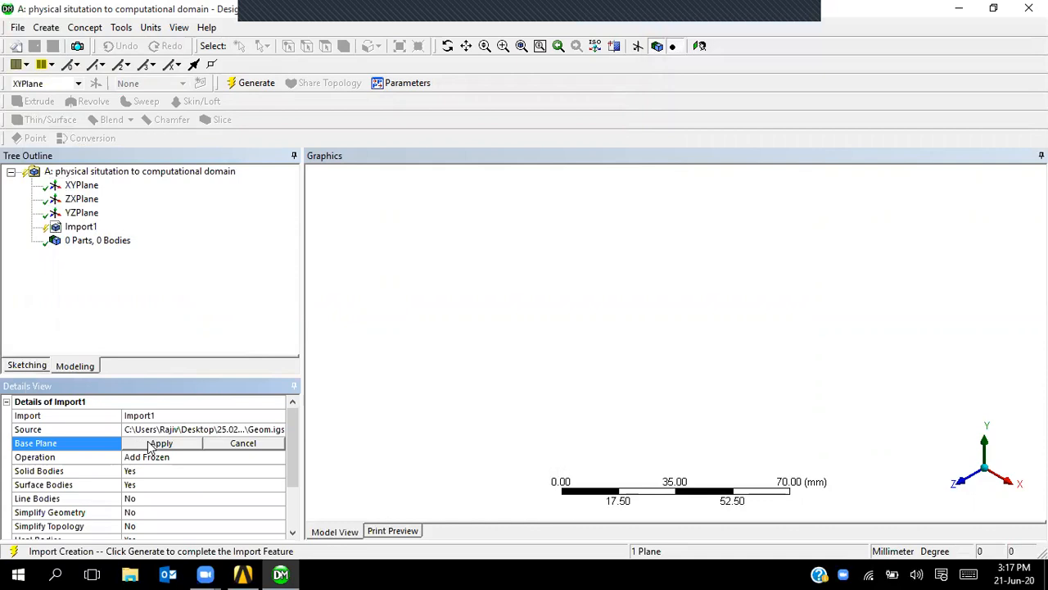
click(87, 190)
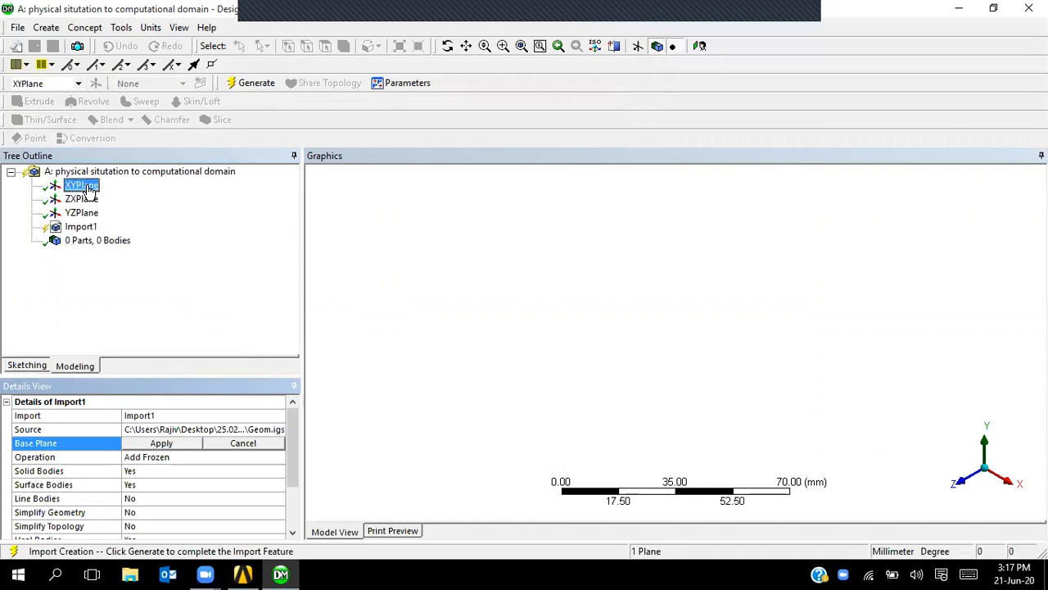
click(82, 201)
click(82, 214)
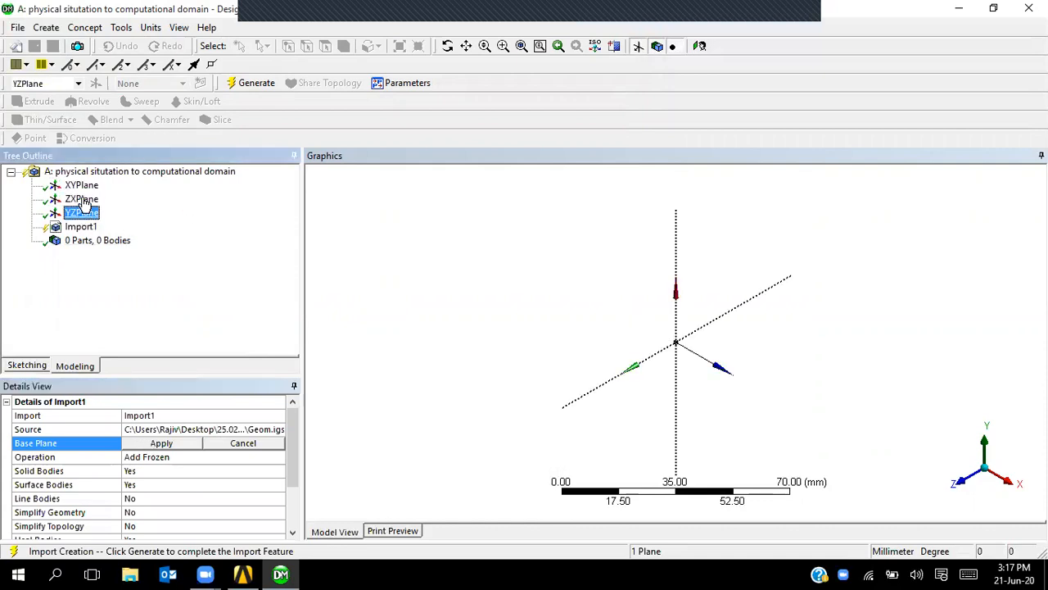
click(168, 443)
click(237, 82)
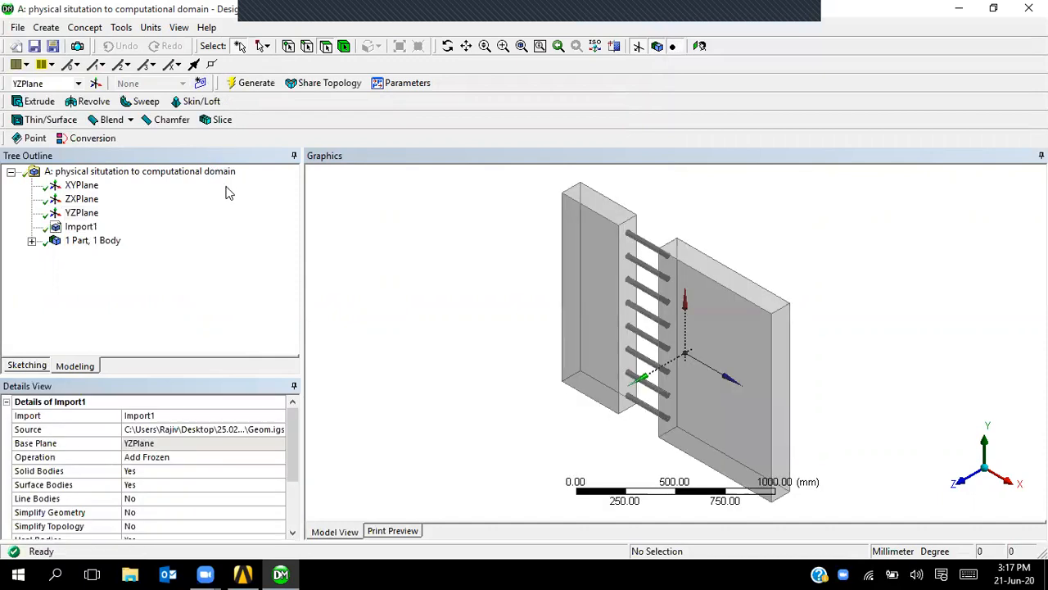
Inspect the imported plates and connecting rods, and delete the Import1 feature from the model.
mouse_move(539, 345)
middle_down()
mouse_move(554, 316)
mouse_move(614, 328)
mouse_move(613, 351)
mouse_move(616, 307)
mouse_move(561, 323)
middle_up()
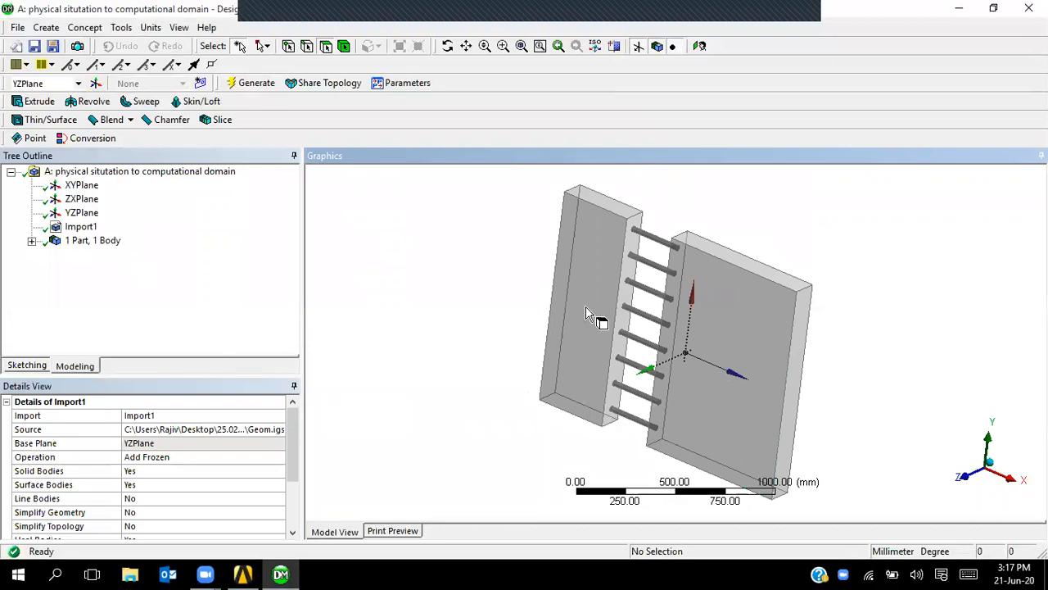
right_click(90, 229)
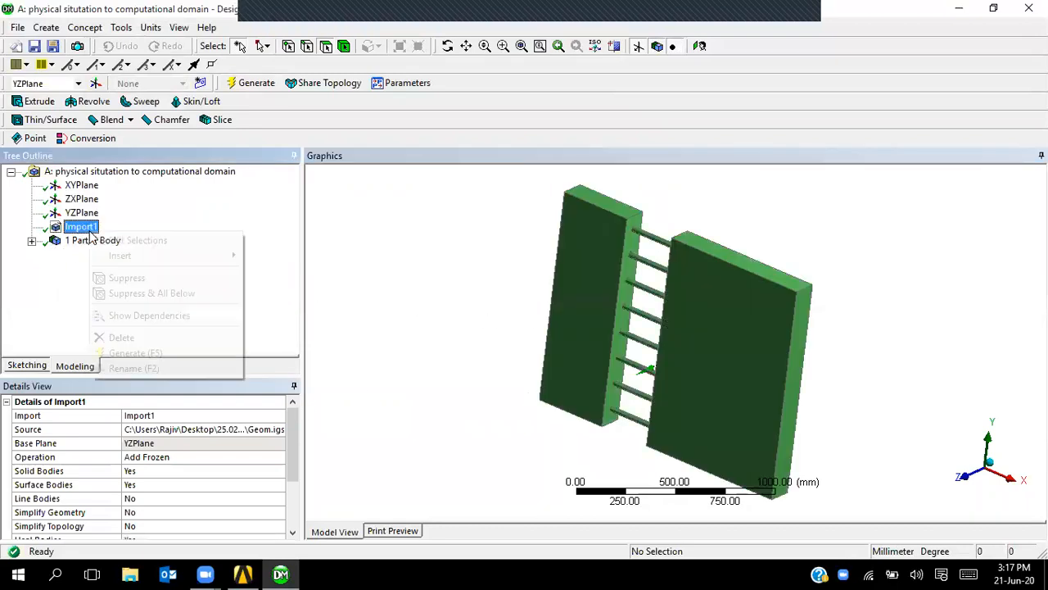
click(169, 344)
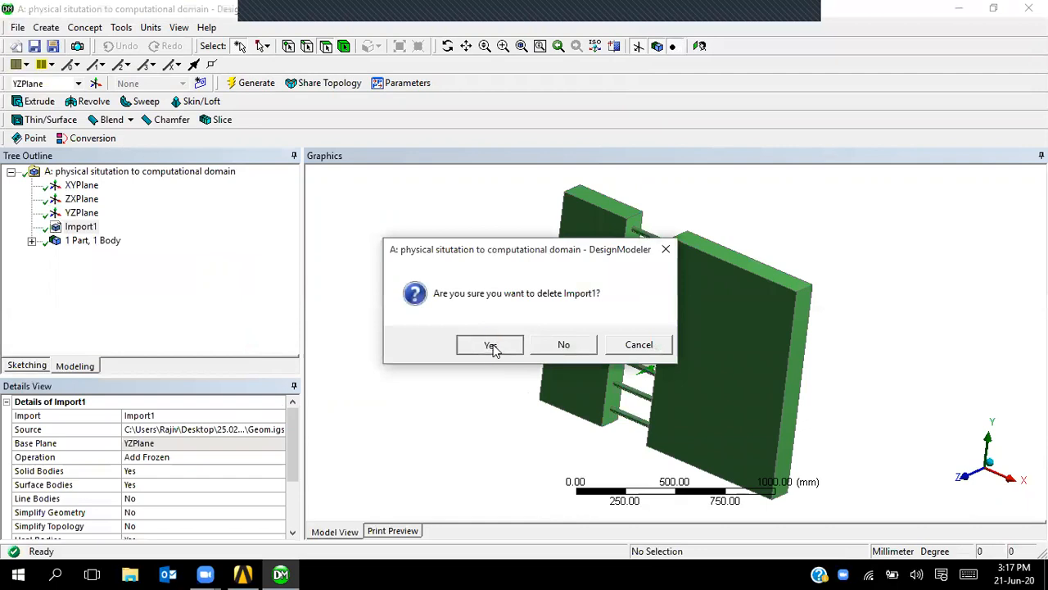
click(490, 345)
click(17, 28)
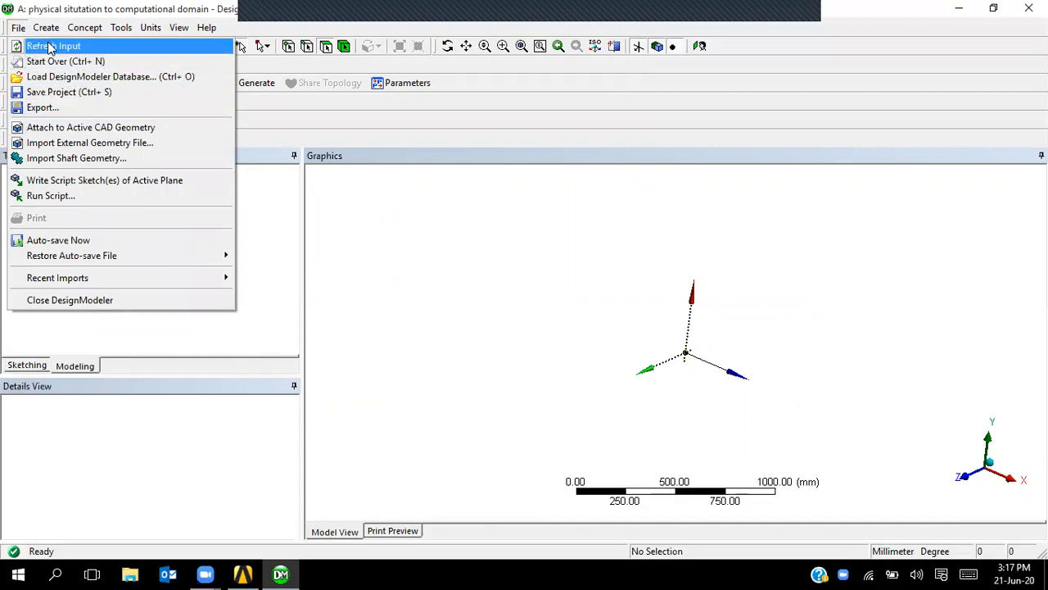
click(271, 302)
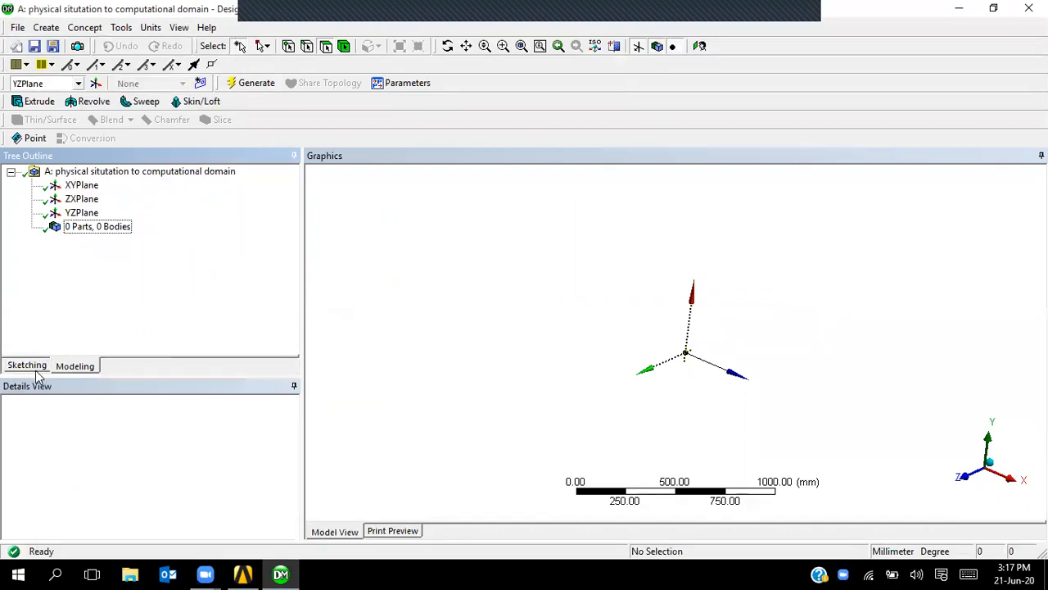
Start sketching on XYPlane, check the plane from the axis and isometric directions, and face the sketch plane squarely.
click(78, 186)
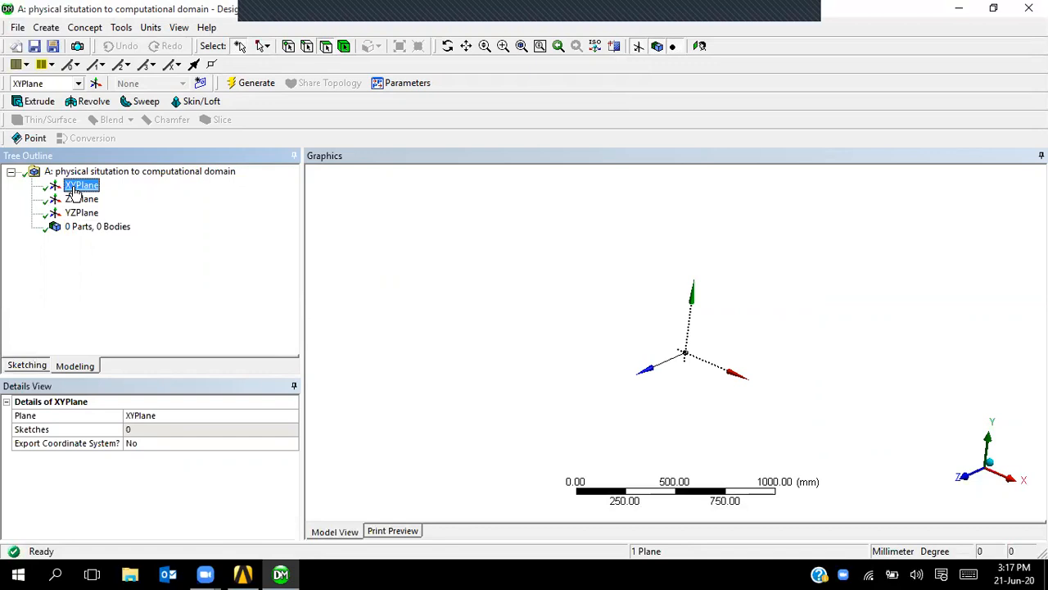
click(27, 366)
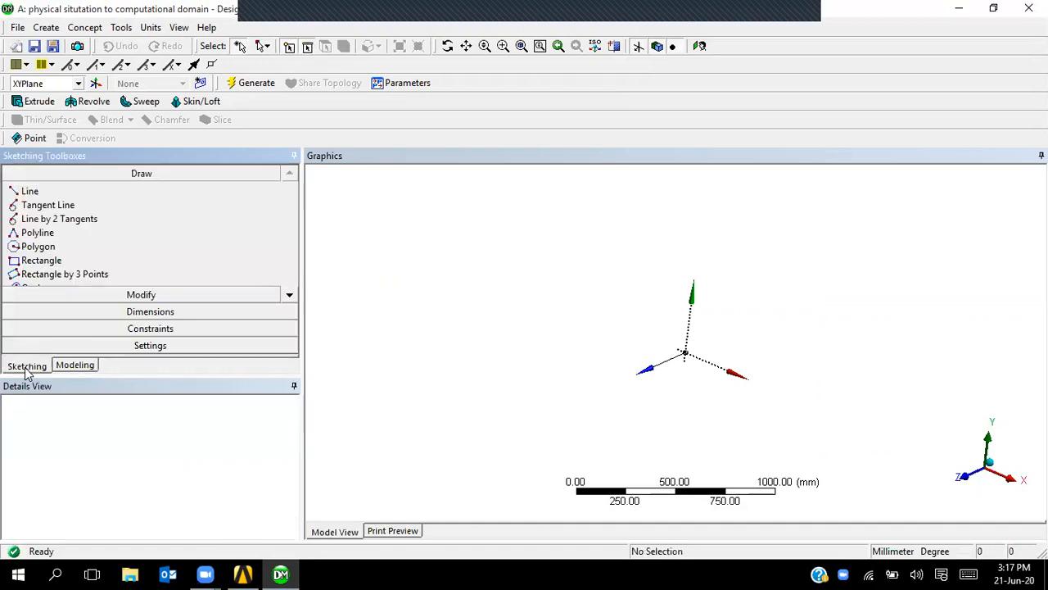
click(966, 483)
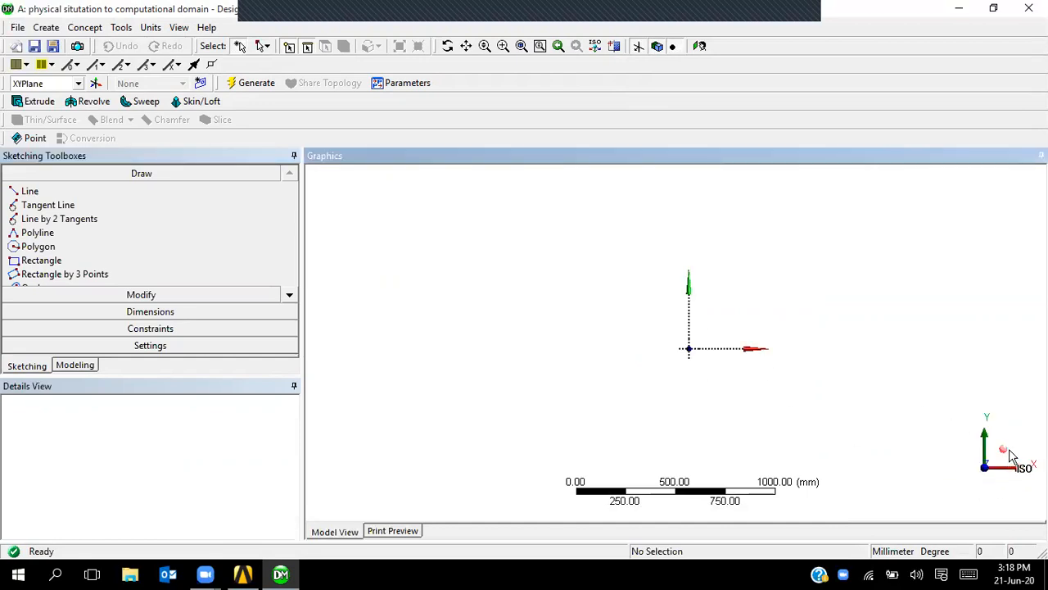
click(1005, 452)
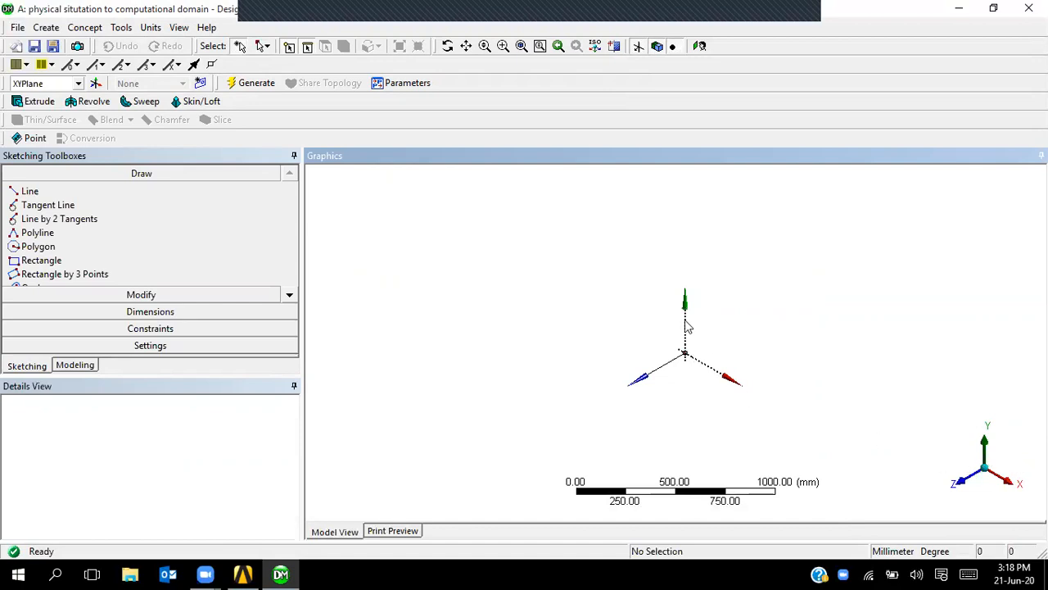
click(1009, 489)
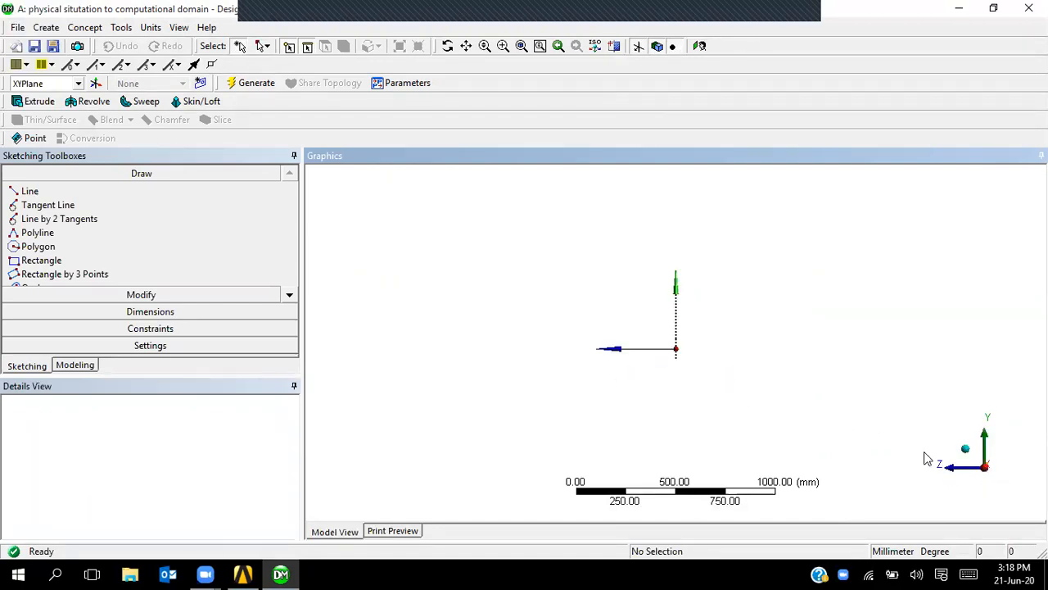
click(986, 438)
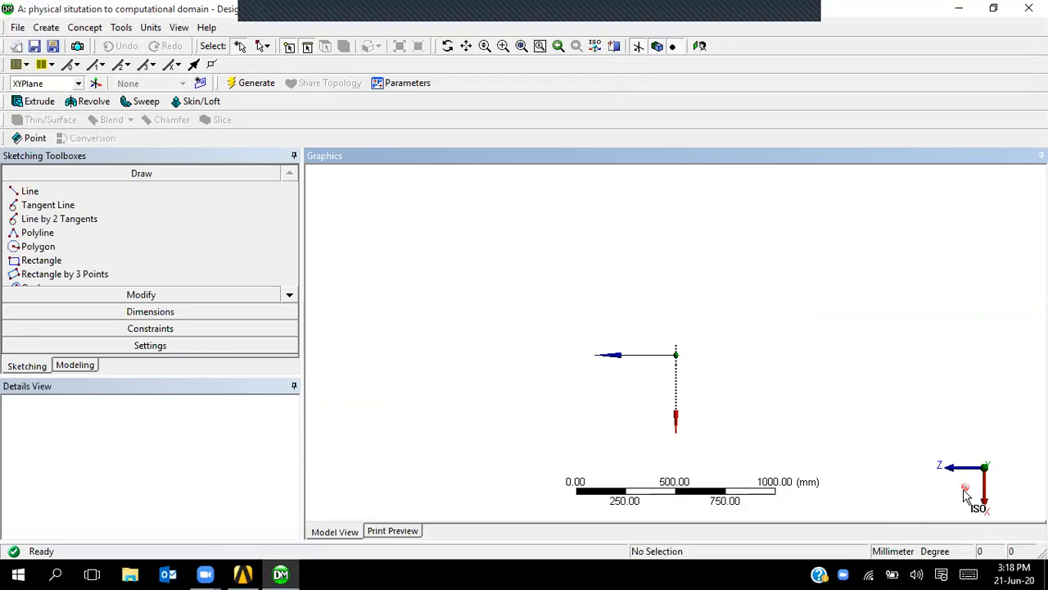
click(699, 46)
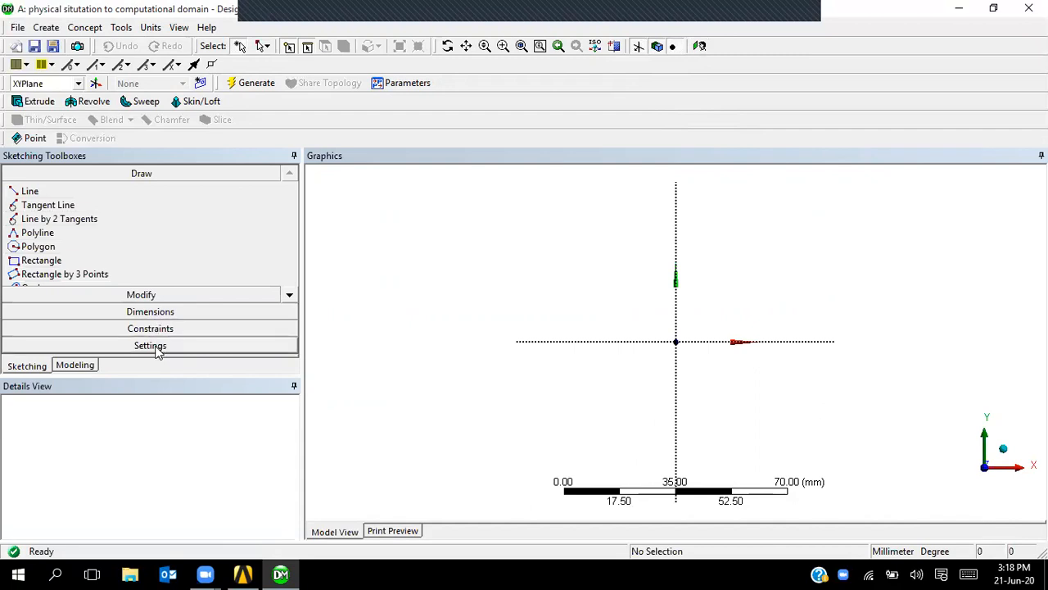
Draw a rising slanted line above the horizontal axis, crossing the vertical axis of XYPlane.
click(112, 188)
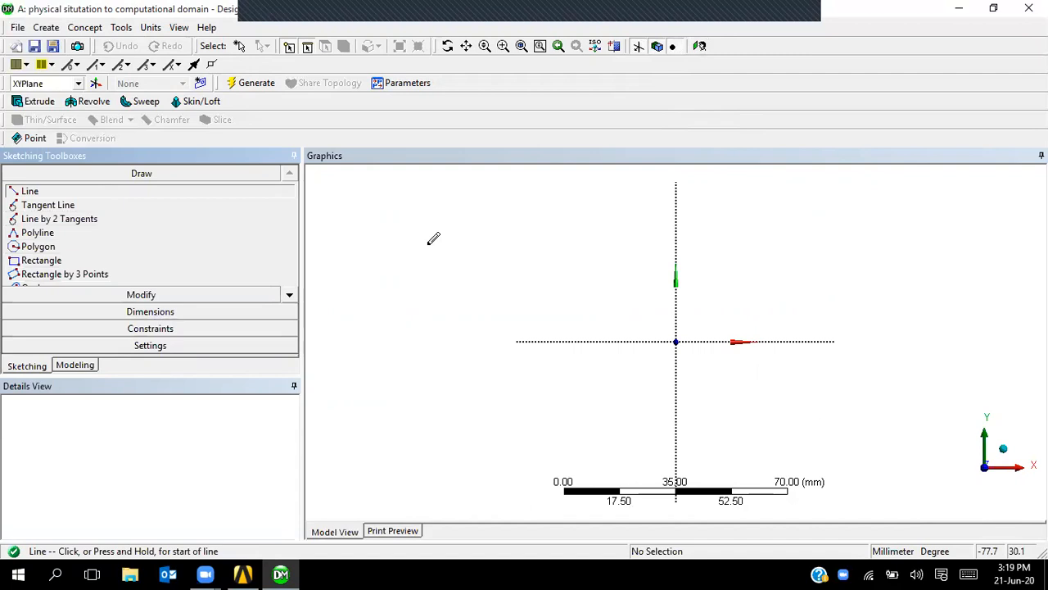
click(492, 296)
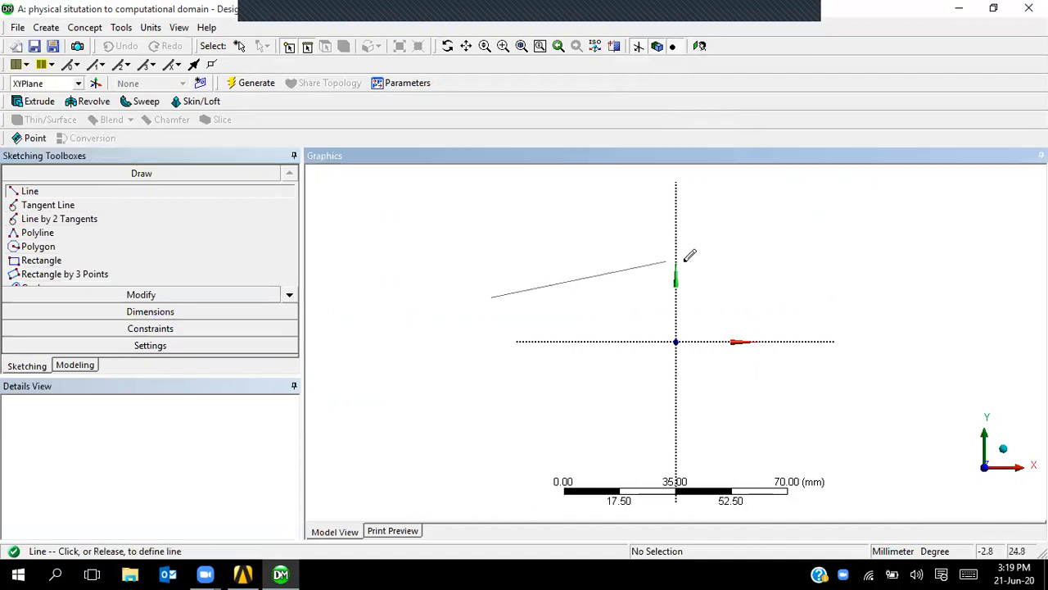
click(750, 231)
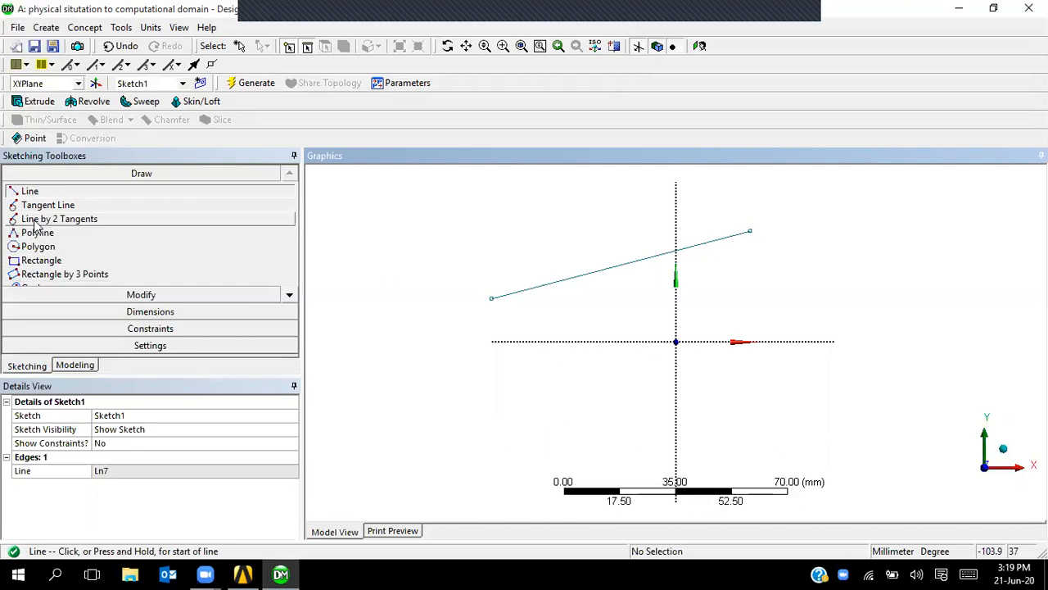
Draw a smaller circle left of the vertical axis and a larger one to its right, both centred below the horizontal axis.
click(290, 300)
click(291, 300)
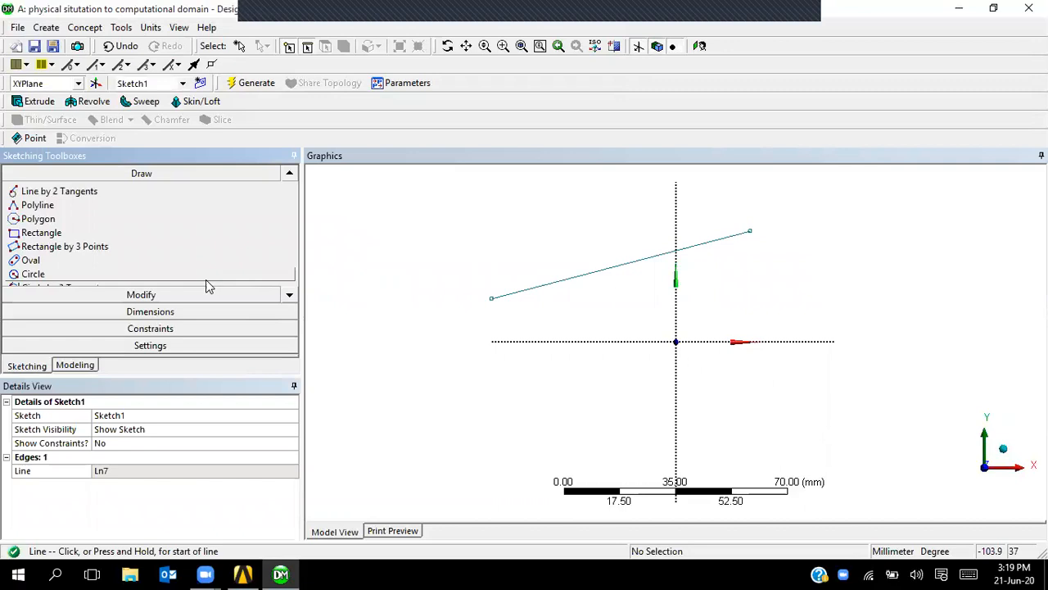
click(196, 273)
click(482, 411)
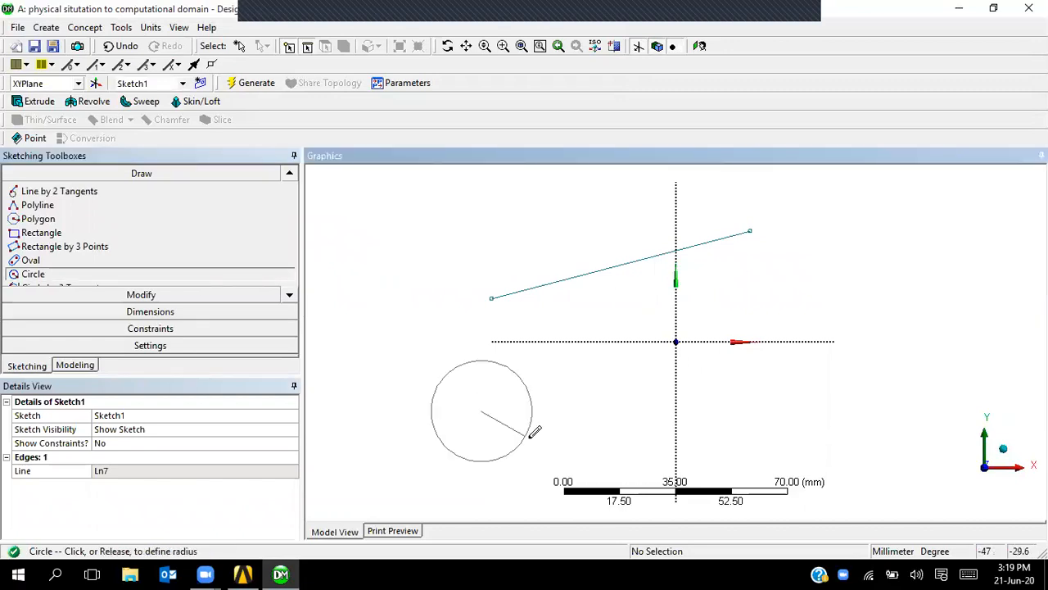
click(528, 438)
click(801, 396)
click(854, 450)
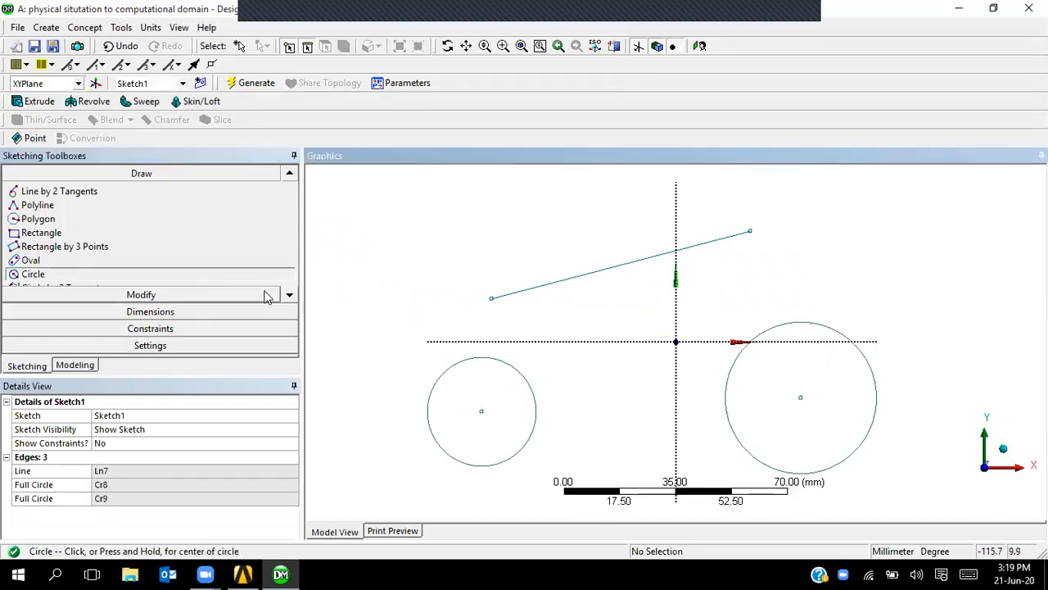
Draw a tangent line from the upper edge of the smaller circle, running up and to the left.
click(290, 177)
click(291, 177)
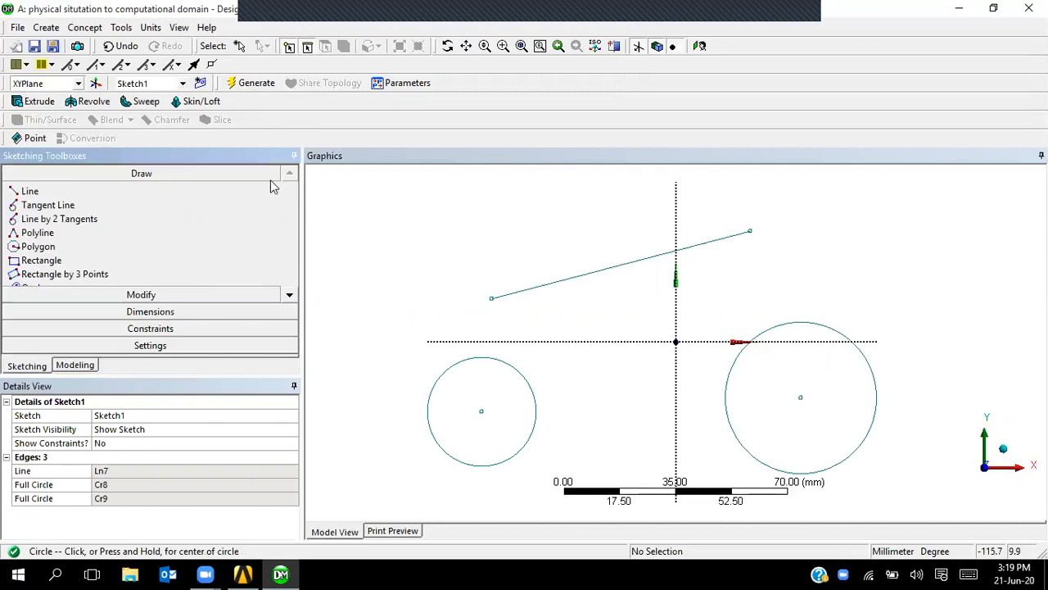
click(112, 204)
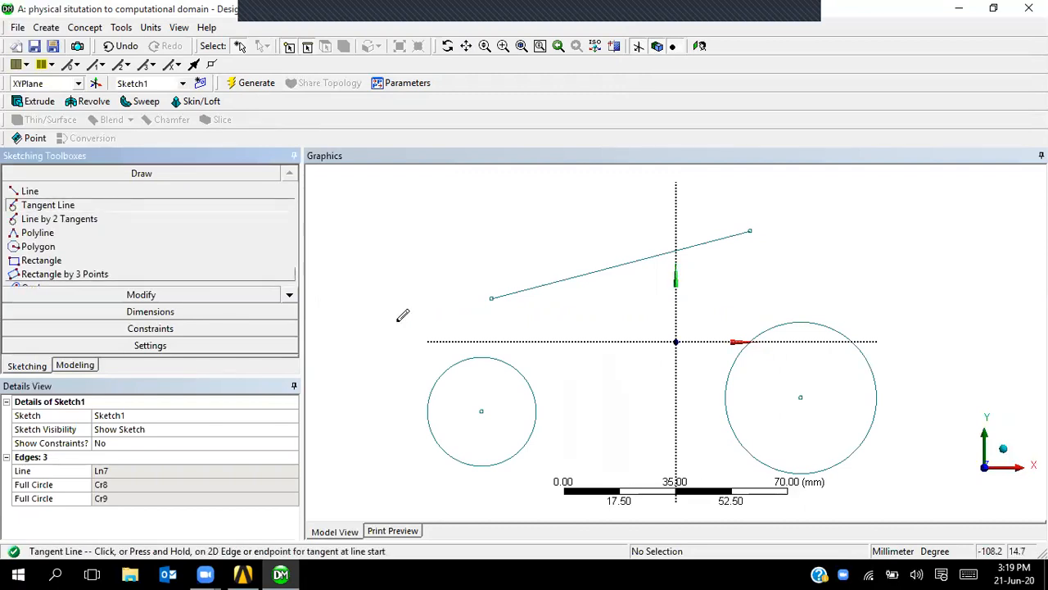
click(497, 358)
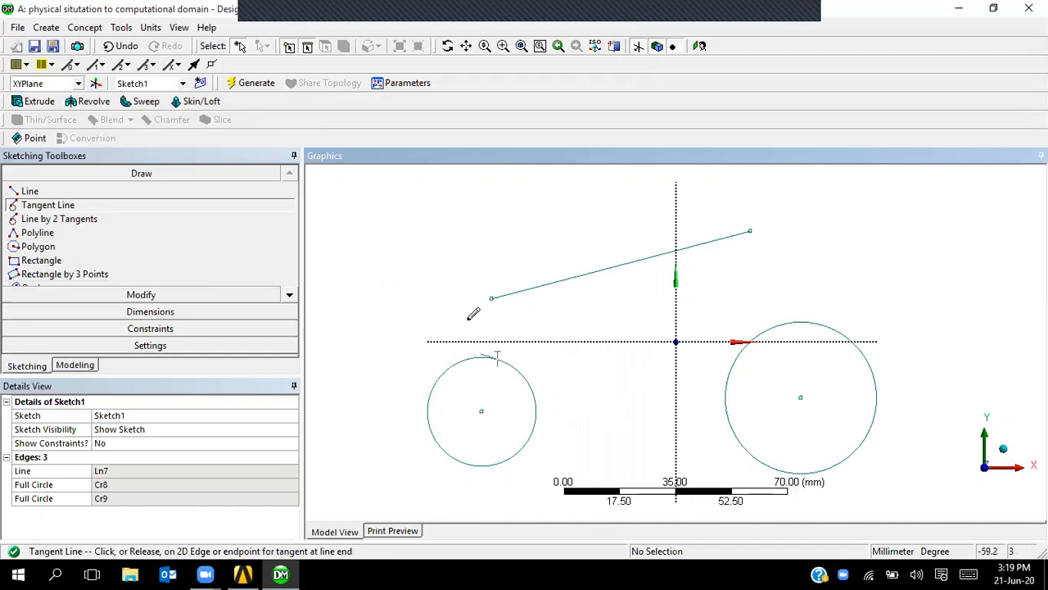
click(417, 289)
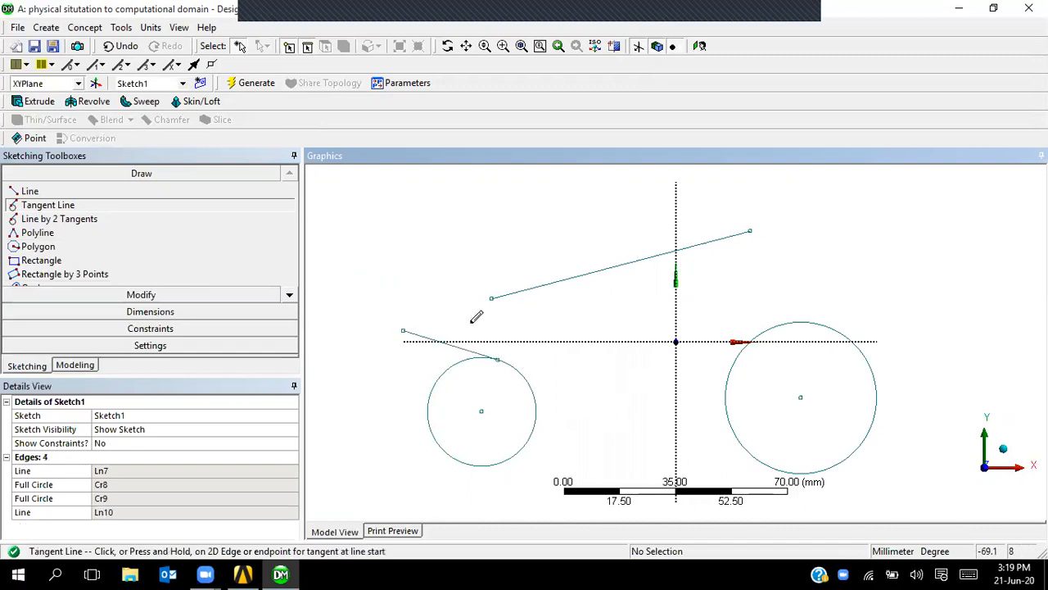
Connect the smaller and larger circles with a Line by 2 Tangents along their upper edges.
click(59, 219)
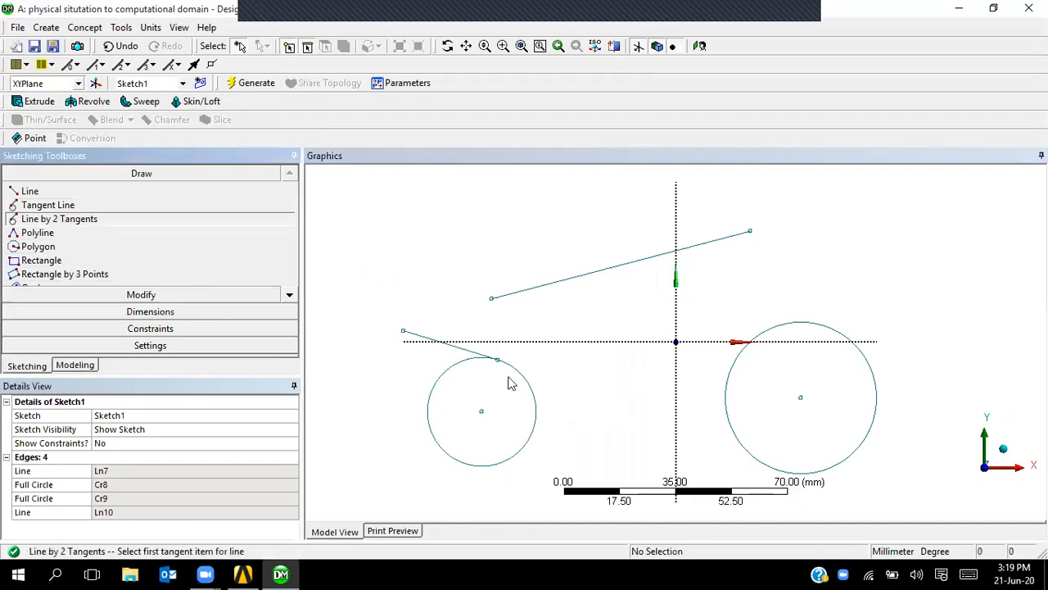
click(535, 387)
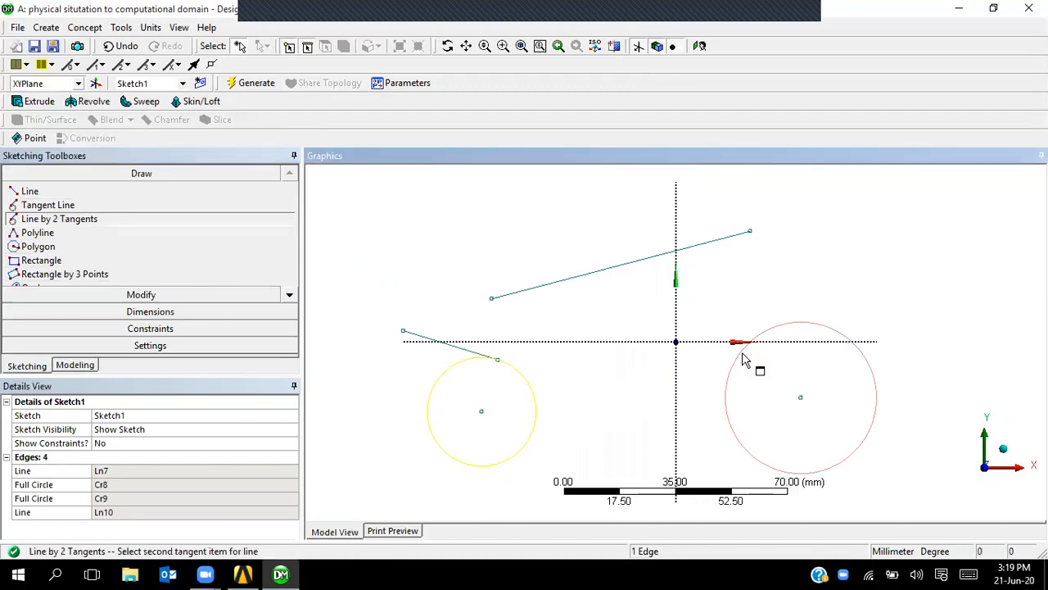
click(745, 357)
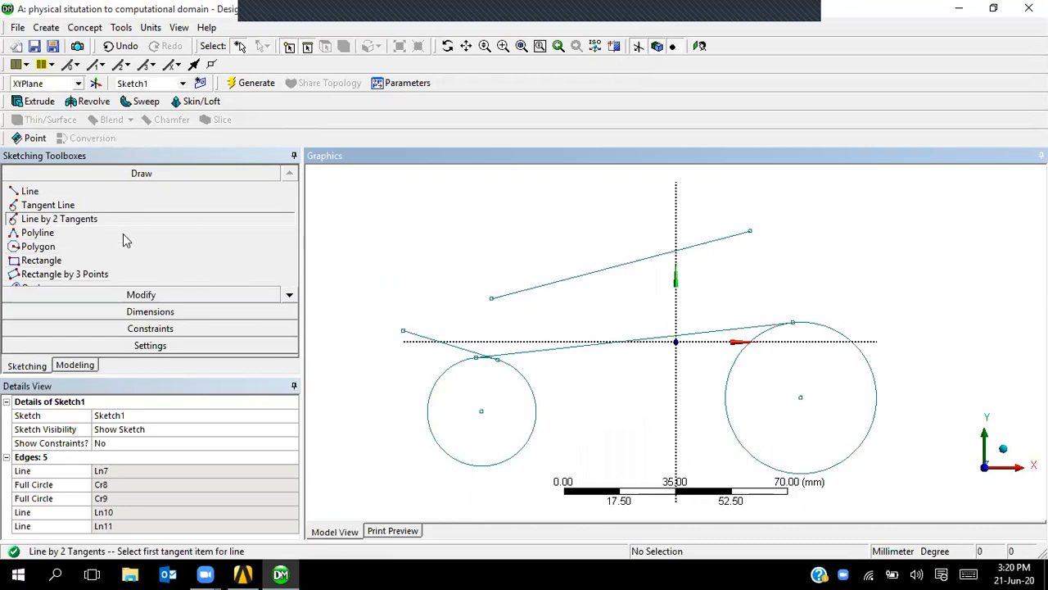
Draw a ten-segment zigzag polyline above the circles and finish it with an open end.
click(122, 232)
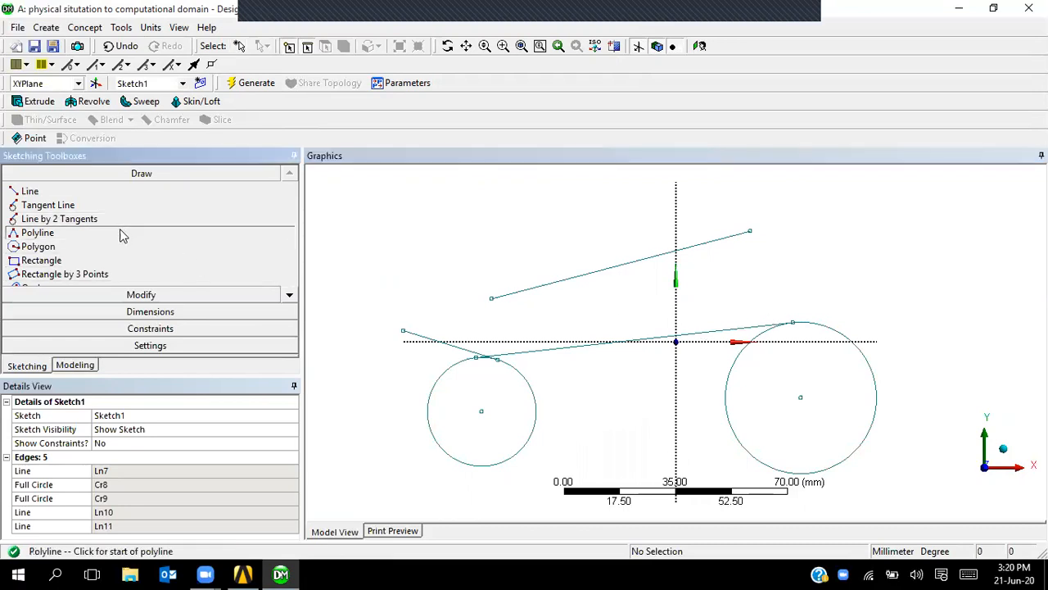
click(374, 282)
click(402, 215)
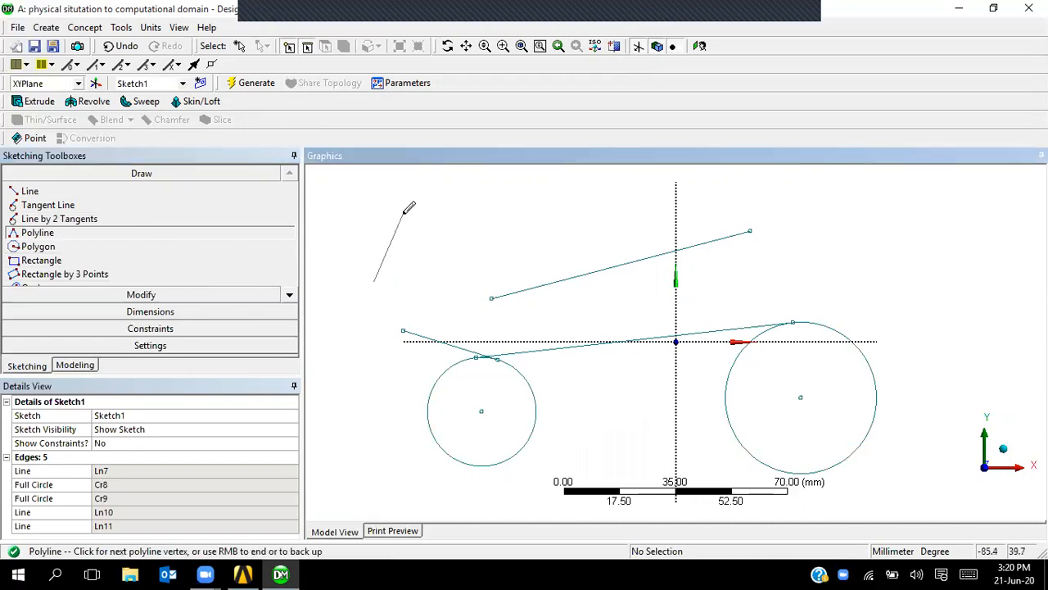
click(444, 282)
click(483, 211)
click(616, 213)
click(624, 296)
click(725, 292)
click(718, 238)
click(814, 205)
click(898, 261)
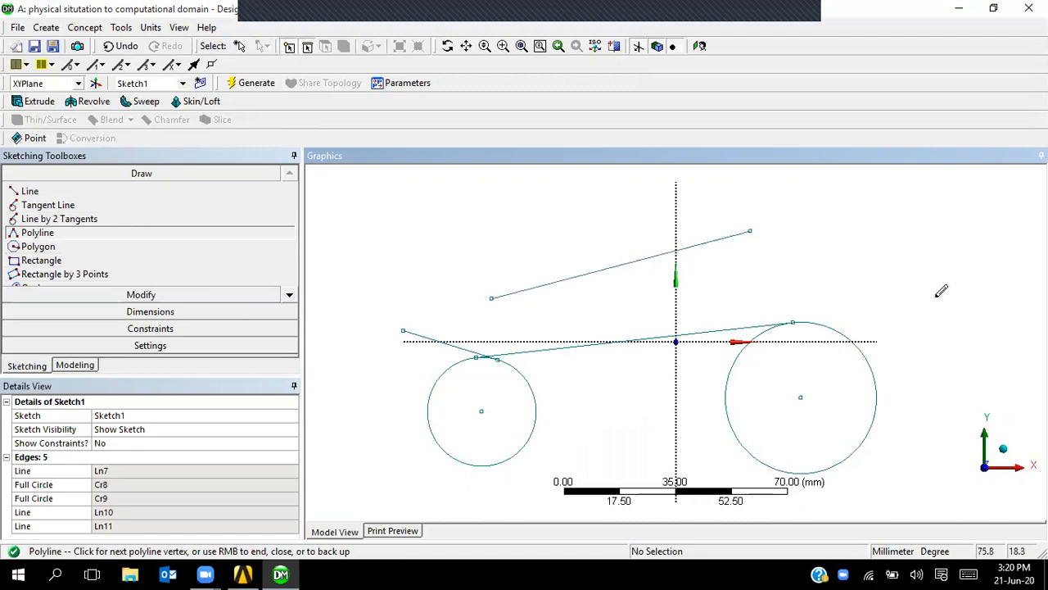
click(937, 331)
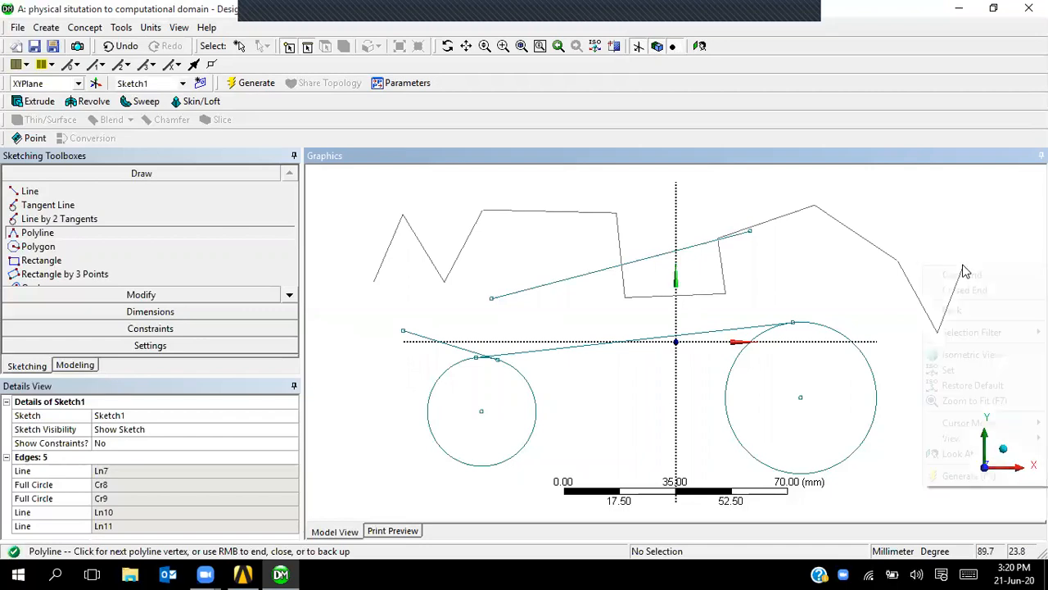
right_click(962, 270)
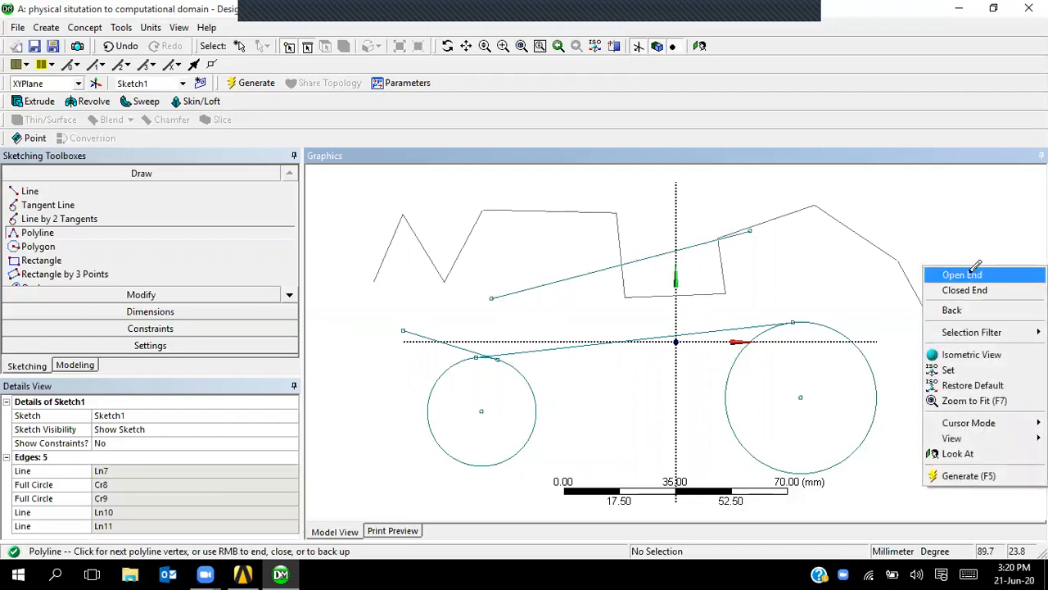
click(971, 274)
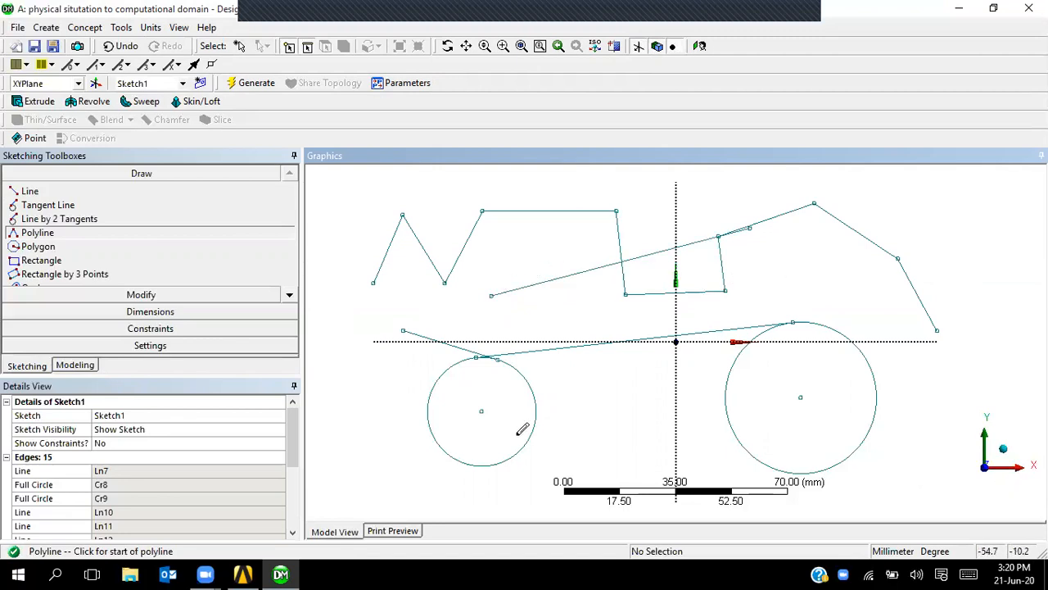
click(536, 481)
click(576, 410)
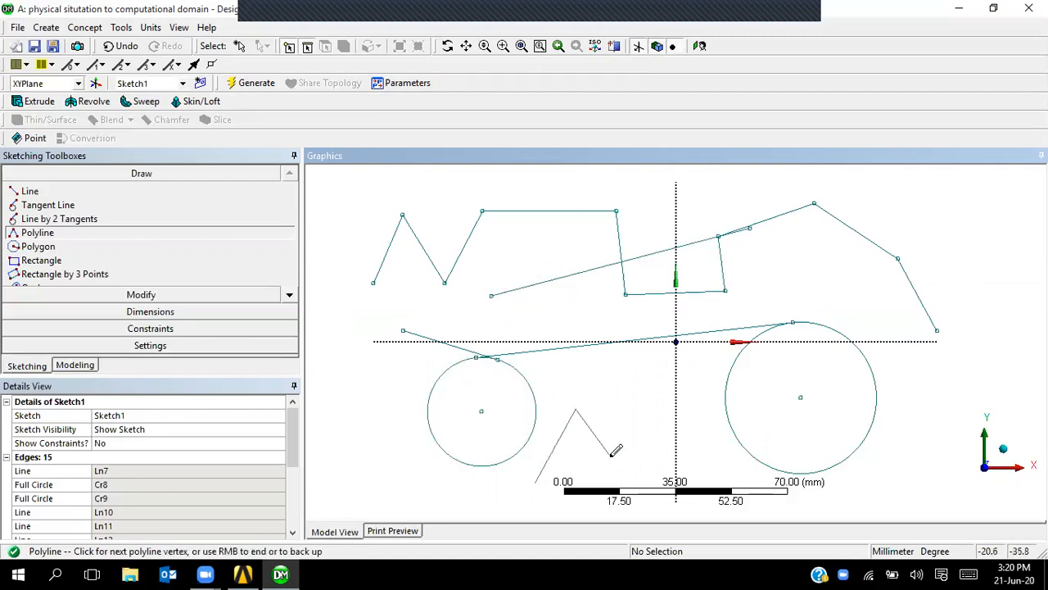
key(Escape)
Draw a seven-vertex polyline around the existing sketch geometry and finish it with a closed end.
scroll(616, 382, down, 5)
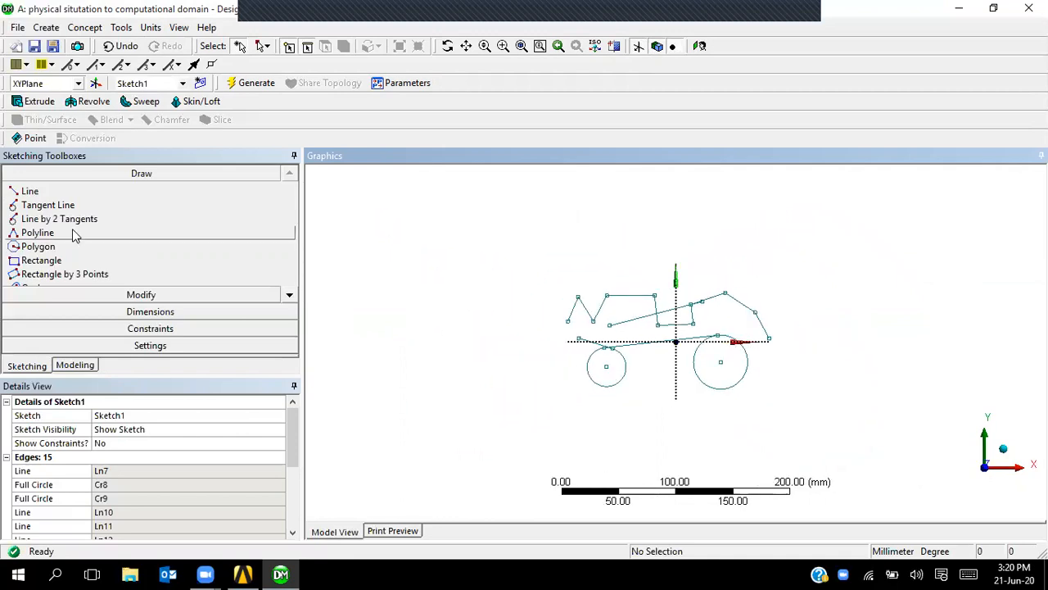
click(37, 232)
click(357, 292)
click(392, 221)
click(473, 301)
click(486, 222)
click(829, 214)
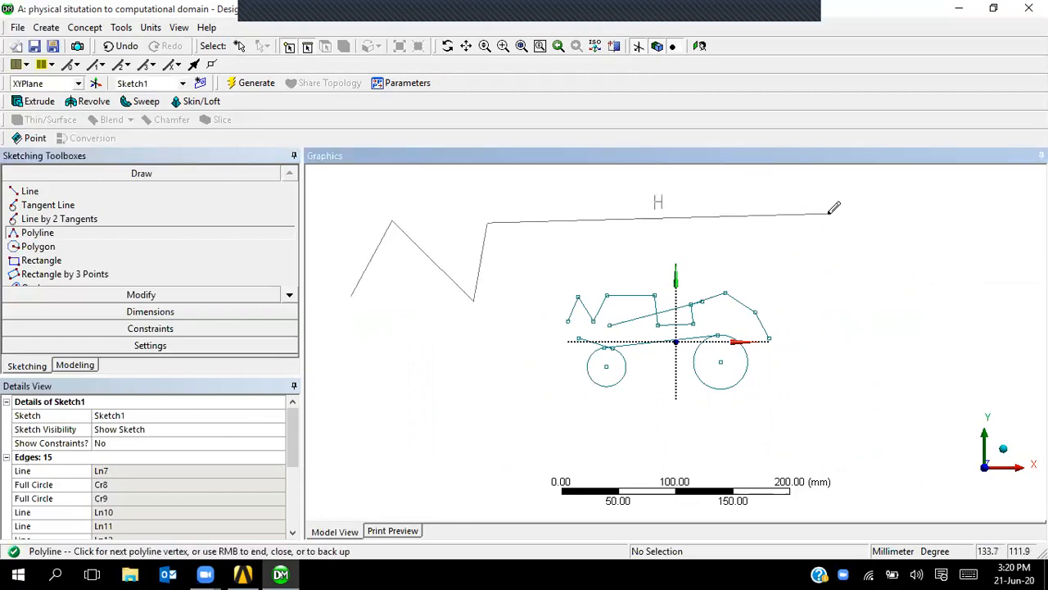
click(846, 411)
click(460, 447)
right_click(395, 382)
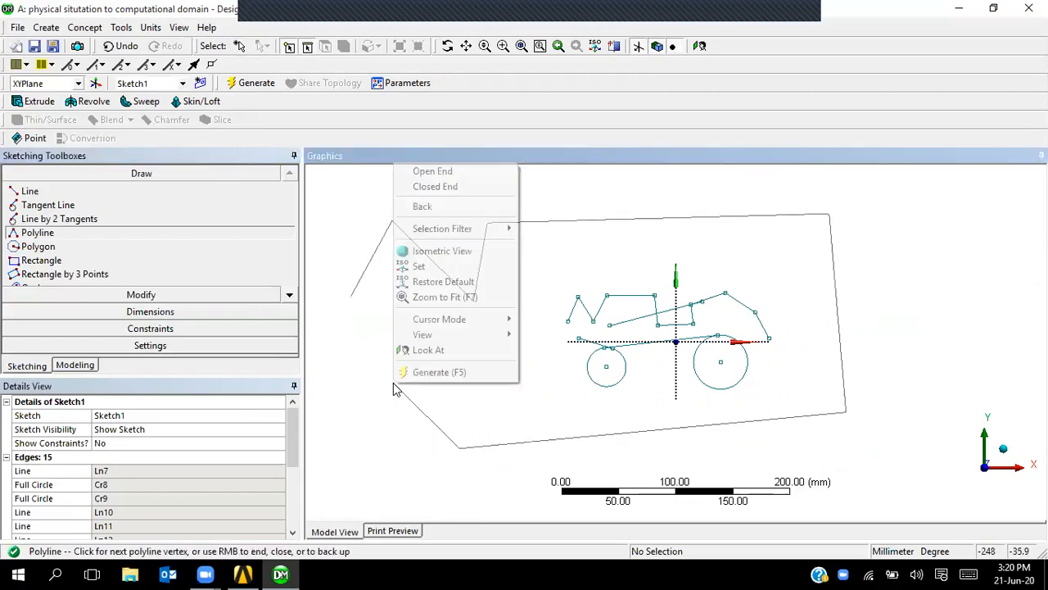
click(435, 187)
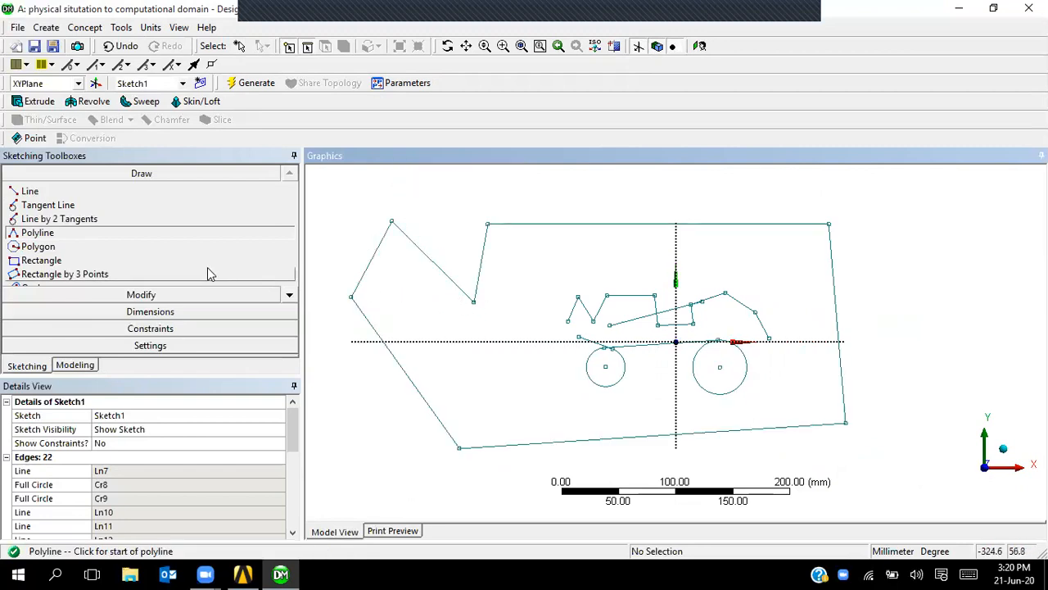
Draw a polygon with 3 sides to the right of the closed polyline's upper-right corner.
click(74, 246)
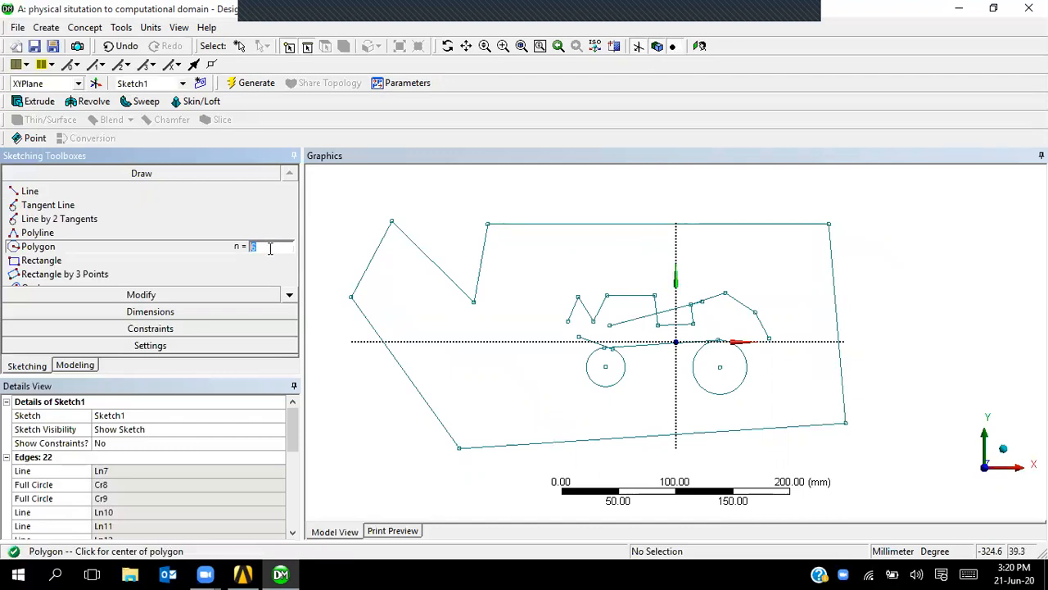
click(908, 261)
click(921, 217)
Draw three polygons with 4 sides of different sizes to the right of the closed polyline, beneath the triangle.
click(266, 246)
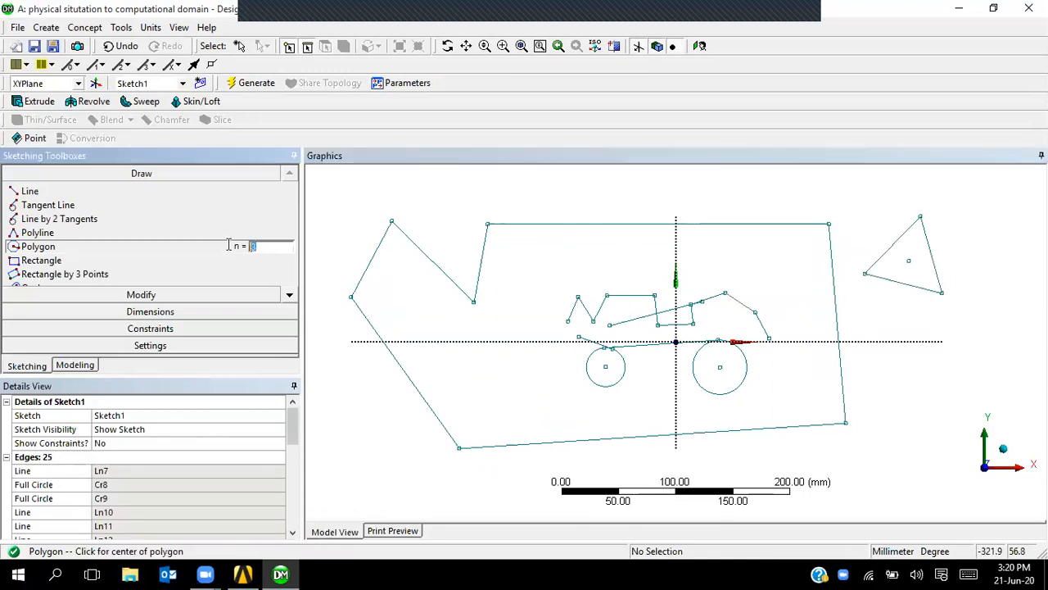
click(896, 341)
click(919, 355)
click(926, 362)
click(963, 398)
click(970, 403)
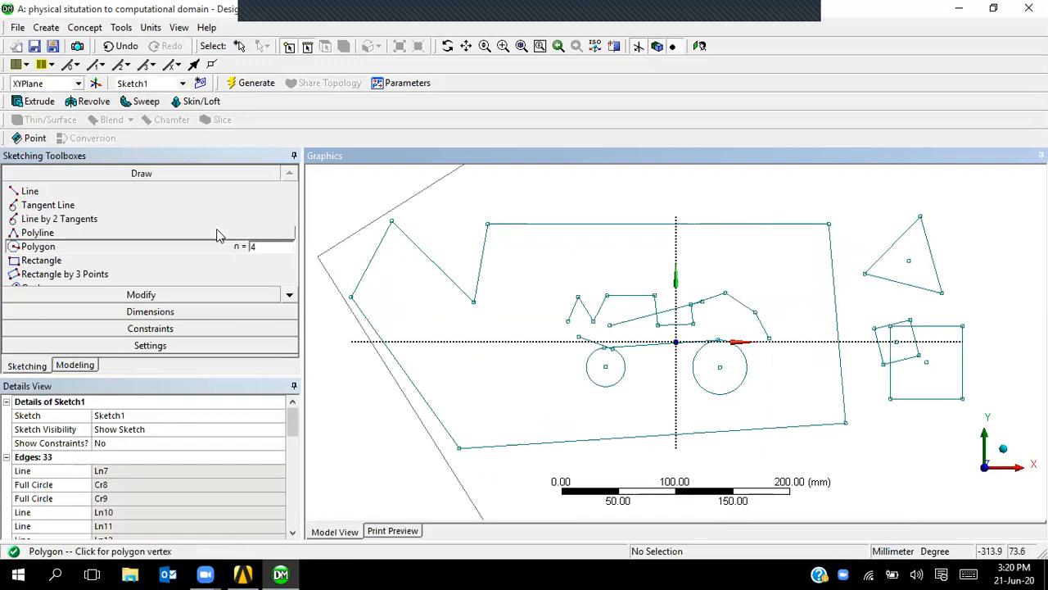
click(889, 284)
Draw a polygon with 6 sides to the left of the closed polyline's lower-left corner.
drag(285, 247, 193, 240)
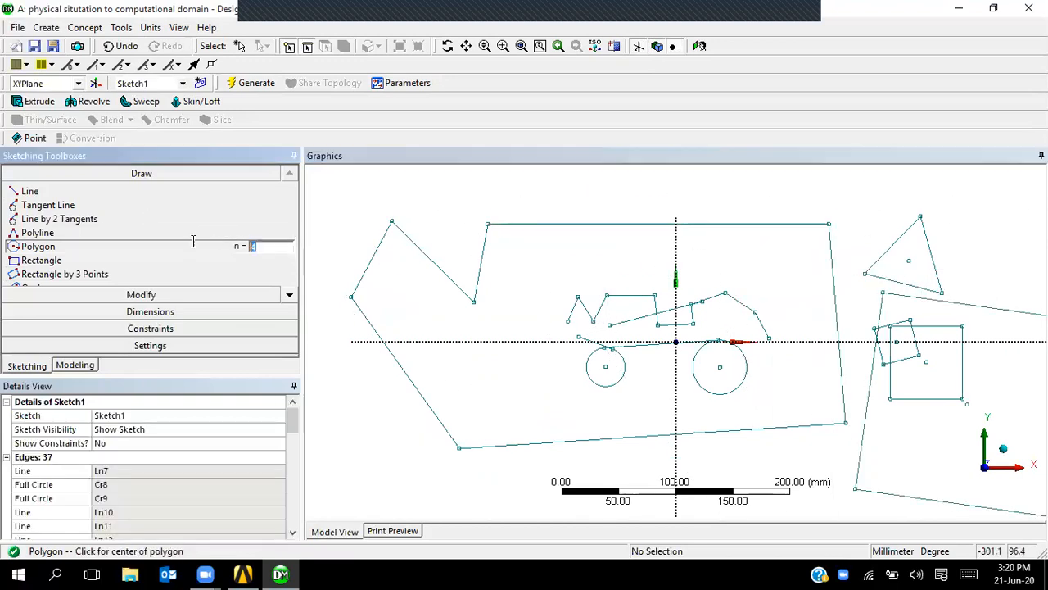
click(364, 413)
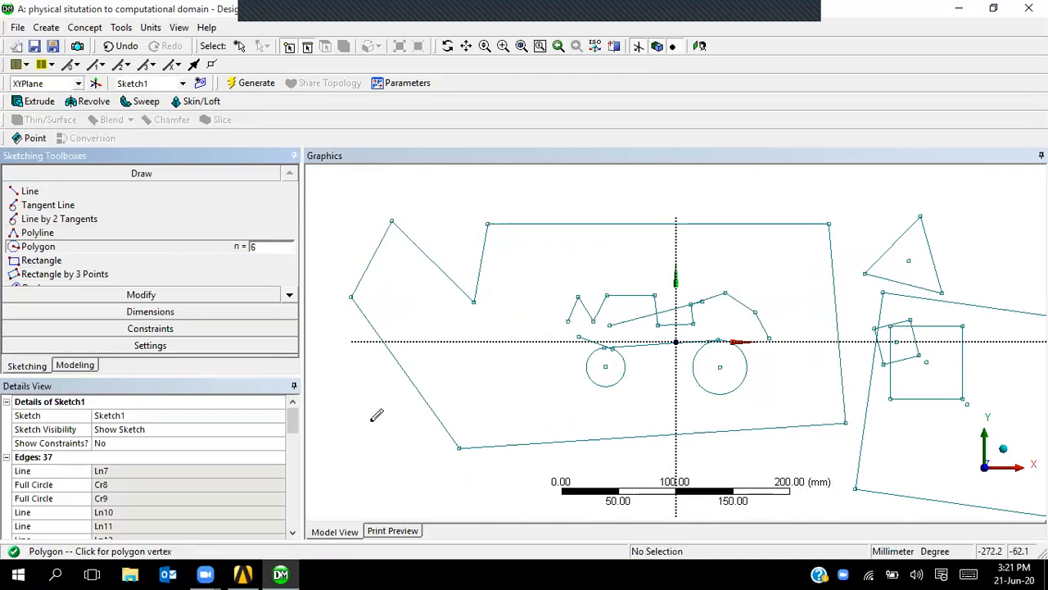
click(407, 411)
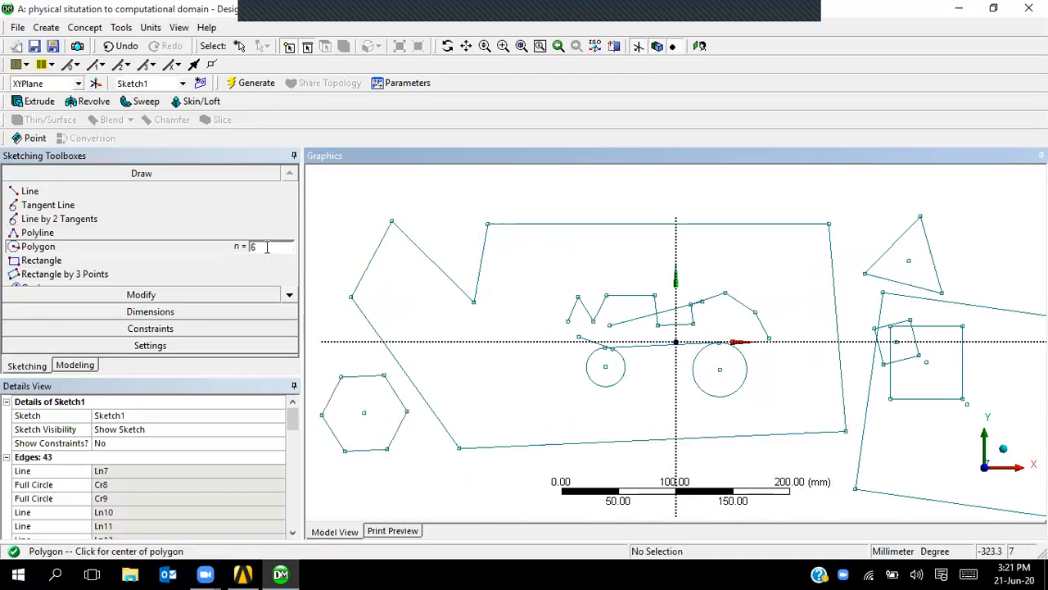
Draw a polygon with 36 sides overlapping the closed polyline's lower-left corner.
click(220, 248)
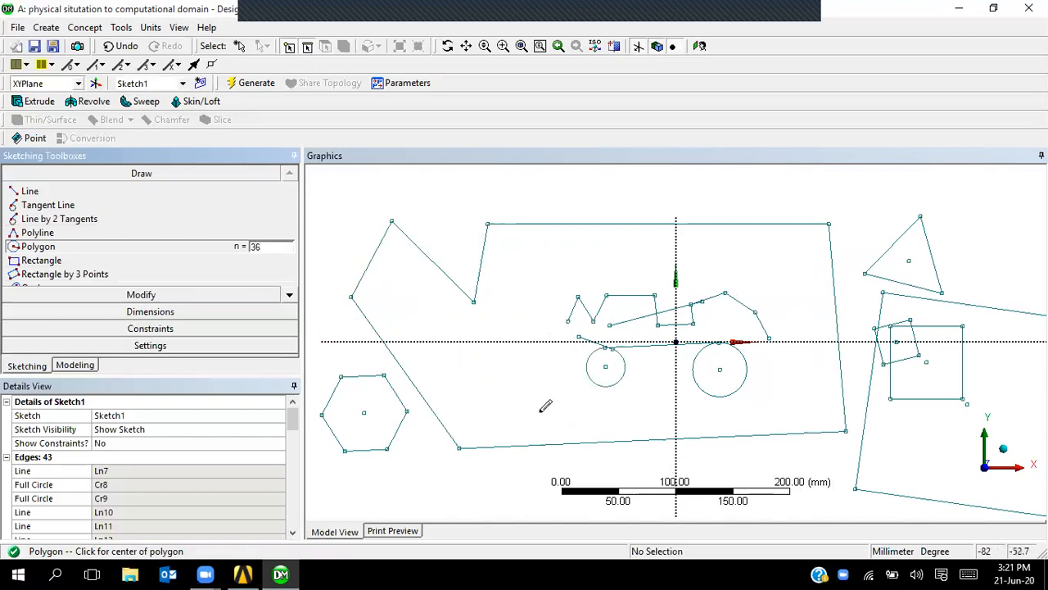
click(499, 403)
click(546, 460)
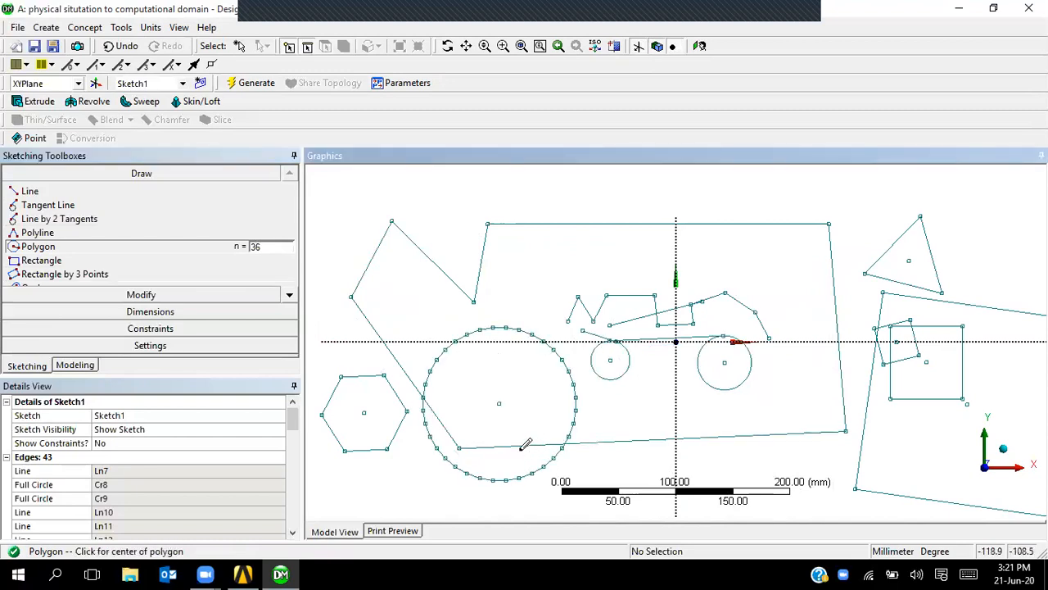
click(284, 249)
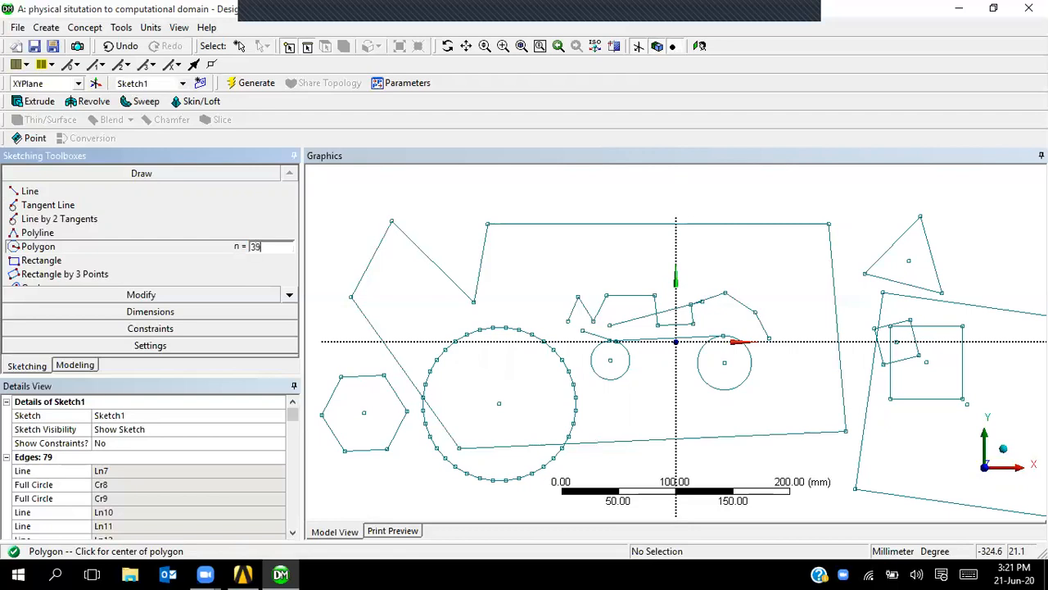
click(417, 193)
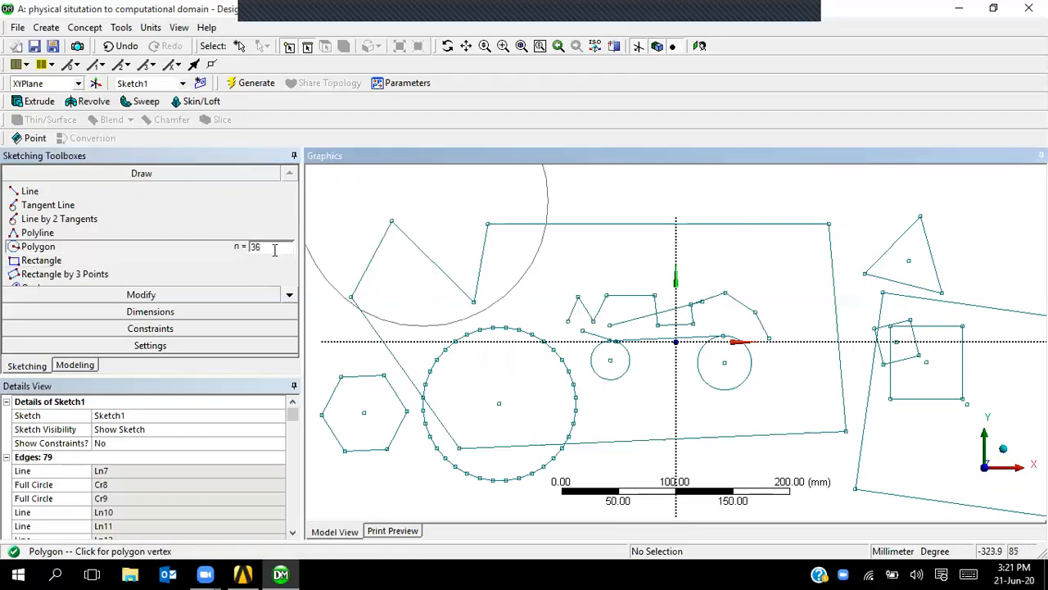
key(Escape)
key(Escape)
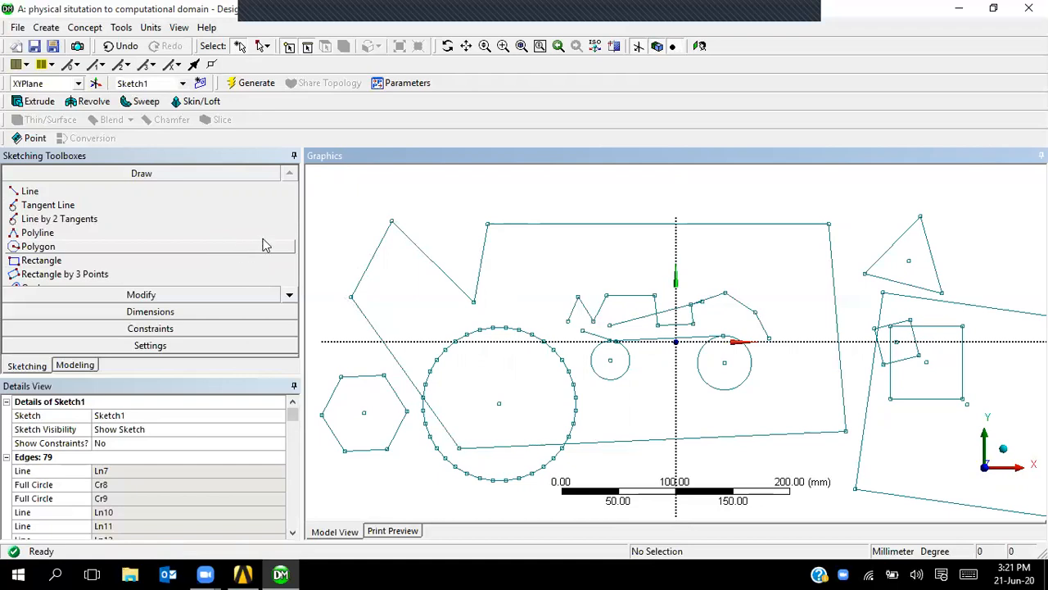
Box-select all the sketch geometry around the origin and delete it.
scroll(479, 279, down, 2)
scroll(479, 278, down, 1)
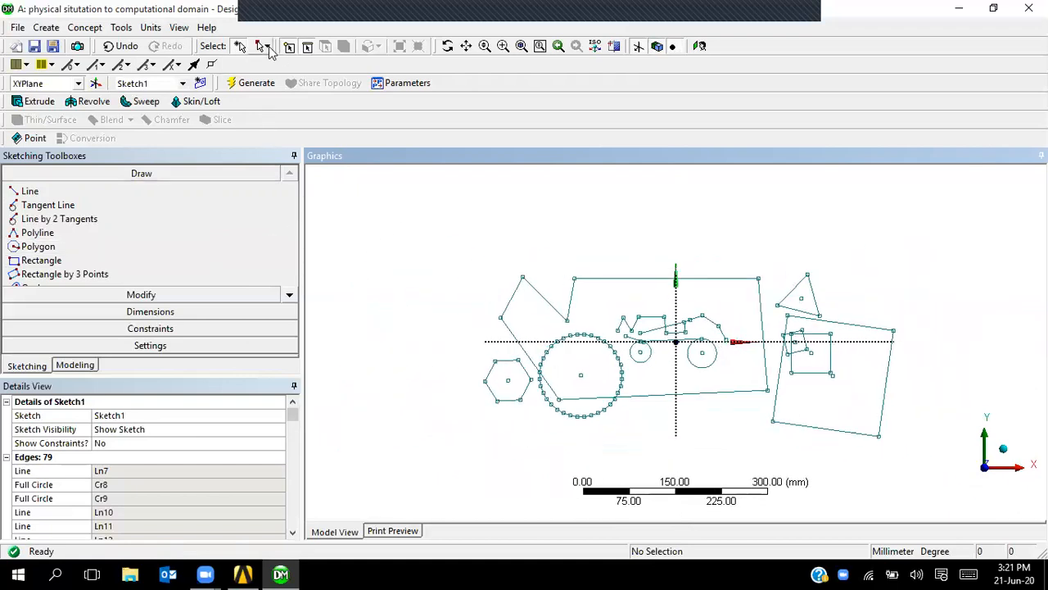
click(267, 47)
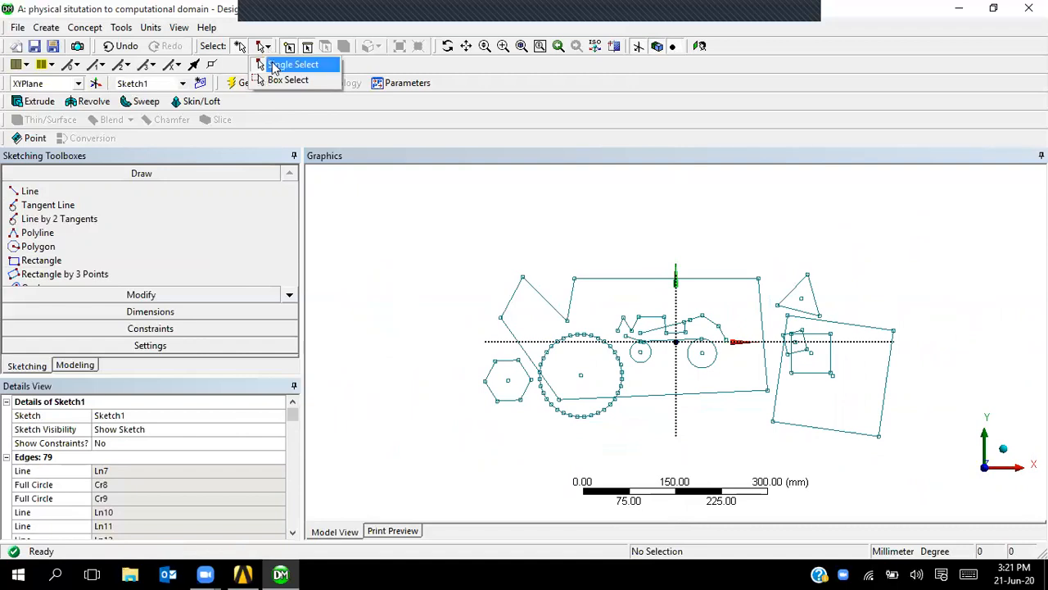
click(282, 80)
mouse_move(389, 223)
mouse_down()
mouse_move(868, 449)
mouse_move(941, 499)
mouse_up()
key(Delete)
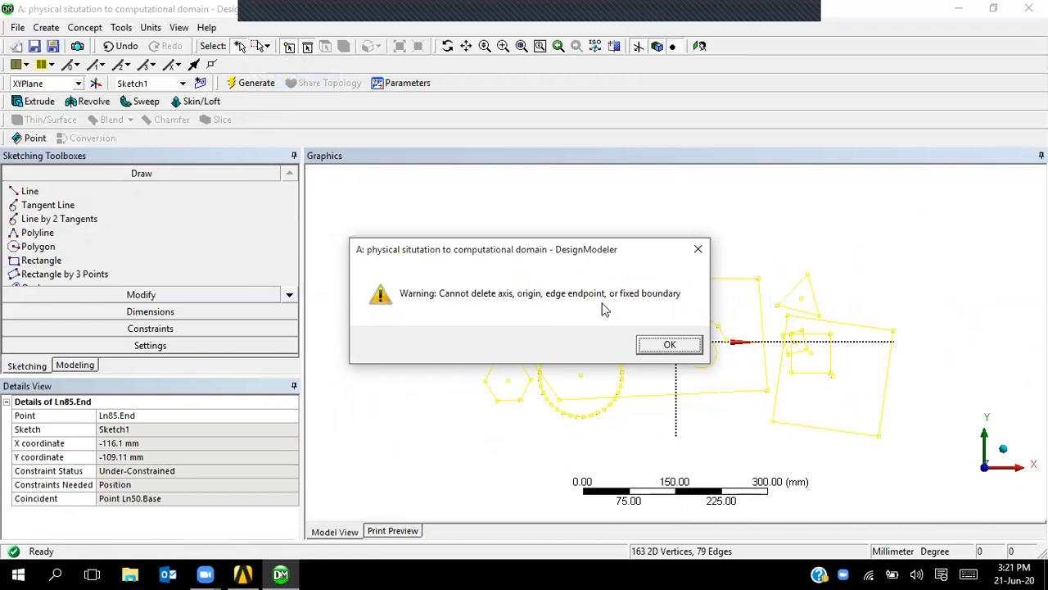
click(668, 345)
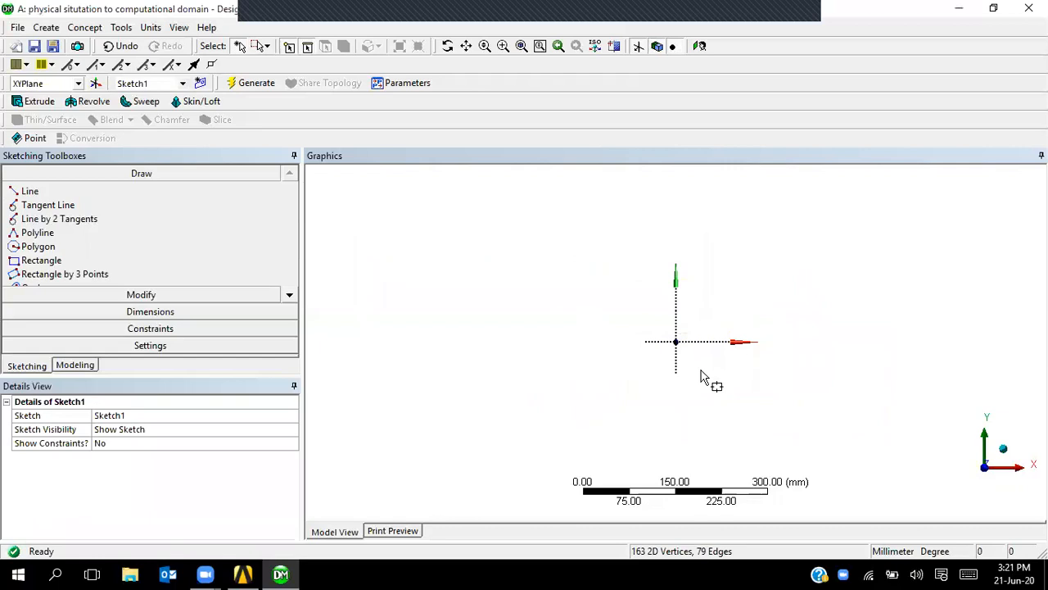
Draw a plain Rectangle without fillets in the upper-left quadrant of XYPlane, clear of the vertical axis.
click(698, 47)
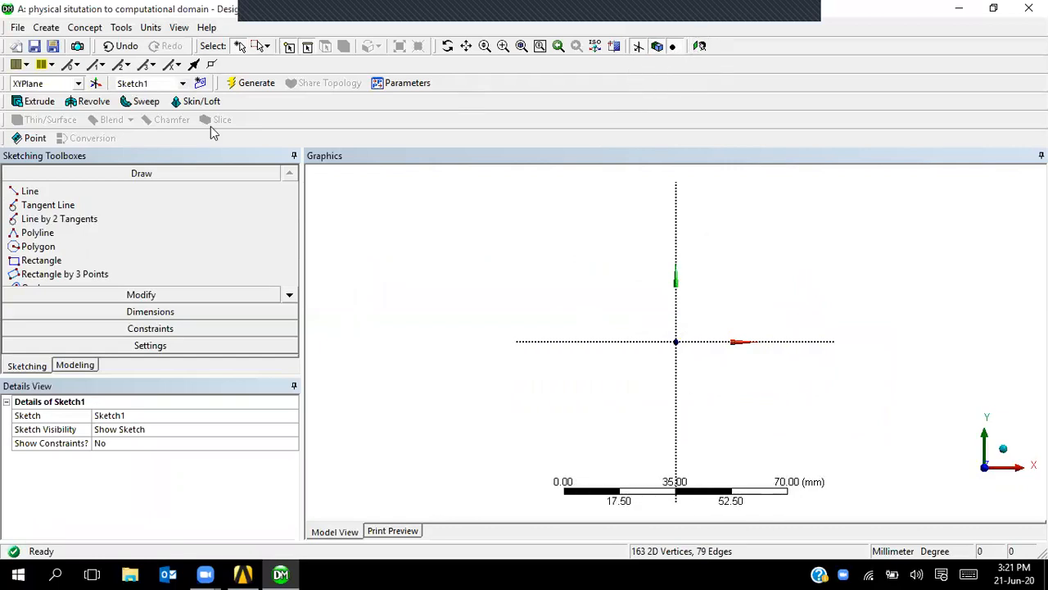
click(41, 260)
click(371, 224)
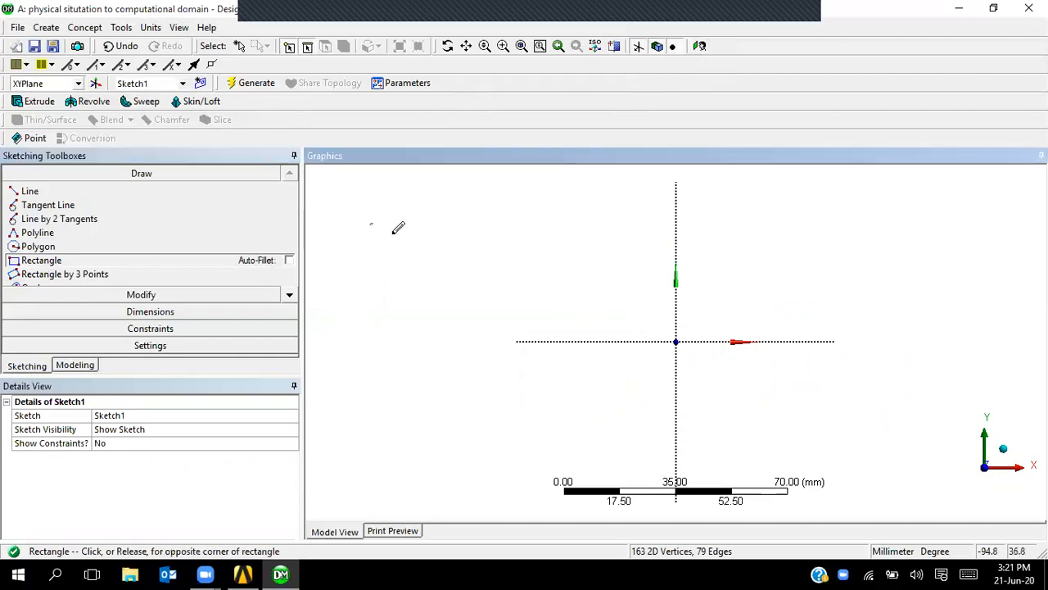
click(508, 277)
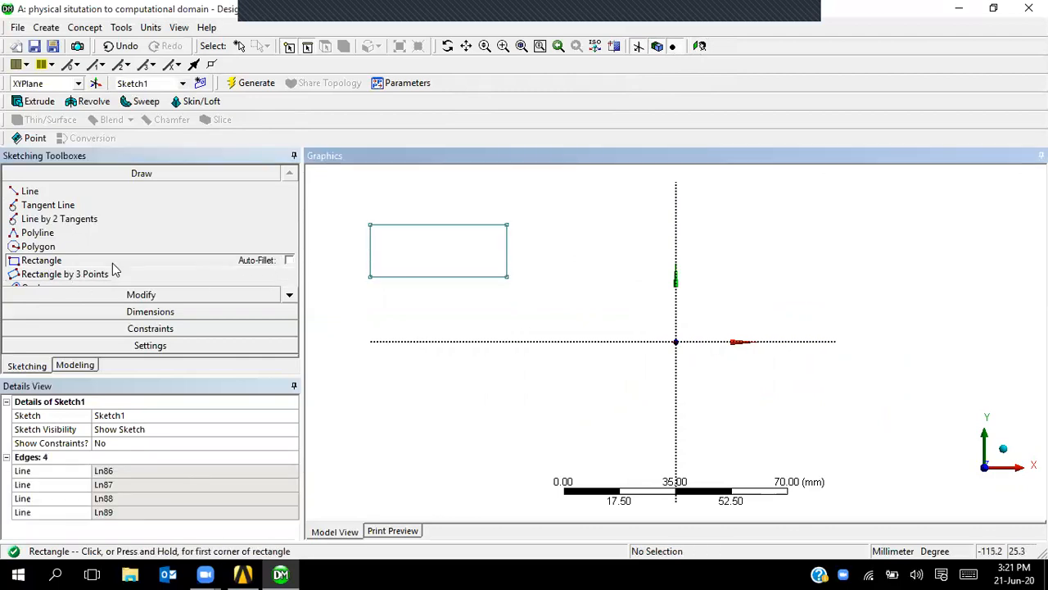
Draw a Rectangle with Auto-Fillet enabled across the vertical axis above the origin, rounding its short ends completely.
click(289, 260)
click(575, 222)
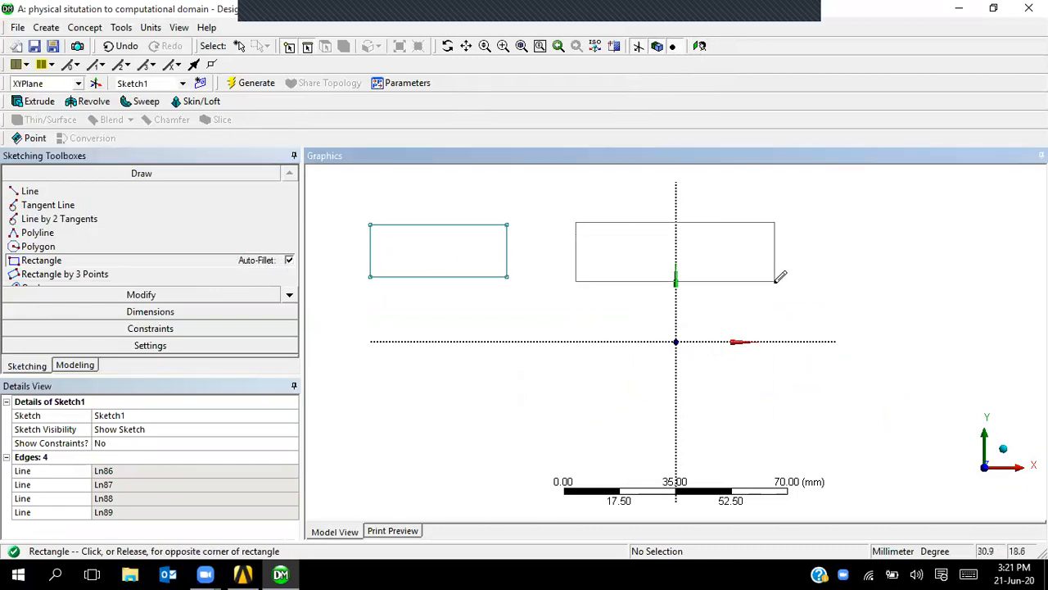
click(775, 282)
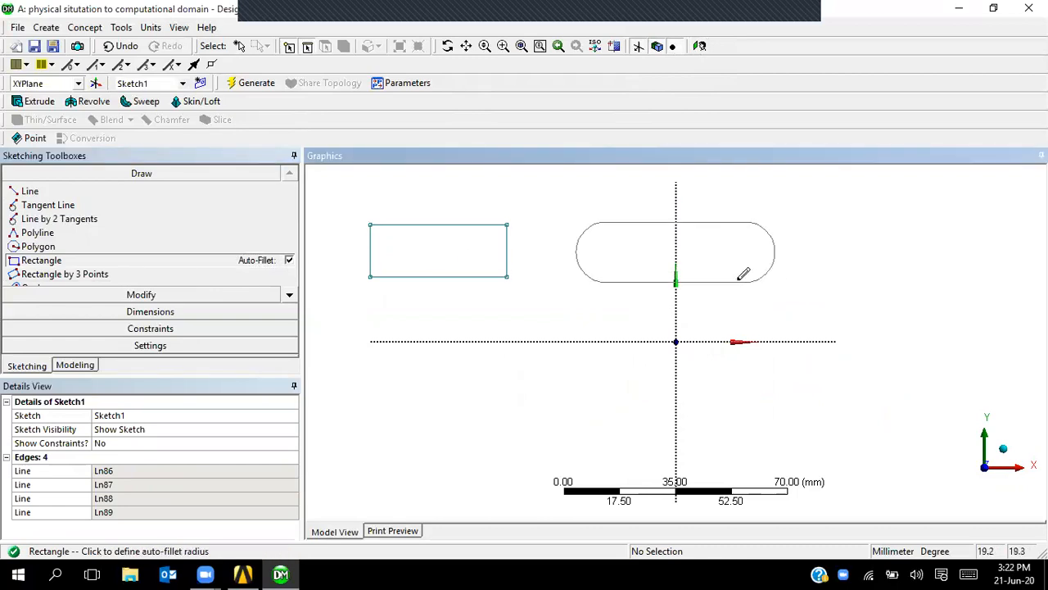
click(758, 270)
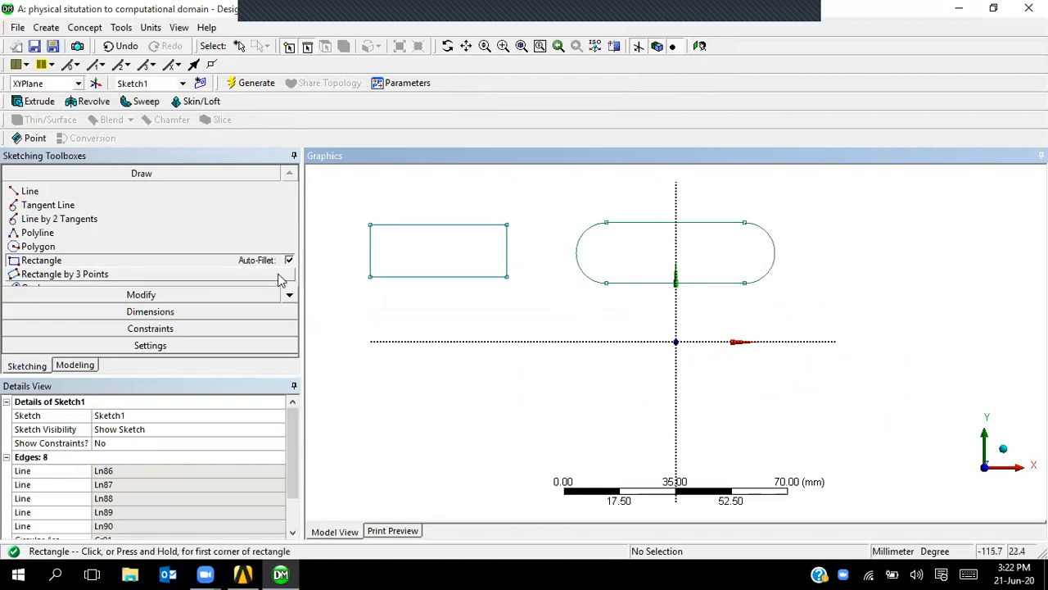
click(218, 293)
click(196, 210)
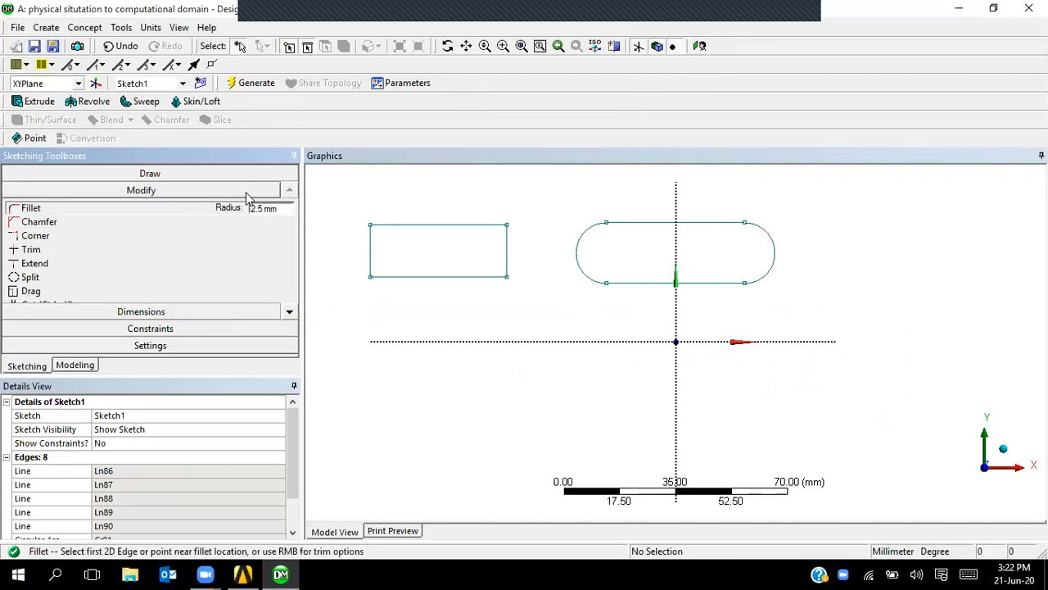
click(218, 176)
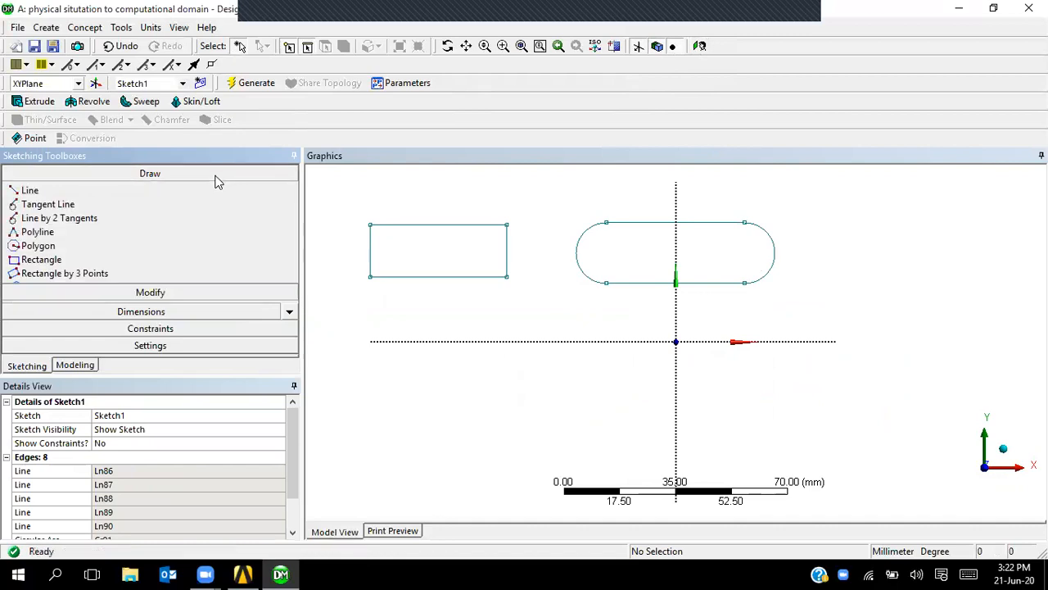
click(213, 262)
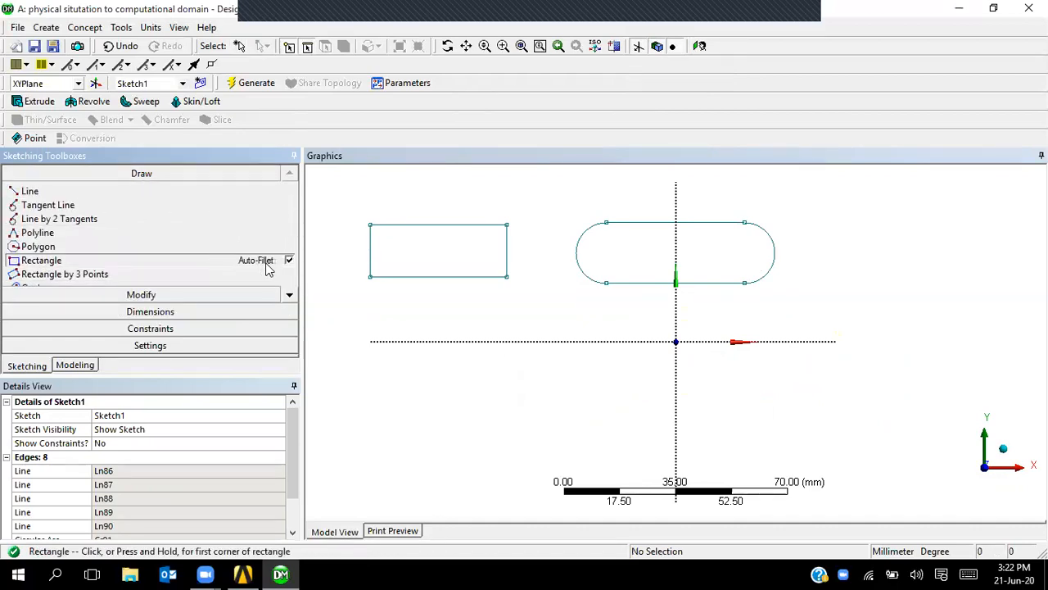
Draw a tilted Rectangle by 3 Points without Auto-Fillet below the plain rectangle, crossing the horizontal axis.
click(288, 294)
click(288, 294)
click(287, 294)
click(288, 294)
click(180, 221)
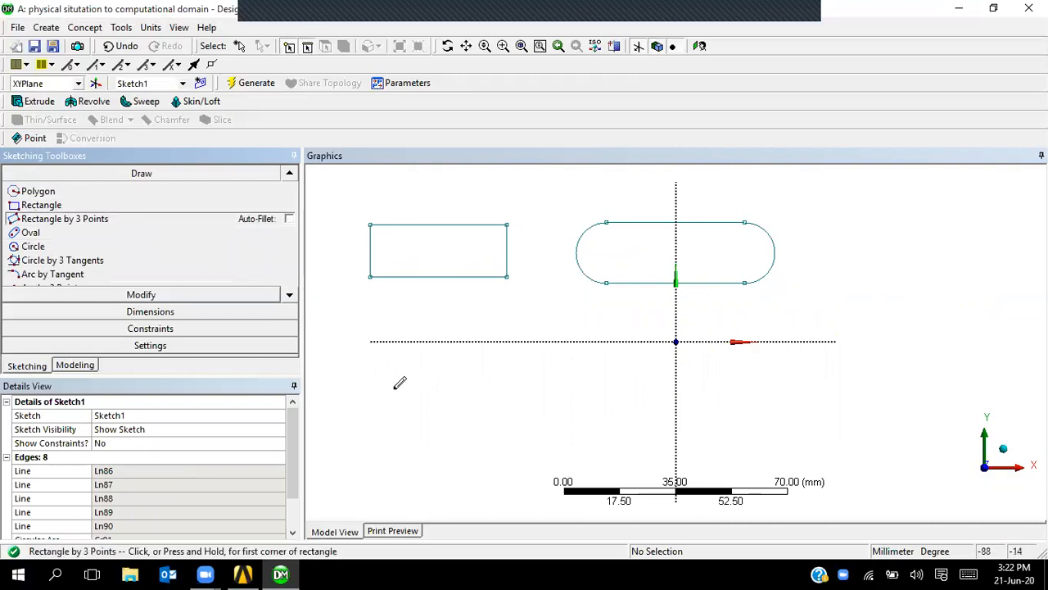
click(352, 389)
click(527, 461)
click(559, 385)
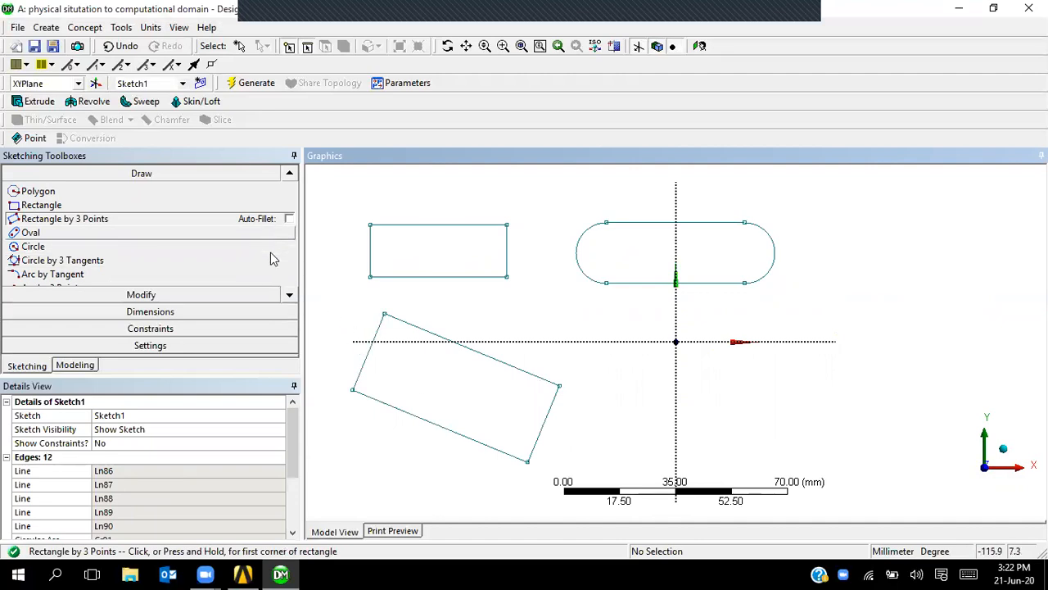
Draw a slightly tilted Oval to the right of the filleted rectangle, above the horizontal axis.
click(145, 234)
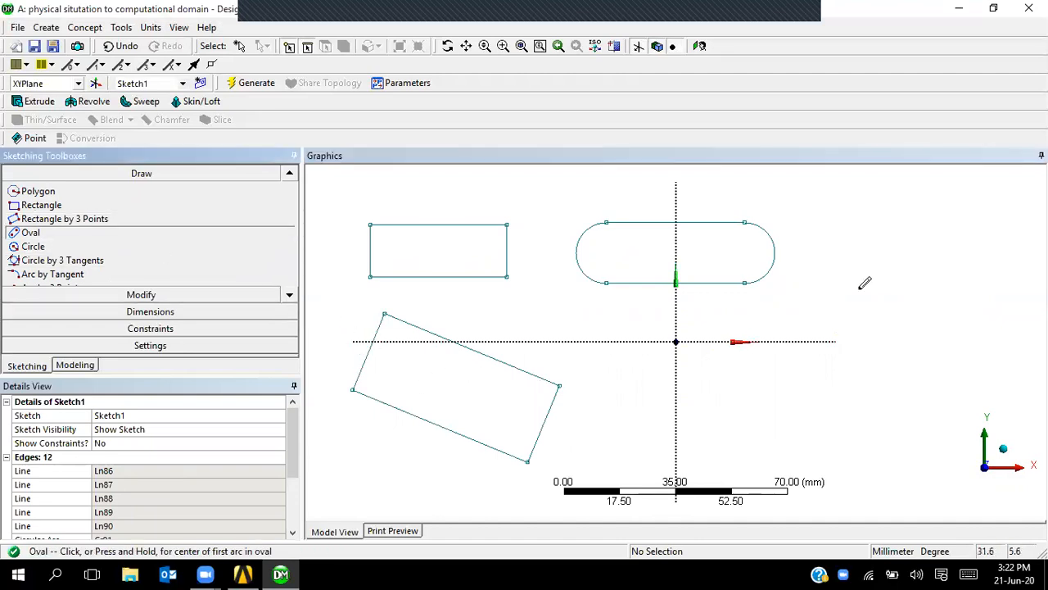
click(858, 289)
click(955, 265)
click(950, 239)
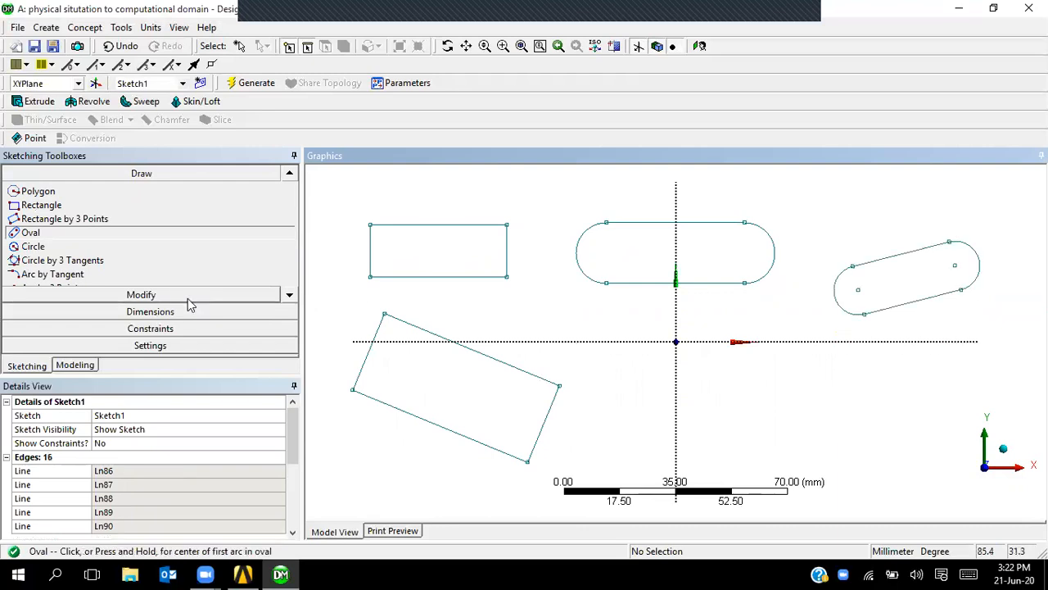
Draw a Circle in the lower-right quadrant, just below the horizontal axis.
click(71, 247)
click(791, 399)
click(837, 422)
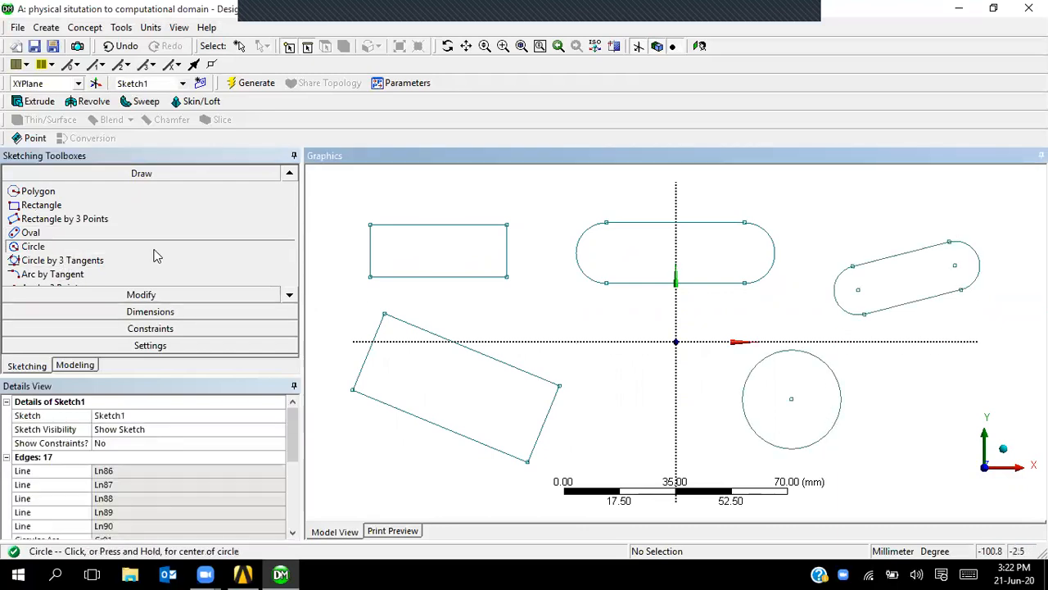
Draw a Circle by 3 Tangents using the tilted rectangle's upper edge and the lower edges of the plain and filleted rectangles.
click(146, 261)
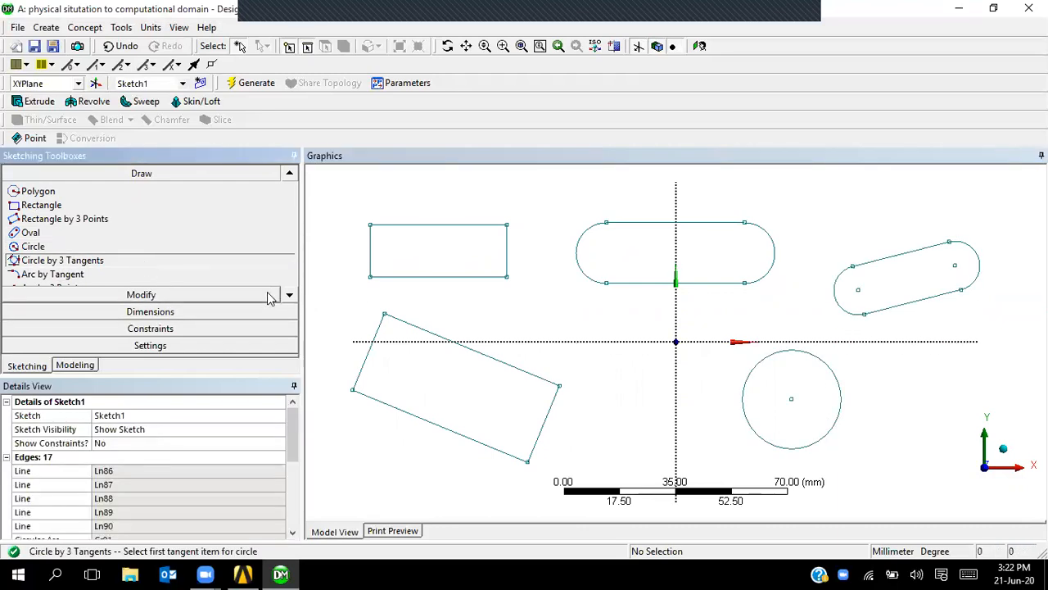
click(498, 361)
click(457, 283)
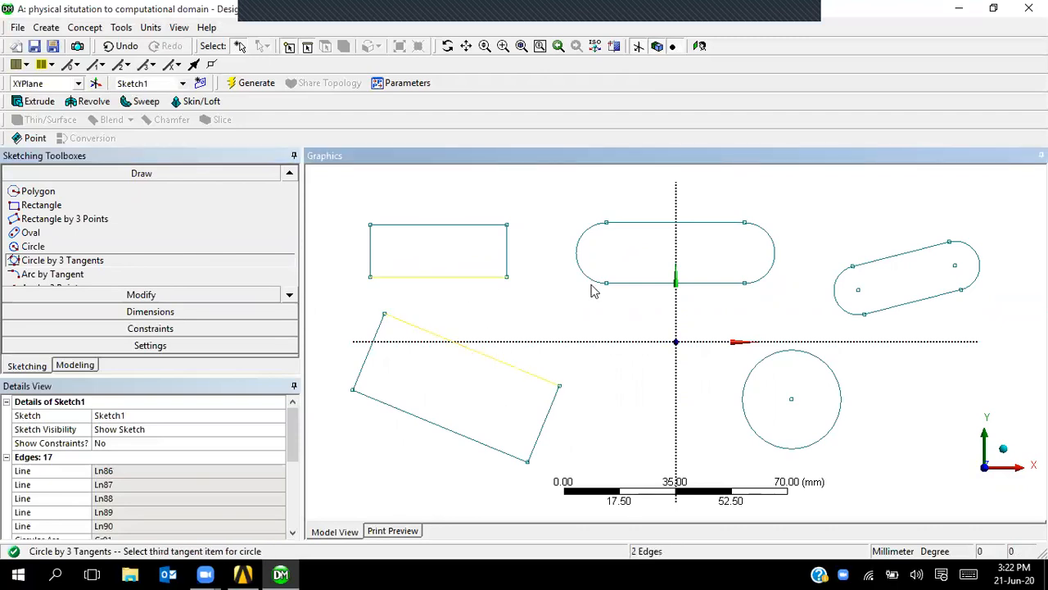
click(620, 283)
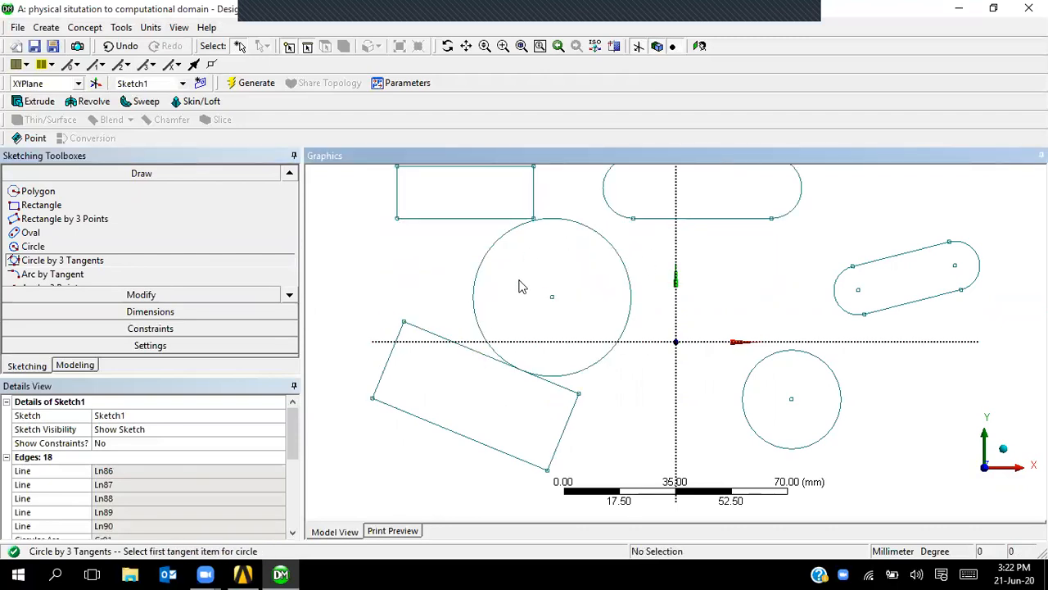
Draw two Arc by Tangent arcs, a small one below the tilted rectangle and a large one left of all the shapes.
click(119, 274)
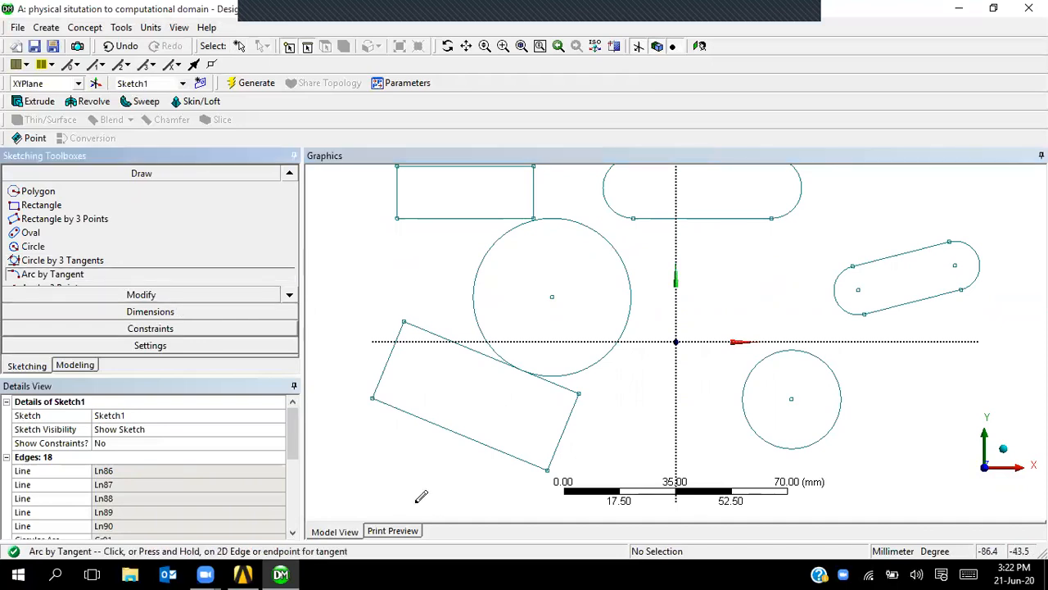
click(348, 454)
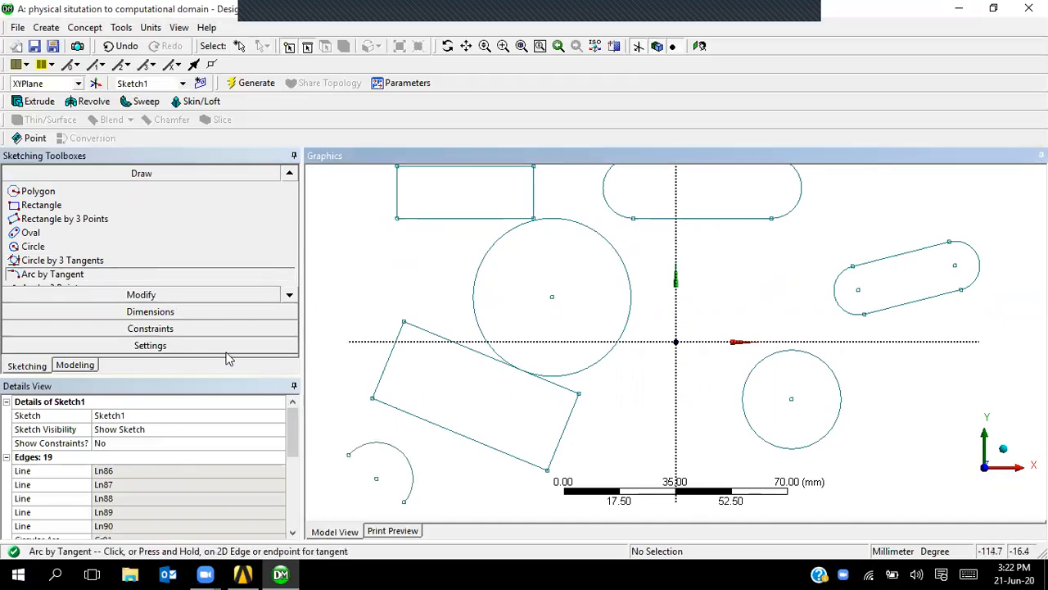
click(289, 297)
scroll(613, 346, down, 2)
scroll(613, 346, down, 5)
click(399, 300)
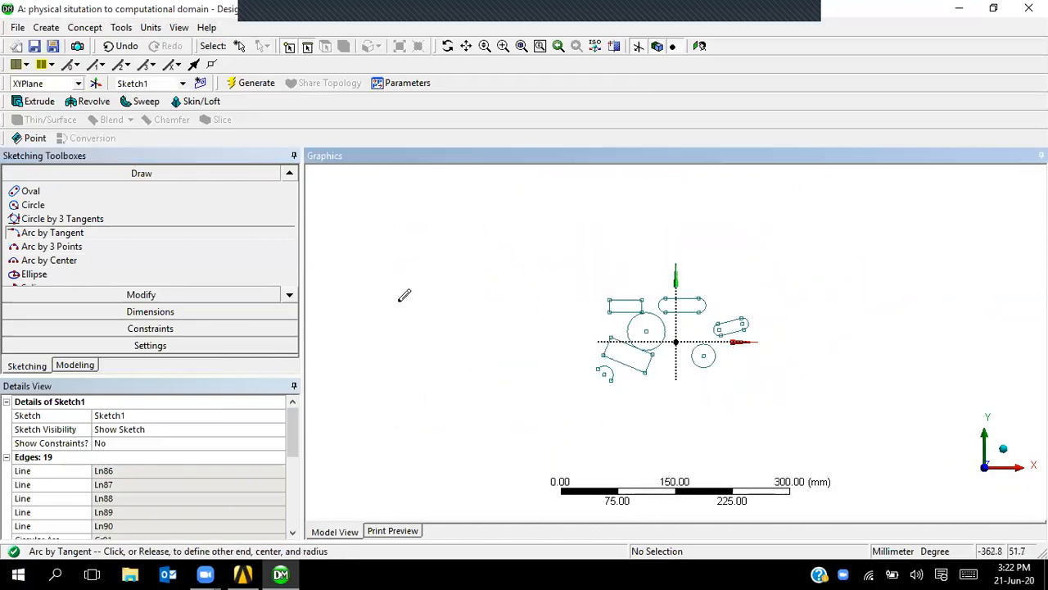
click(544, 316)
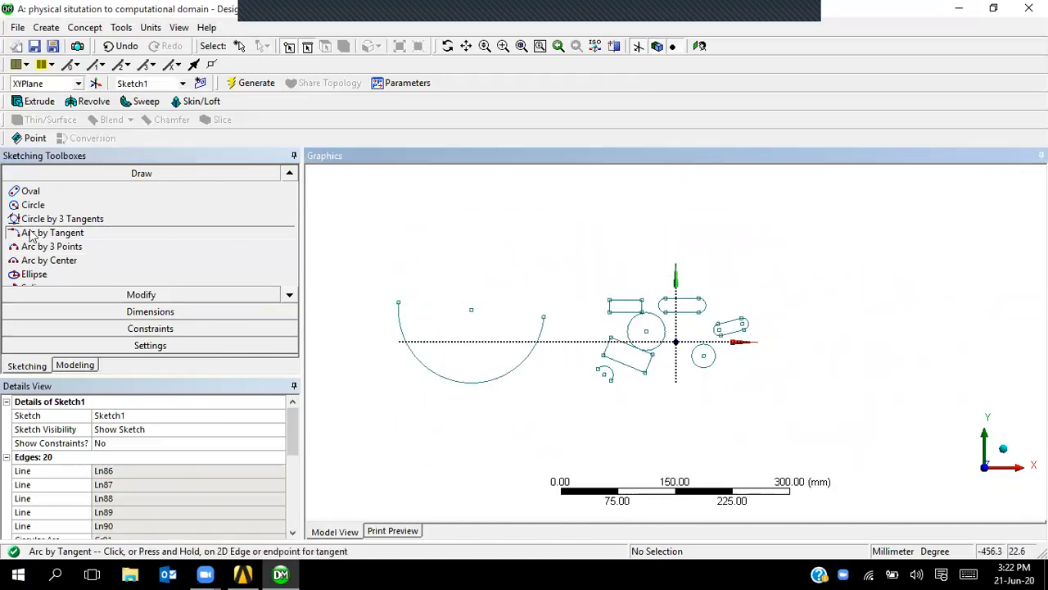
Draw an Arc by 3 Points above the large tangent arc, bulging upward.
click(55, 248)
click(475, 226)
click(524, 241)
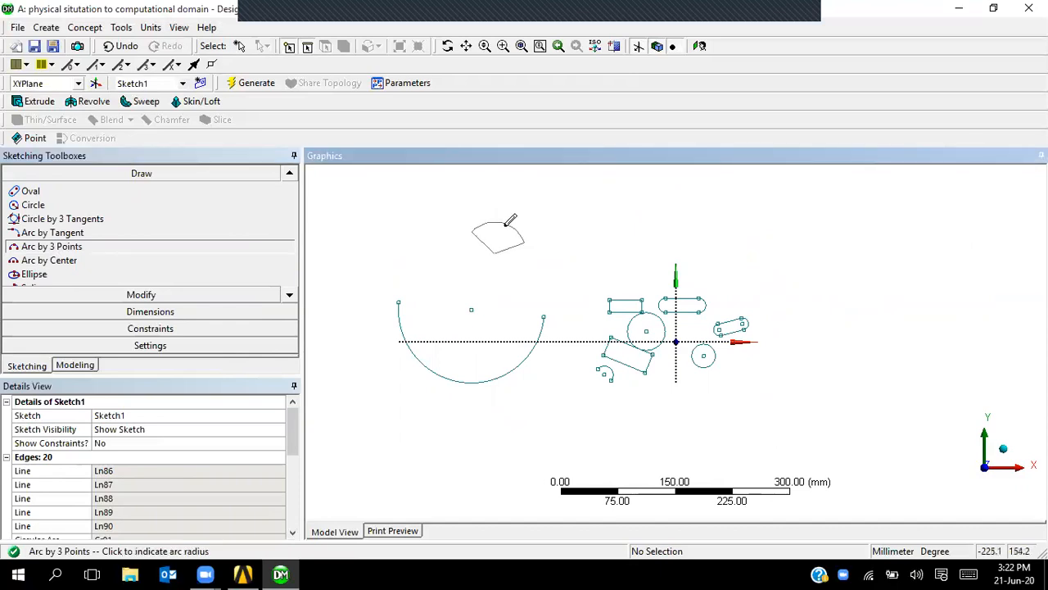
click(505, 218)
Draw an Arc by Center in the lower-right quadrant, starting near the horizontal axis and curving down to the right.
click(49, 260)
click(861, 396)
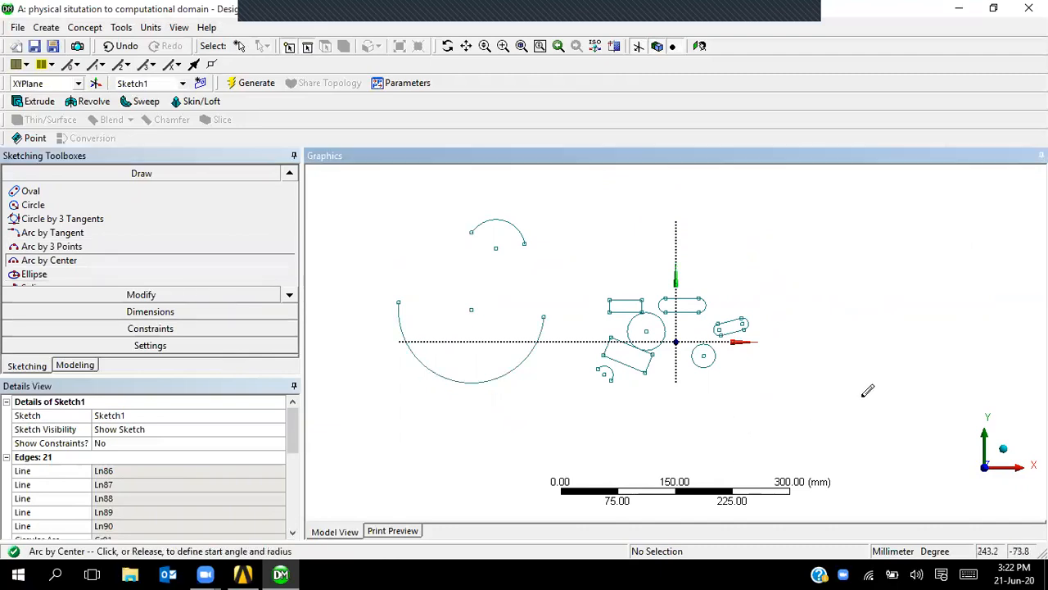
click(836, 337)
click(938, 390)
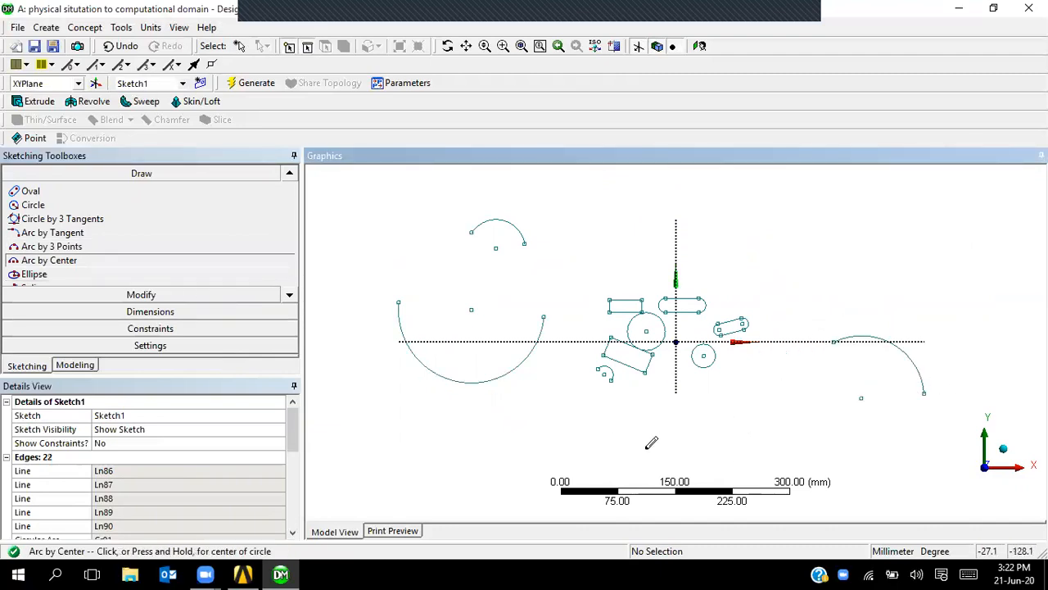
Draw a wide horizontal Ellipse in the upper-right quadrant, above the tilted oval.
click(291, 294)
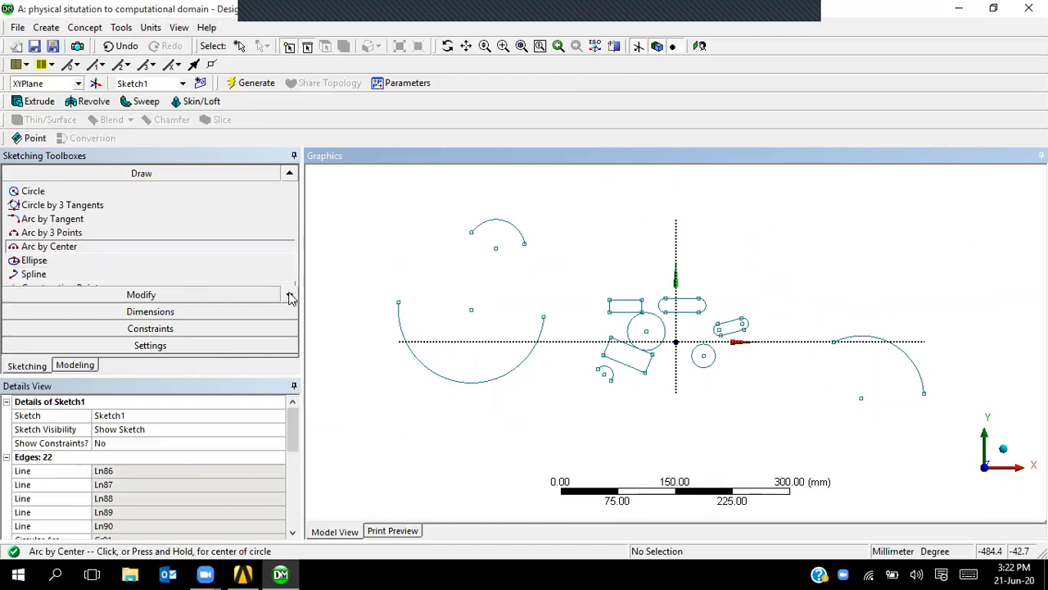
click(290, 294)
click(235, 249)
click(806, 265)
click(902, 265)
click(900, 228)
Draw a wavy flexible Spline below all the shapes and finish it with Open End.
click(88, 260)
click(398, 468)
click(481, 427)
click(585, 467)
click(696, 414)
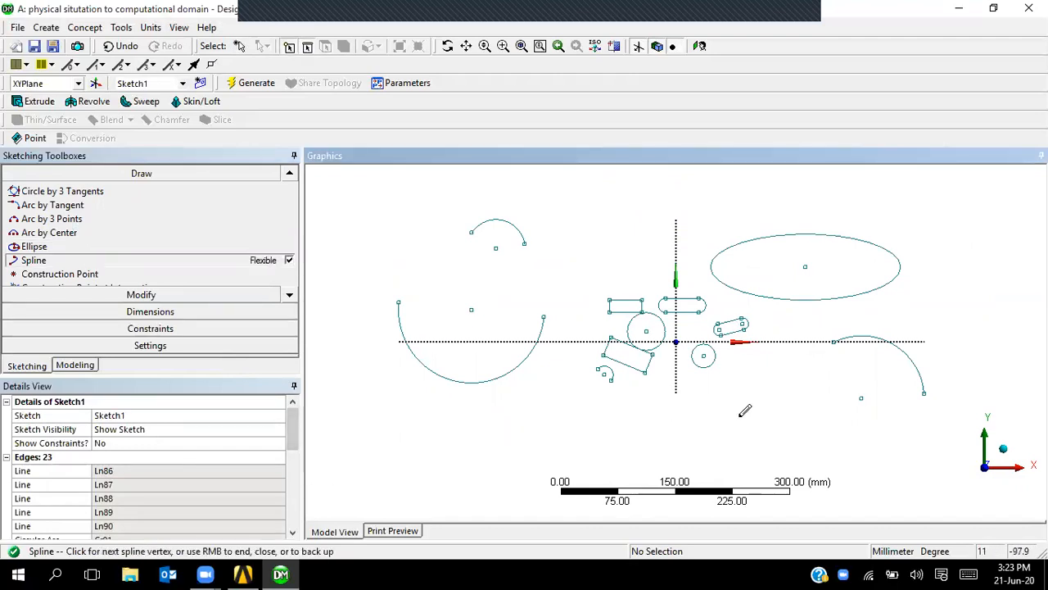
right_click(866, 434)
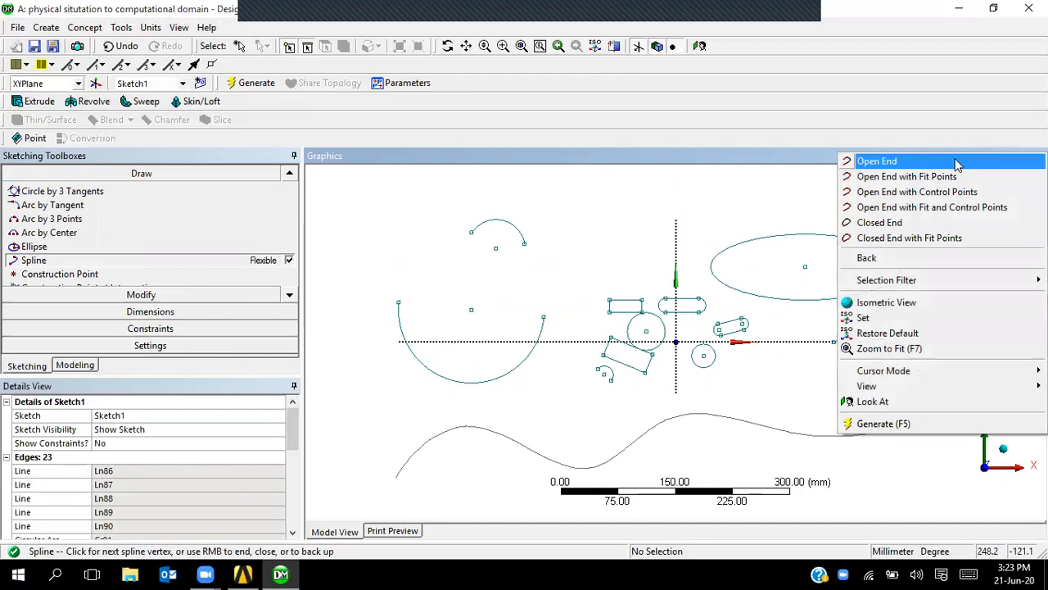
click(955, 163)
Draw a second wavy Spline below the first and finish it with Open End with Fit Points.
scroll(479, 437, down, 5)
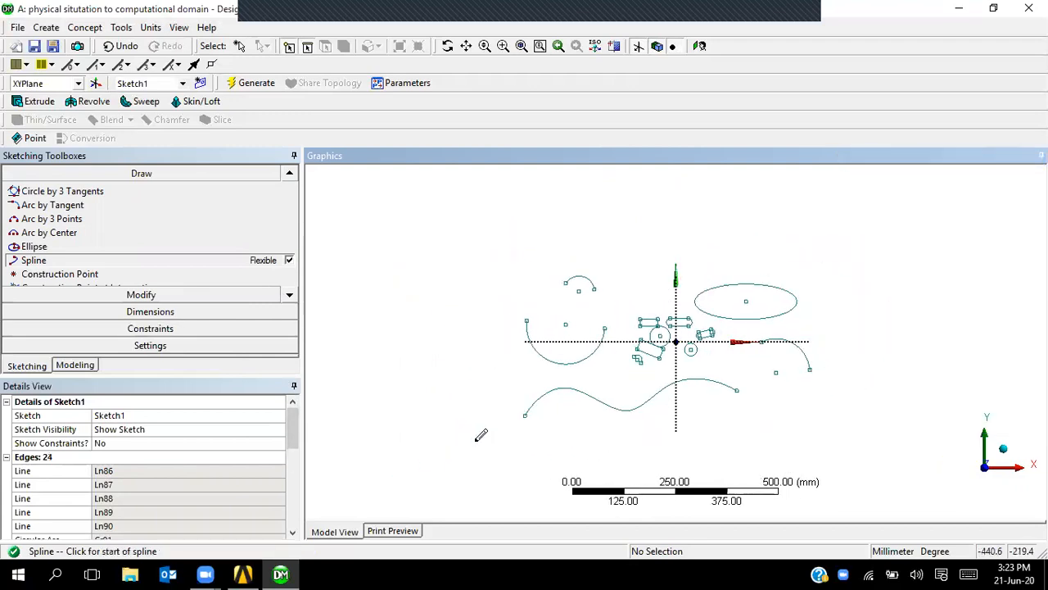
click(527, 455)
click(579, 412)
click(670, 442)
click(742, 419)
right_click(818, 435)
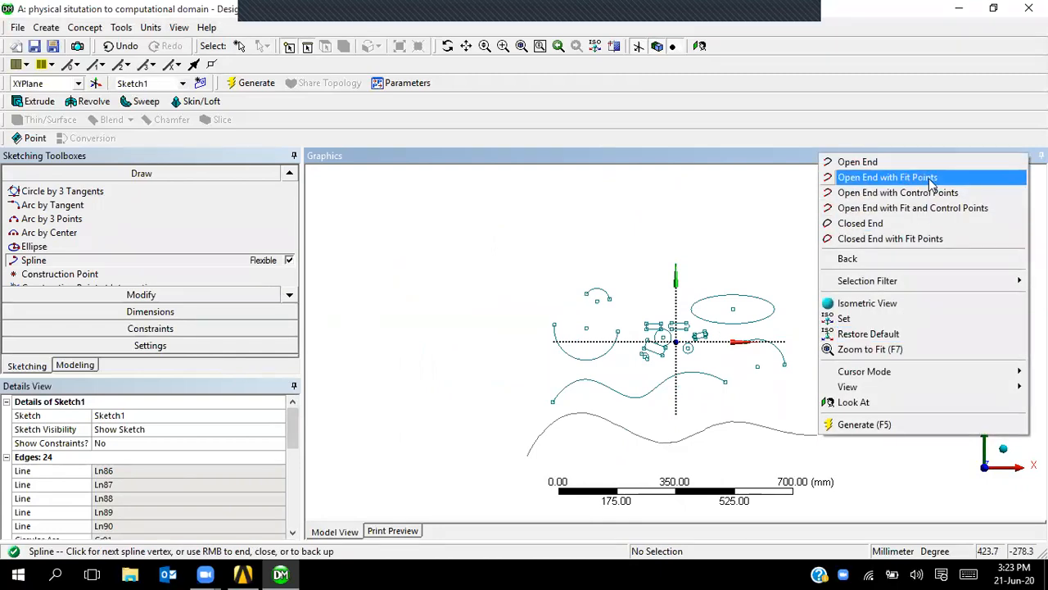
click(931, 180)
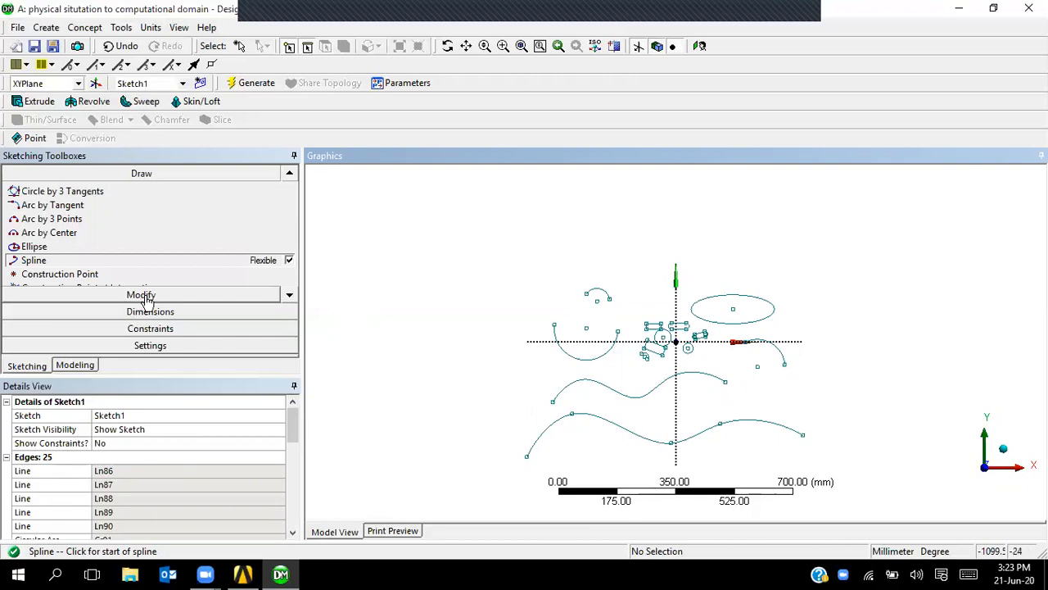
Place Construction Points in a column far left of the shapes and one at the upper right.
click(95, 276)
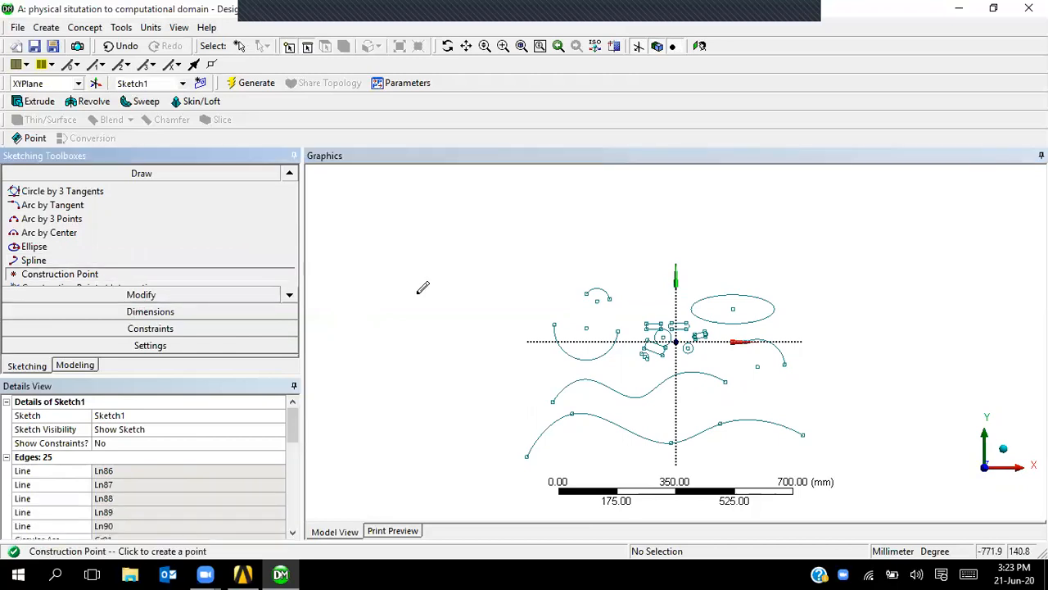
click(377, 282)
click(384, 445)
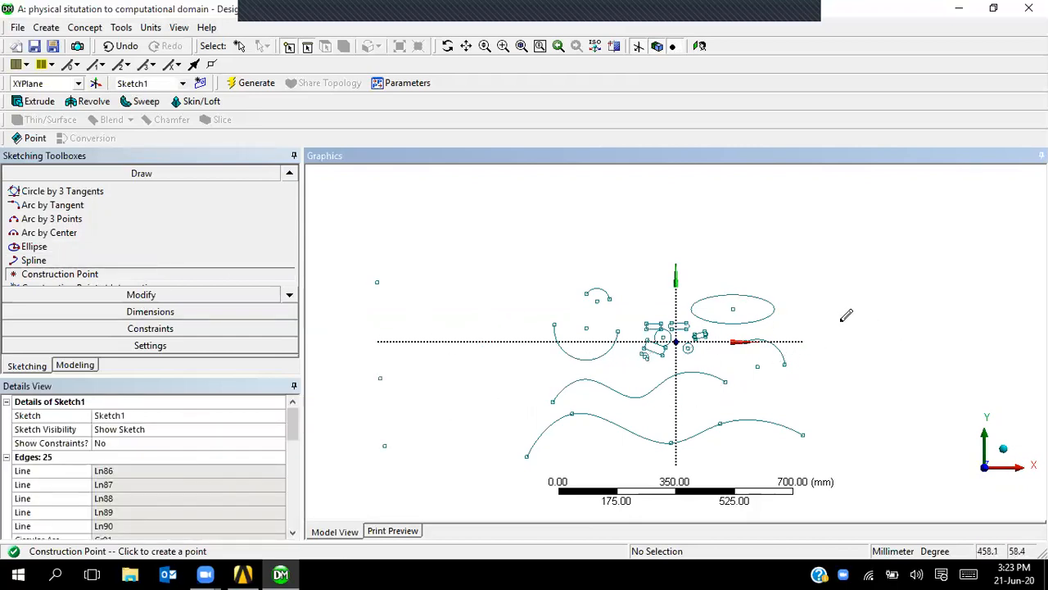
click(907, 288)
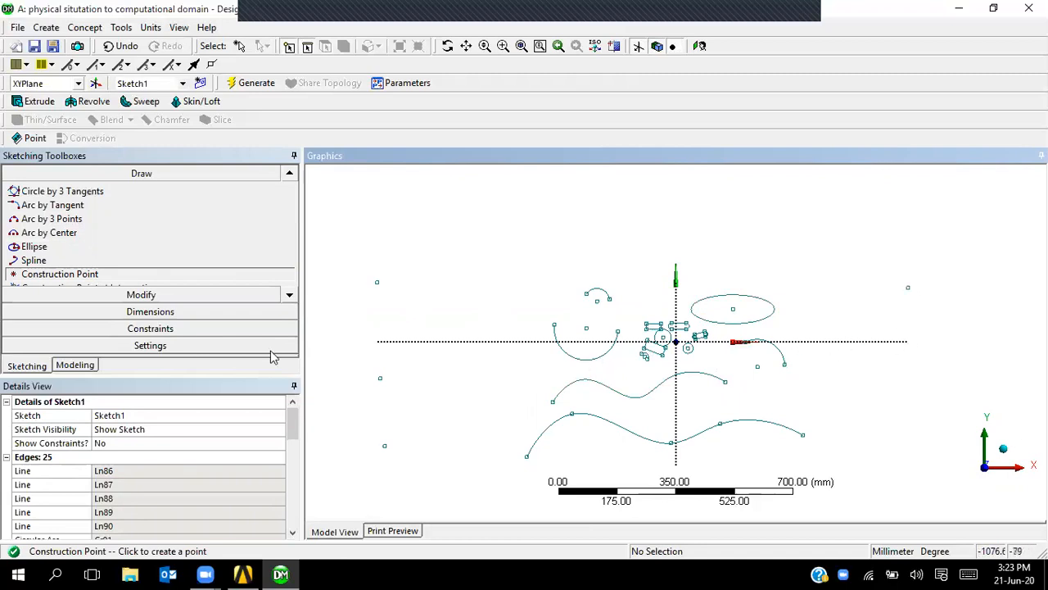
Create a Construction Point at Intersection where the large tangent arc's right side crosses the horizontal axis.
click(289, 295)
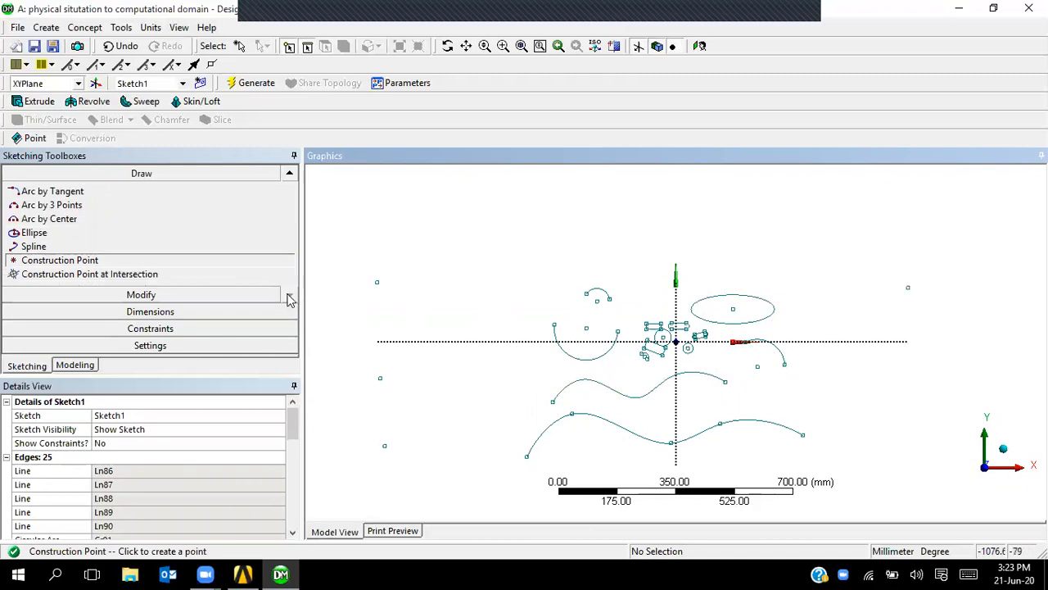
click(164, 274)
scroll(462, 335, up, 5)
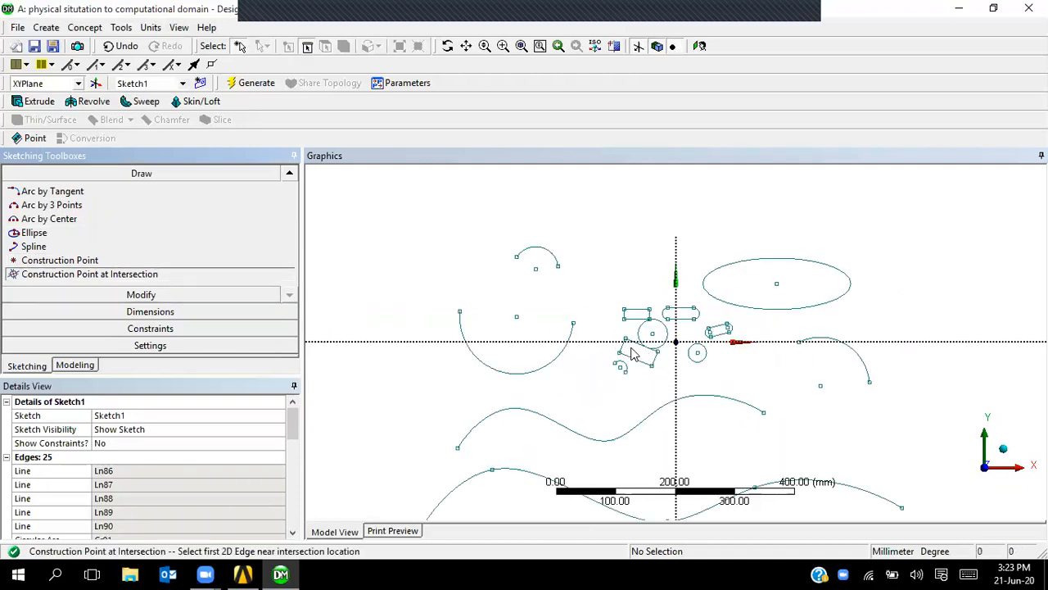
click(499, 347)
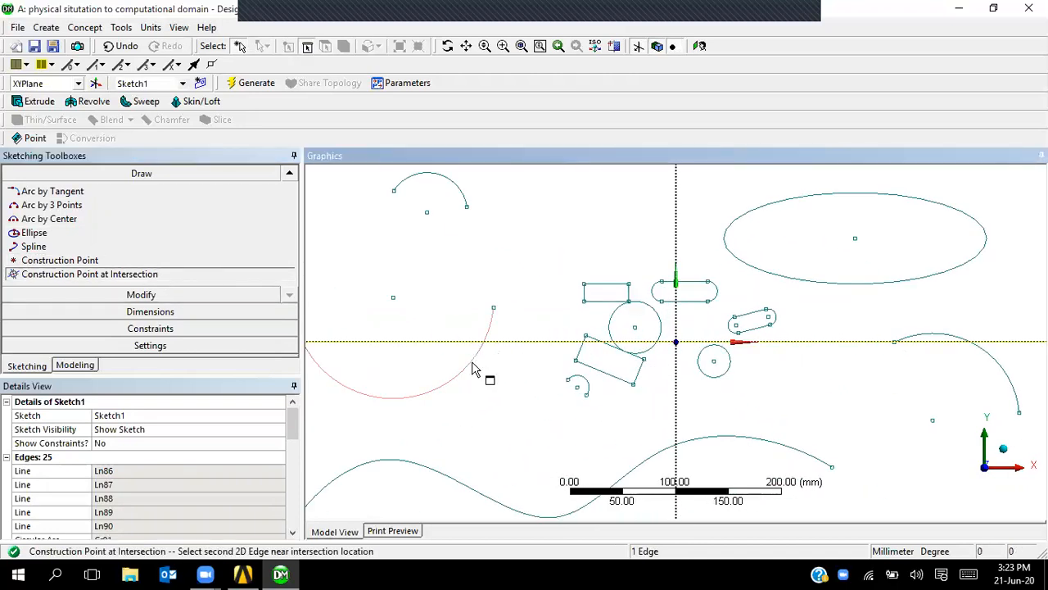
click(475, 366)
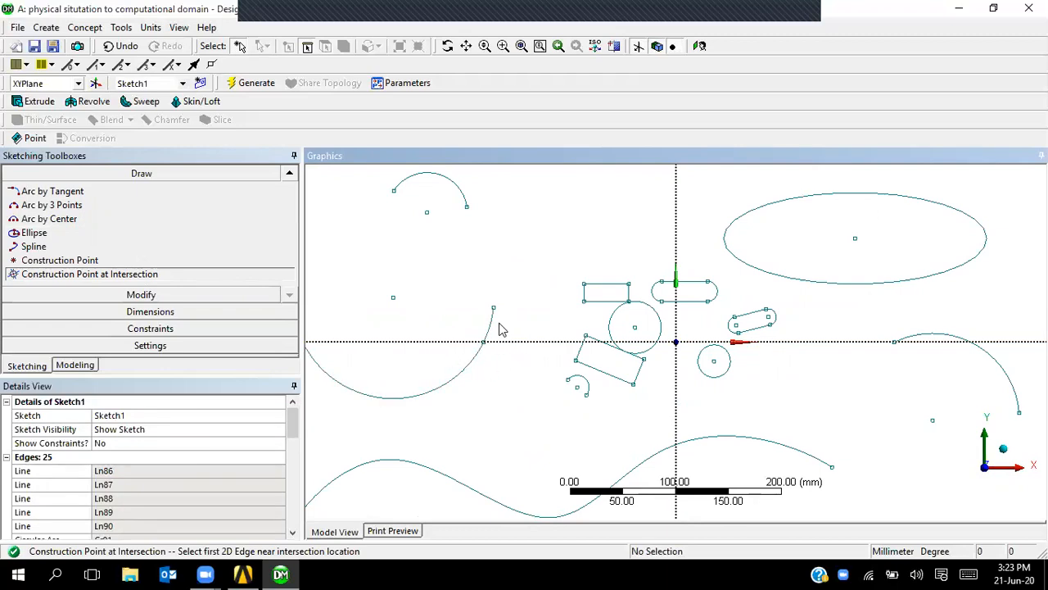
scroll(499, 347, down, 5)
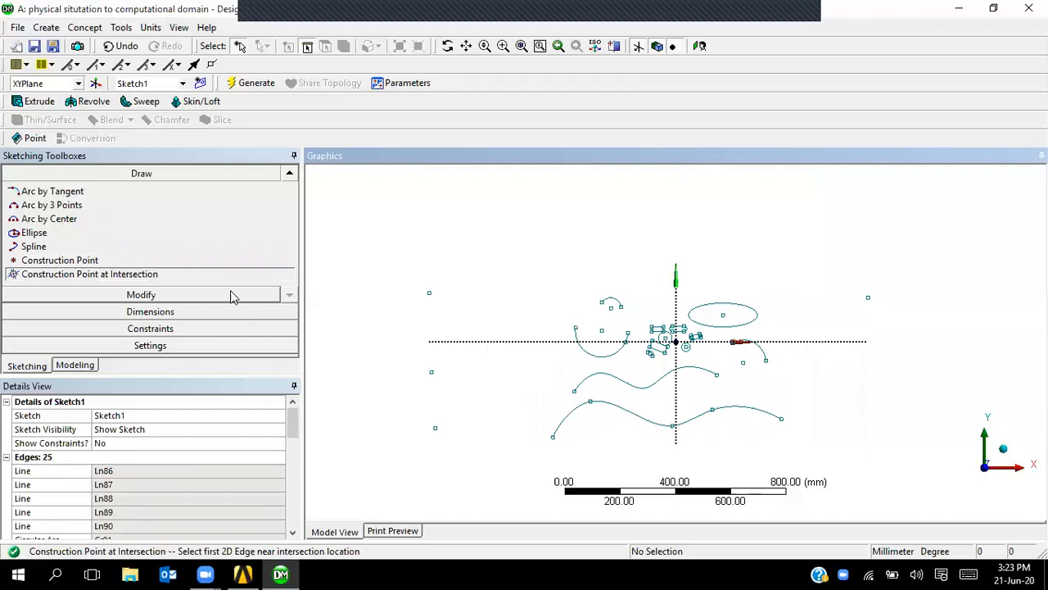
click(161, 297)
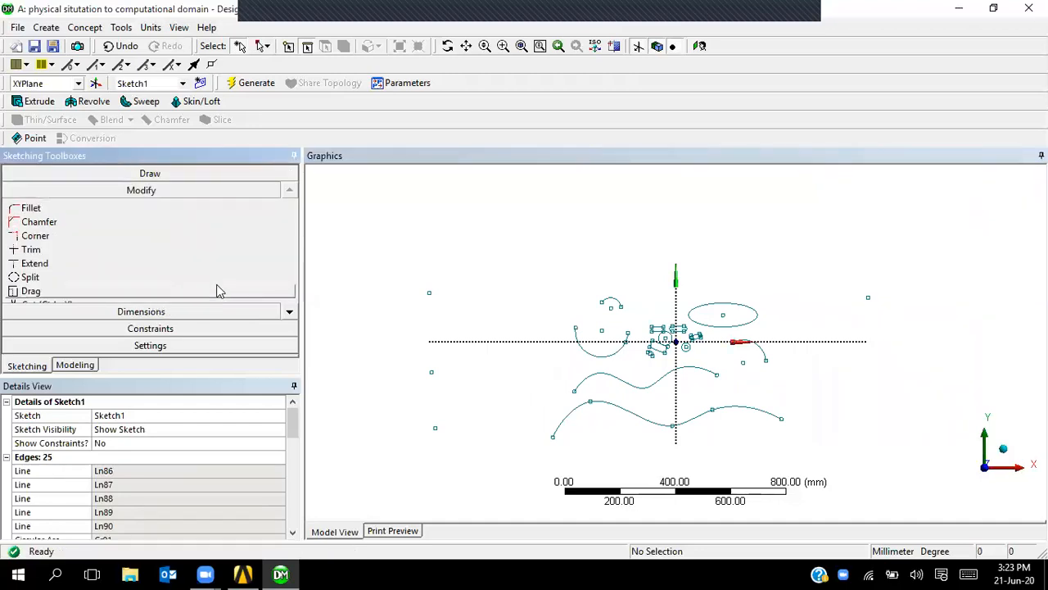
scroll(585, 310, down, 1)
scroll(584, 307, down, 4)
scroll(615, 312, up, 4)
click(190, 175)
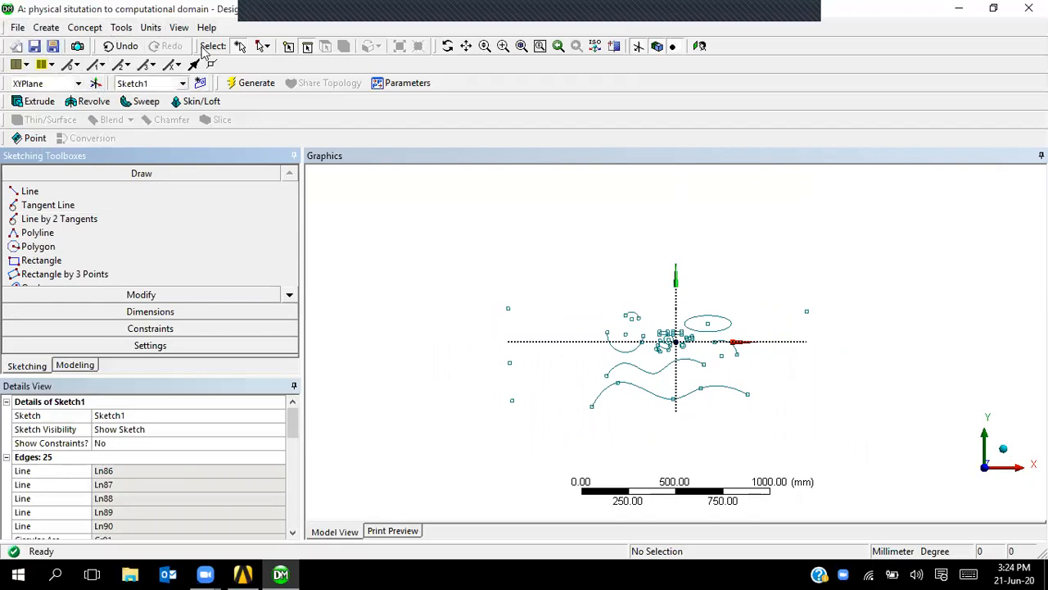
Box-select all sketch edges, delete them, and restore single selection mode.
click(263, 46)
click(287, 79)
drag(387, 176, 924, 501)
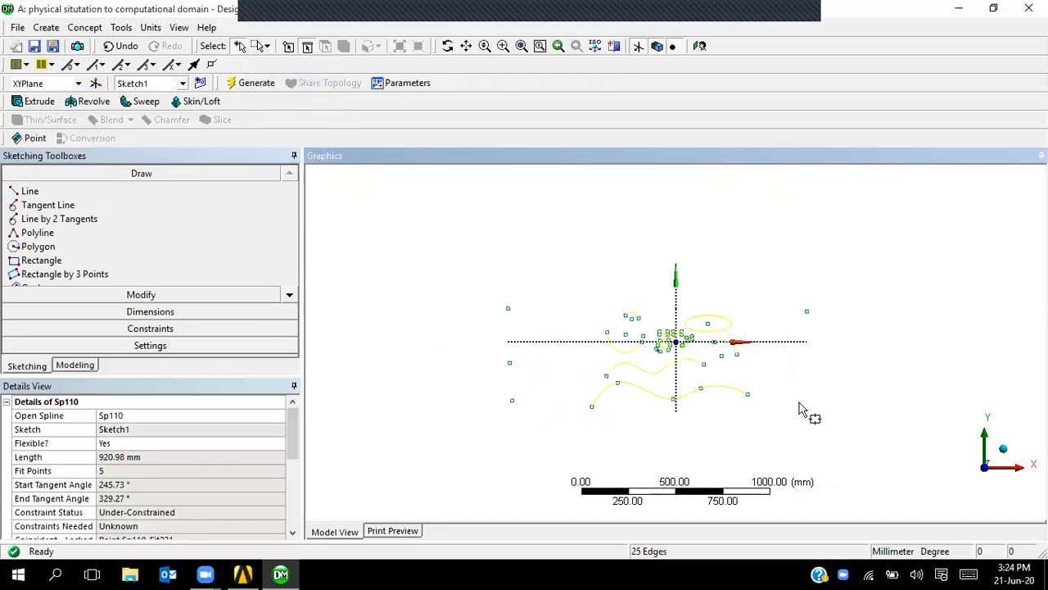
key(Delete)
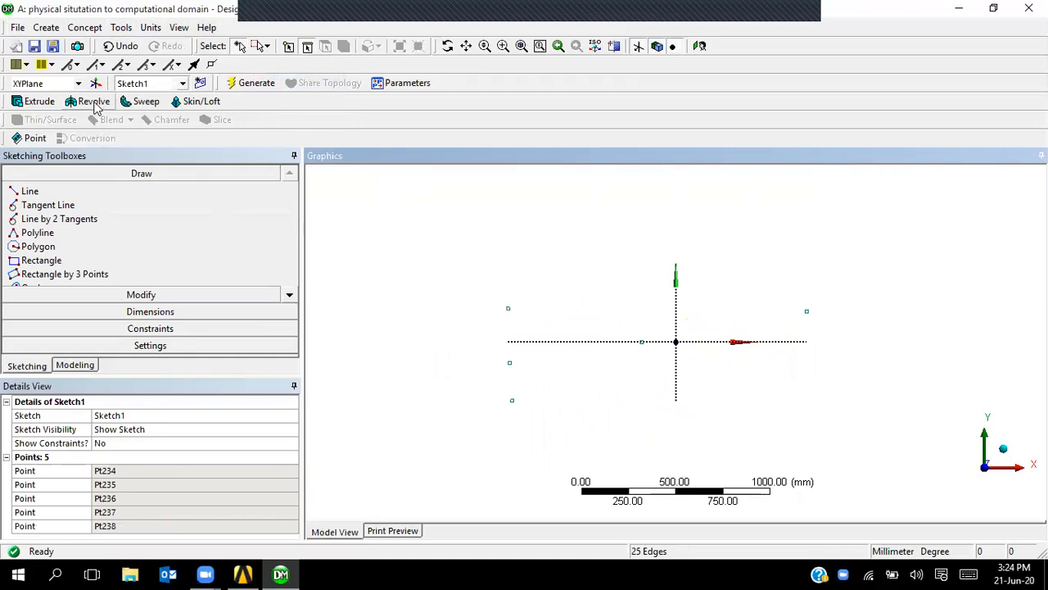
click(263, 47)
click(268, 64)
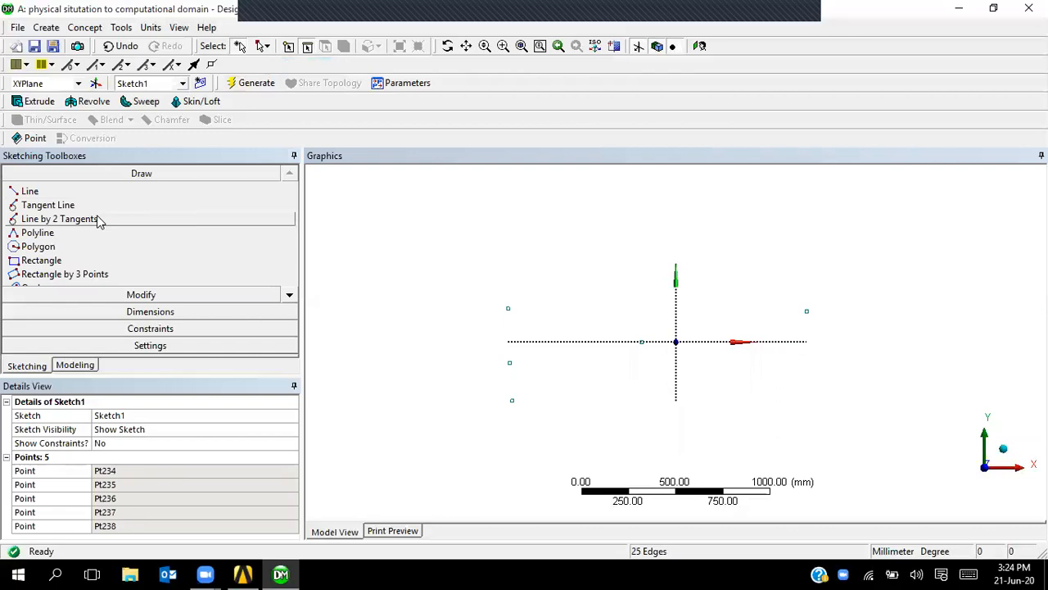
Draw a Rectangle with Auto-Fillet switched off in the upper-left quadrant.
click(125, 260)
click(449, 222)
click(596, 277)
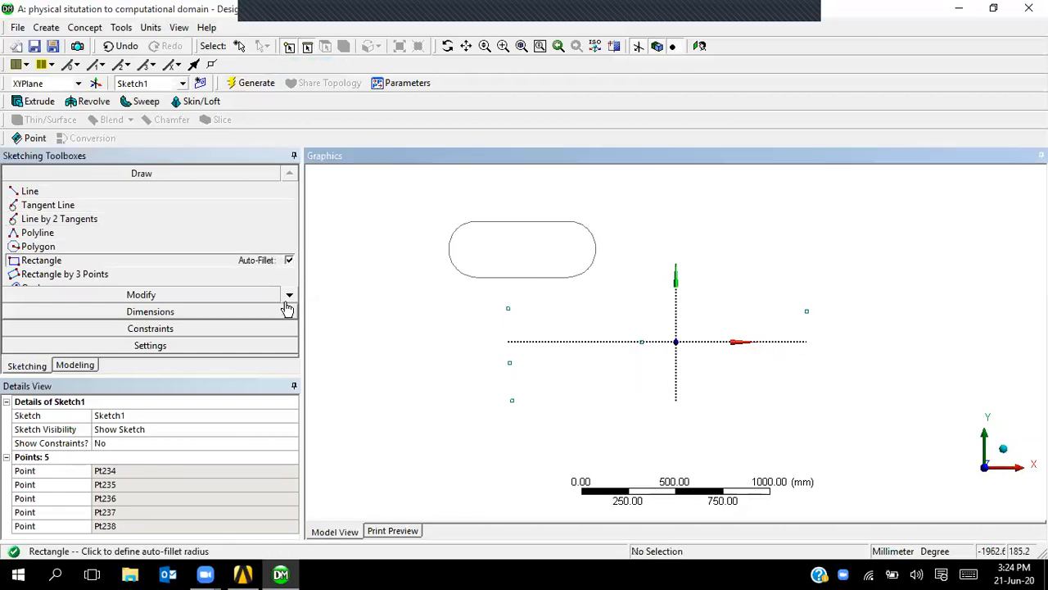
click(289, 260)
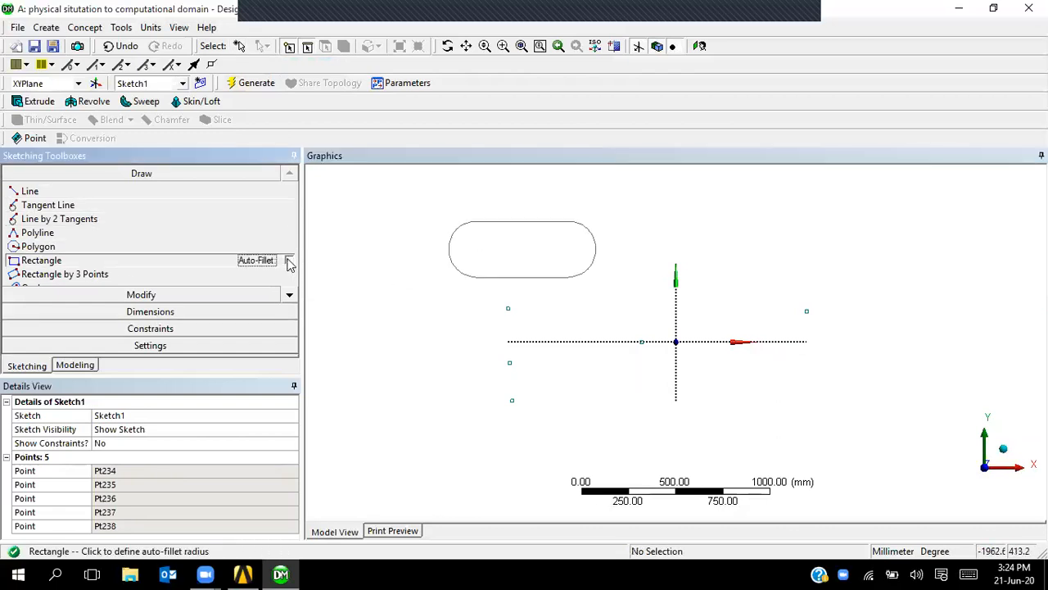
click(381, 314)
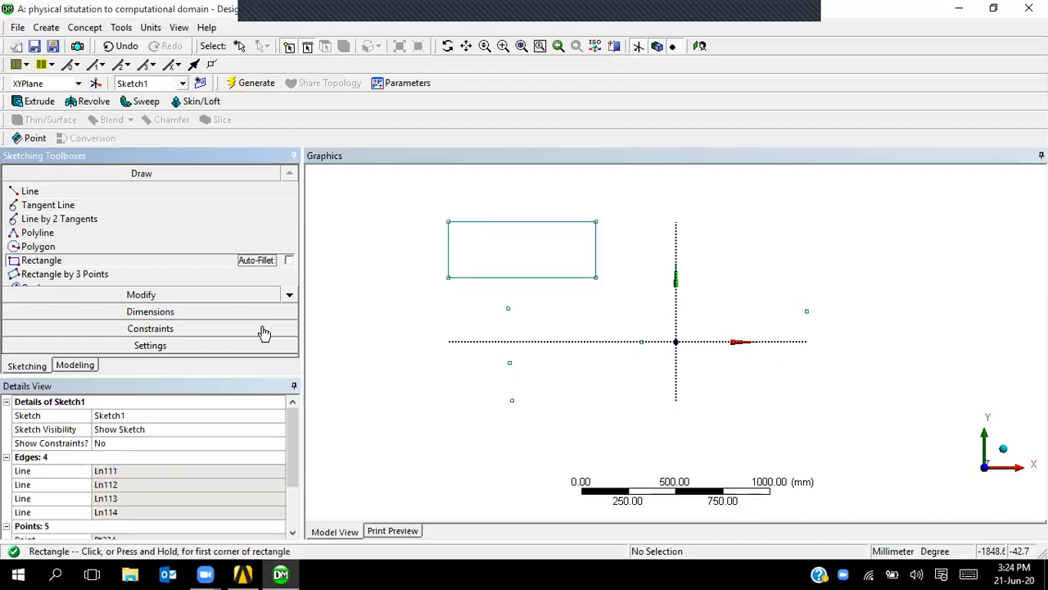
Draw a tilted Rectangle by 3 Points below the plain rectangle, crossing the horizontal axis.
click(227, 275)
click(481, 381)
click(555, 431)
click(651, 344)
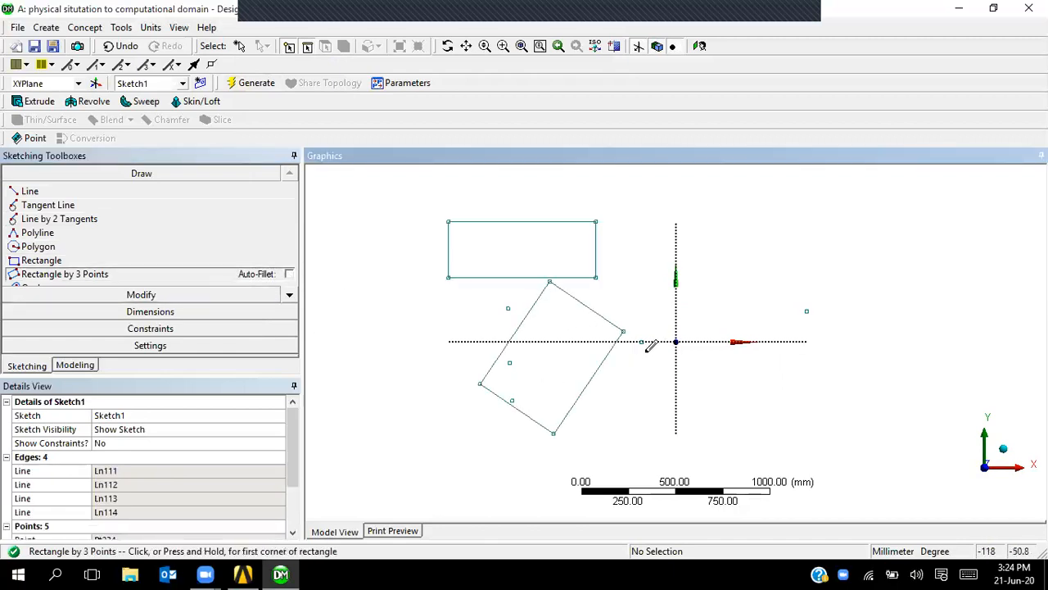
Draw a large, nearly horizontal Oval in the upper-right quadrant.
click(289, 294)
click(241, 260)
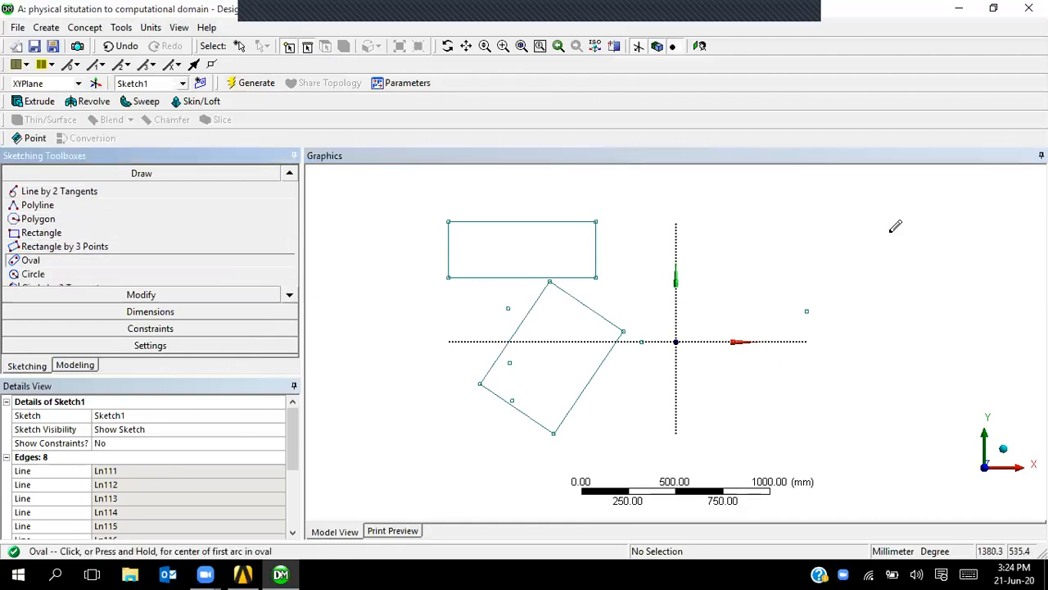
click(772, 238)
click(972, 235)
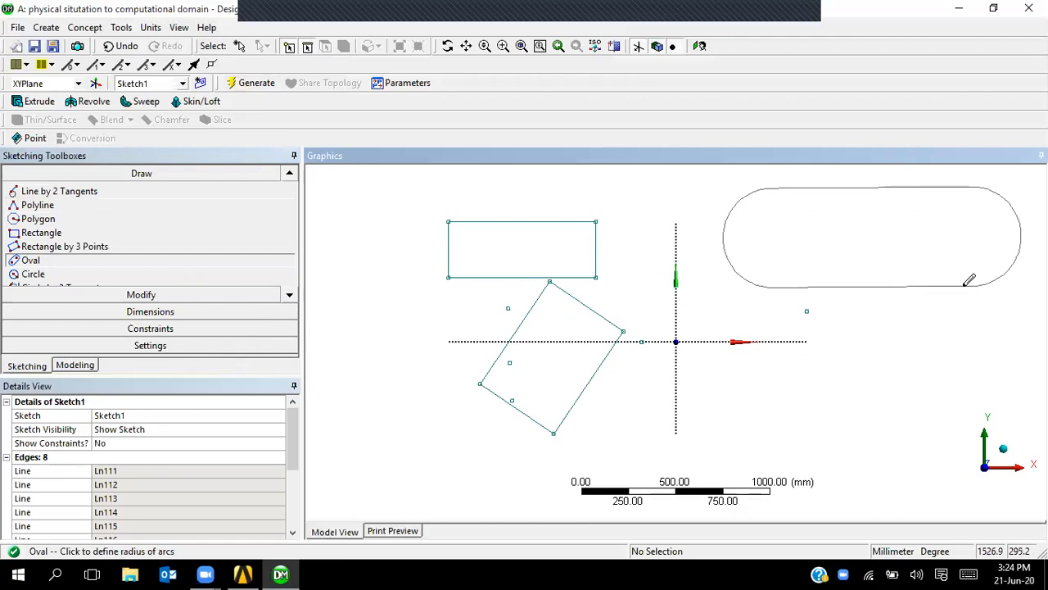
click(969, 280)
Draw a Circle below the horizontal axis in the lower-right quadrant, under the oval.
click(218, 276)
click(828, 412)
click(886, 438)
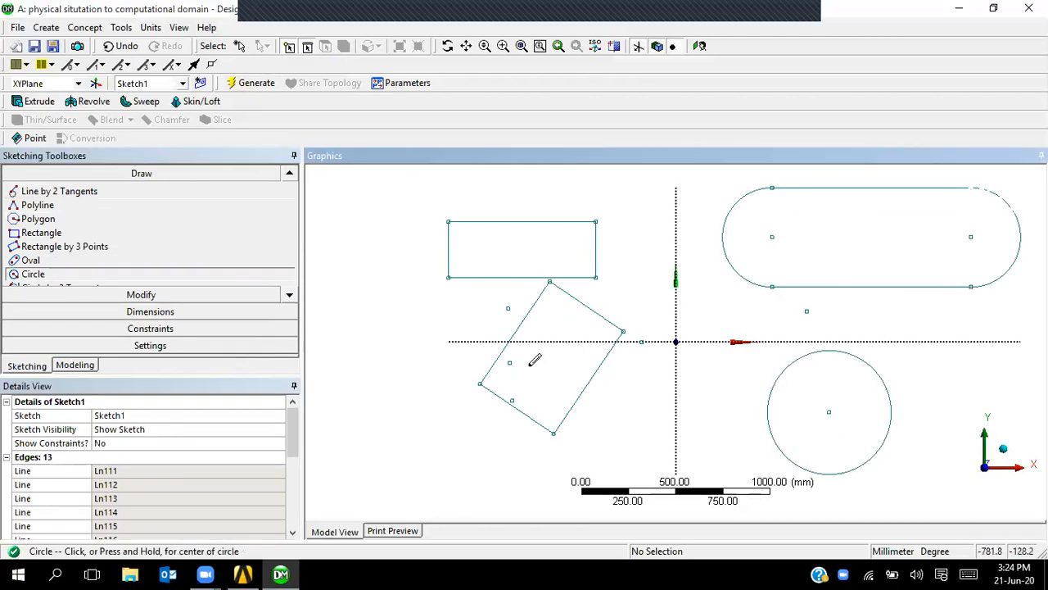
Fillet the plain rectangle's upper-left corner with a 5 mm radius and inspect it up close.
click(101, 295)
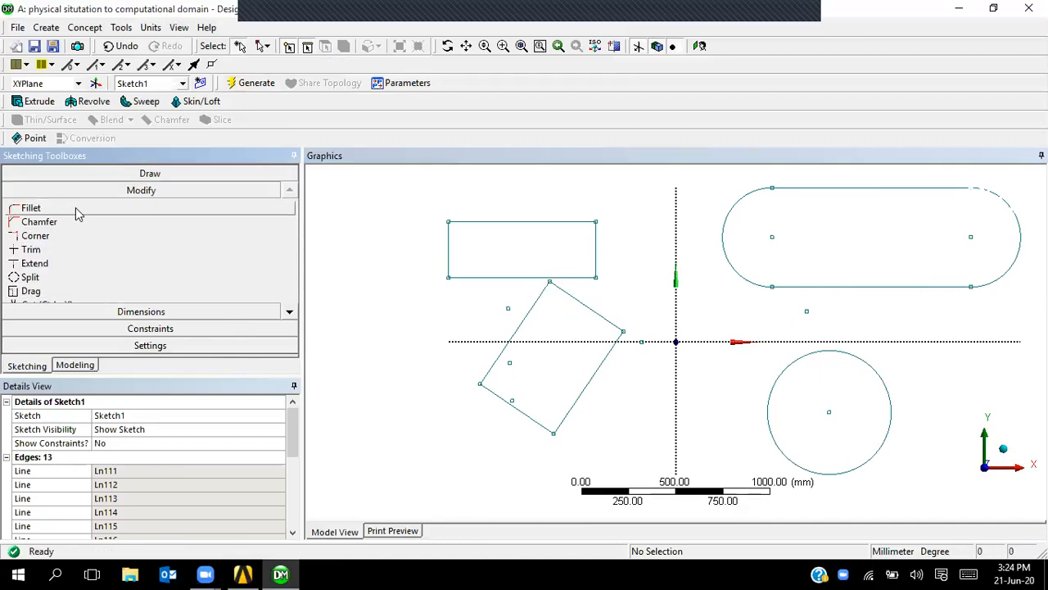
click(78, 212)
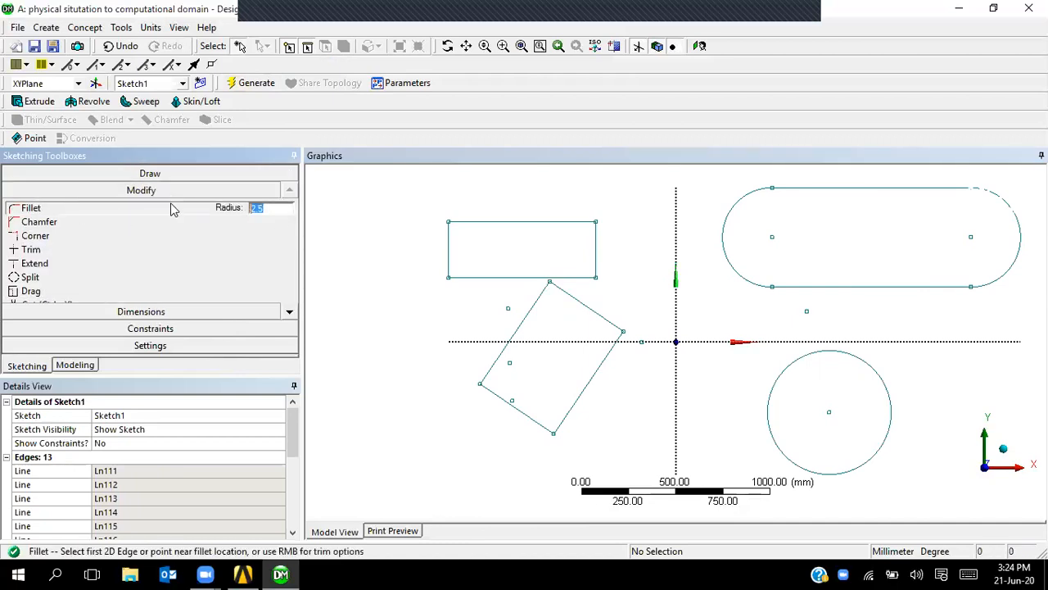
text(5)
click(452, 245)
click(462, 229)
right_drag(429, 211, 480, 239)
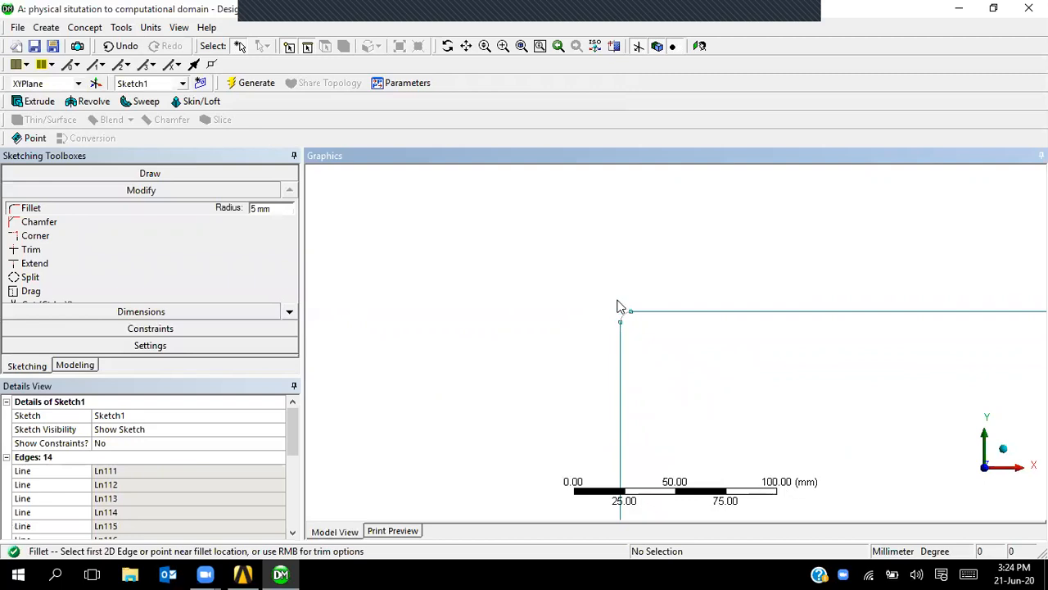
Chamfer the plain rectangle's upper-right corner with a 50 mm length.
click(91, 223)
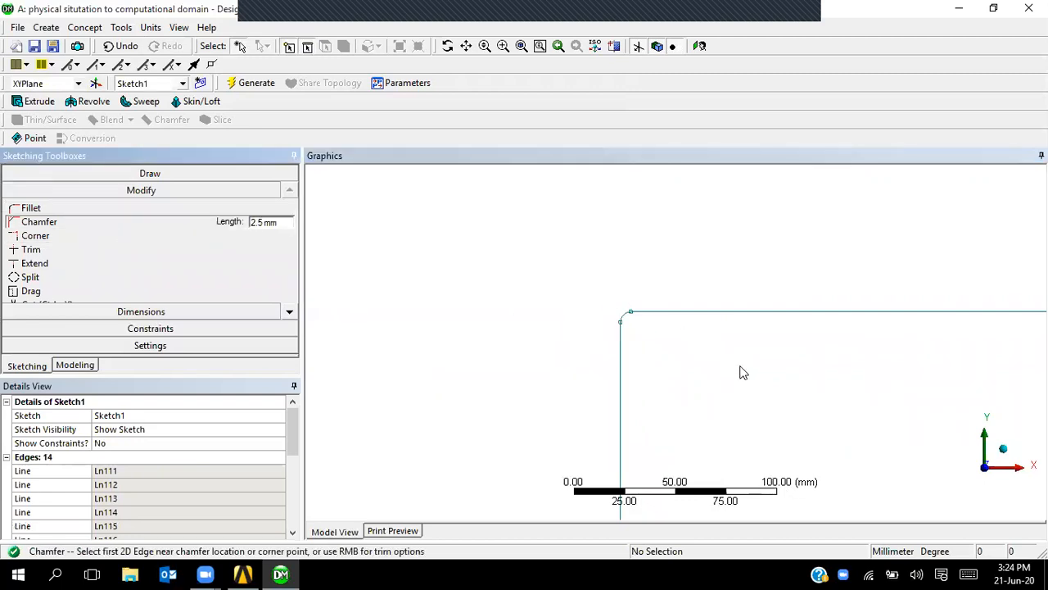
scroll(765, 386, up, 3)
scroll(770, 379, down, 3)
scroll(770, 378, down, 1)
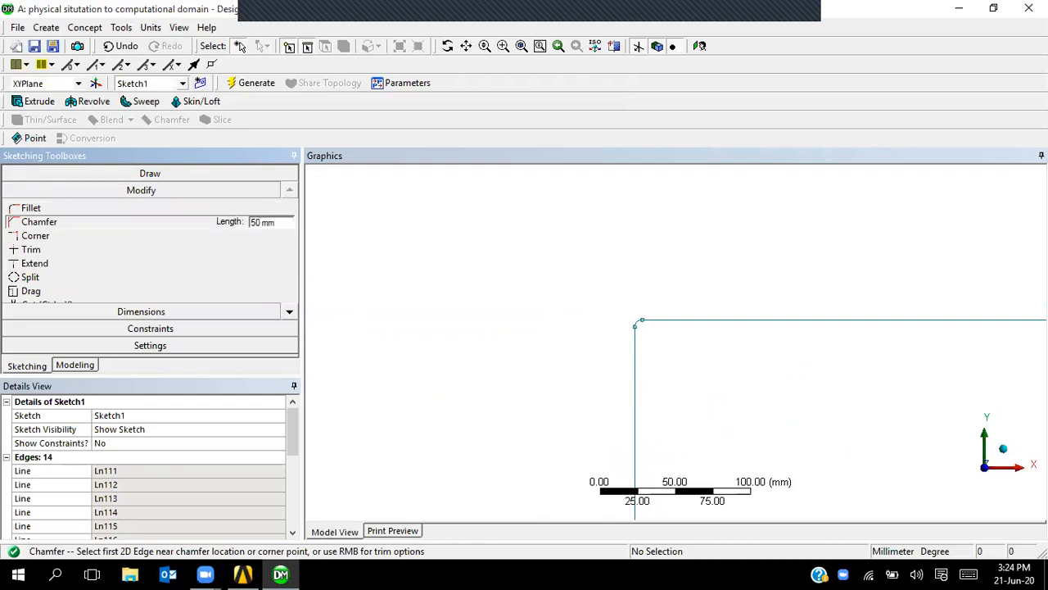
scroll(587, 319, down, 5)
ctrl+middle_drag(782, 367, 326, 262)
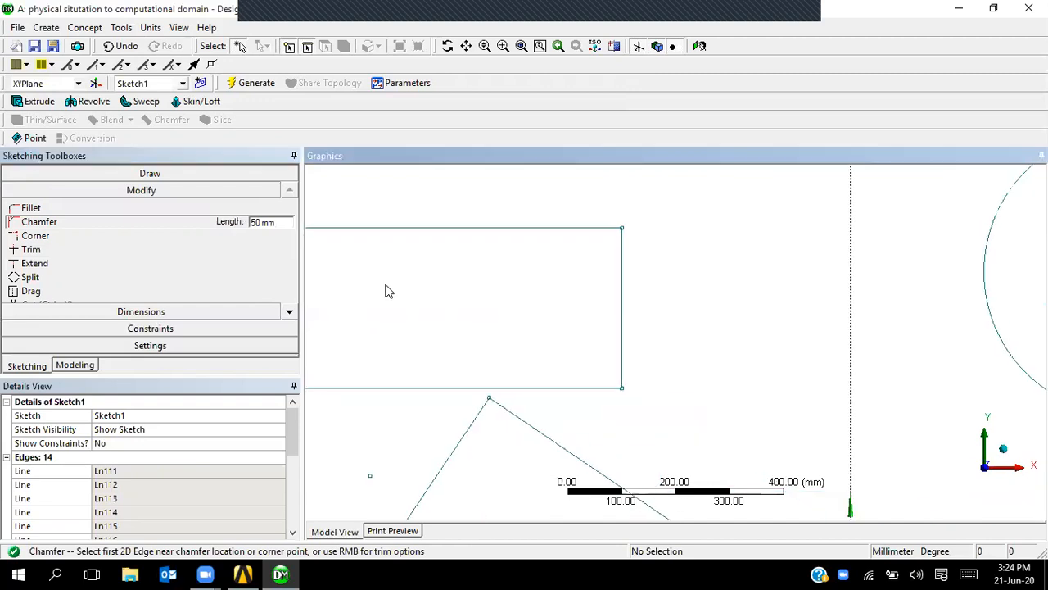
scroll(529, 234, down, 1)
right_drag(529, 215, 732, 307)
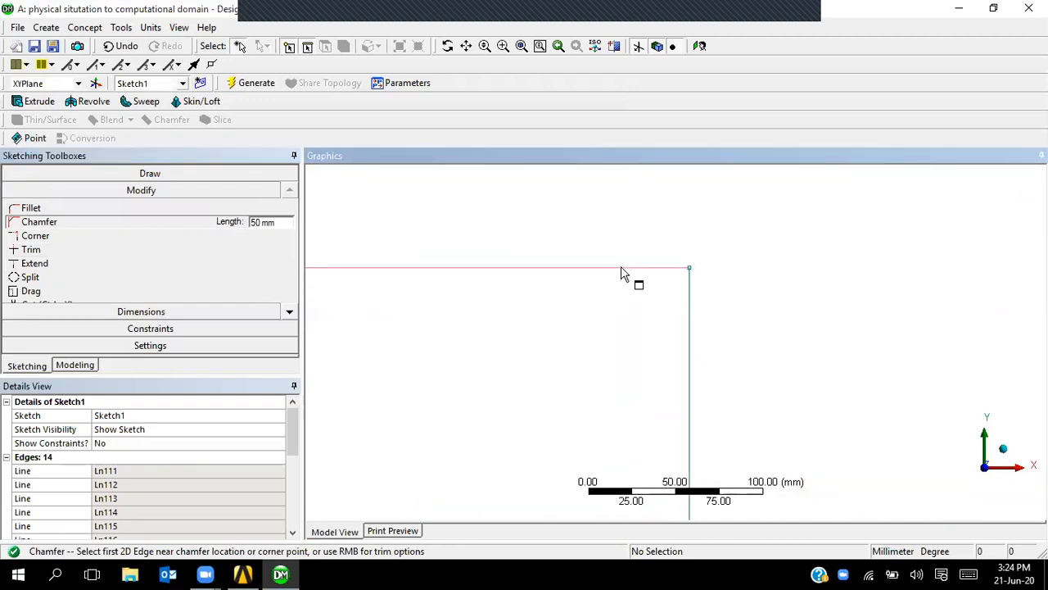
click(622, 268)
click(690, 322)
scroll(686, 342, up, 2)
scroll(688, 340, down, 10)
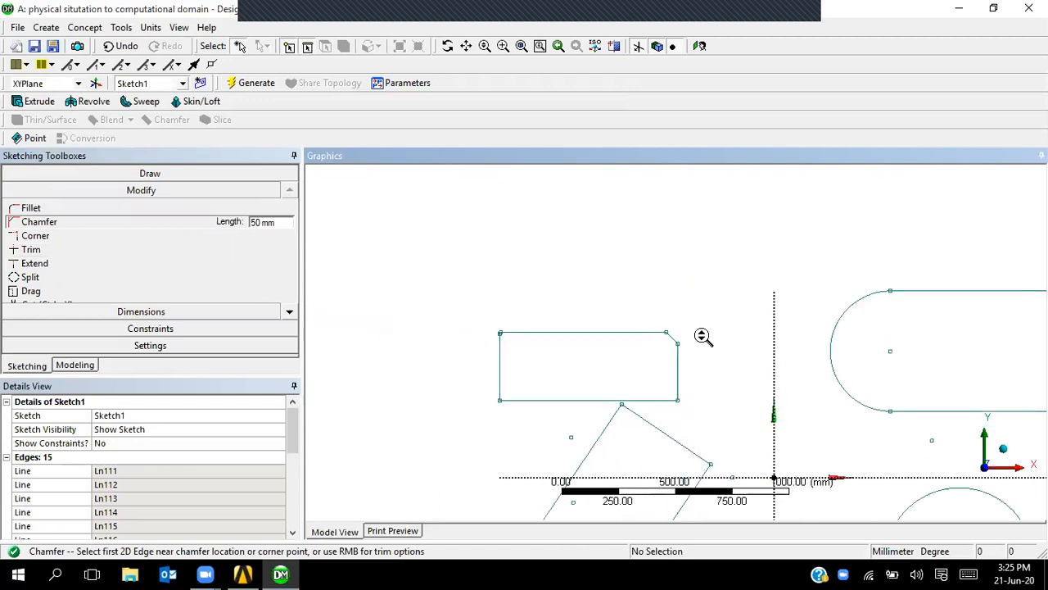
Trim away the chamfer edge at the plain rectangle's upper-right corner.
click(101, 251)
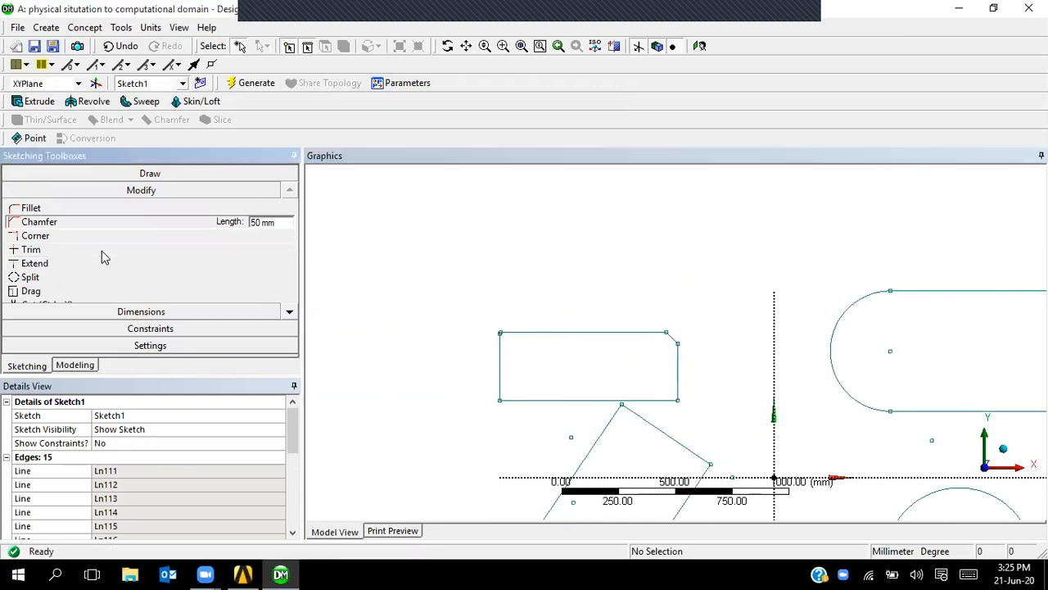
scroll(677, 334, up, 2)
click(670, 335)
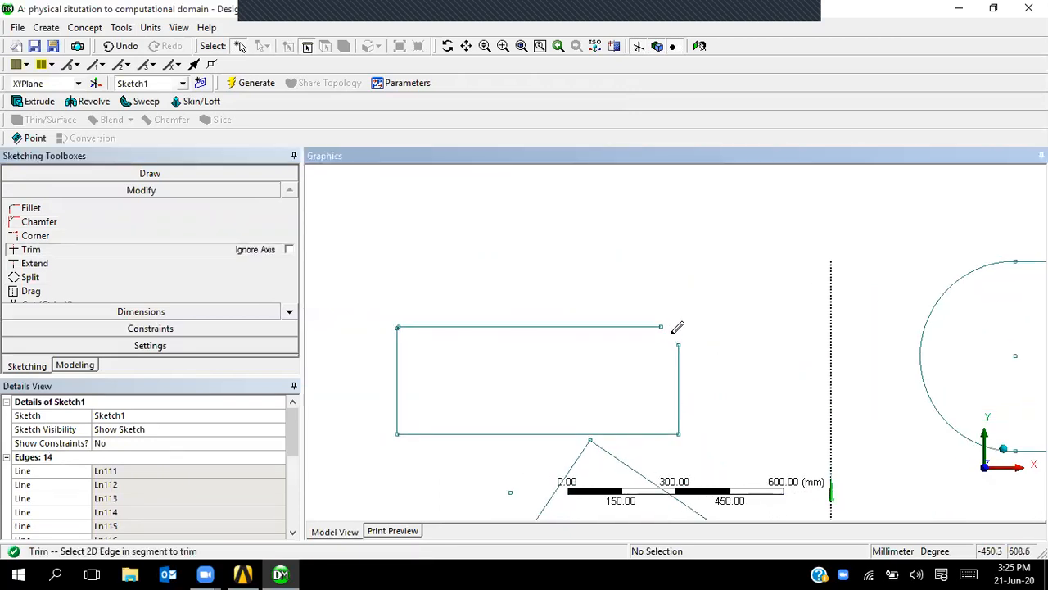
Close the gap at the rectangle's upper-right corner by joining its top and right edges with Corner.
click(105, 237)
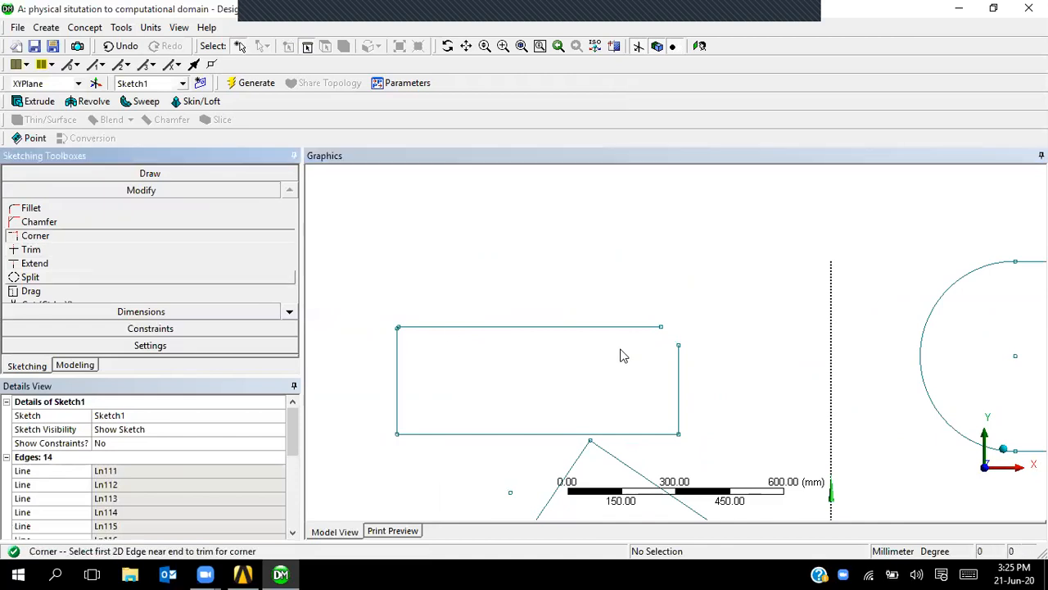
click(632, 328)
click(678, 375)
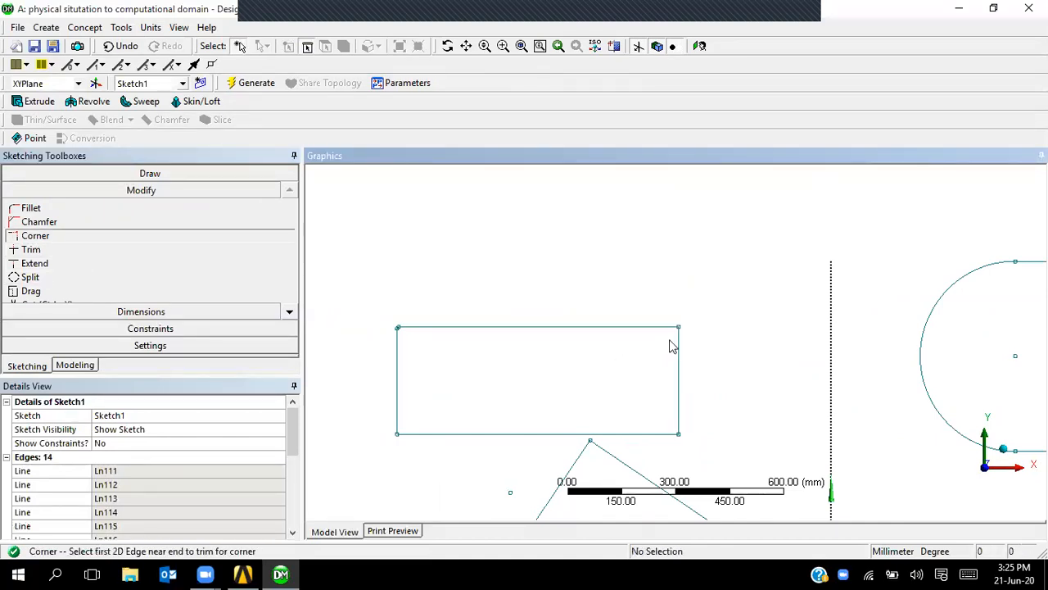
Undo the corner closure and extend the rectangle's top edge past the vertical axis to the oval, with Ignore Axis enabled.
click(93, 265)
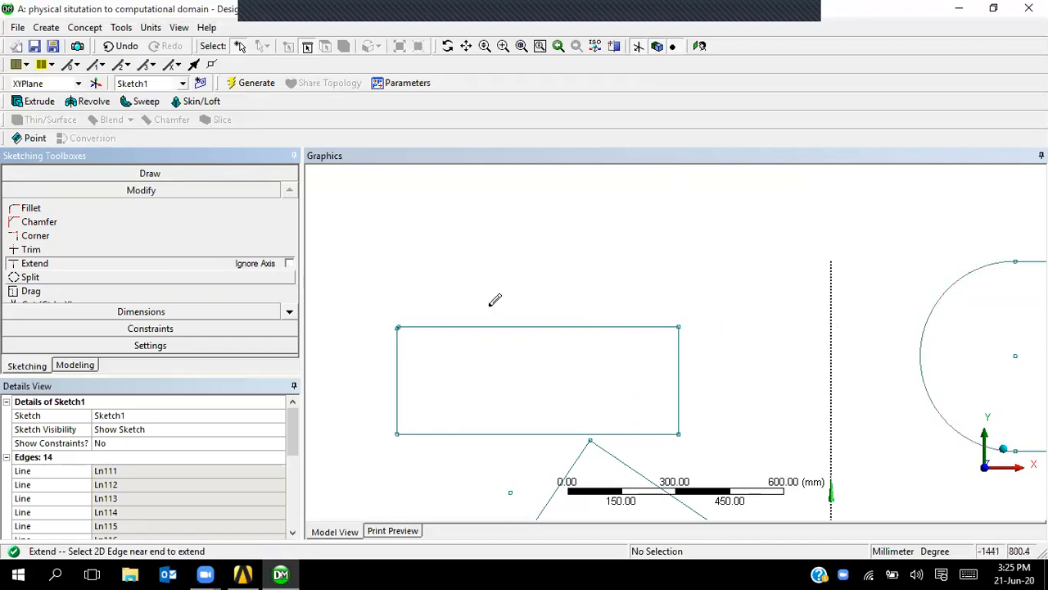
click(120, 46)
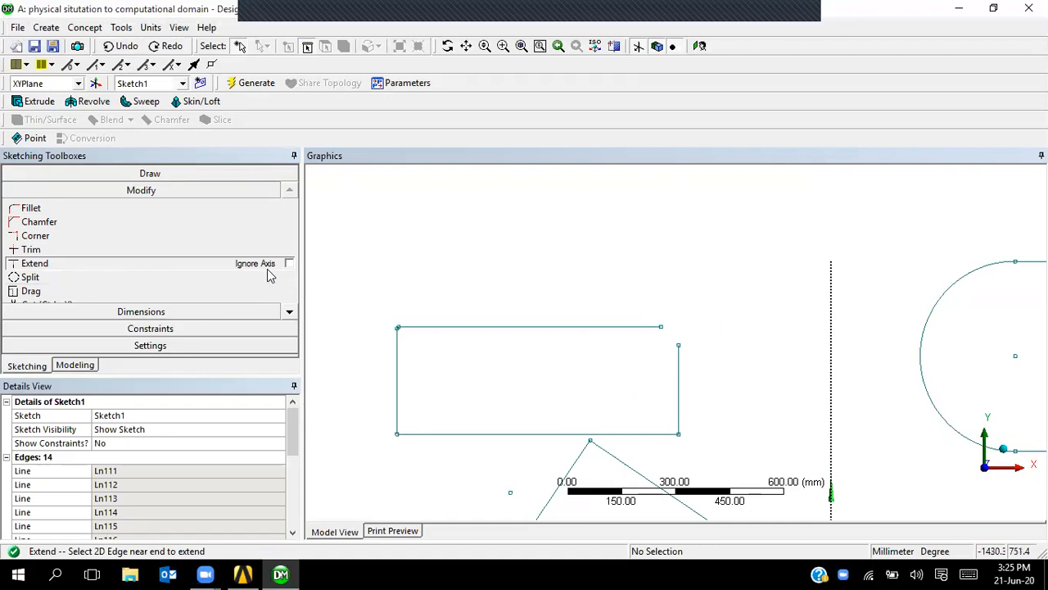
click(629, 326)
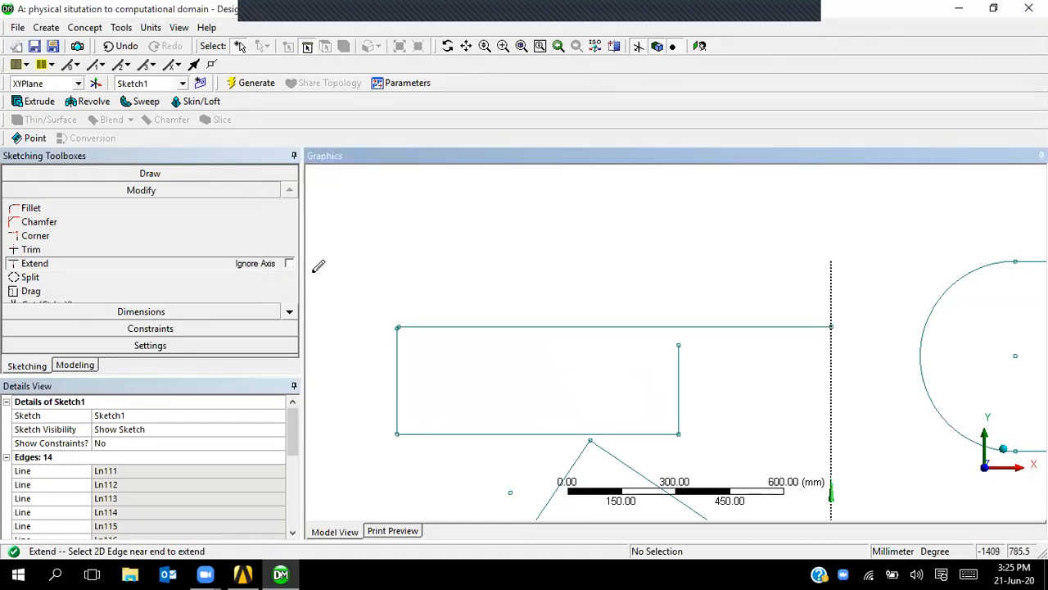
click(110, 47)
click(289, 264)
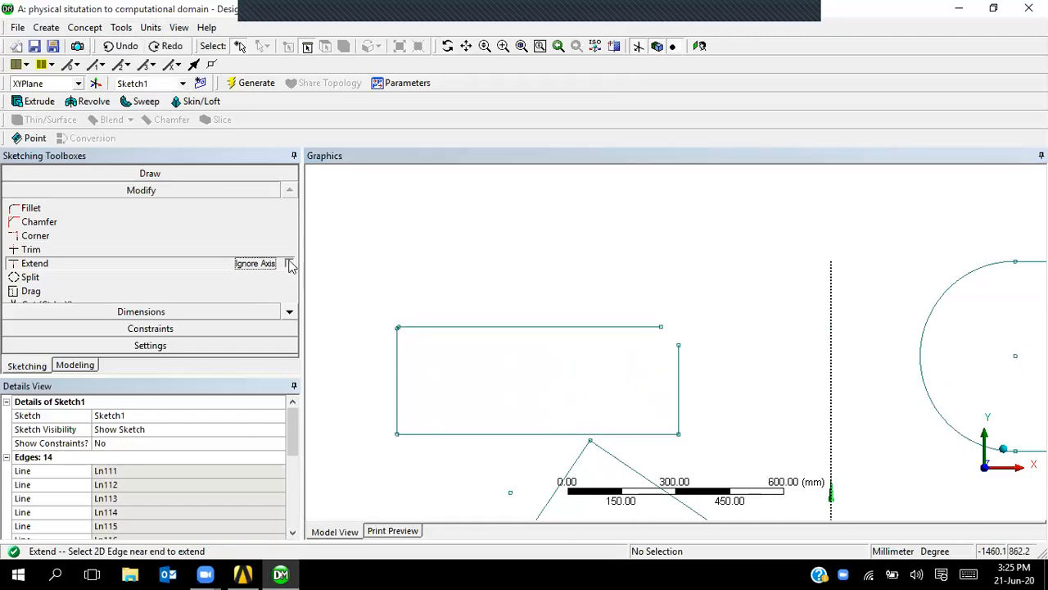
click(613, 321)
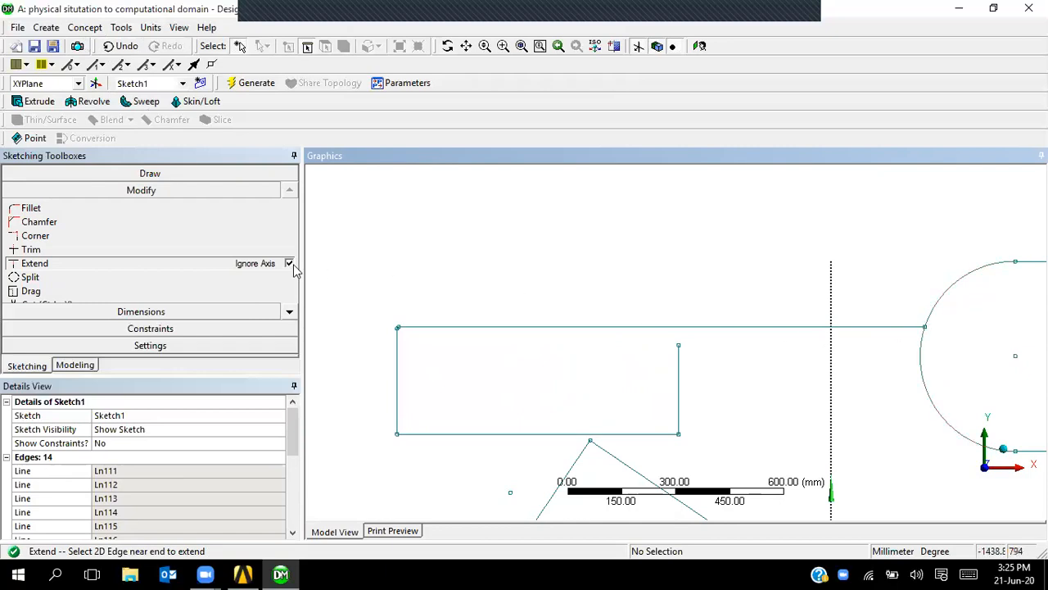
Split the extended top edge at four points along its length.
click(191, 278)
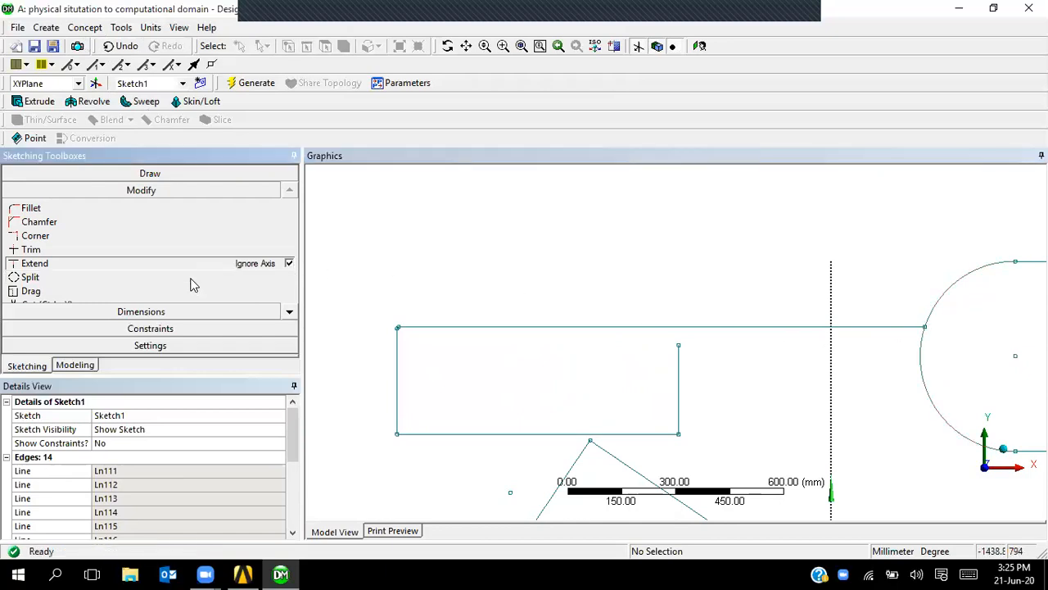
click(488, 324)
click(571, 326)
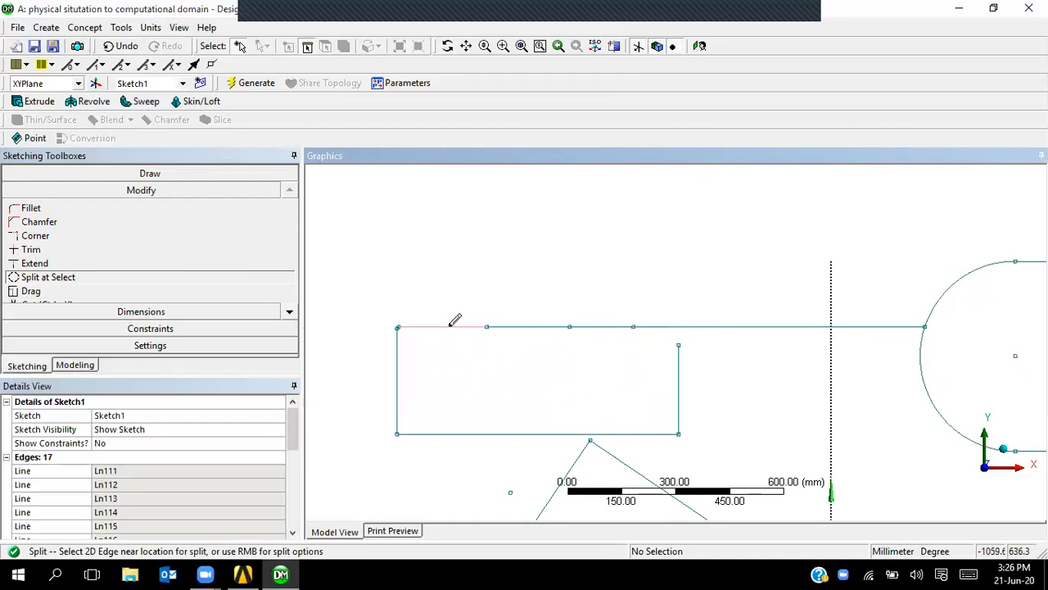
click(727, 326)
Reshape the sketch with the Drag tool, pulling the rectangle's top edge upward and the oval's left end to the right.
click(290, 312)
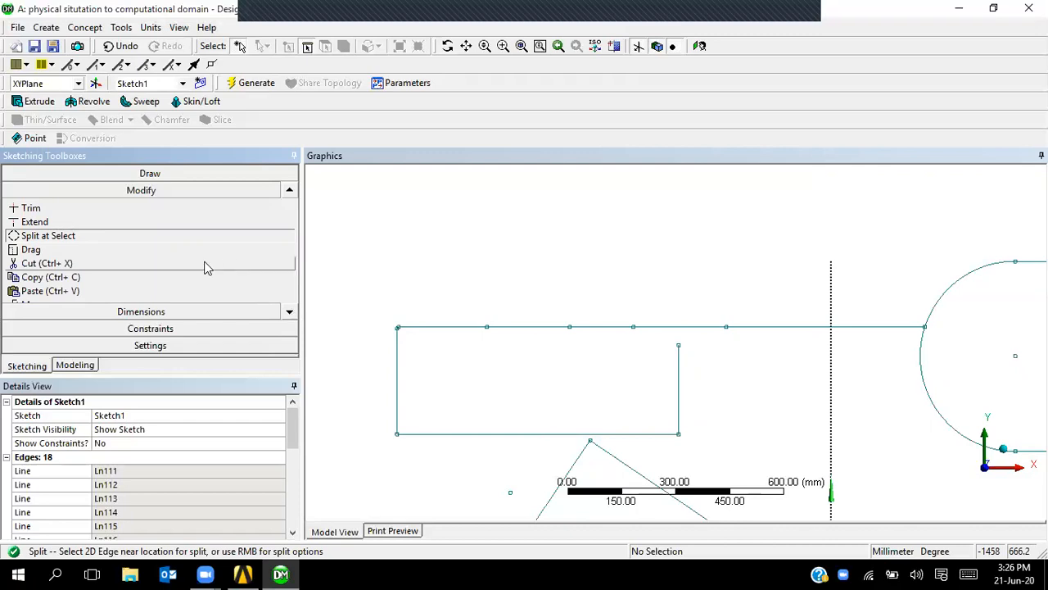
click(288, 249)
drag(535, 324, 554, 264)
drag(679, 401, 625, 363)
scroll(704, 428, down, 3)
scroll(725, 419, down, 1)
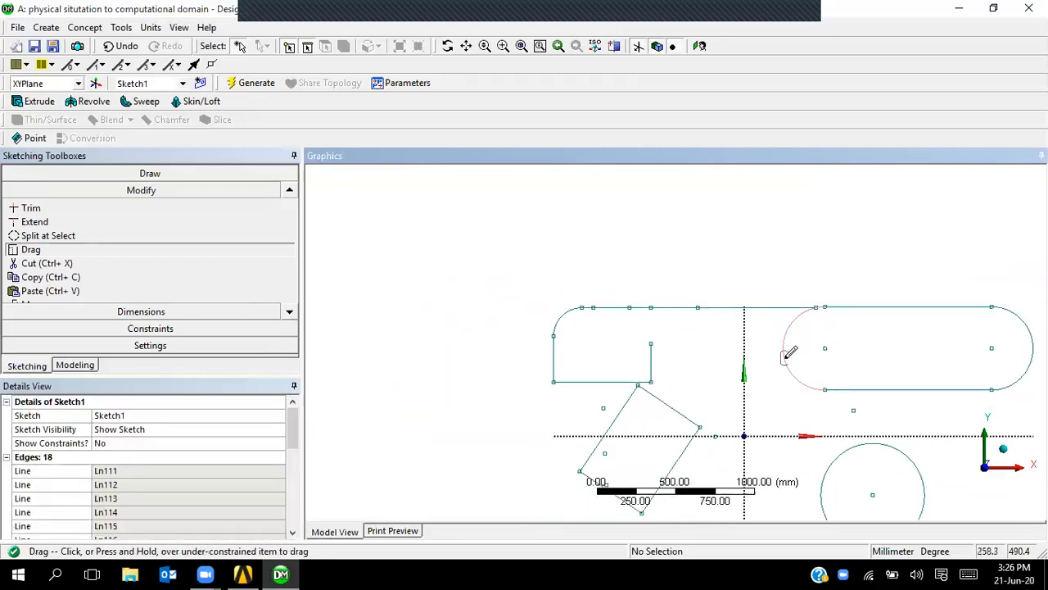
mouse_move(837, 456)
mouse_down()
mouse_move(817, 434)
mouse_move(839, 455)
mouse_up()
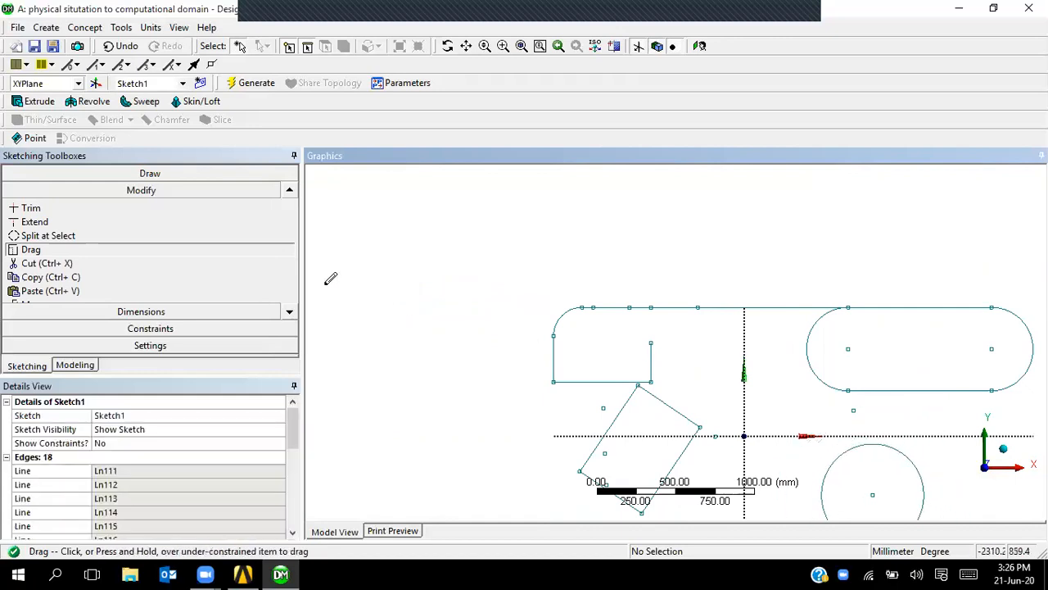
Cut the circle below the horizontal axis, setting a paste handle just outside its upper-right side.
click(65, 263)
scroll(647, 402, down, 3)
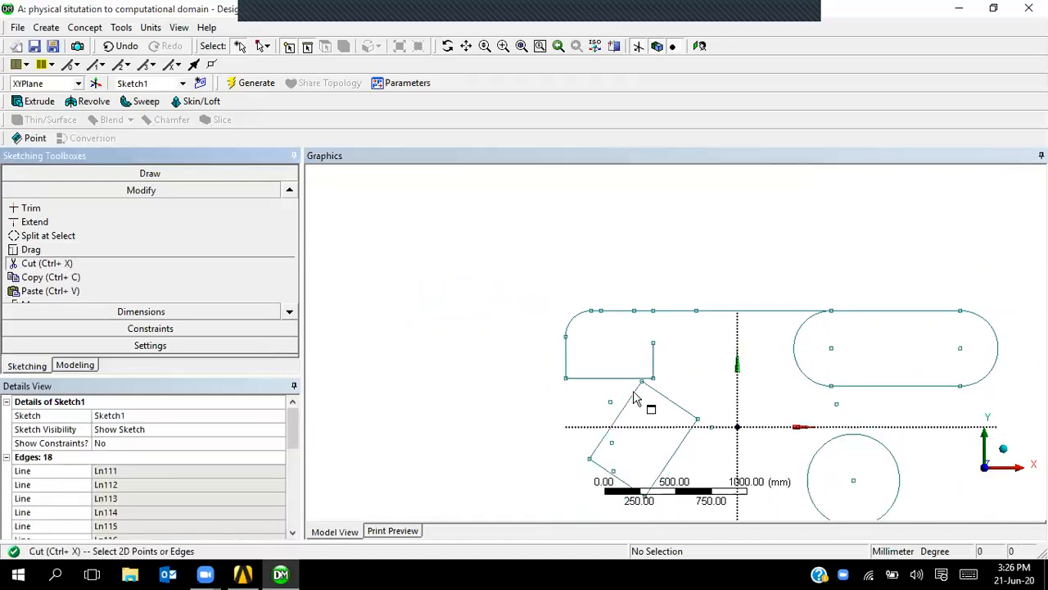
click(765, 439)
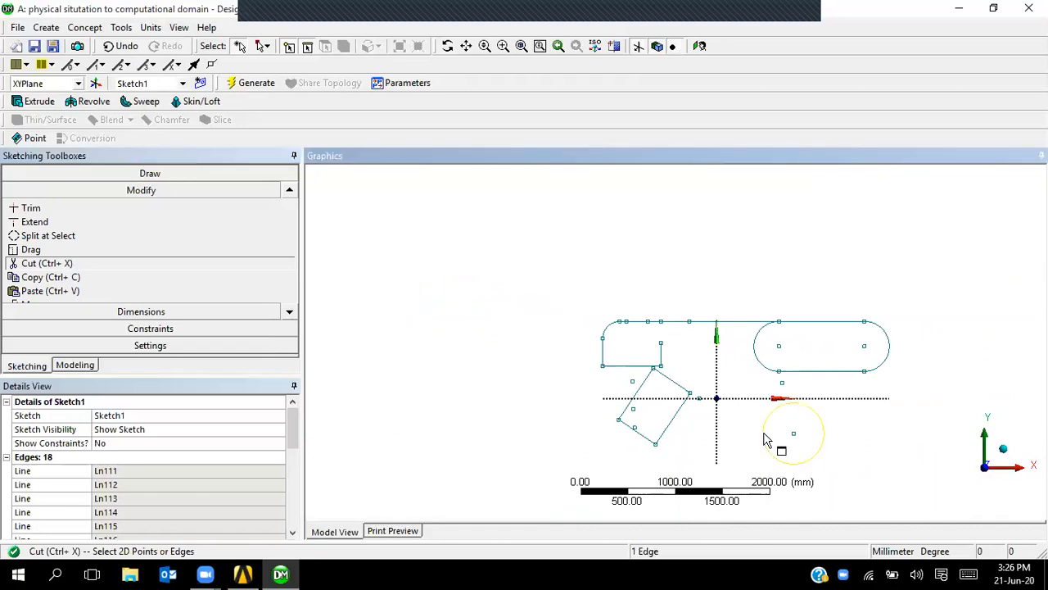
right_click(764, 439)
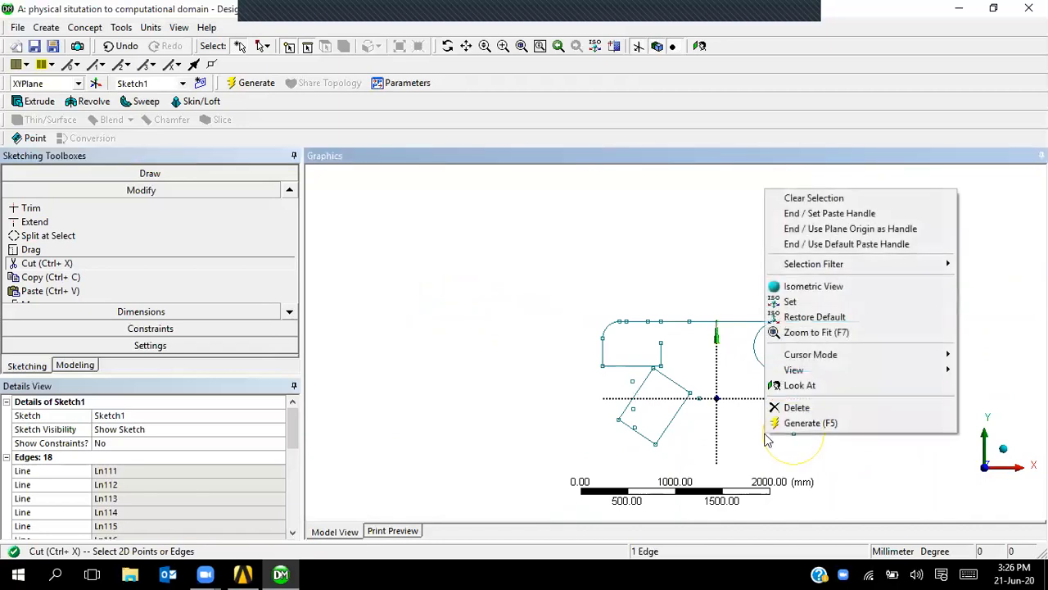
click(813, 215)
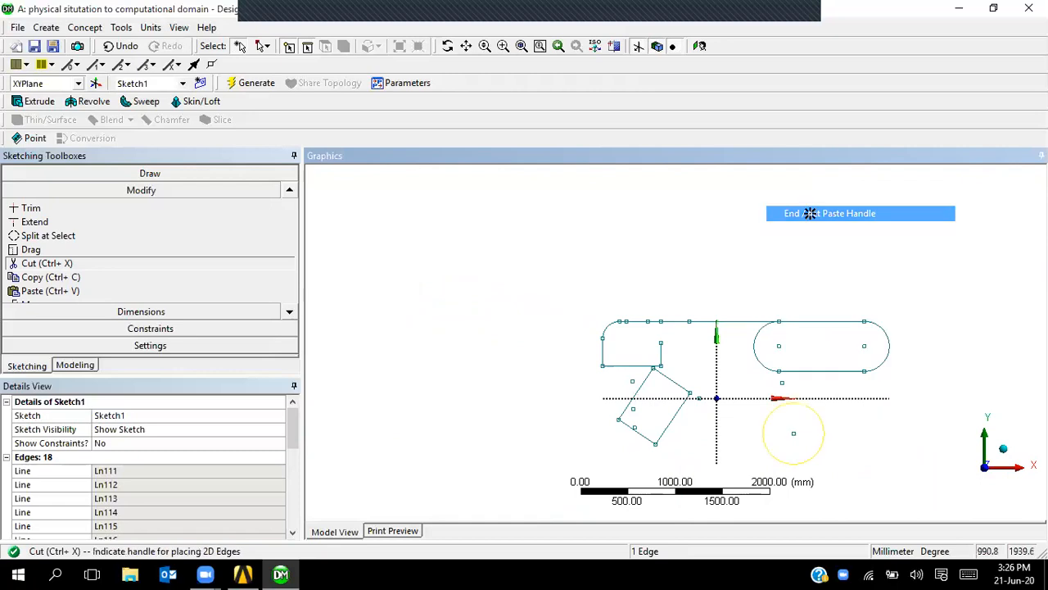
click(836, 425)
Paste four copies of the cut circle around the upper-left area of the sketch.
click(480, 276)
click(554, 235)
click(669, 229)
click(552, 341)
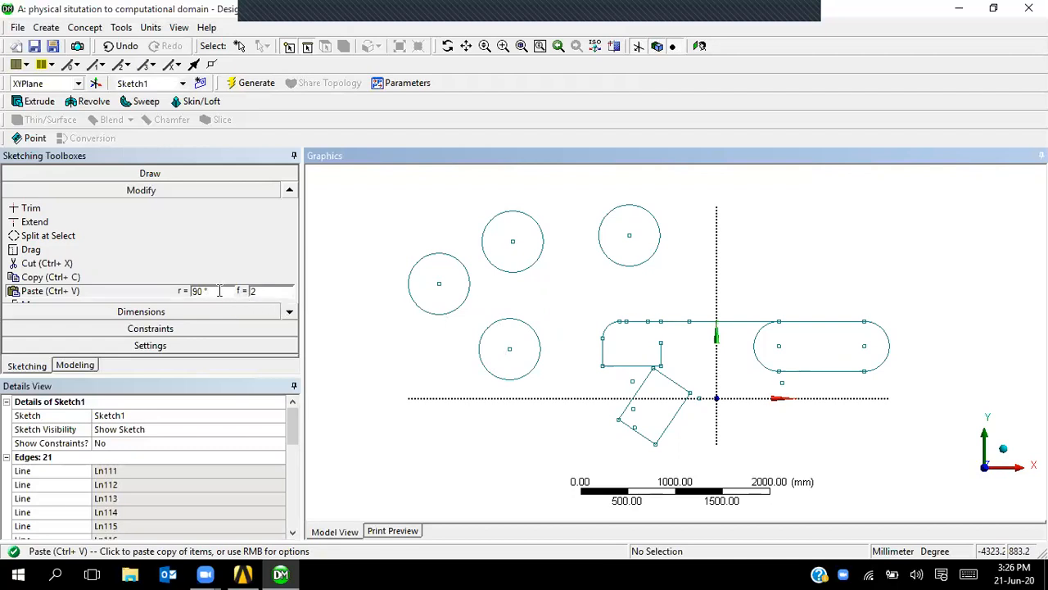
Scale the paste preview up by factor f = 2 and place the enlarged circle in the lower-left area, across the horizontal axis.
drag(216, 291, 185, 295)
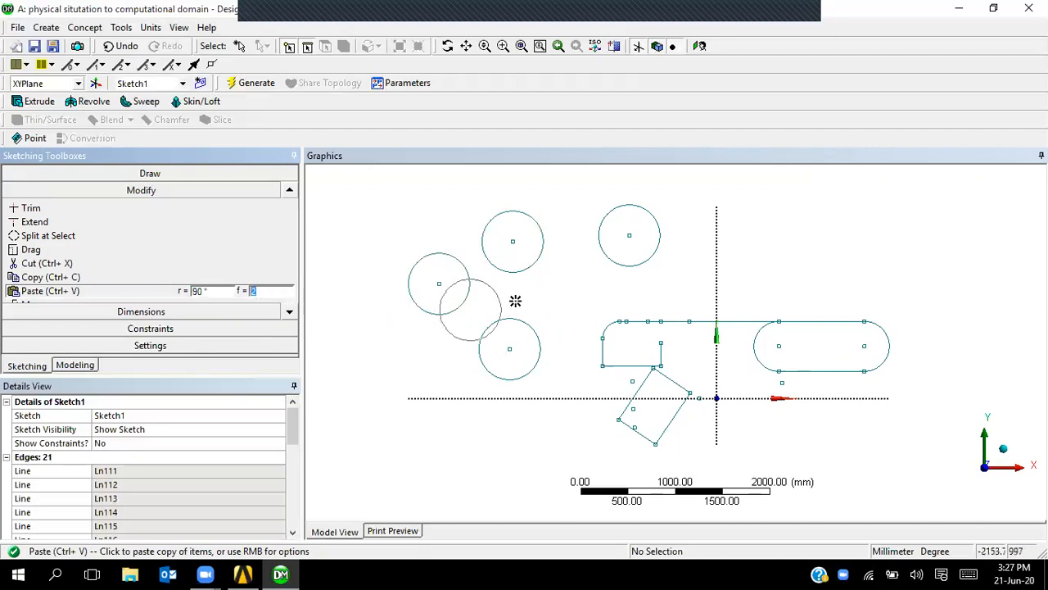
right_click(440, 422)
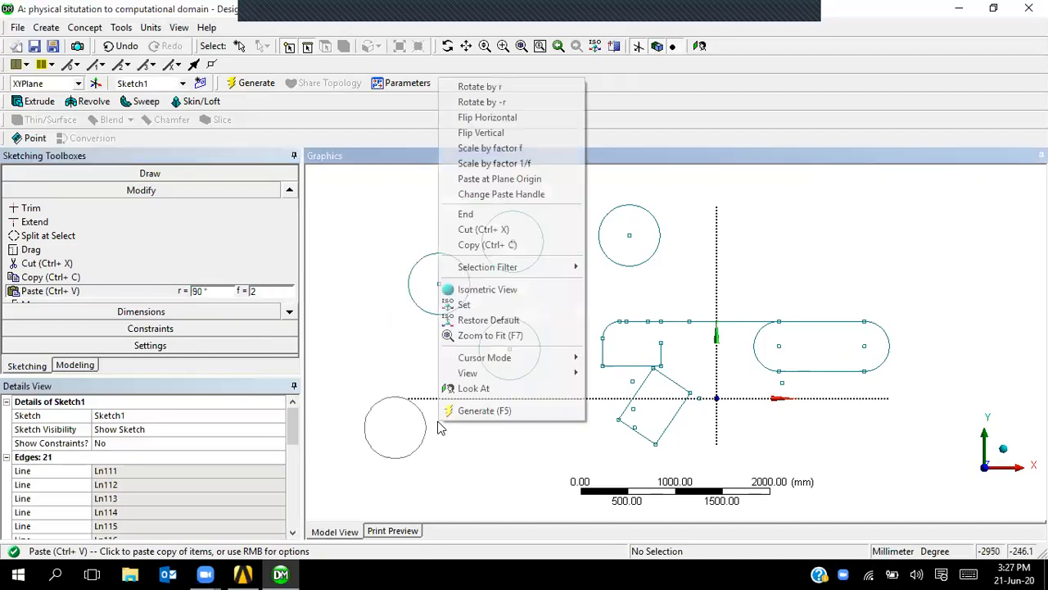
click(495, 153)
click(548, 393)
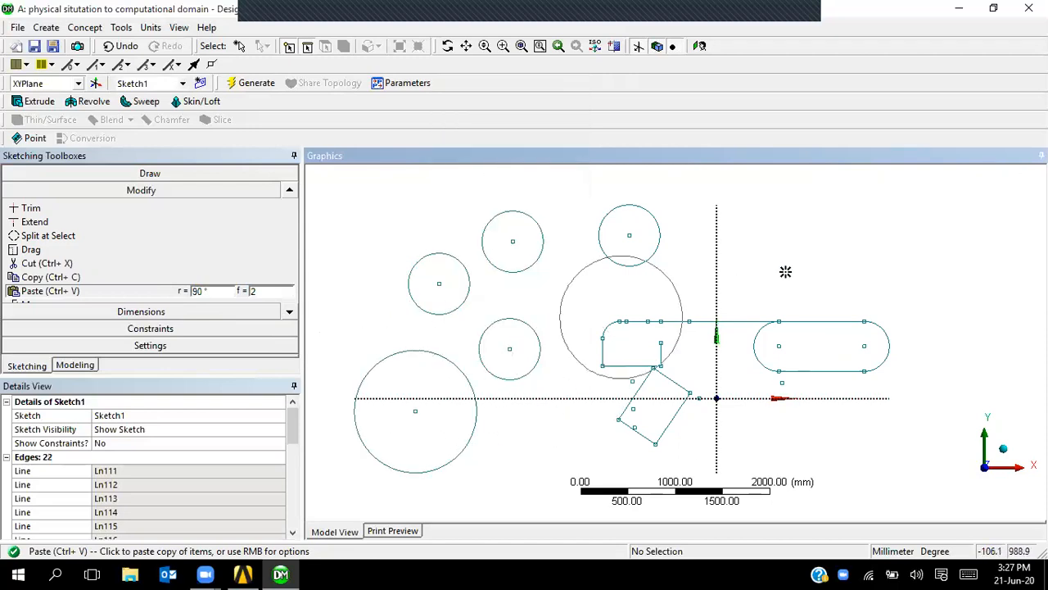
Scale the paste preview down twice by factor 1/f and place the small circle above the oval, just right of the vertical axis.
right_click(826, 267)
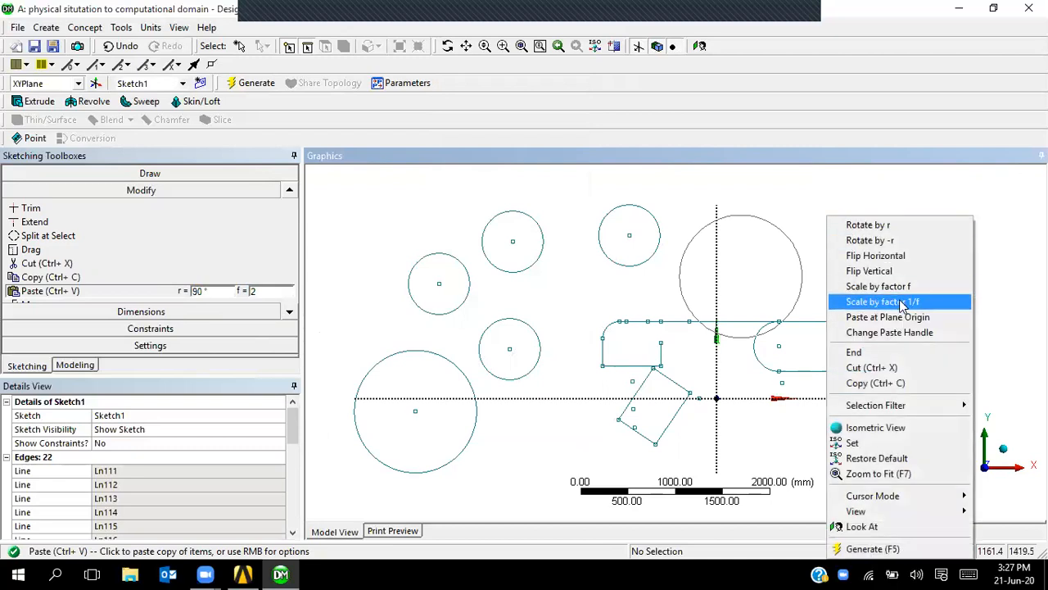
click(902, 302)
right_click(763, 233)
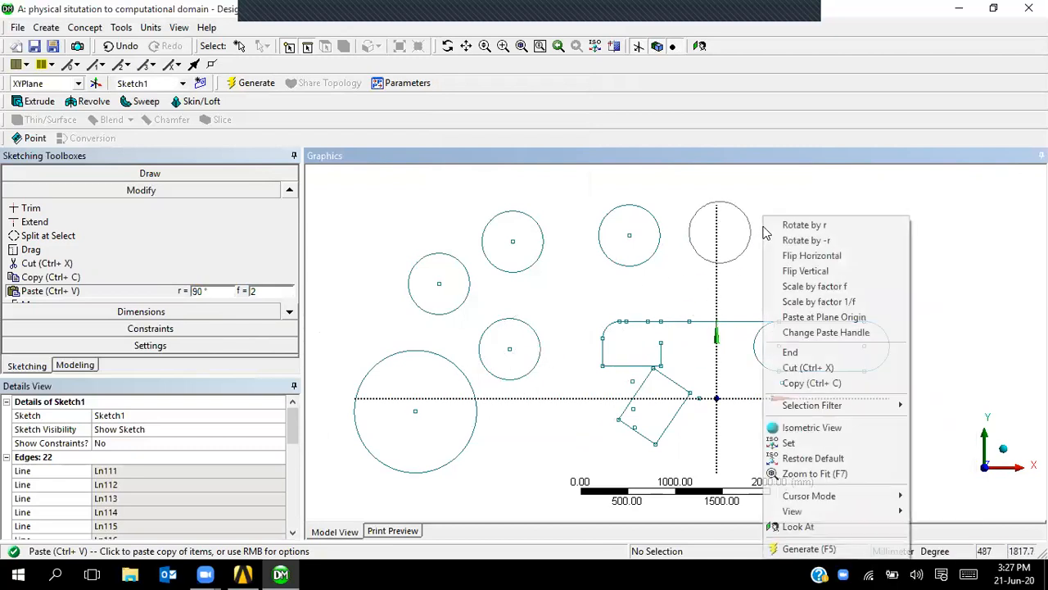
click(788, 301)
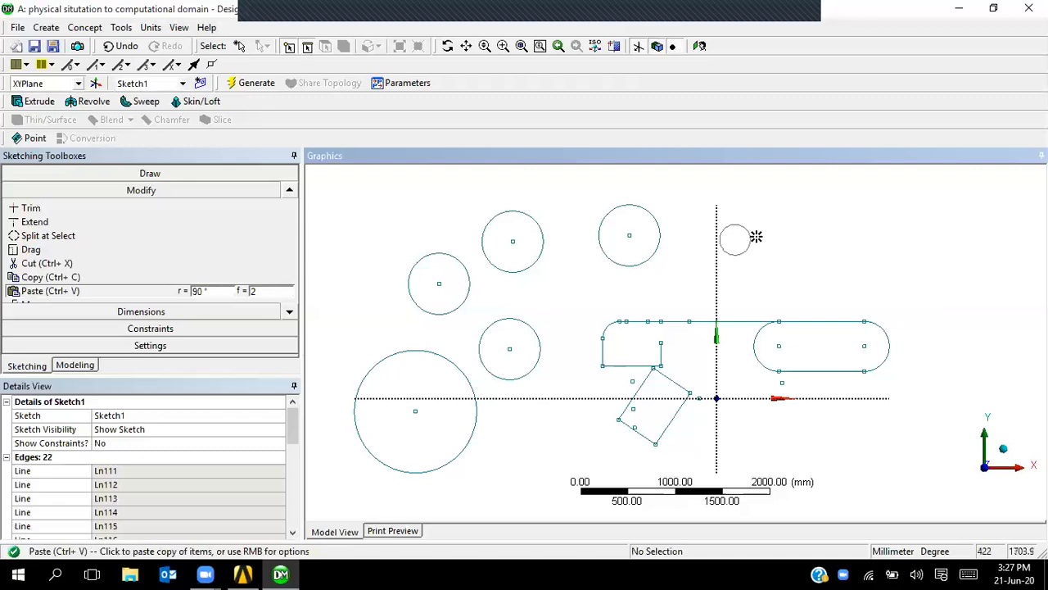
click(773, 230)
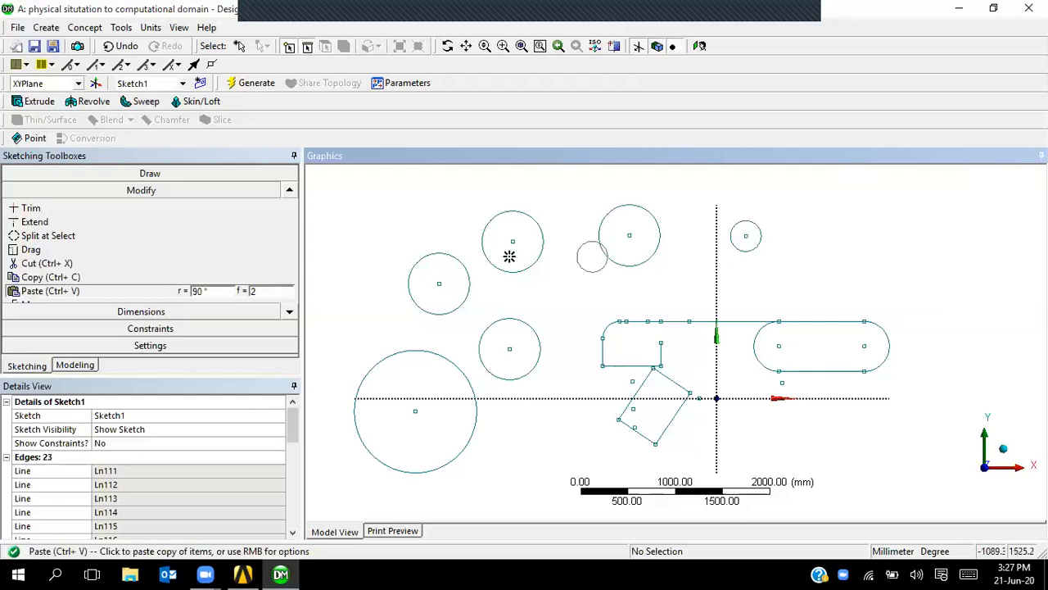
click(290, 311)
click(290, 311)
click(289, 311)
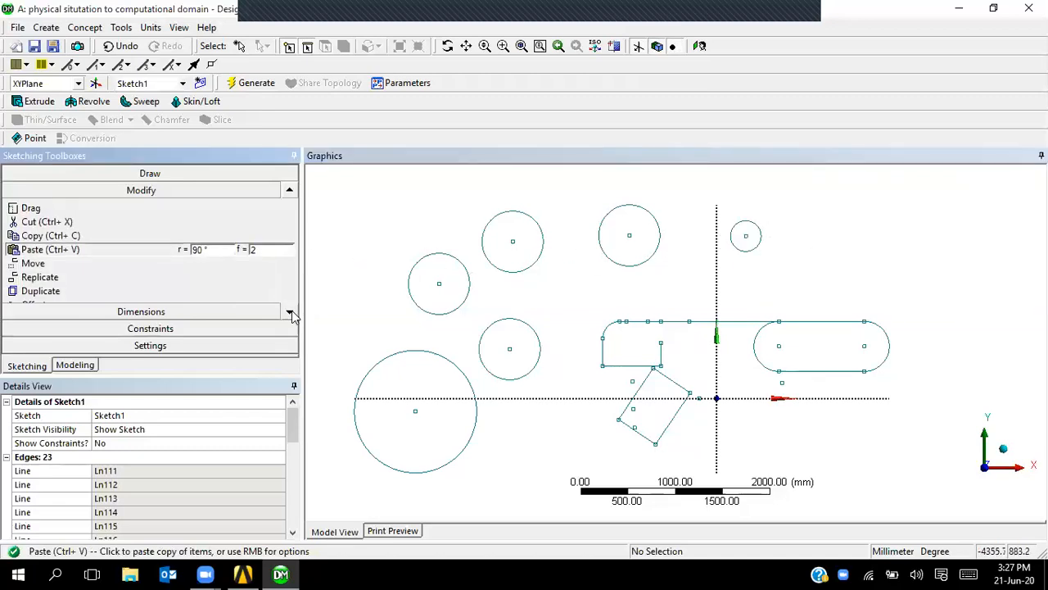
click(290, 312)
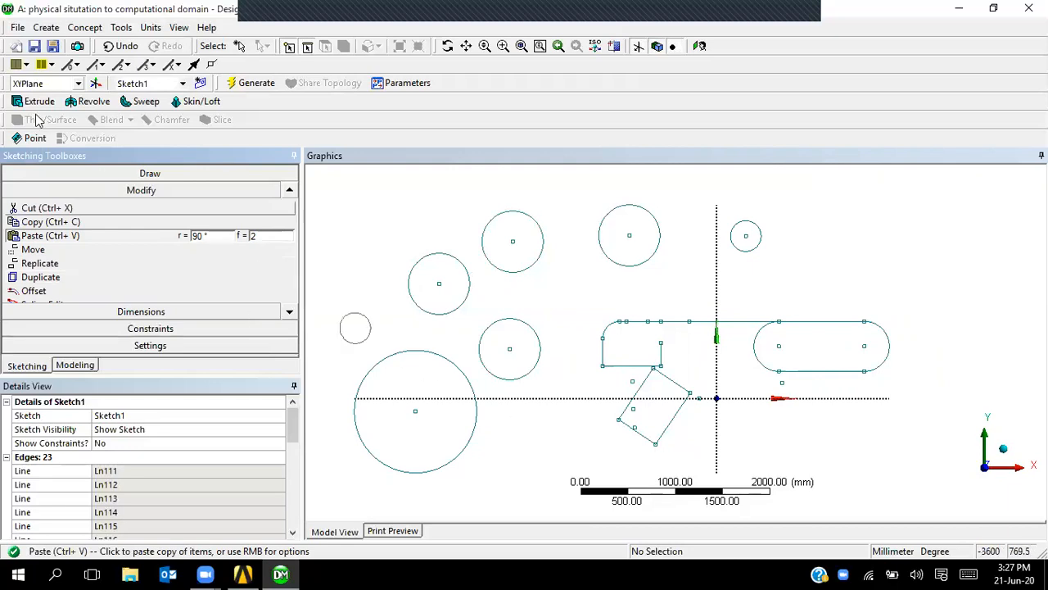
Clear the whole model and start over with an empty one.
click(16, 45)
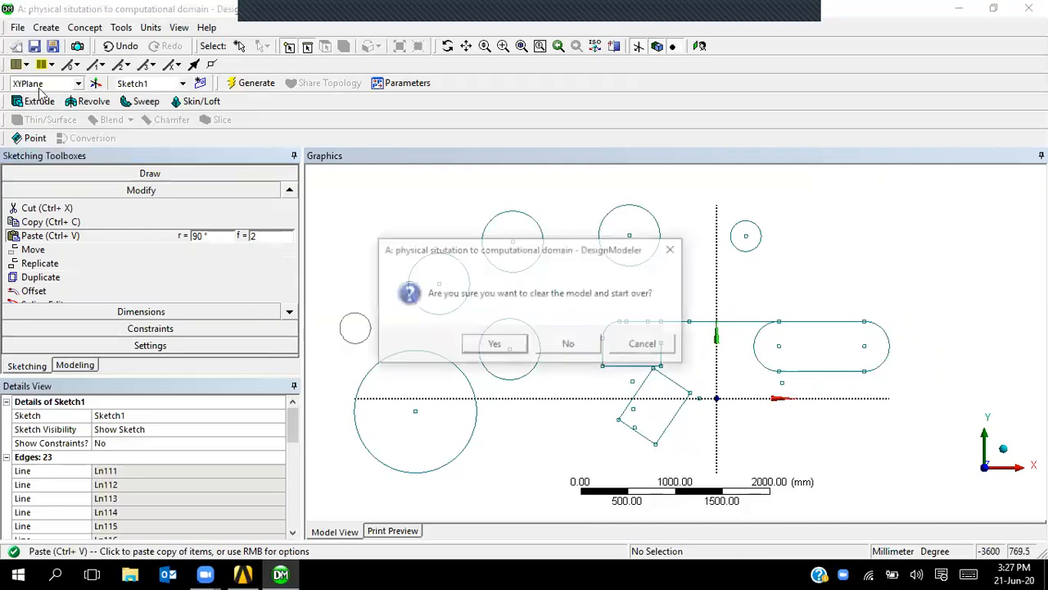
click(494, 344)
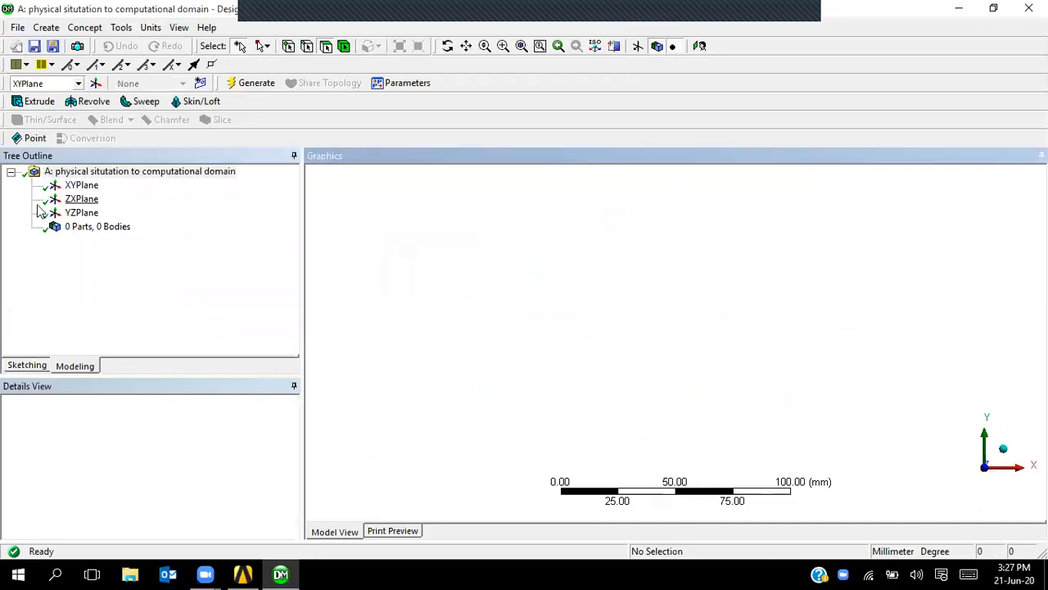
Sketch a rectangle on XYPlane above the horizontal axis and left of the vertical axis.
click(81, 185)
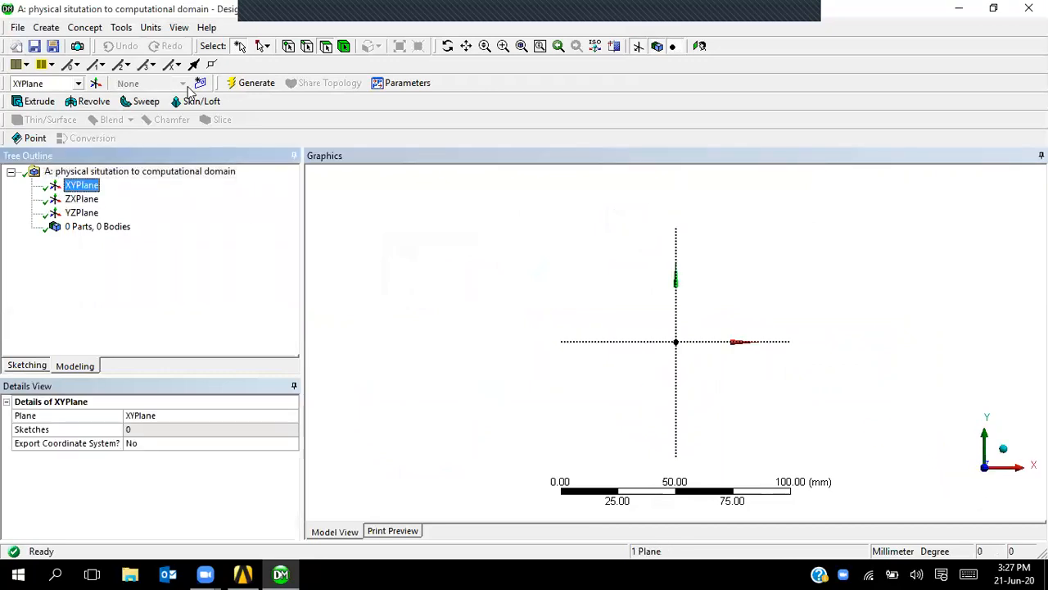
click(28, 366)
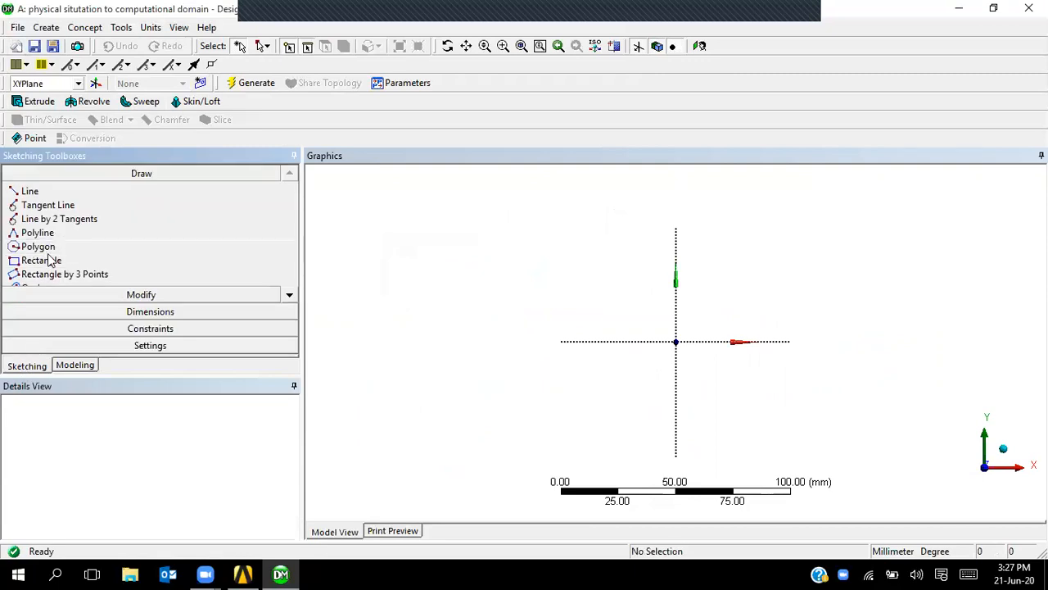
click(133, 261)
click(494, 238)
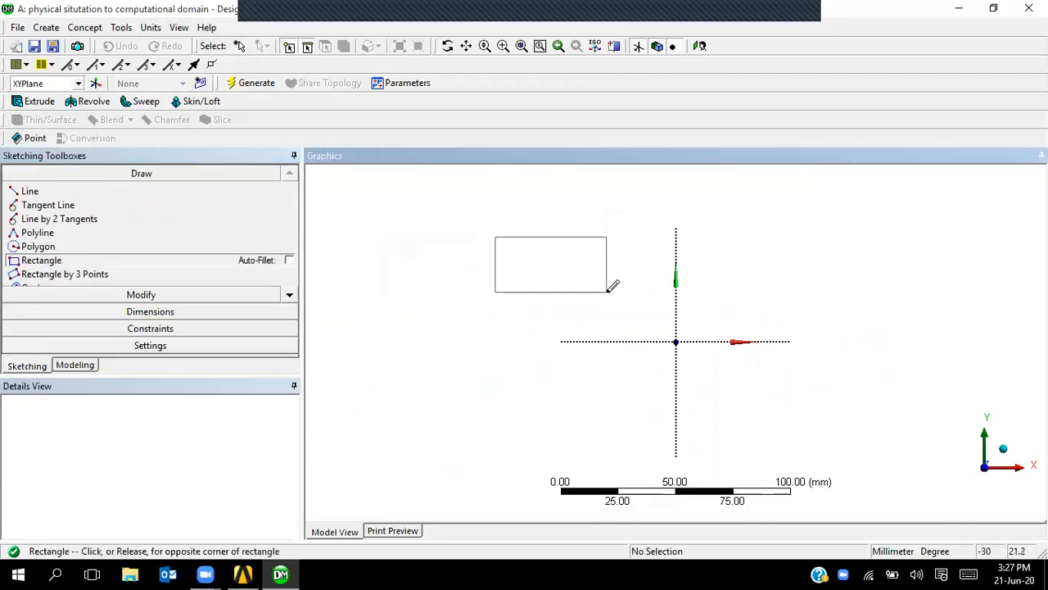
click(606, 292)
Sketch a circle of about 13.3 mm radius below the horizontal axis, right of the vertical axis.
click(289, 296)
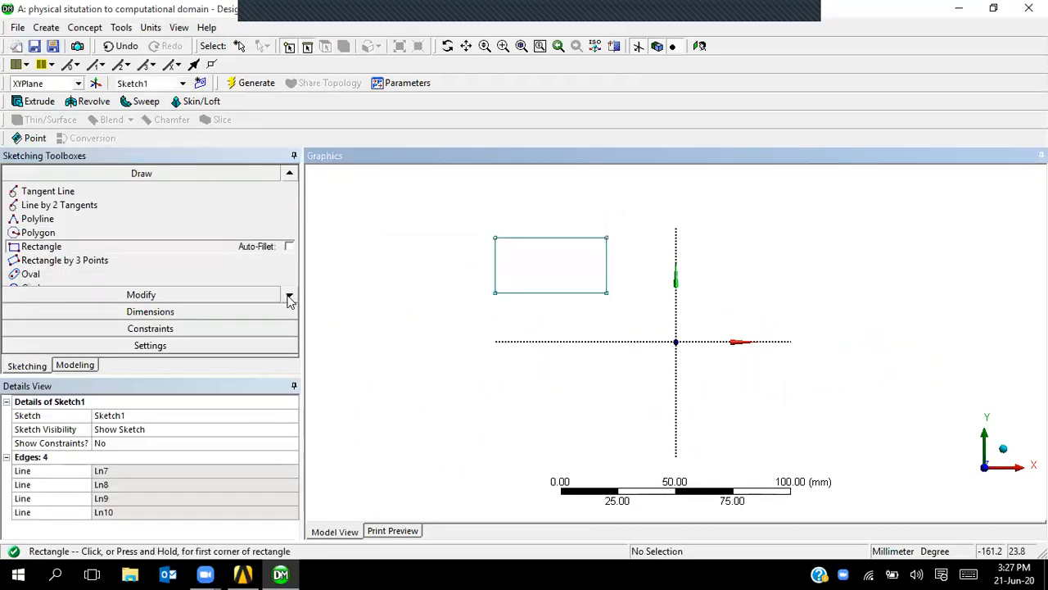
click(288, 295)
click(236, 275)
click(746, 383)
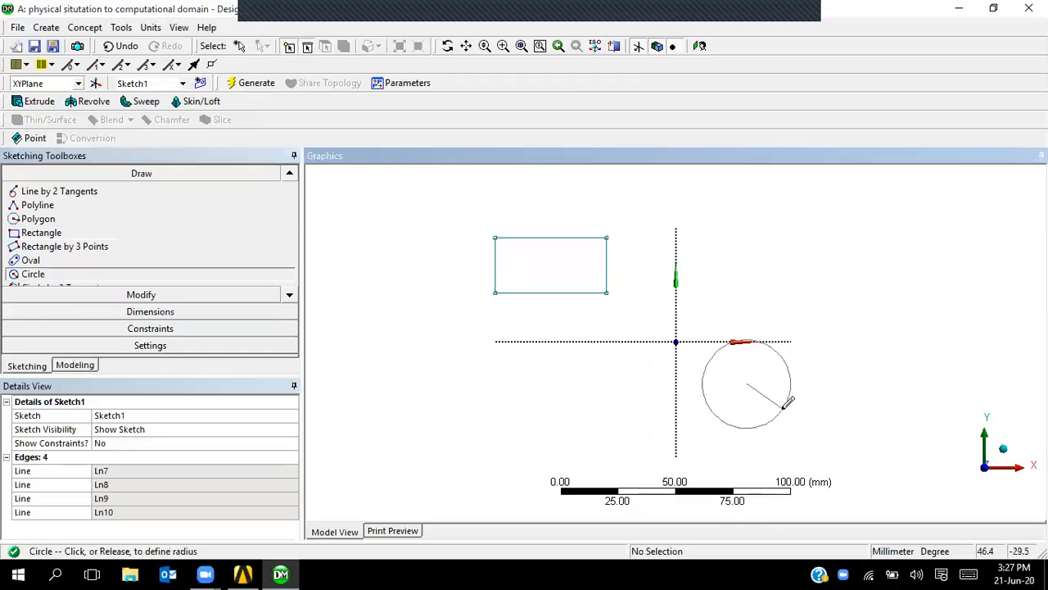
click(776, 397)
Create a second, empty sketch on XYPlane and make it the active sketch.
click(82, 365)
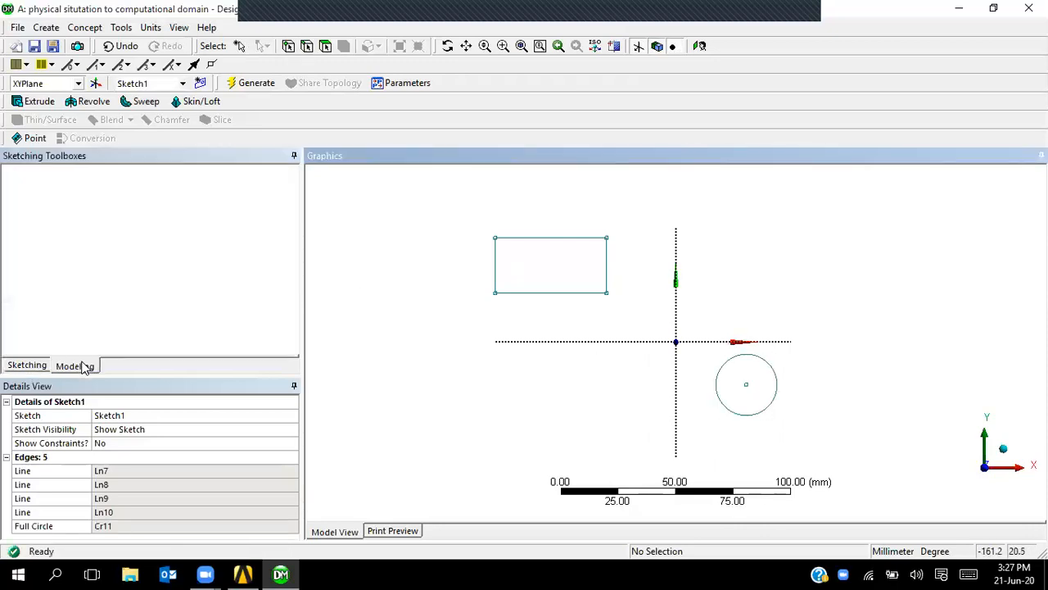
click(32, 186)
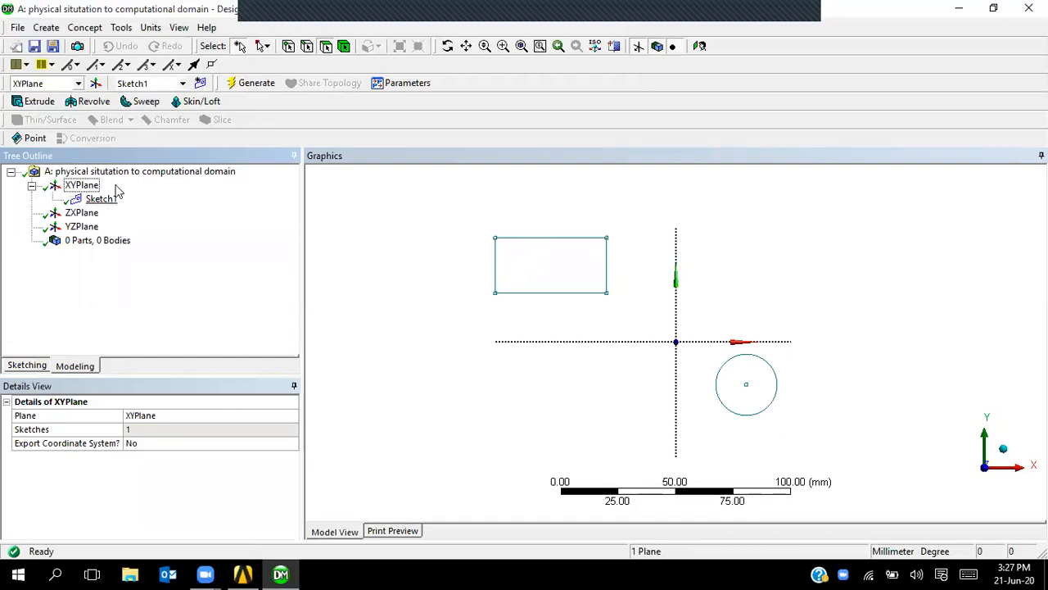
click(200, 85)
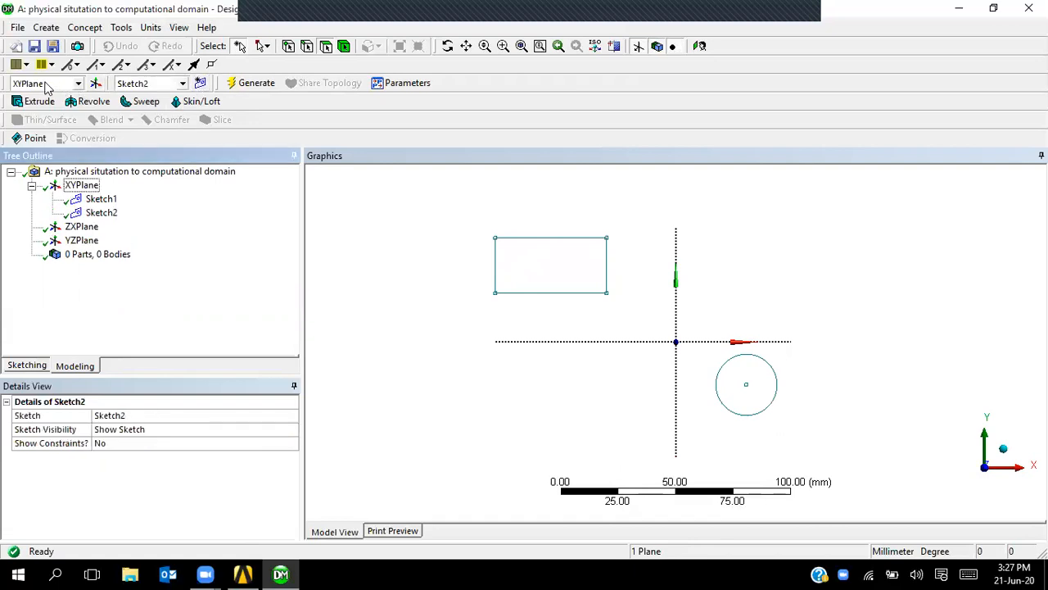
click(98, 212)
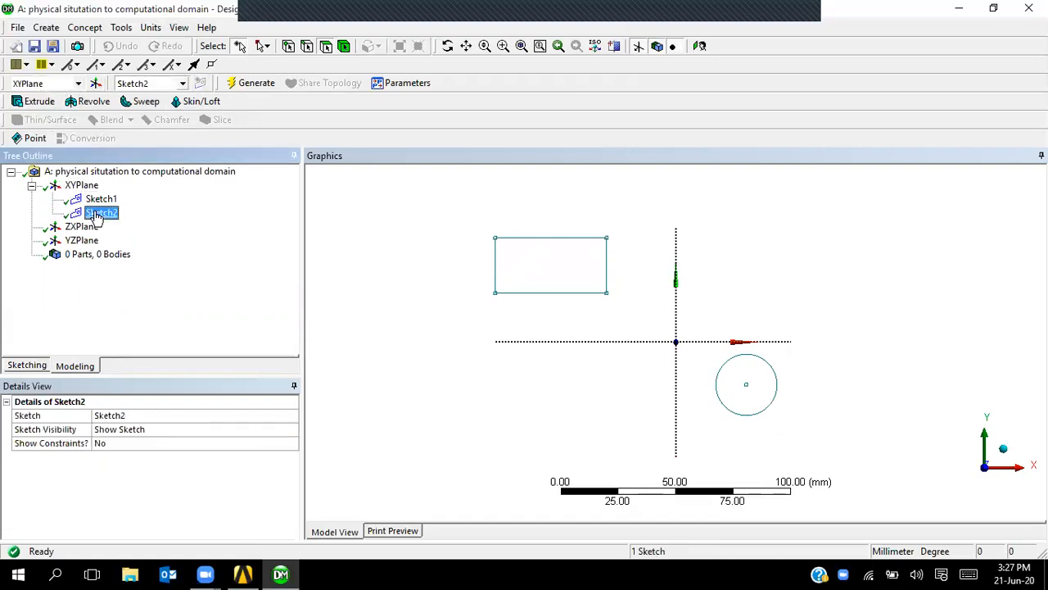
click(99, 213)
click(184, 237)
Duplicate the circle from Sketch1 into the active Sketch2 in the same position.
click(30, 367)
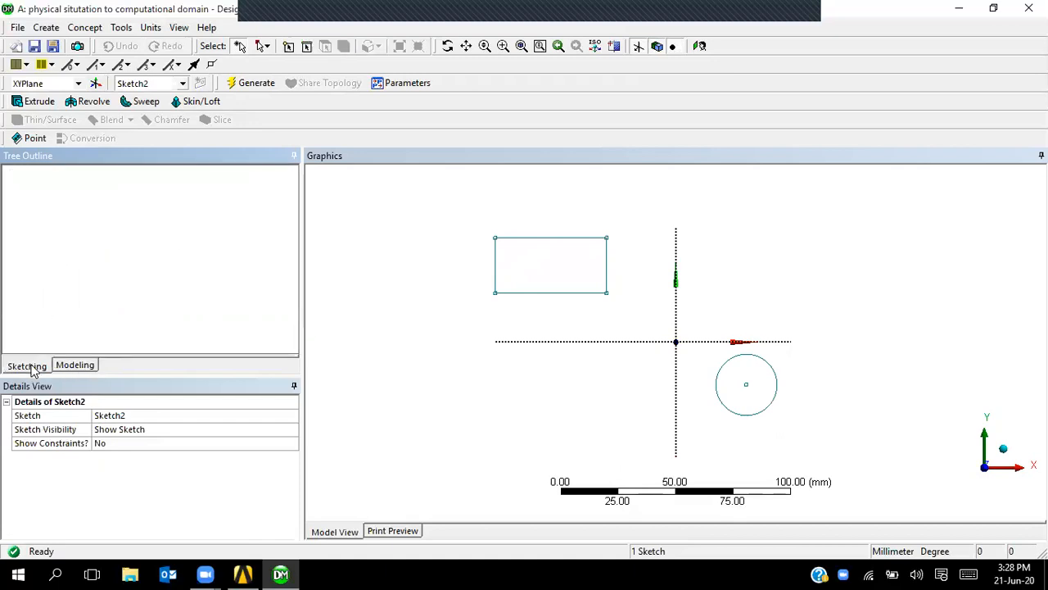
click(169, 297)
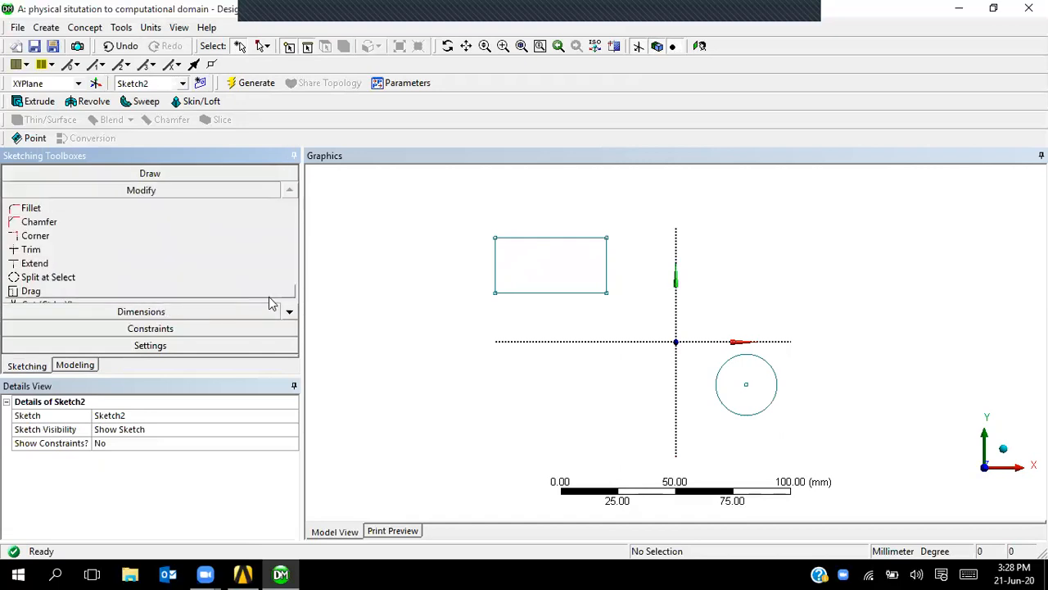
click(289, 315)
click(289, 315)
click(289, 314)
click(289, 314)
click(289, 314)
click(289, 315)
click(289, 315)
click(128, 279)
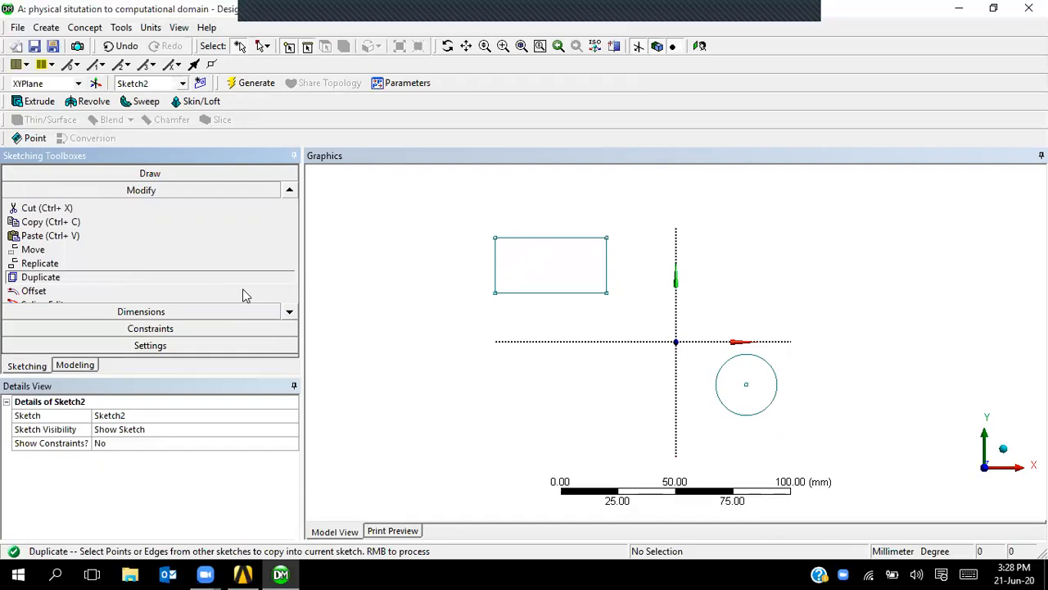
click(735, 356)
right_click(686, 376)
click(742, 181)
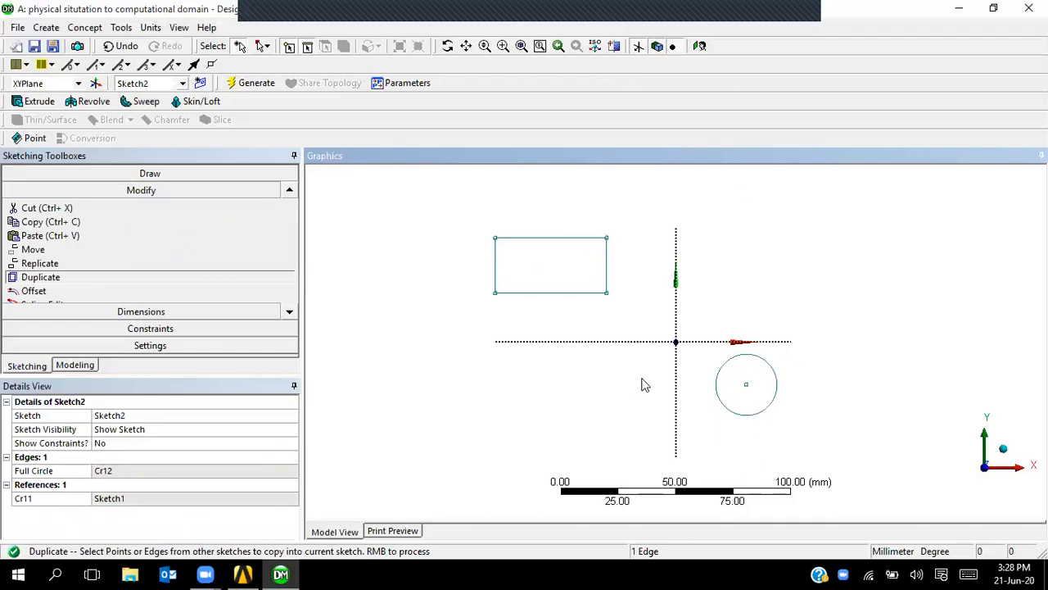
Compare the contents of the two sketches and delete the original circle from Sketch1.
click(74, 365)
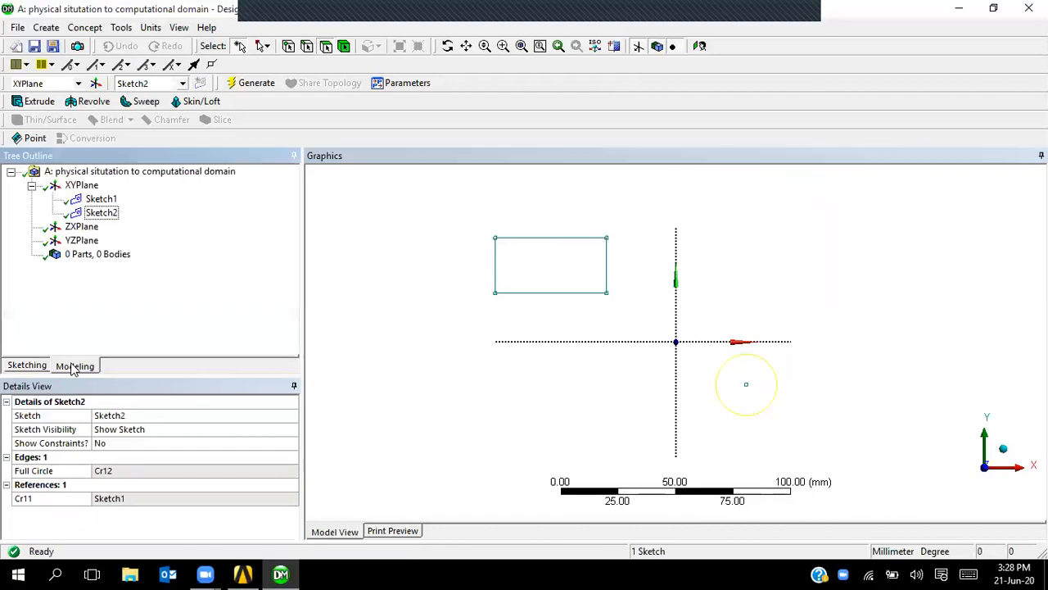
click(99, 200)
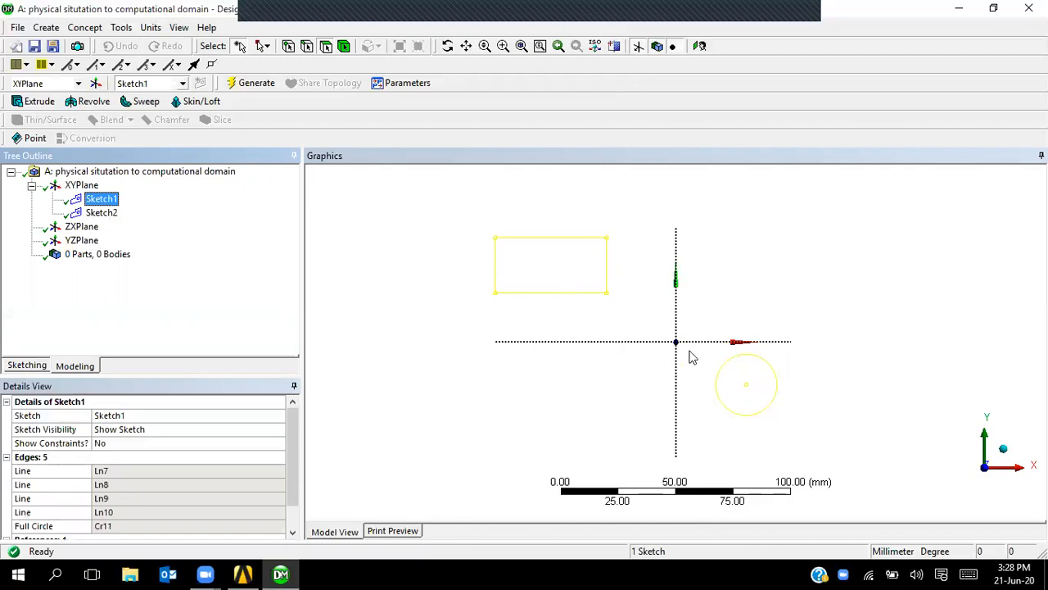
click(102, 213)
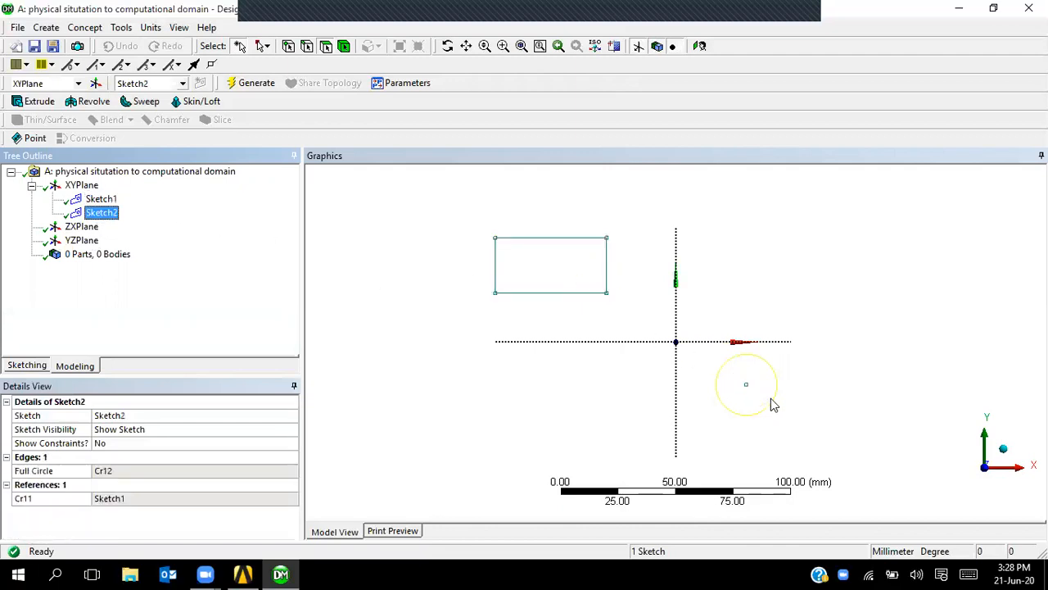
click(100, 199)
click(27, 366)
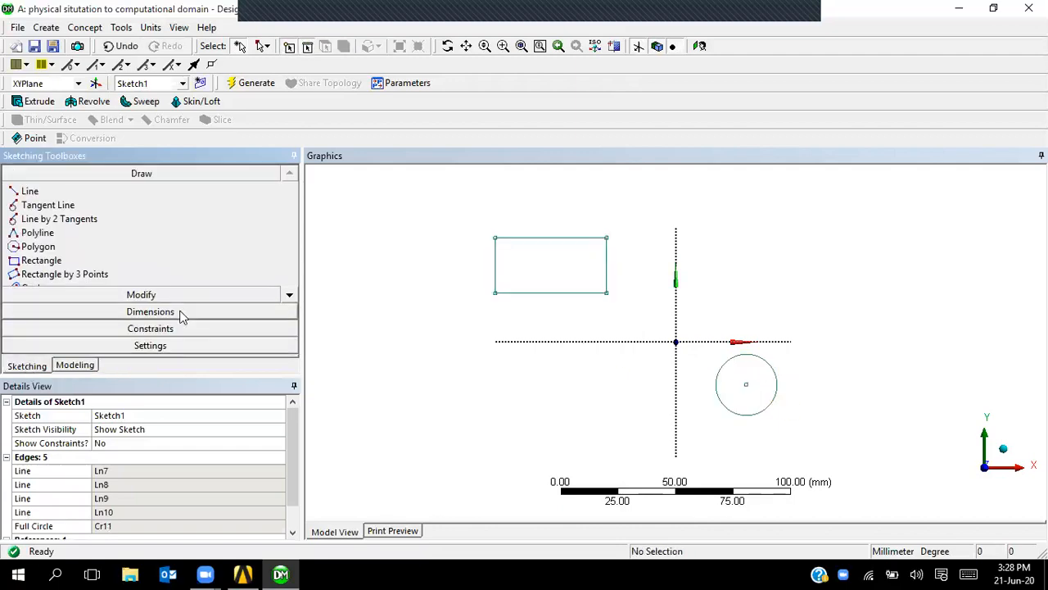
click(766, 366)
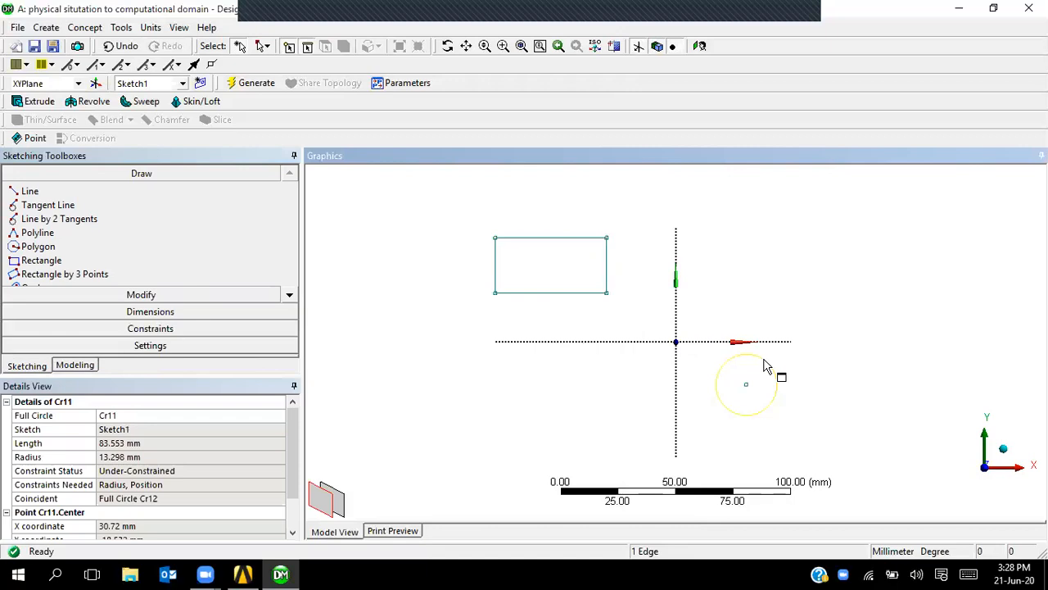
click(778, 375)
click(82, 367)
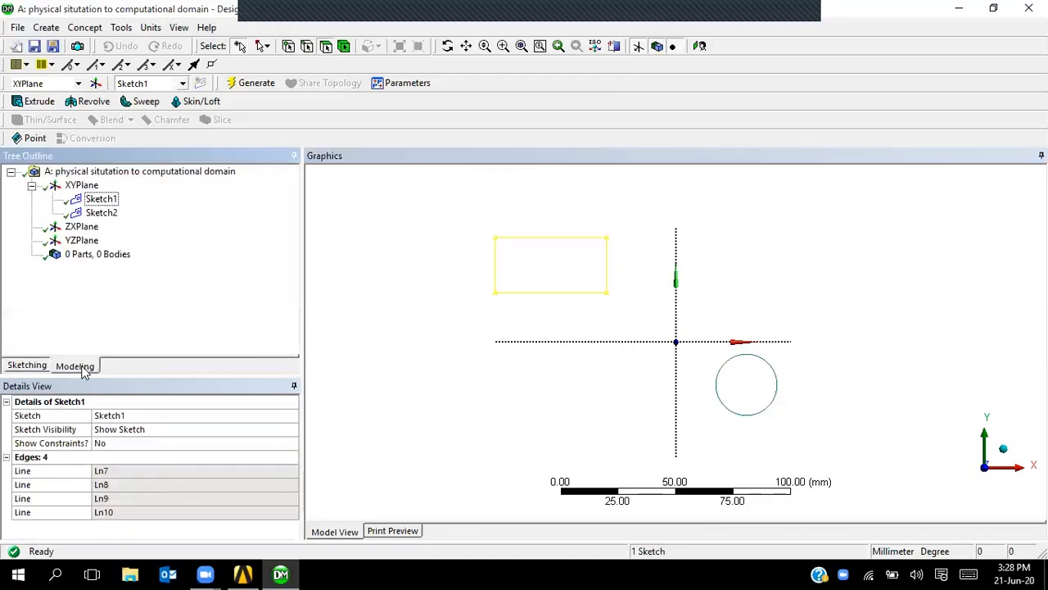
click(101, 199)
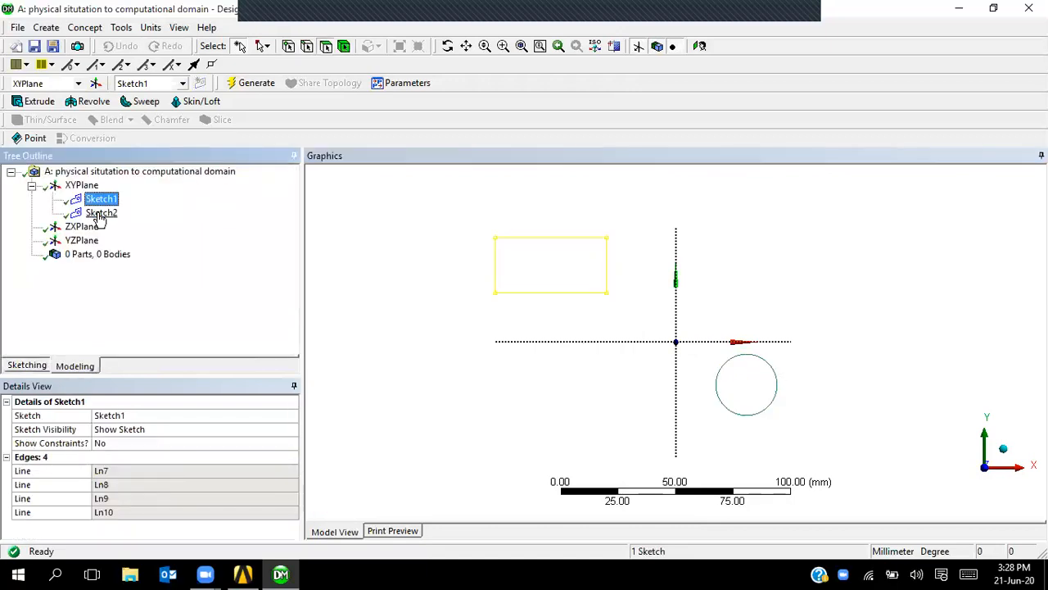
Activate Sketch2 and draw an open, flexible, wave-shaped spline below the horizontal axis, left of the vertical axis.
click(100, 215)
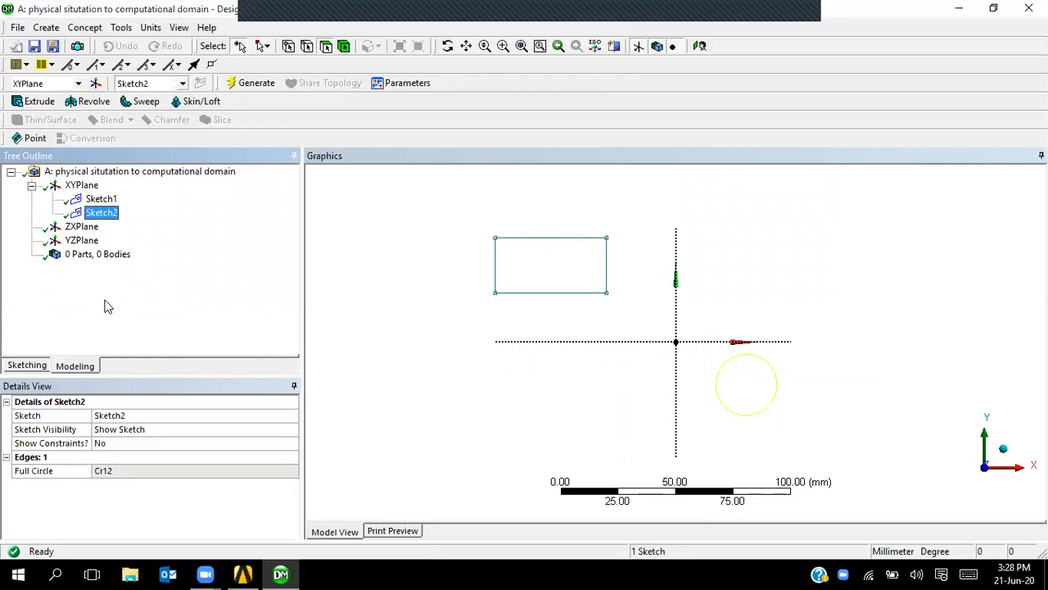
click(38, 366)
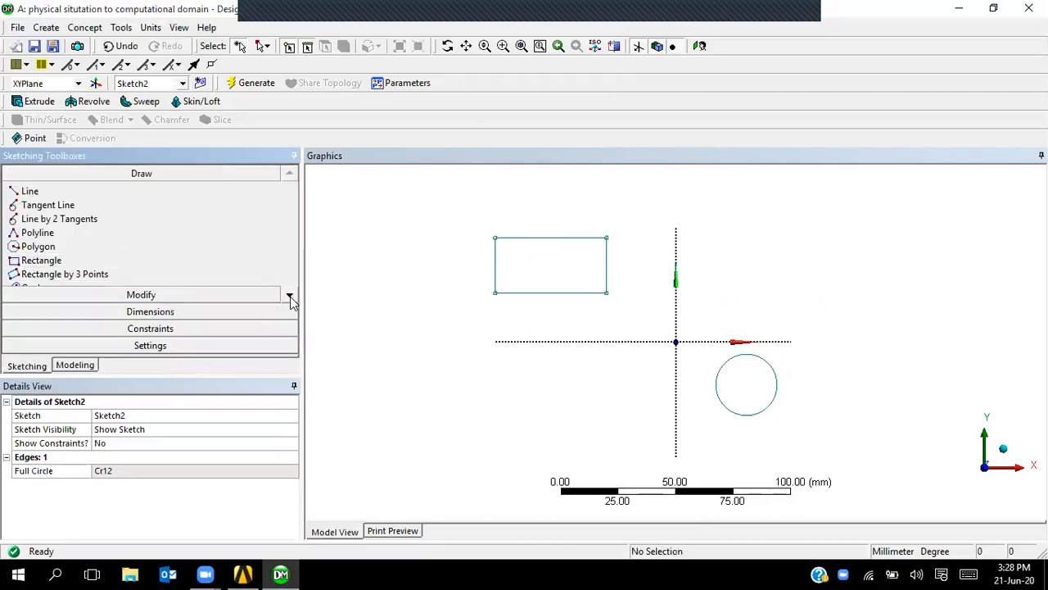
click(229, 297)
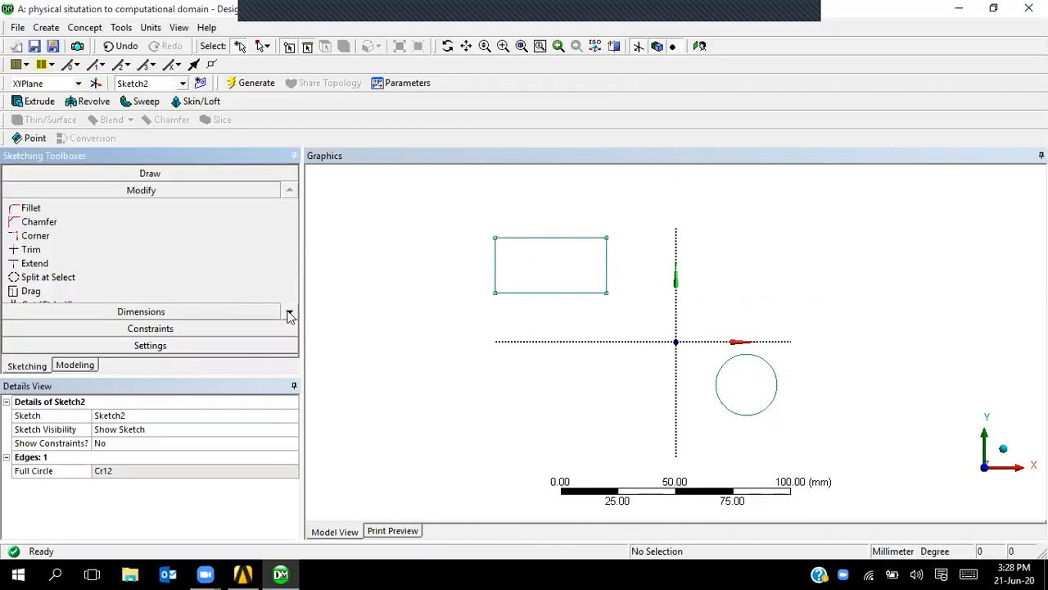
scroll(291, 315, down, 5)
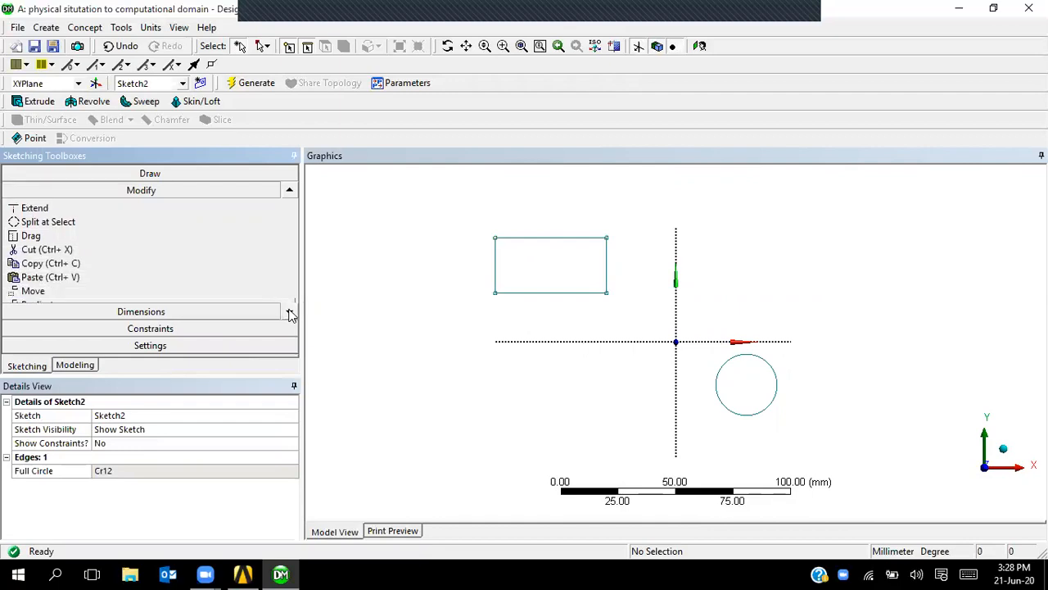
scroll(290, 316, down, 3)
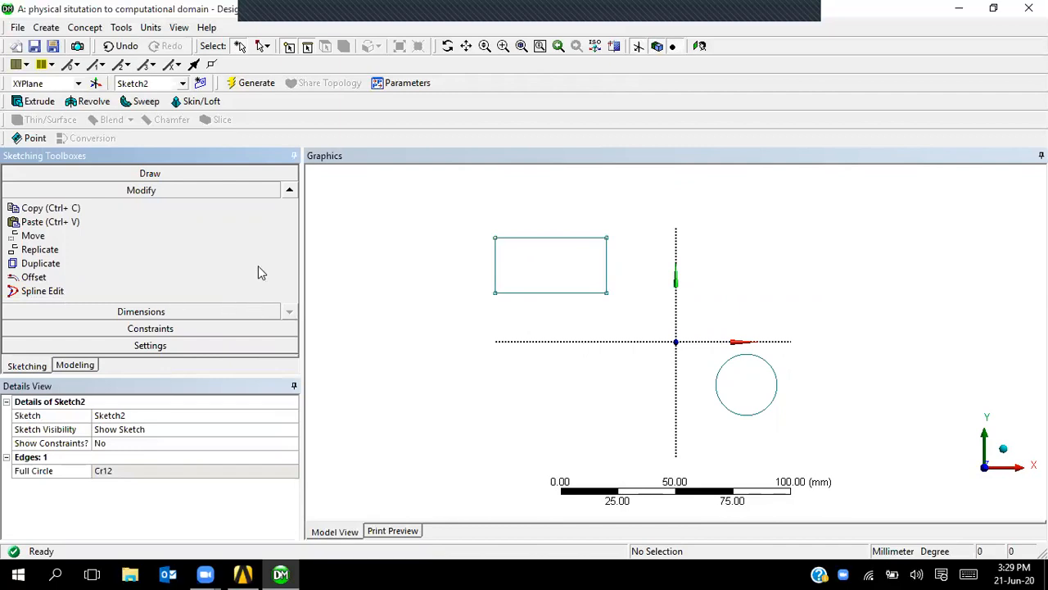
click(277, 176)
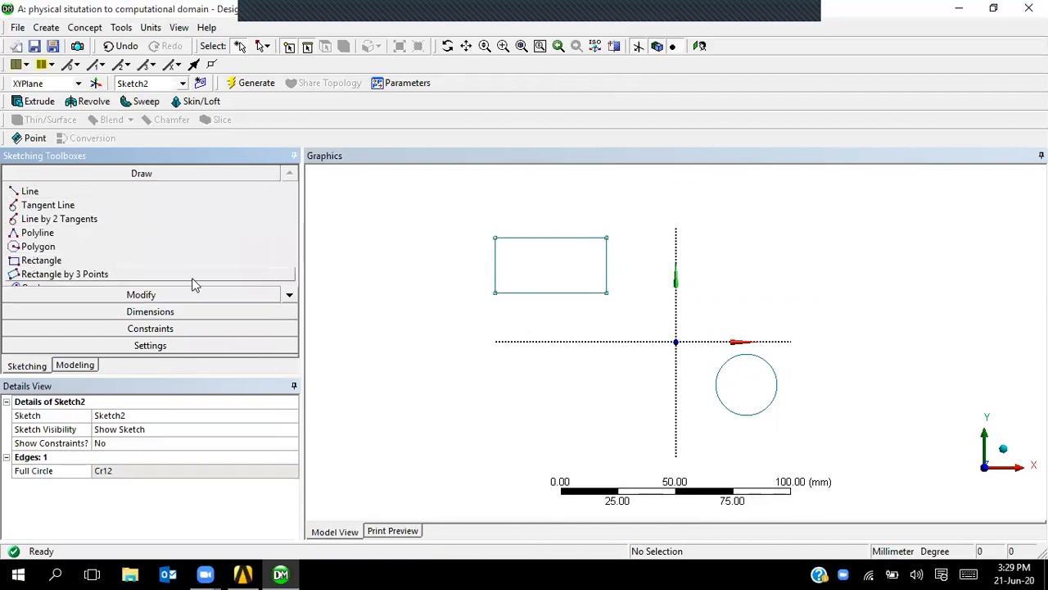
click(291, 298)
click(291, 298)
click(291, 299)
click(290, 299)
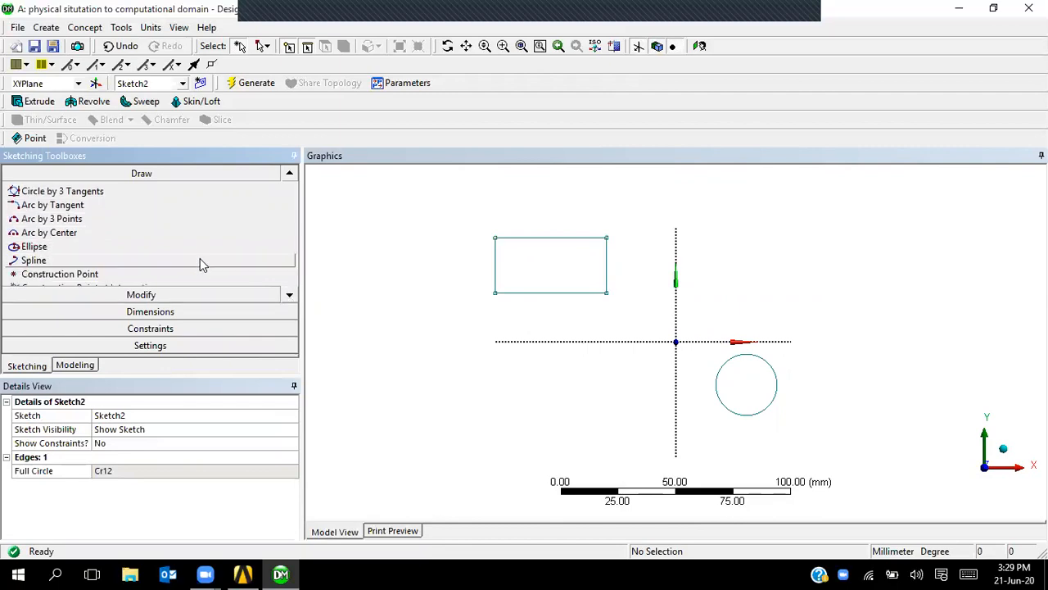
click(202, 260)
click(377, 393)
click(455, 361)
click(537, 399)
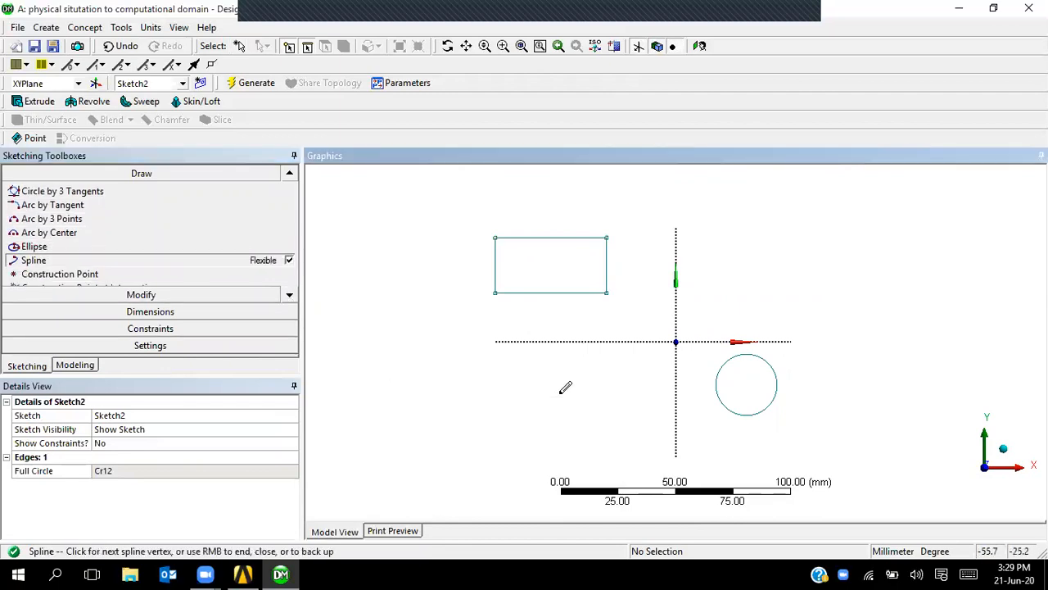
right_click(620, 360)
click(647, 88)
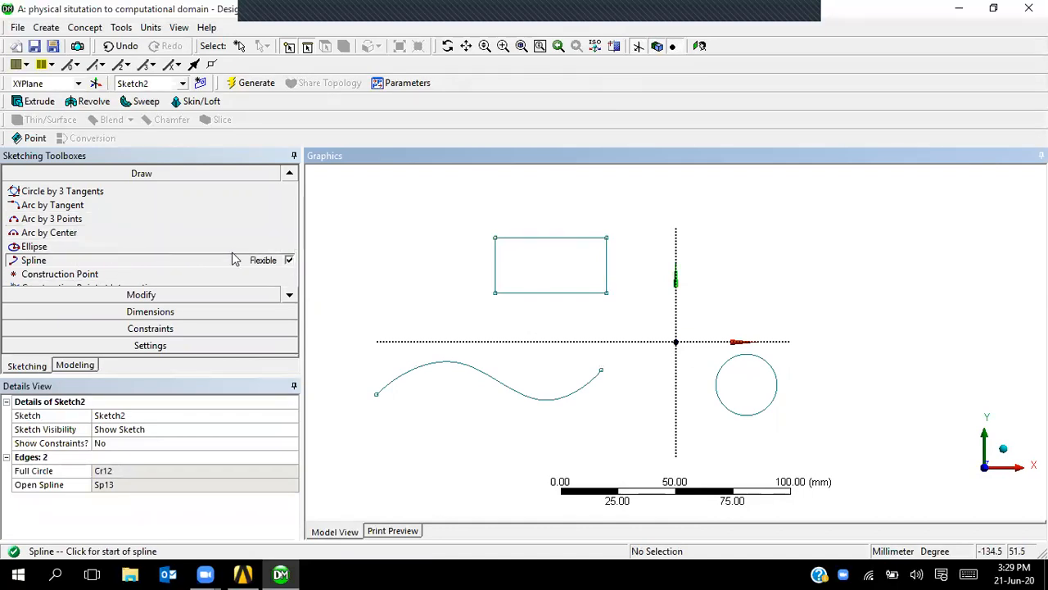
Draw a long, narrow rectangle in Sketch2 above the horizontal axis, right of the vertical axis.
click(289, 175)
click(289, 175)
click(289, 175)
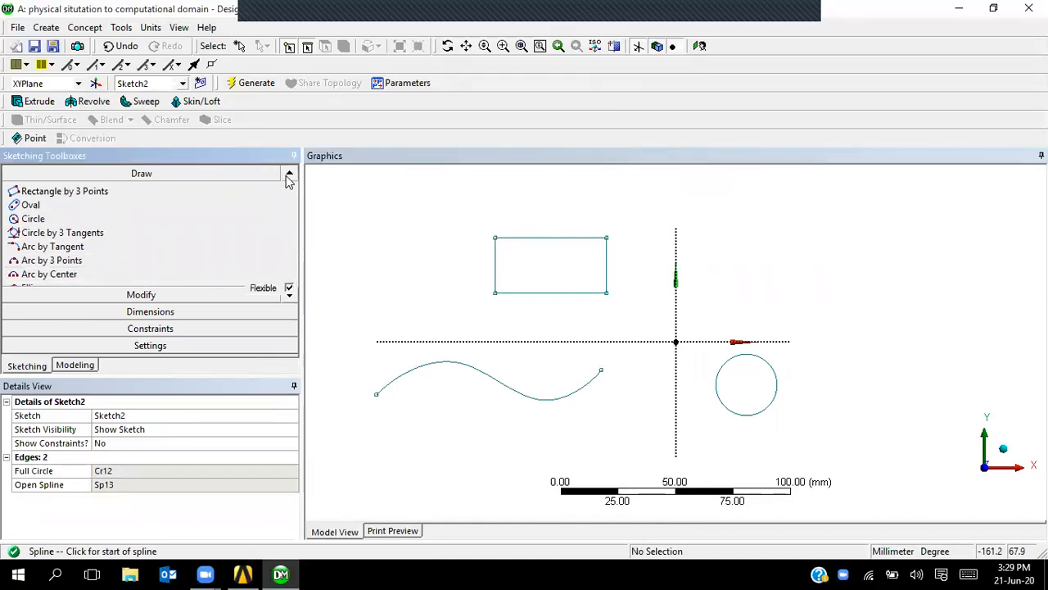
click(289, 175)
click(117, 194)
click(732, 267)
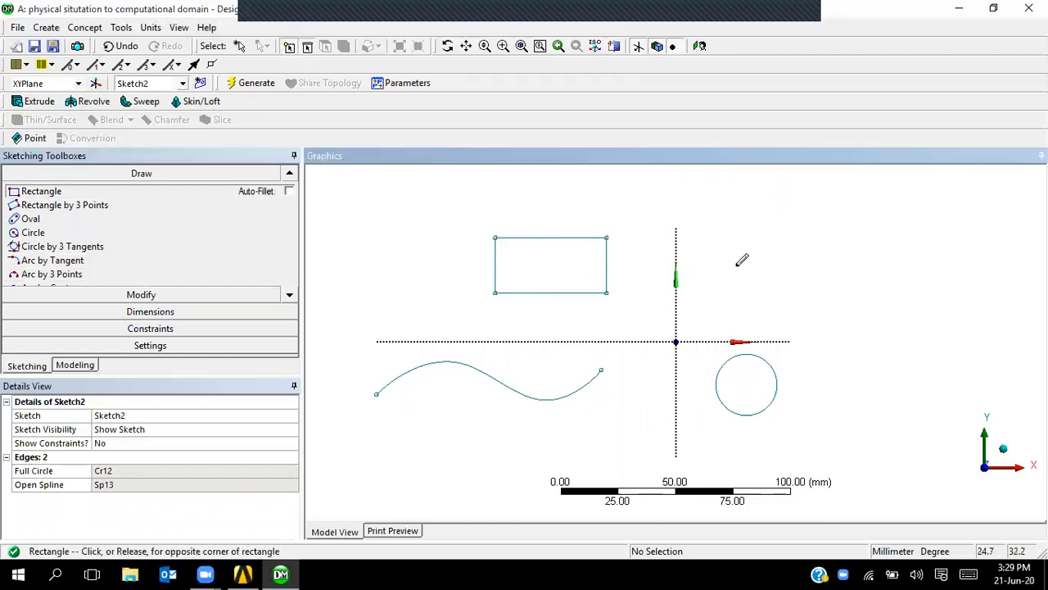
click(940, 296)
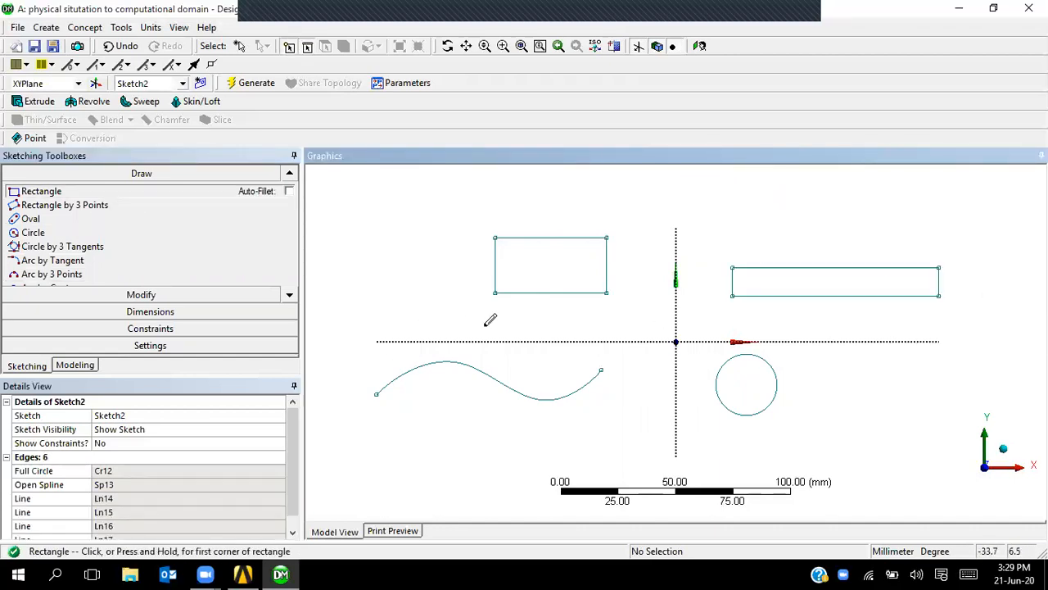
Offset the circle below the horizontal axis outward twice to make two larger concentric circles.
click(160, 295)
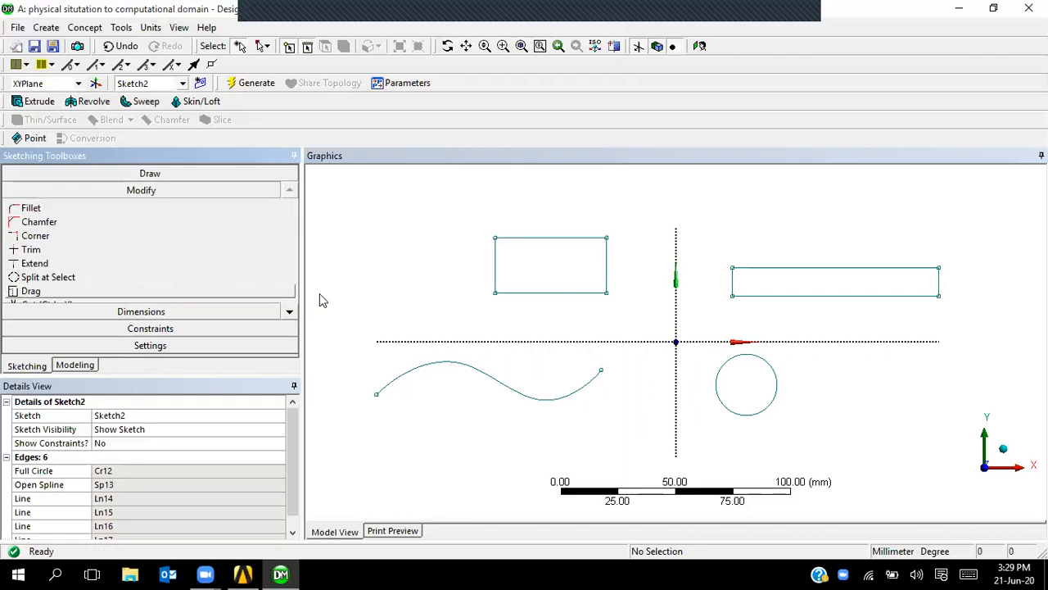
click(288, 315)
click(288, 314)
click(288, 315)
click(288, 315)
click(288, 314)
click(289, 315)
click(288, 315)
click(289, 315)
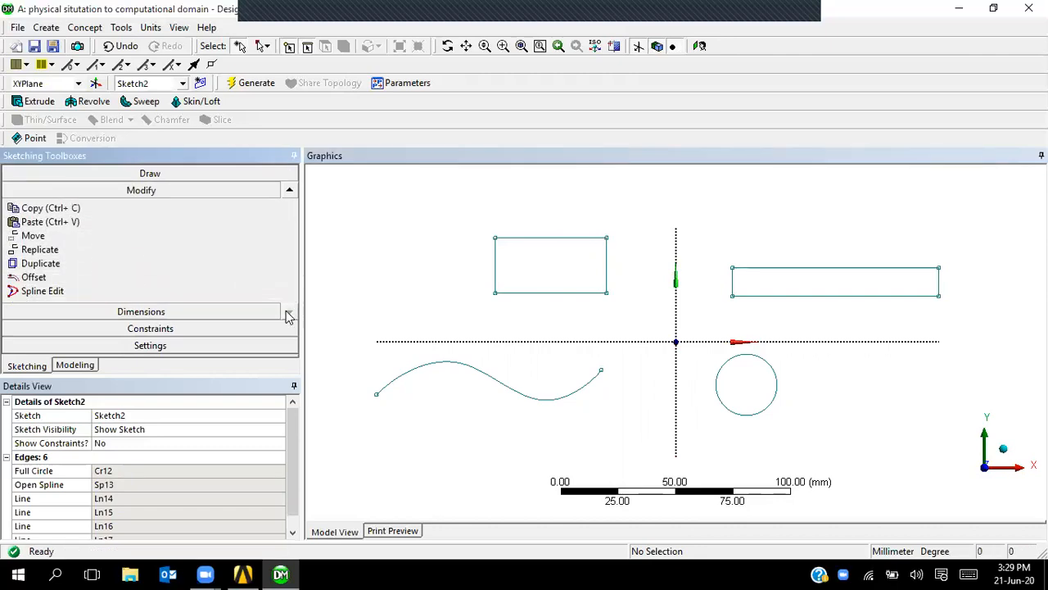
click(141, 282)
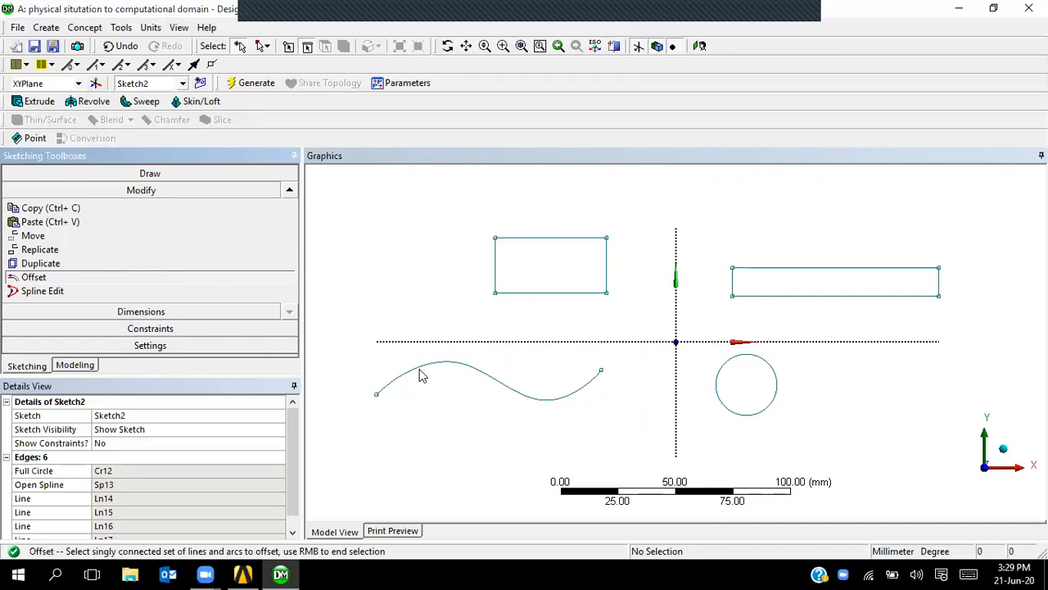
click(777, 379)
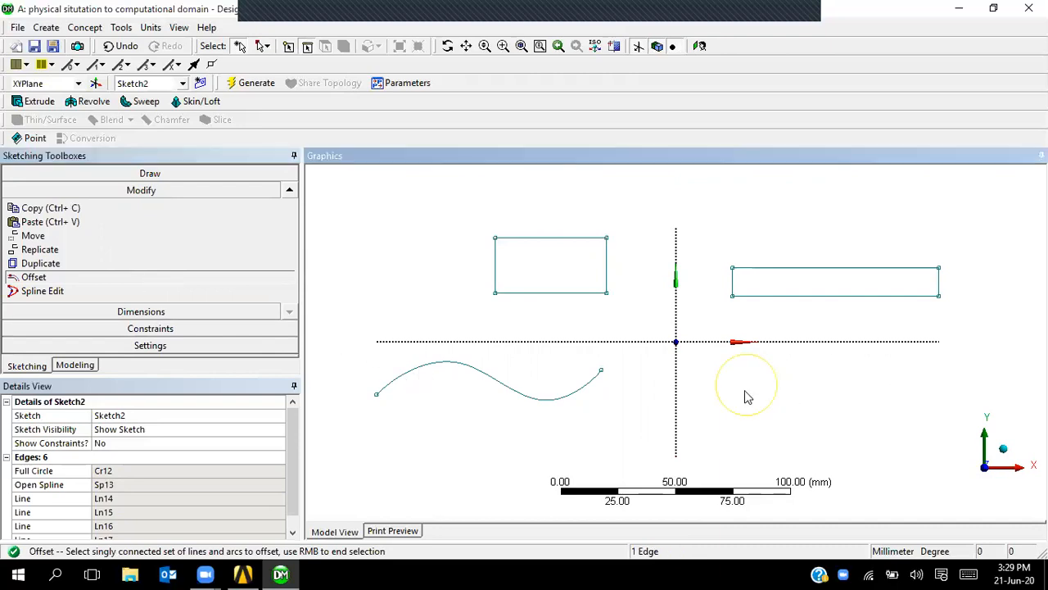
right_click(750, 397)
click(802, 205)
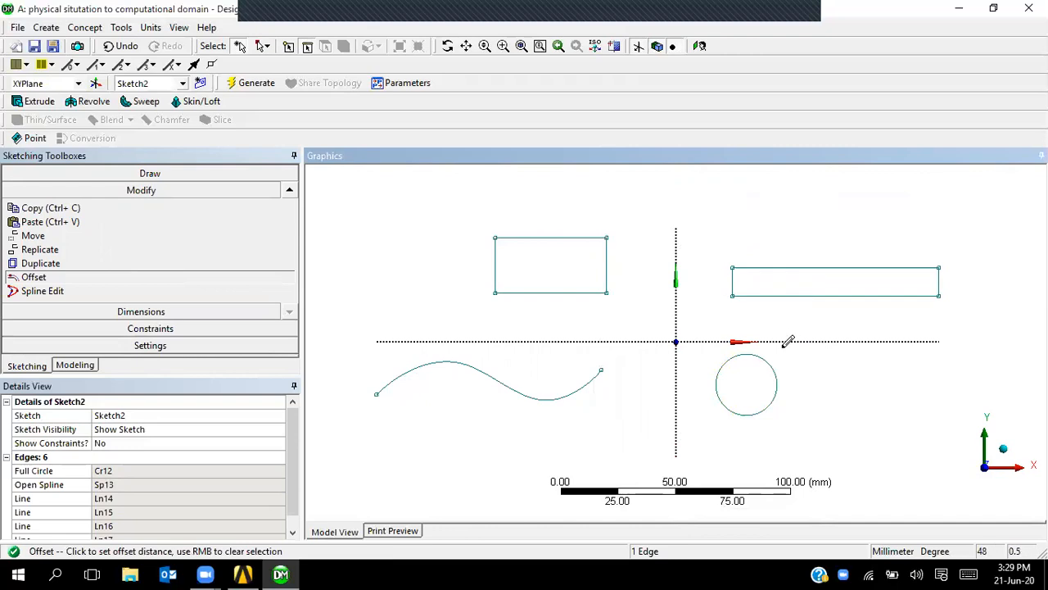
click(791, 340)
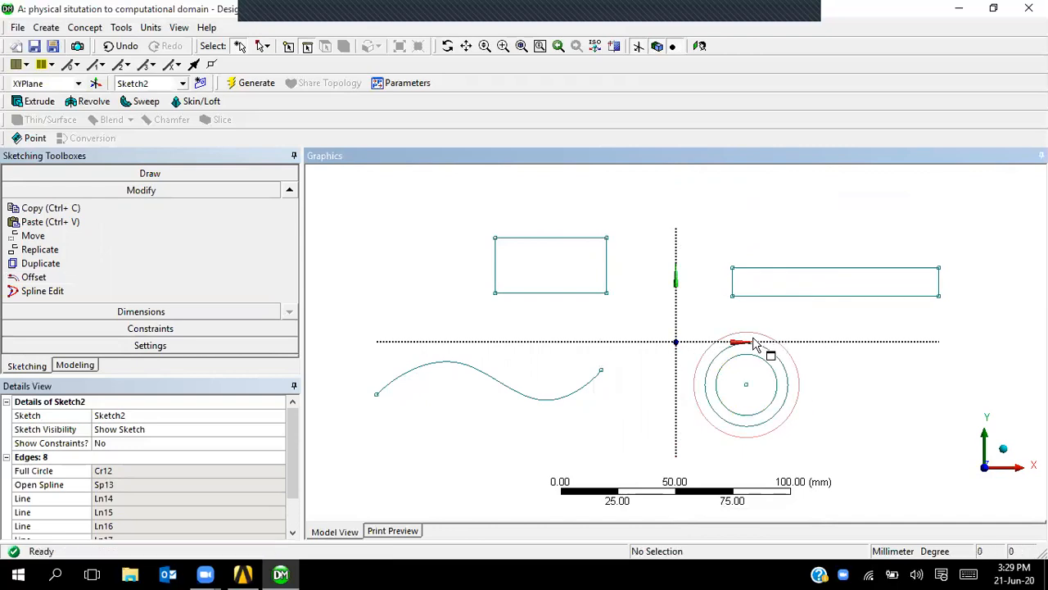
Offset the long rectangle's bottom, left and top edges outward together six times at increasing distances, then end the Offset command.
click(155, 281)
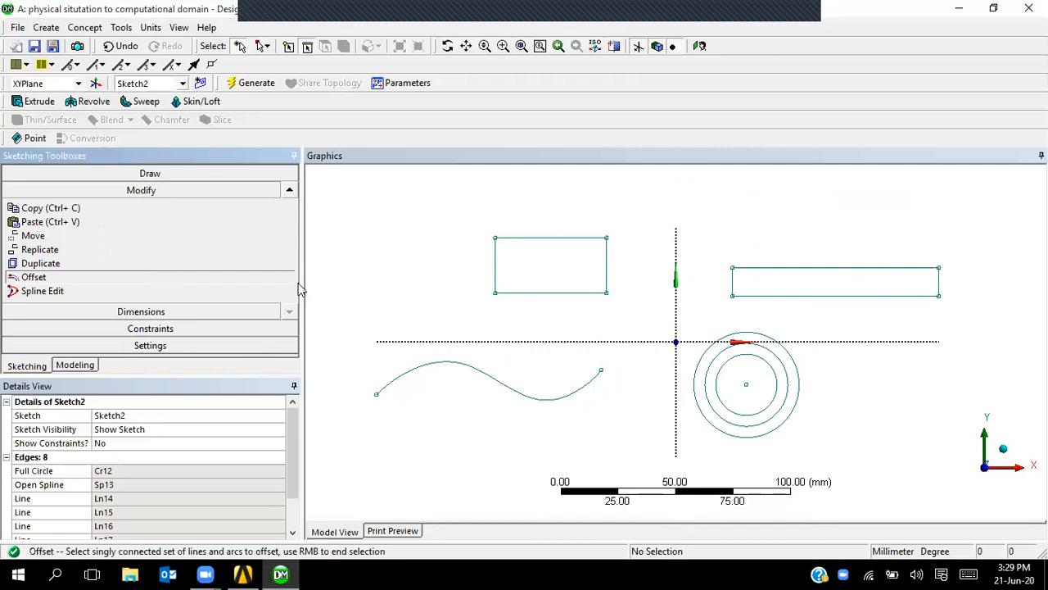
click(814, 299)
ctrl+click(733, 282)
ctrl+click(750, 268)
right_click(774, 281)
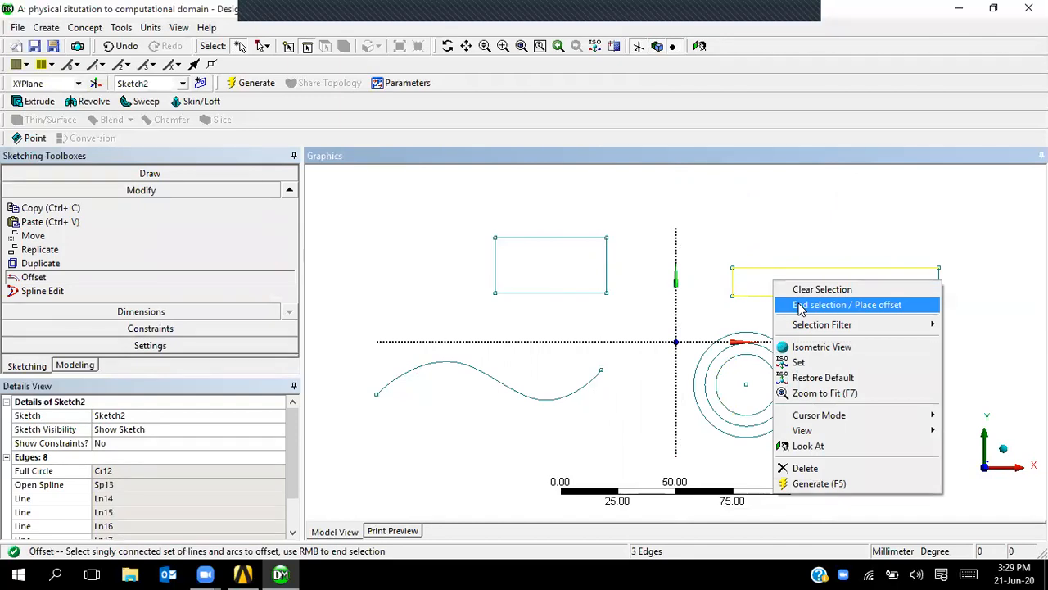
click(800, 308)
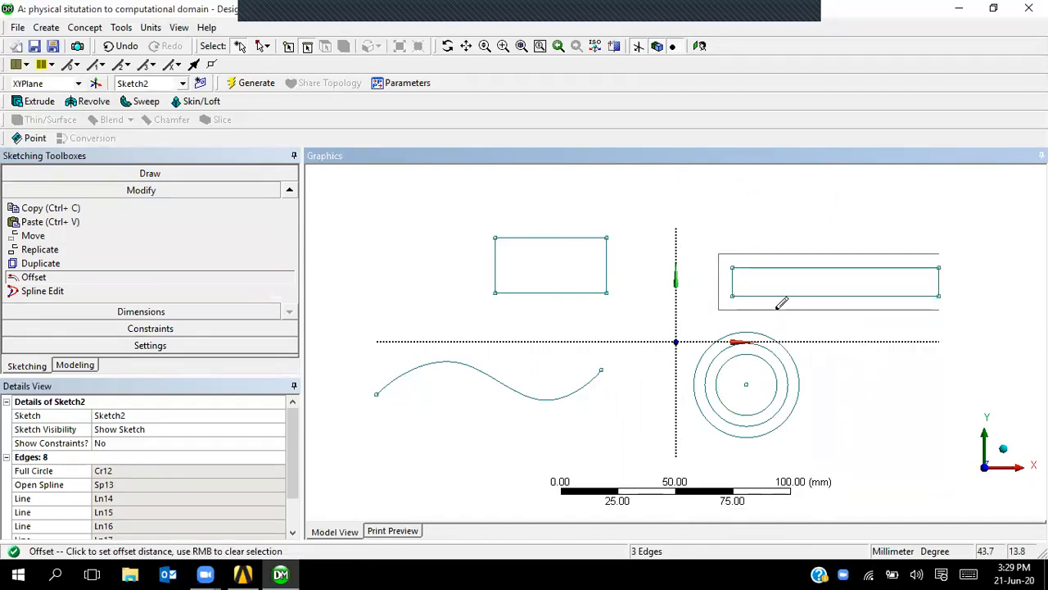
click(768, 301)
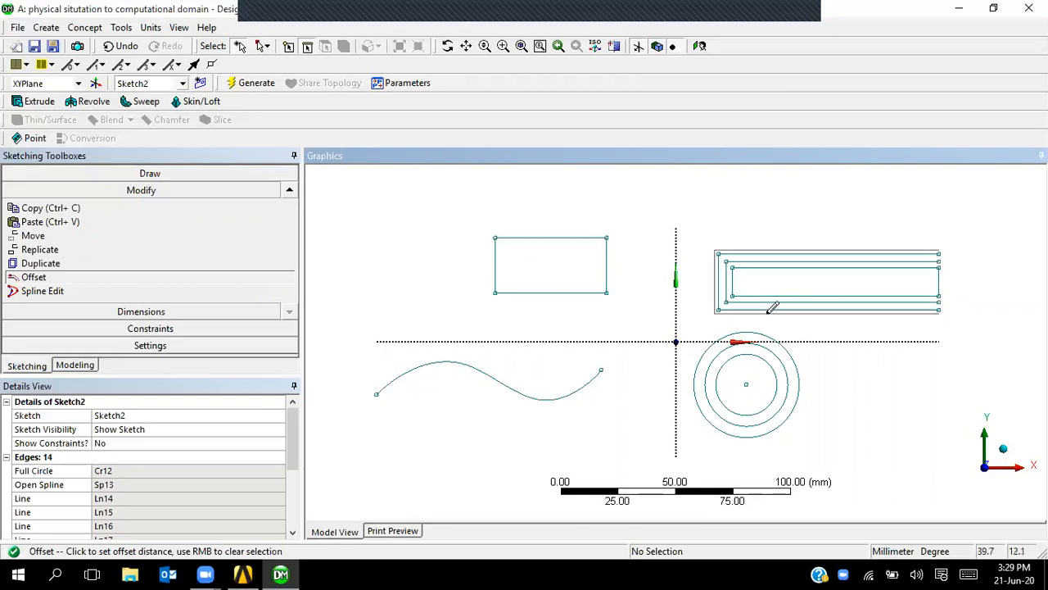
click(771, 318)
click(771, 338)
click(771, 372)
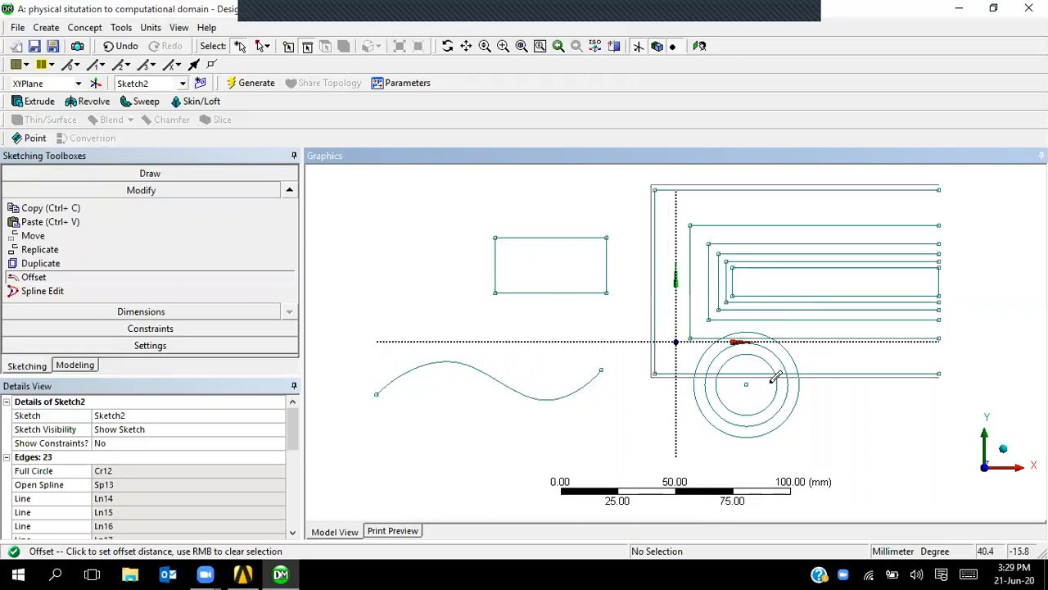
click(778, 388)
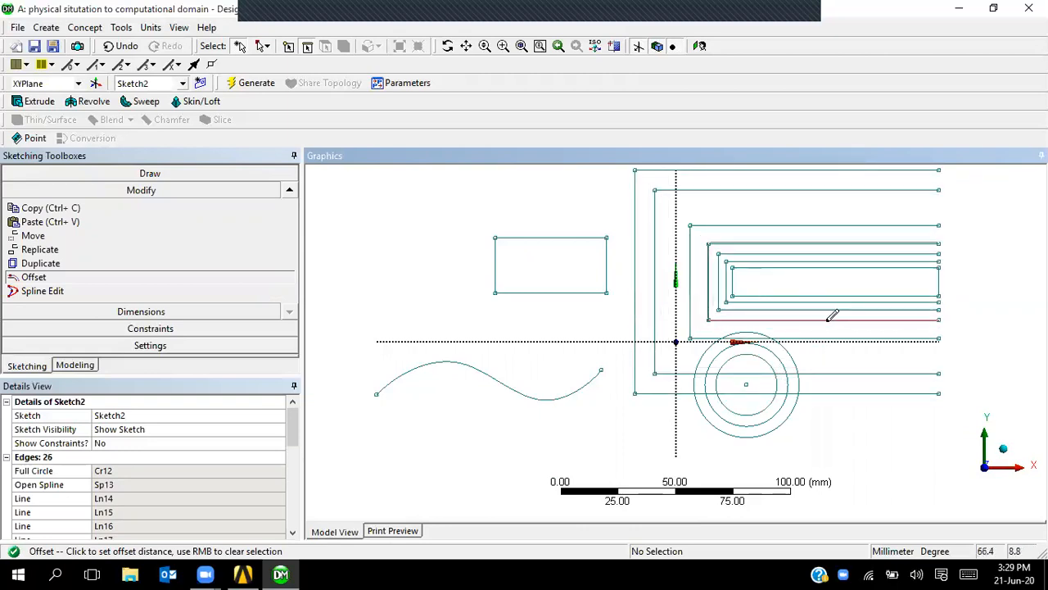
key(Escape)
Offset the long rectangle's right vertical edge outward six times to form a row of short parallel lines.
click(939, 289)
right_click(939, 288)
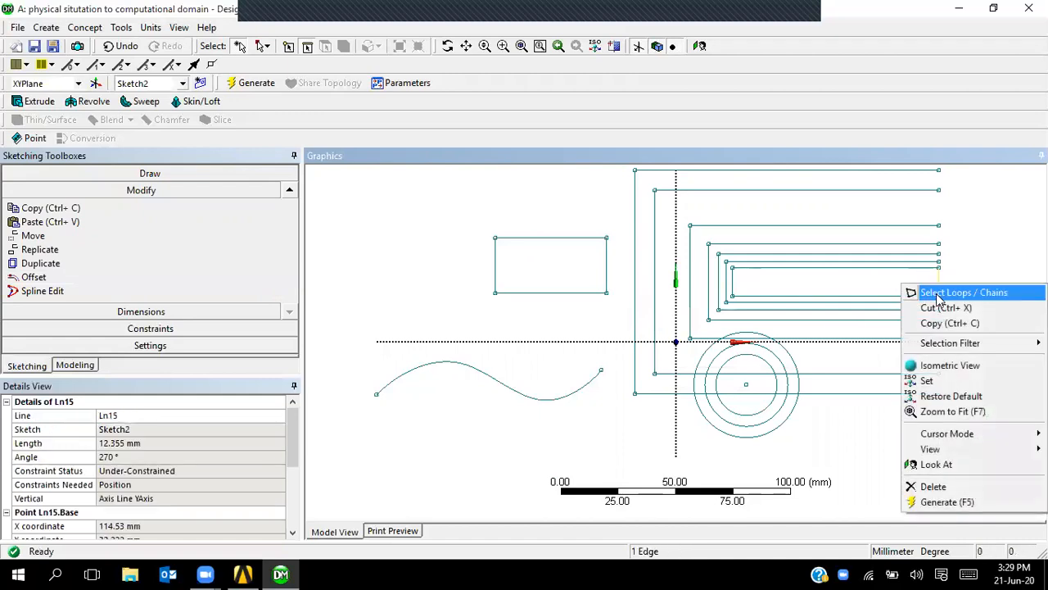
click(110, 279)
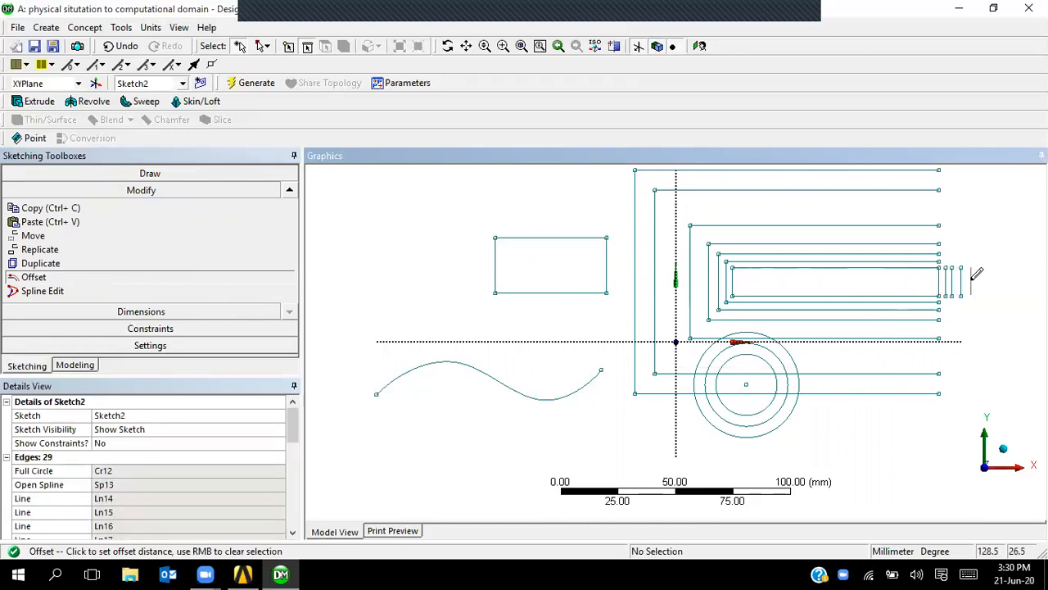
click(990, 284)
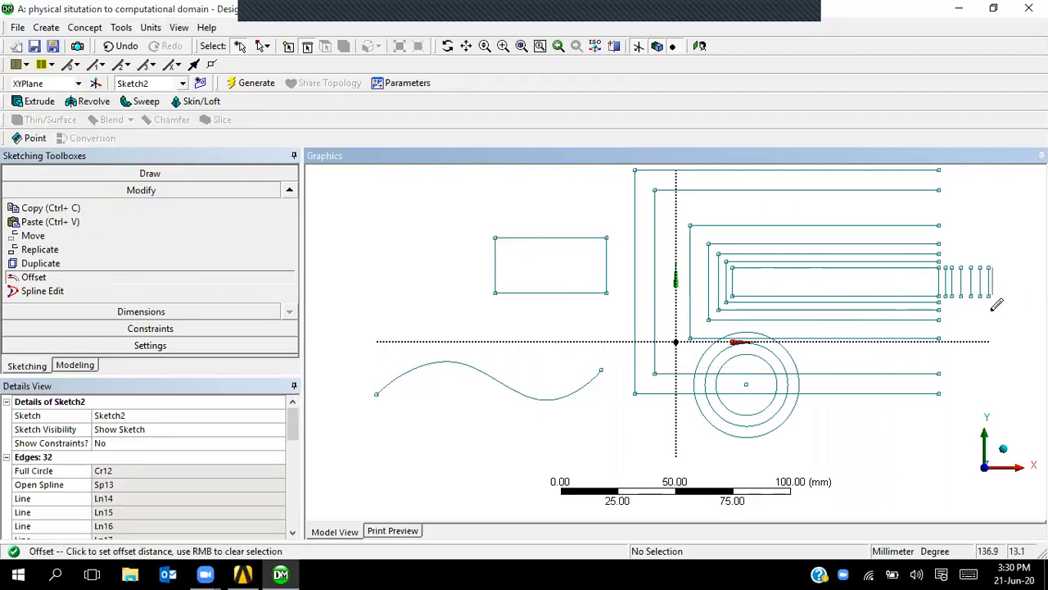
key(Escape)
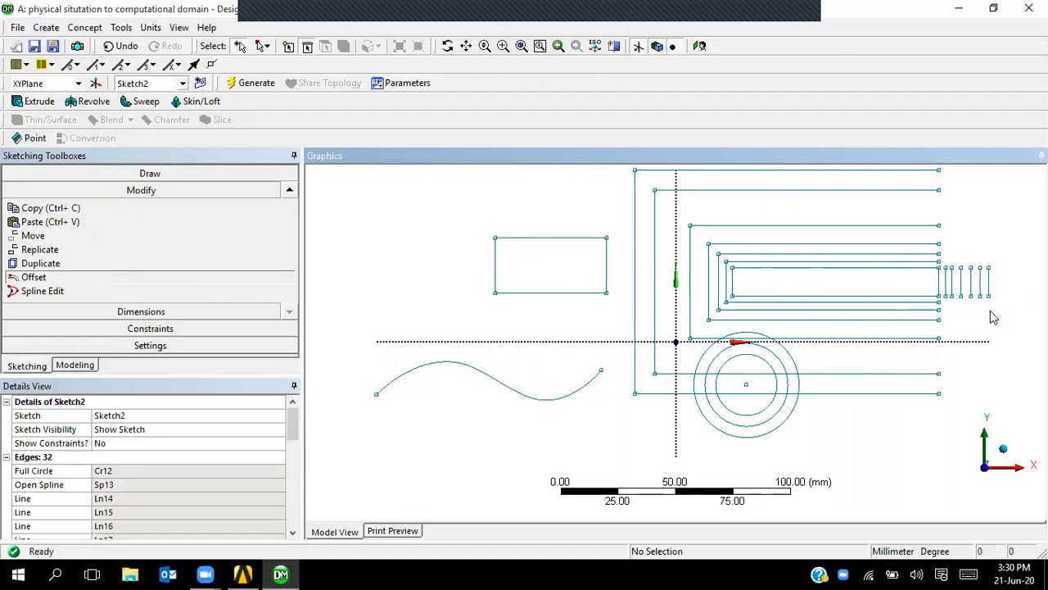
Reshape the wave spline with Spline Edit by moving its four fit points, spreading the ends farther apart and lowering the middle points.
click(133, 292)
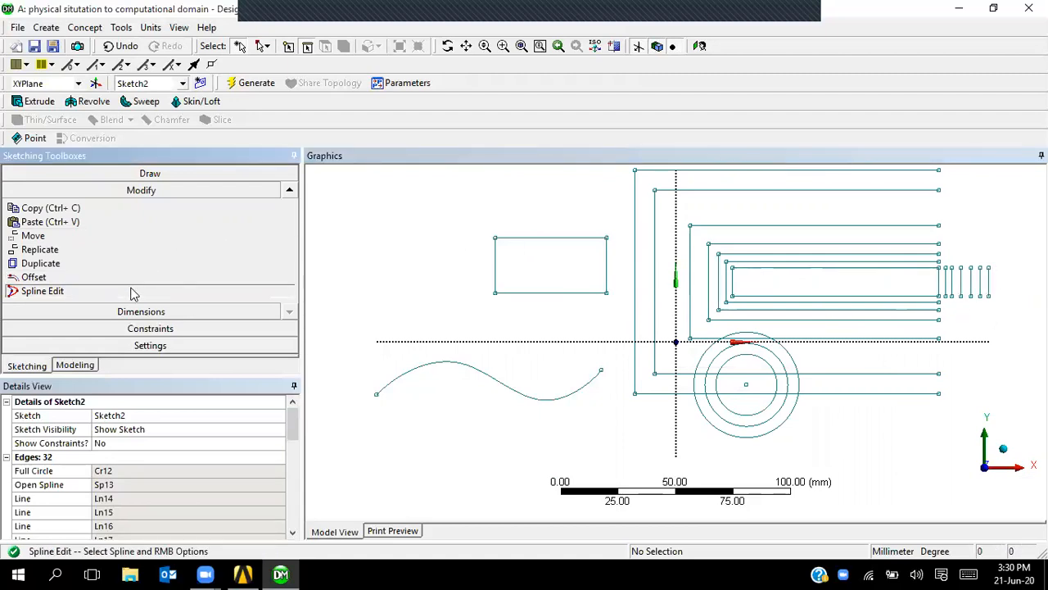
click(416, 373)
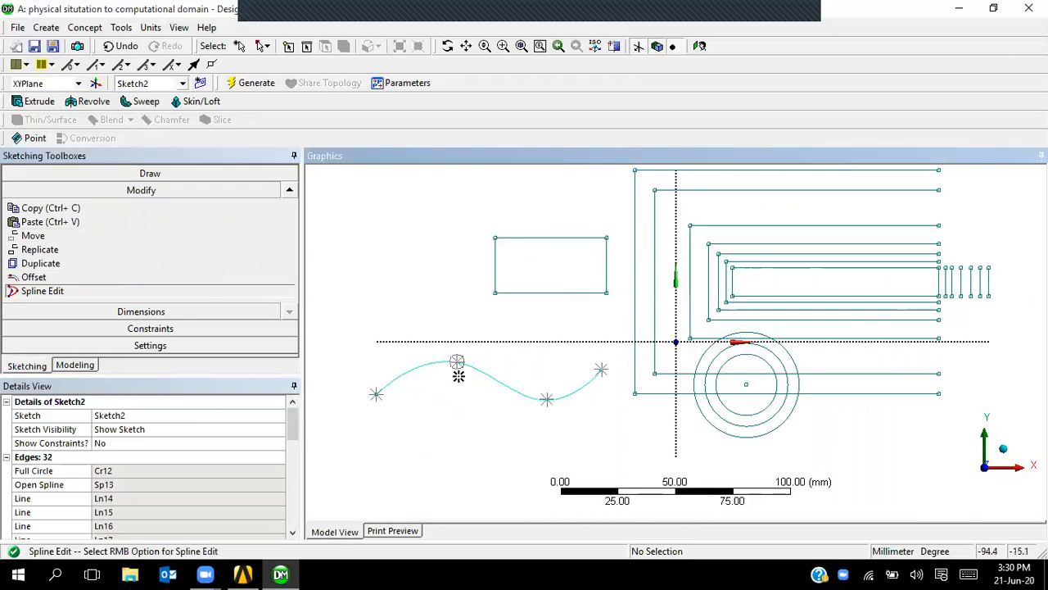
drag(456, 361, 433, 378)
drag(542, 400, 502, 391)
drag(604, 369, 566, 380)
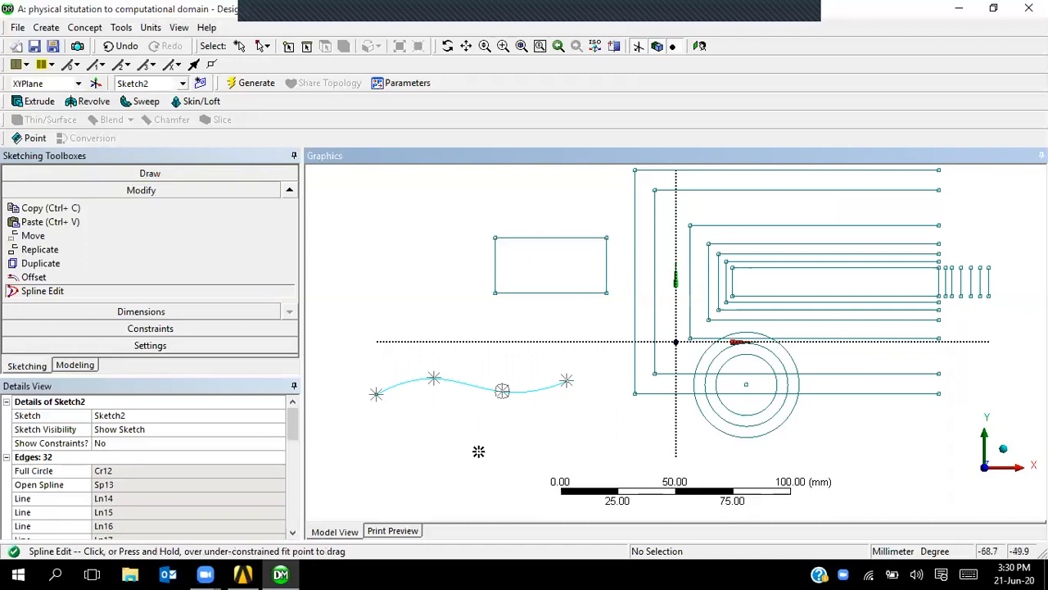
drag(376, 393, 322, 415)
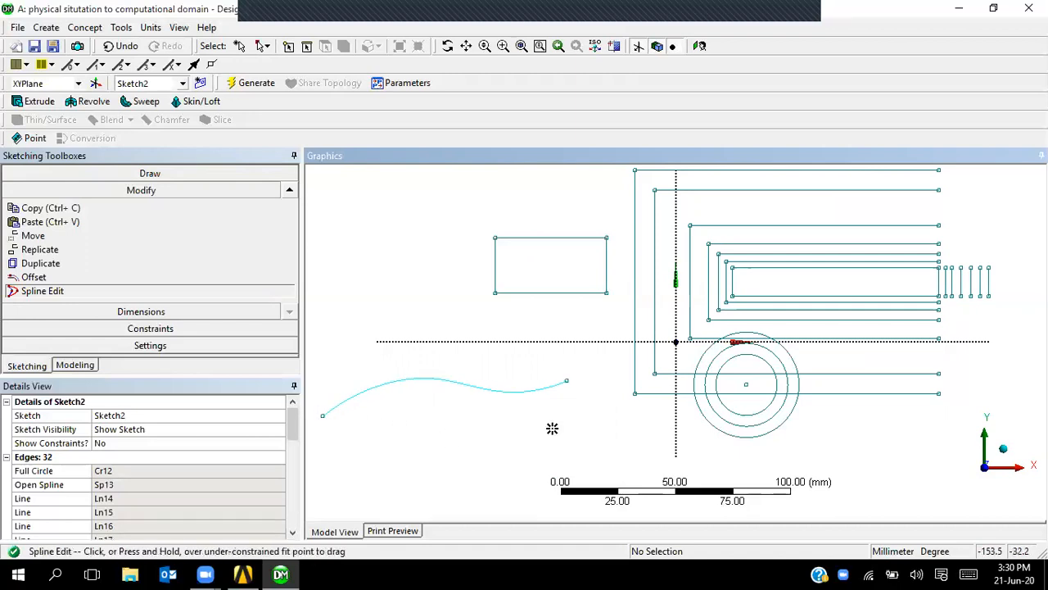
drag(568, 382, 627, 351)
drag(503, 390, 553, 421)
mouse_move(437, 400)
mouse_down()
mouse_move(433, 391)
mouse_move(424, 407)
mouse_up()
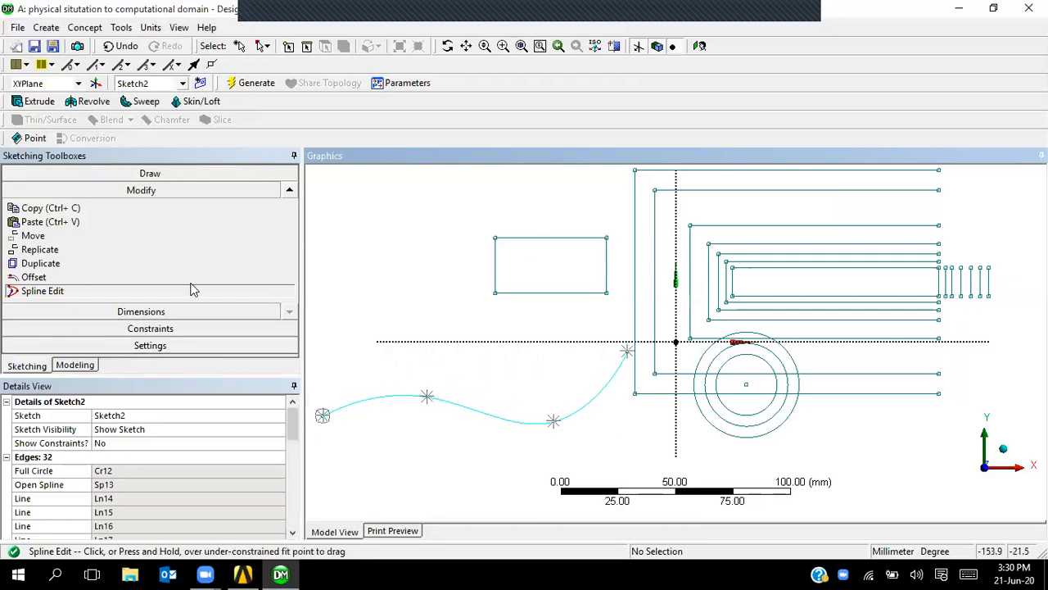
Add General dimensions for the height and width of the small rectangle left of the vertical axis.
click(170, 321)
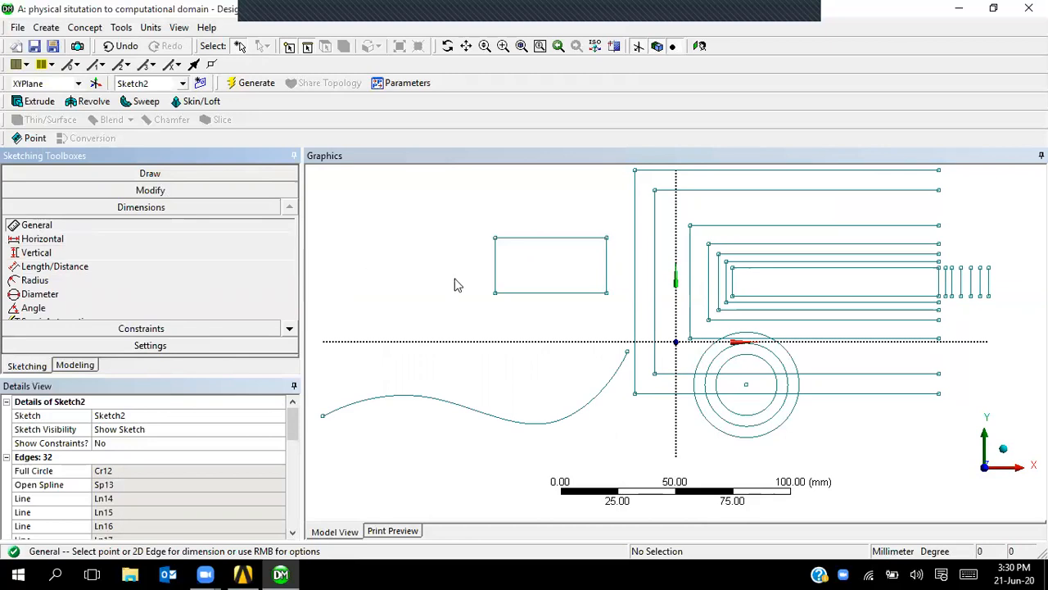
click(495, 271)
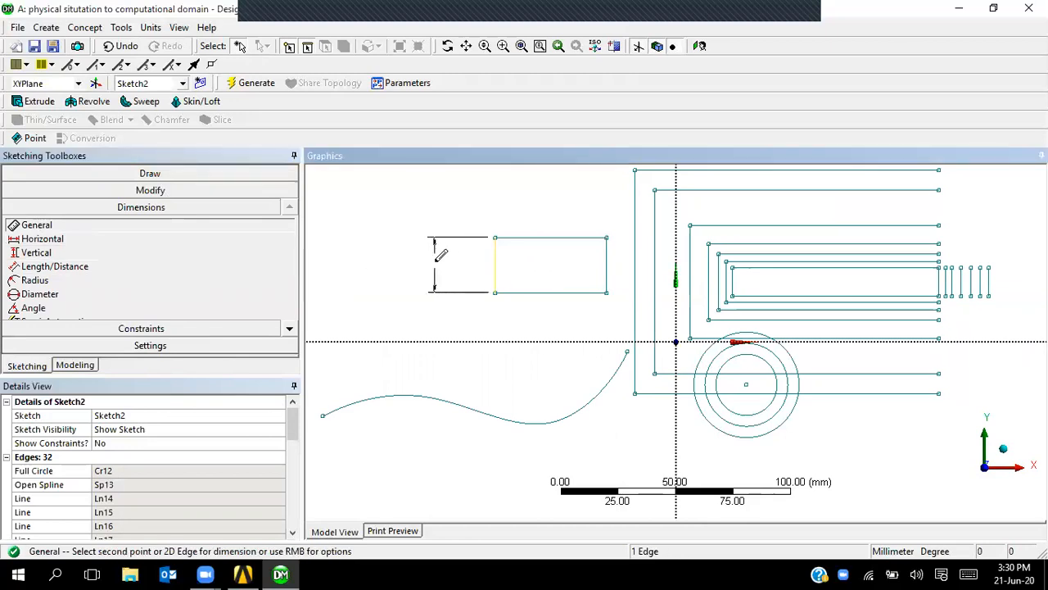
click(438, 260)
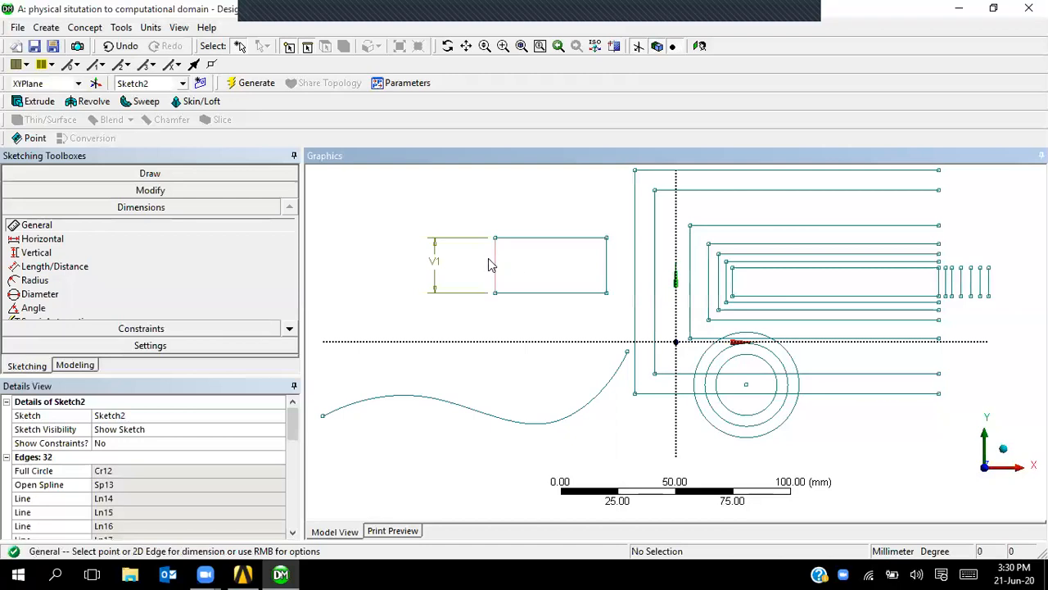
click(519, 292)
click(514, 328)
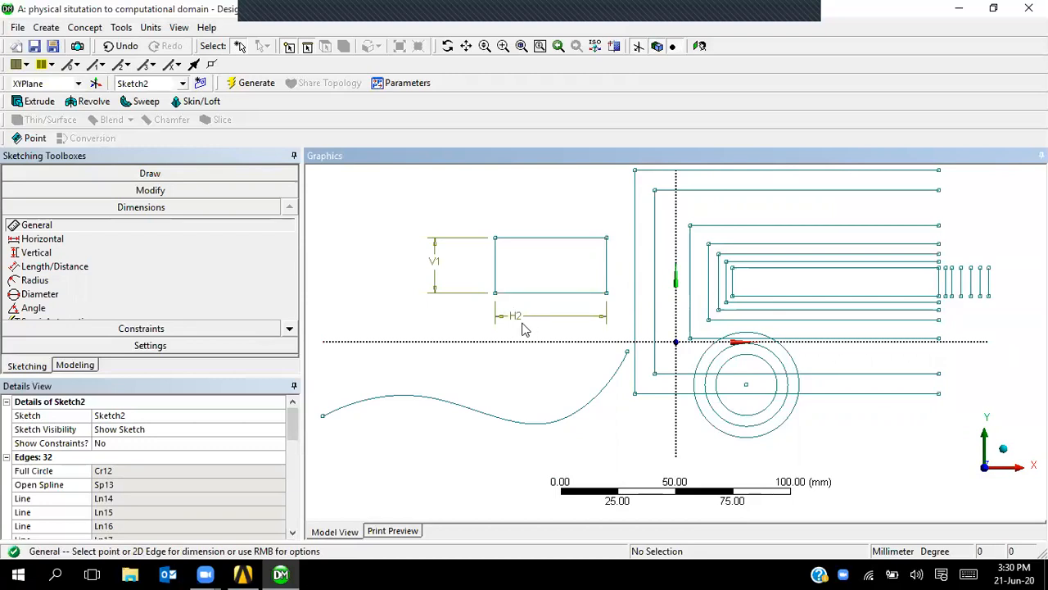
Set the dimension display to show values instead of names.
click(289, 328)
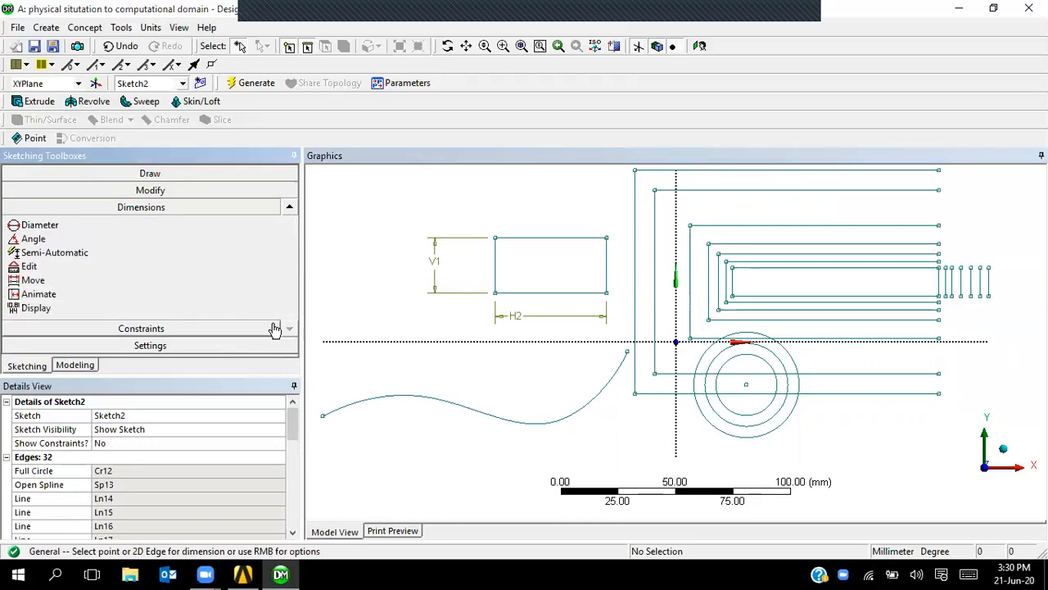
click(134, 304)
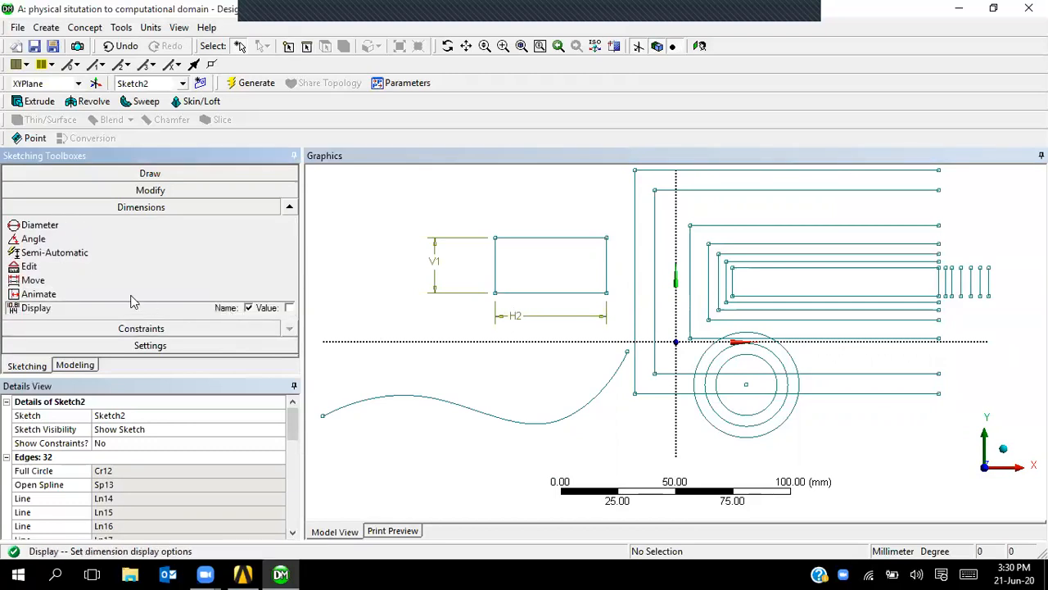
click(288, 309)
click(249, 309)
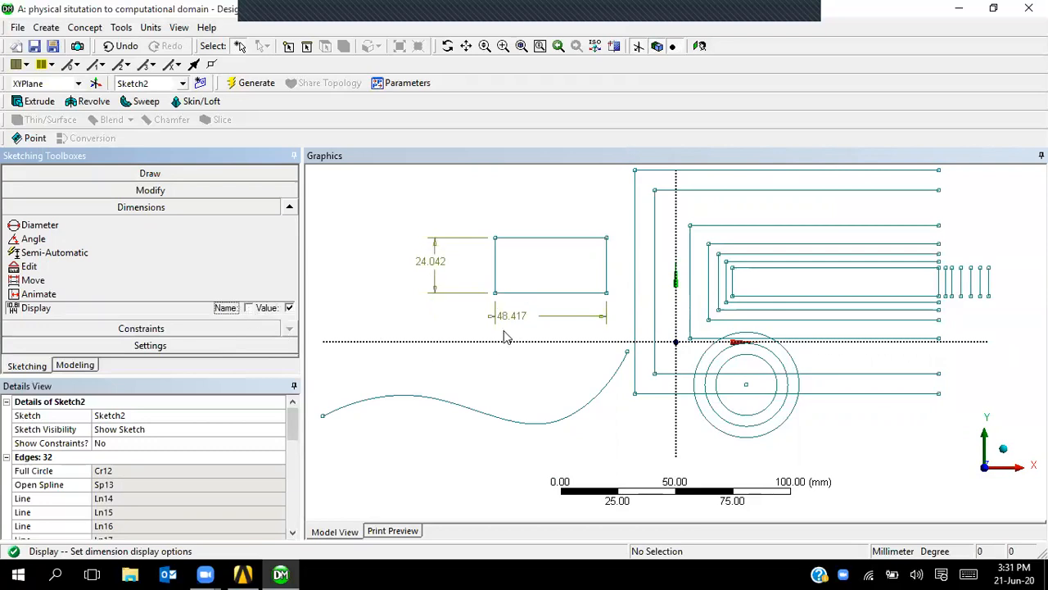
Add a Length/Distance dimension between the lowest horizontal offset line and the small rectangle's lower-left corner, and open its value for editing.
click(289, 206)
click(289, 206)
click(289, 205)
click(289, 205)
click(289, 204)
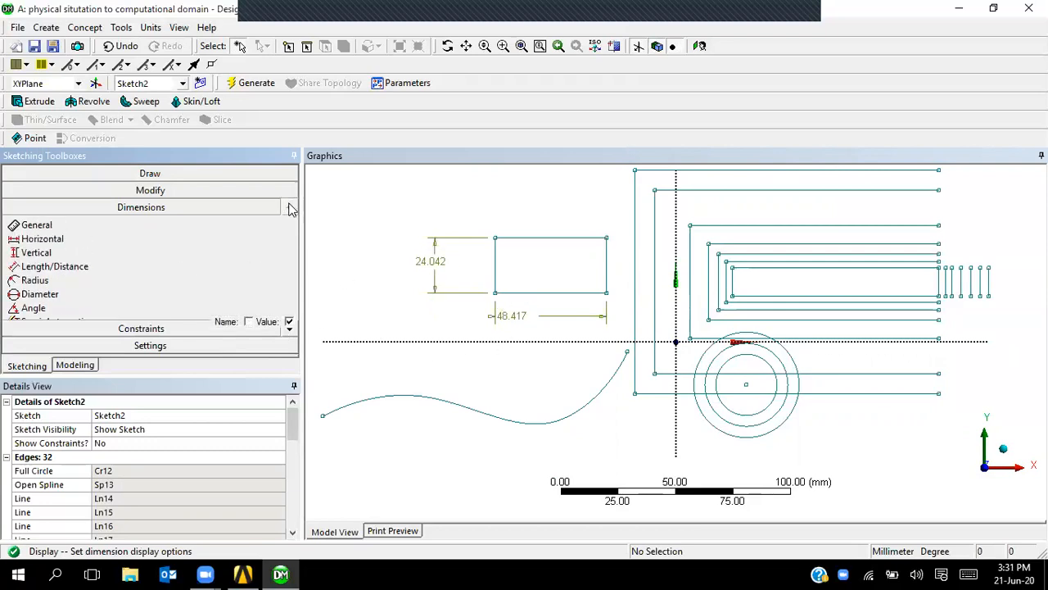
click(174, 265)
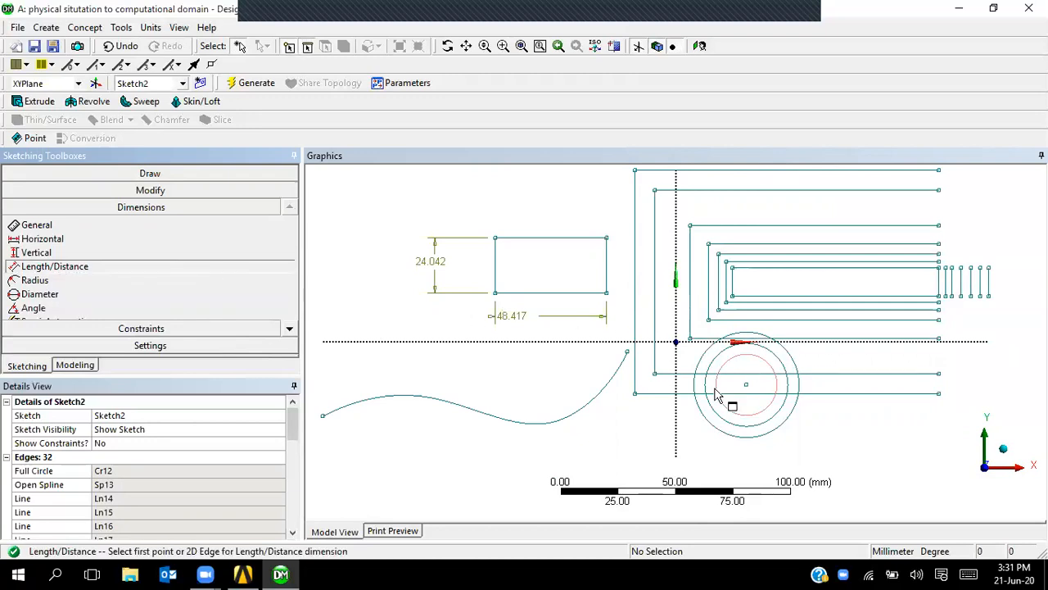
click(670, 394)
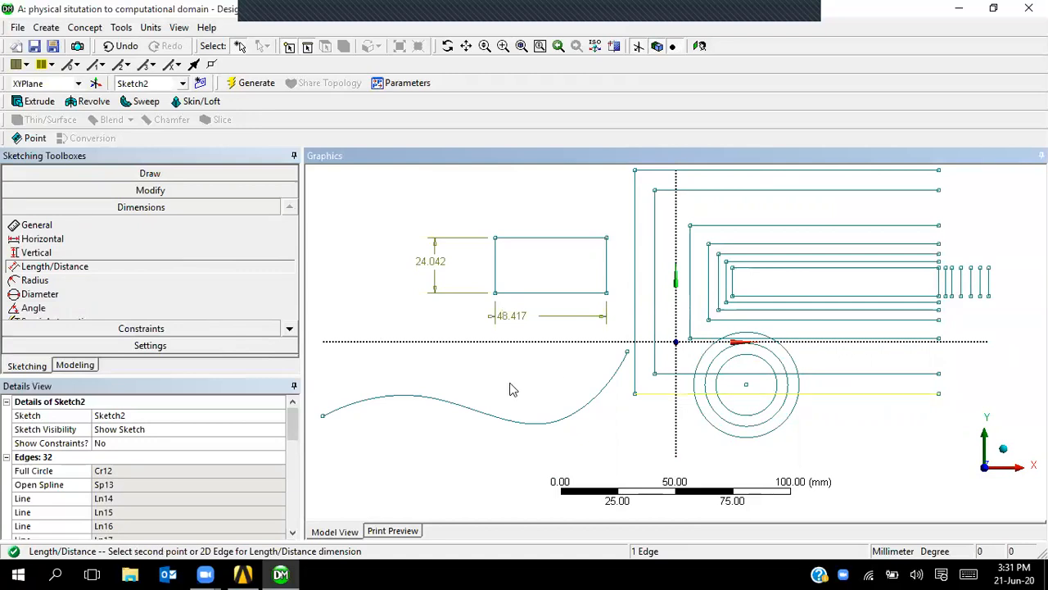
click(496, 291)
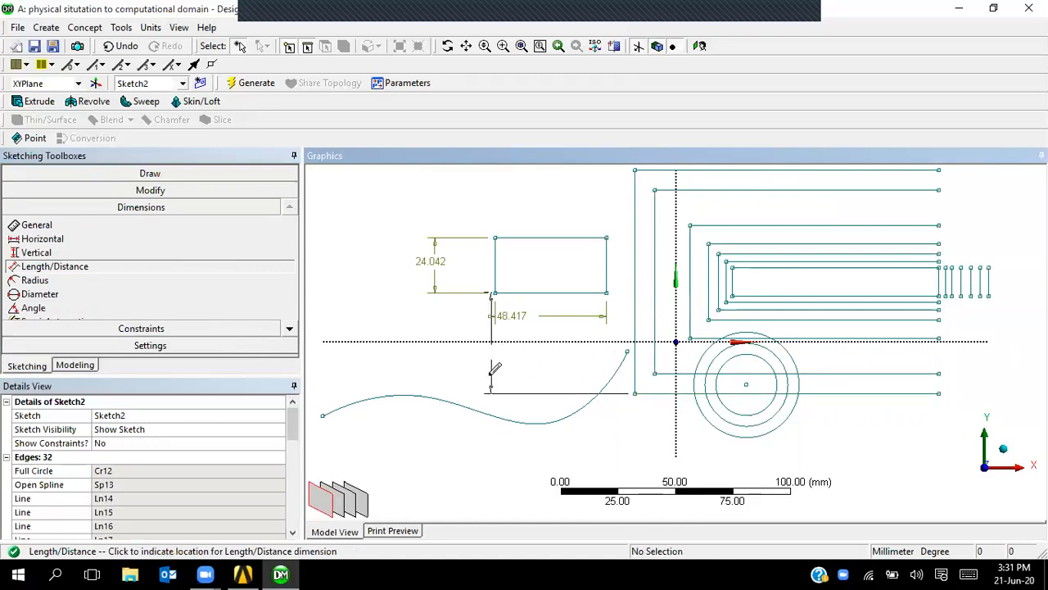
click(415, 376)
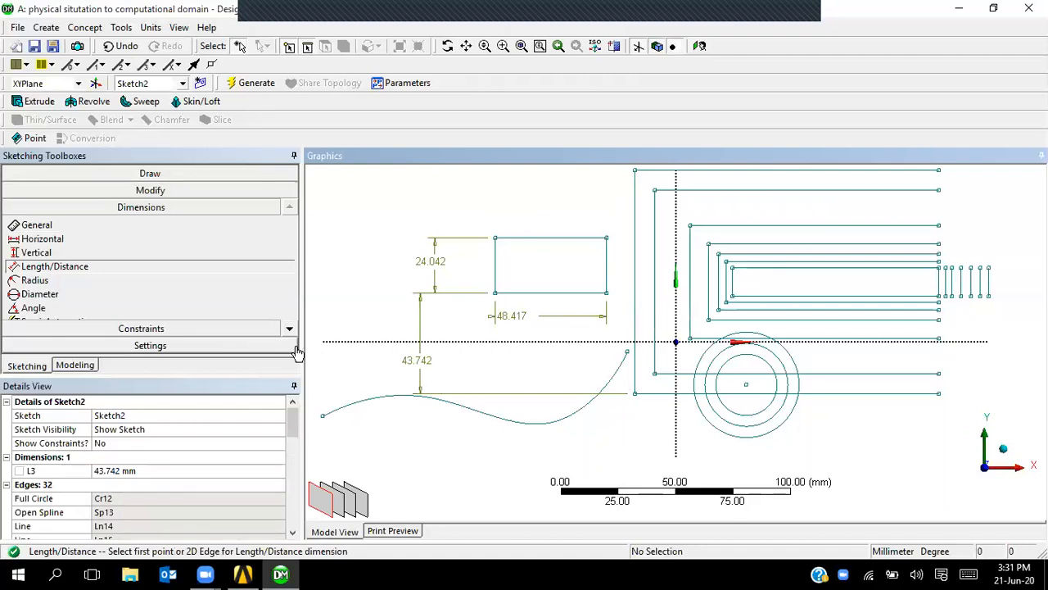
click(123, 471)
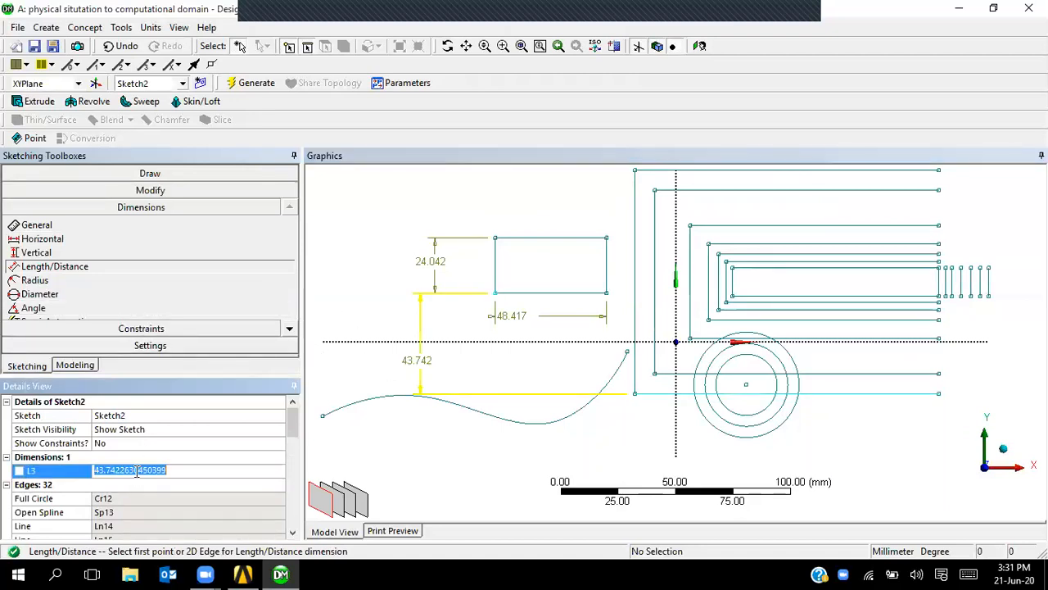
click(369, 463)
Add a Radius dimension to the outermost concentric circle and a Diameter dimension to the middle circle.
click(34, 280)
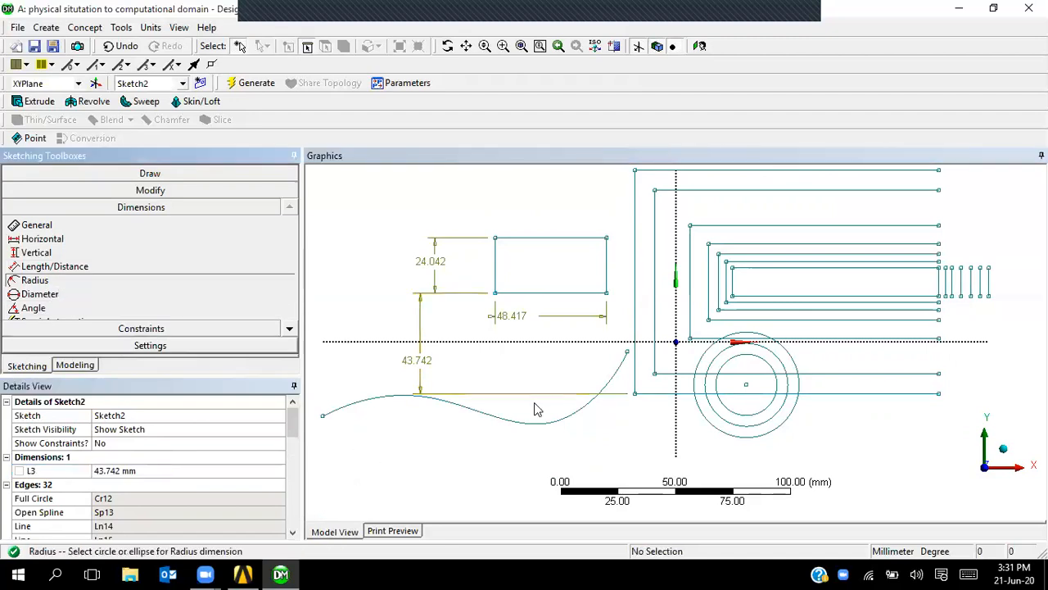
click(719, 427)
click(674, 454)
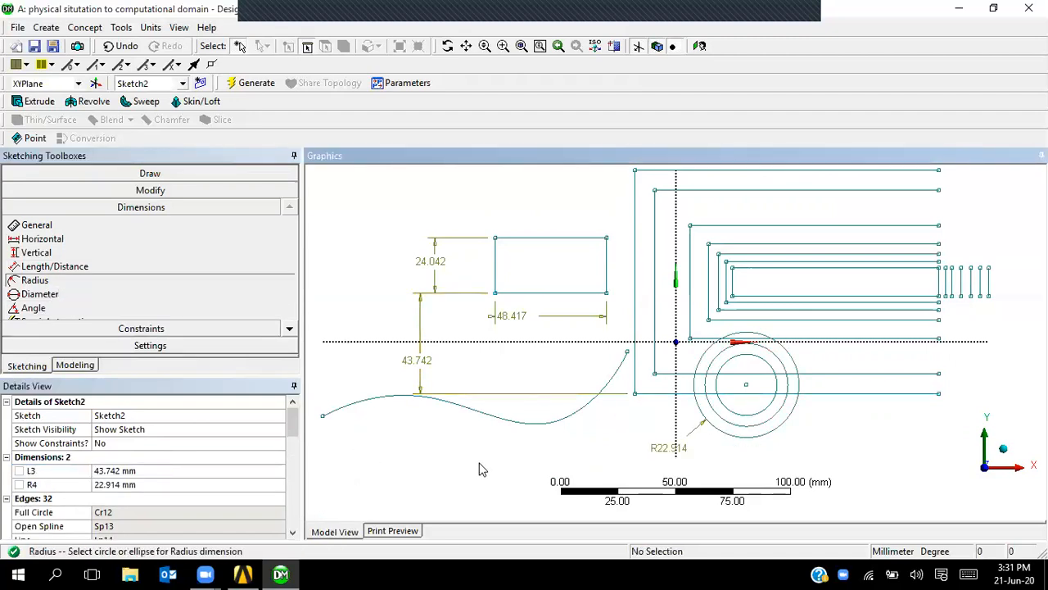
click(94, 295)
click(754, 437)
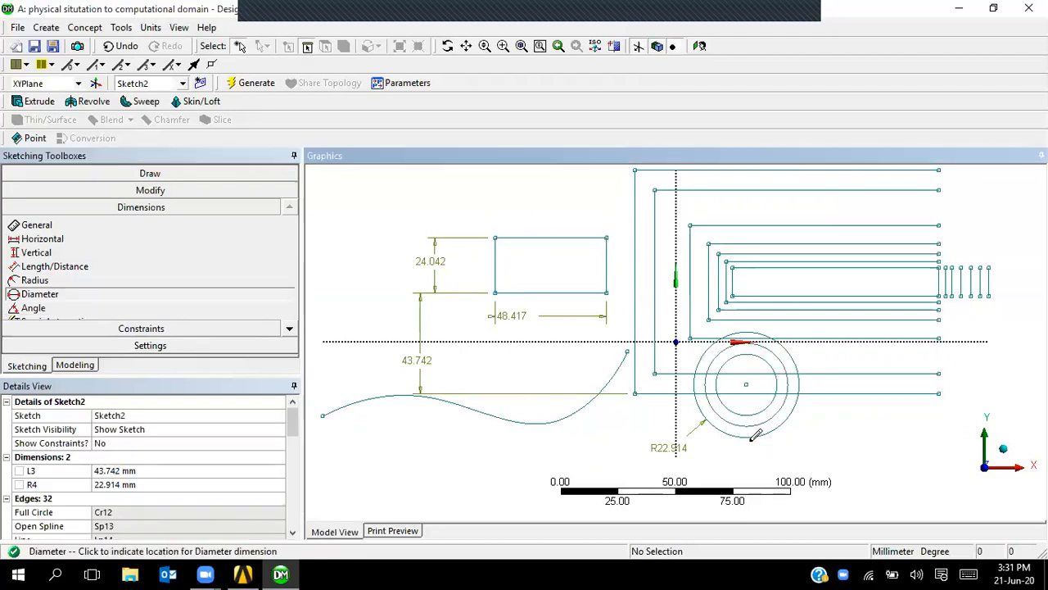
click(766, 464)
Try to add an Angle dimension between the small rectangle's lower and left sides, and undo it.
click(61, 308)
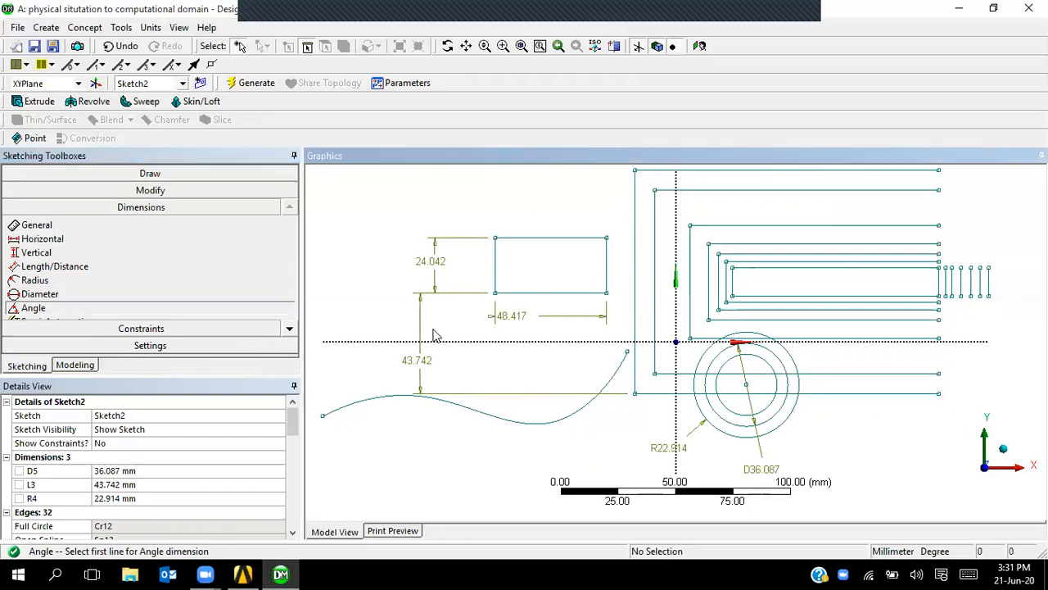
click(536, 292)
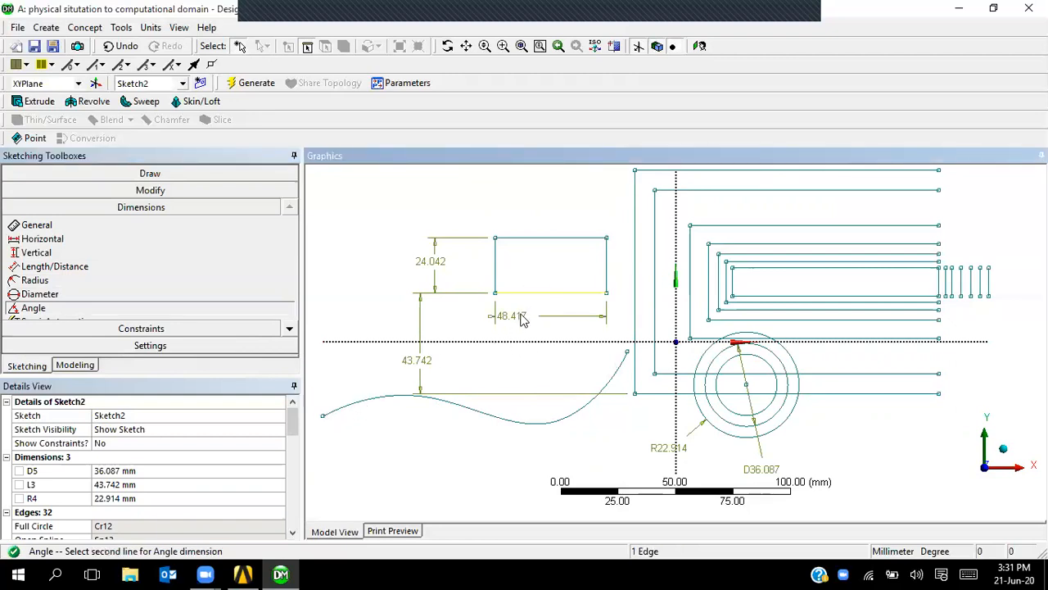
click(497, 279)
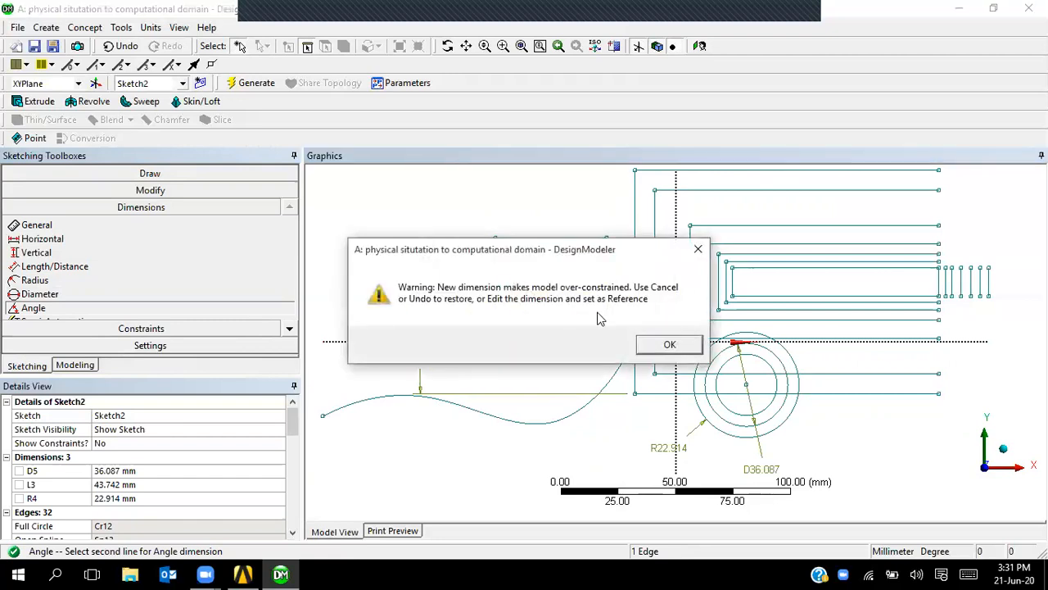
click(651, 347)
click(516, 279)
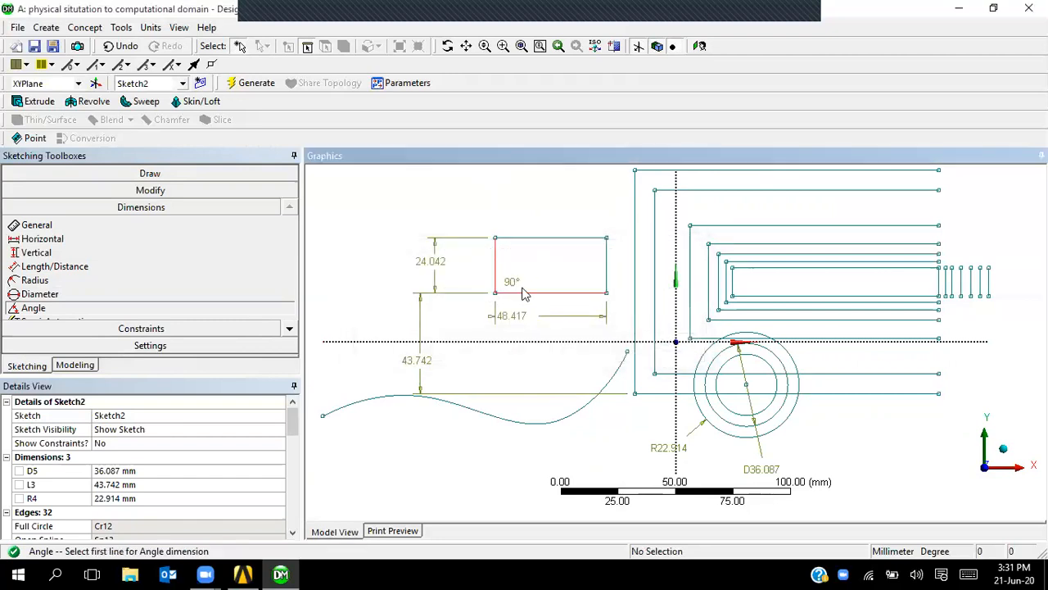
click(121, 46)
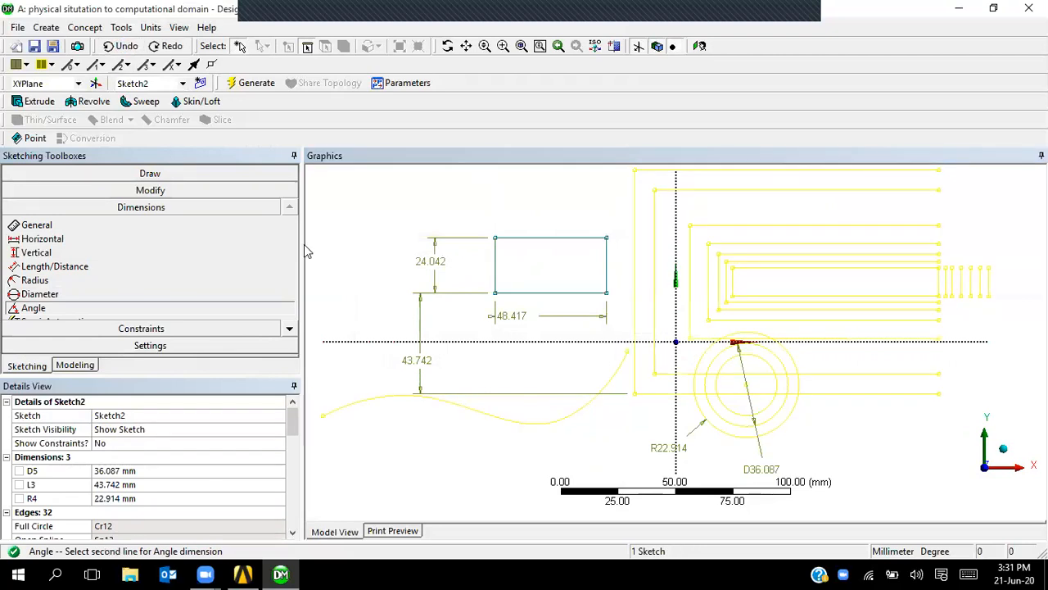
Draw a short free line sloping down to the right, just left of the small rectangle's height dimension.
click(171, 175)
click(127, 193)
click(364, 222)
click(412, 273)
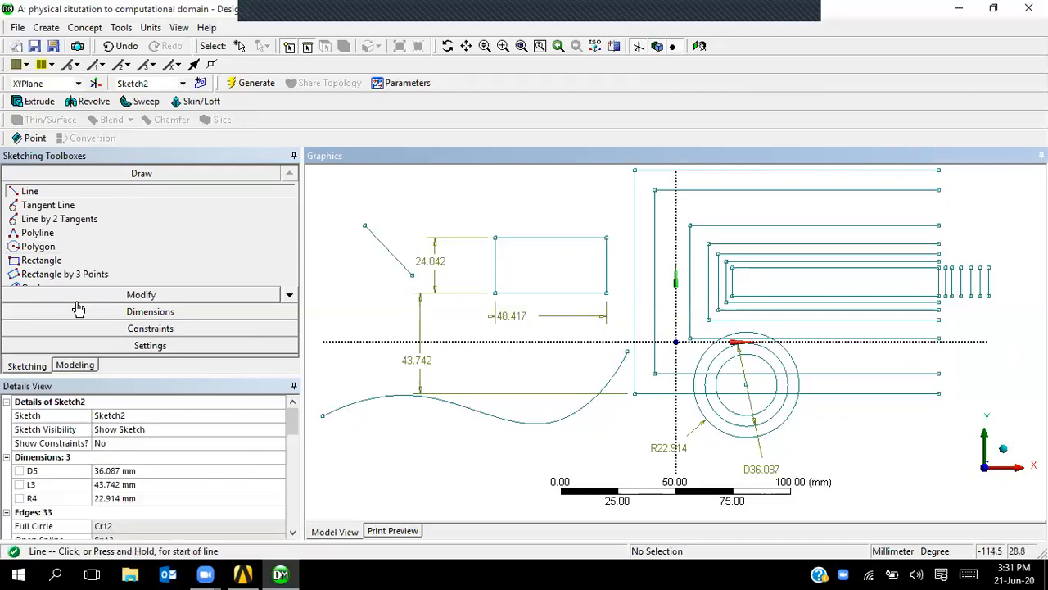
Add an Angle dimension between the small rectangle's left side and the sloping line.
click(92, 315)
click(153, 310)
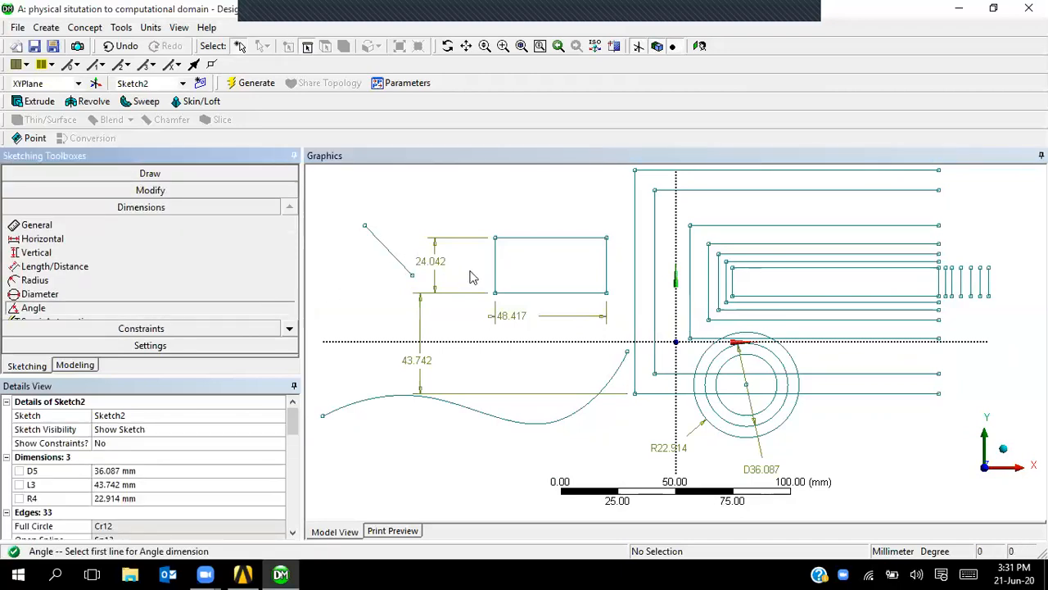
click(496, 264)
click(390, 255)
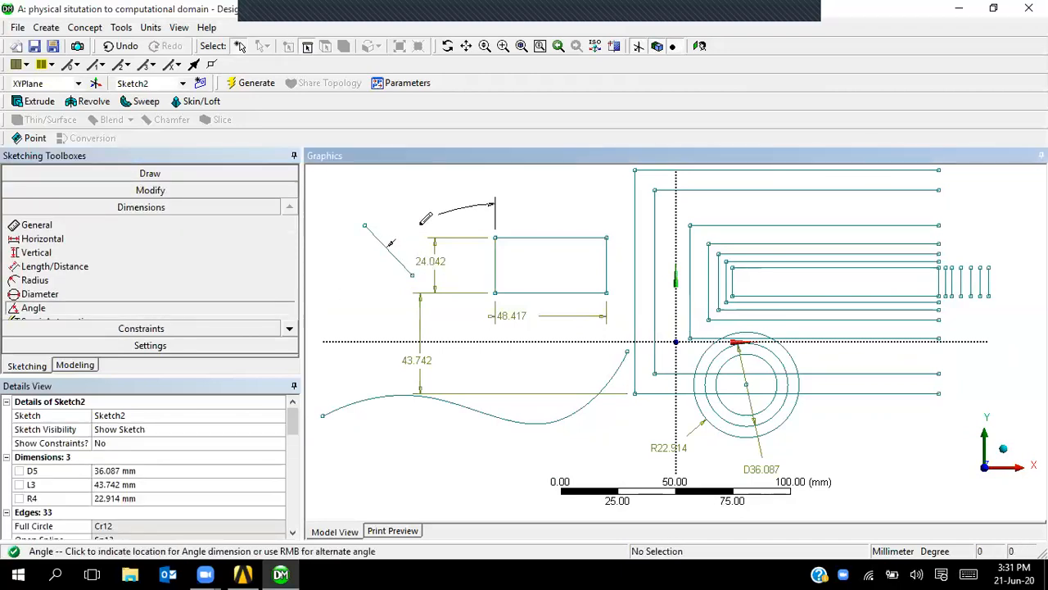
click(424, 241)
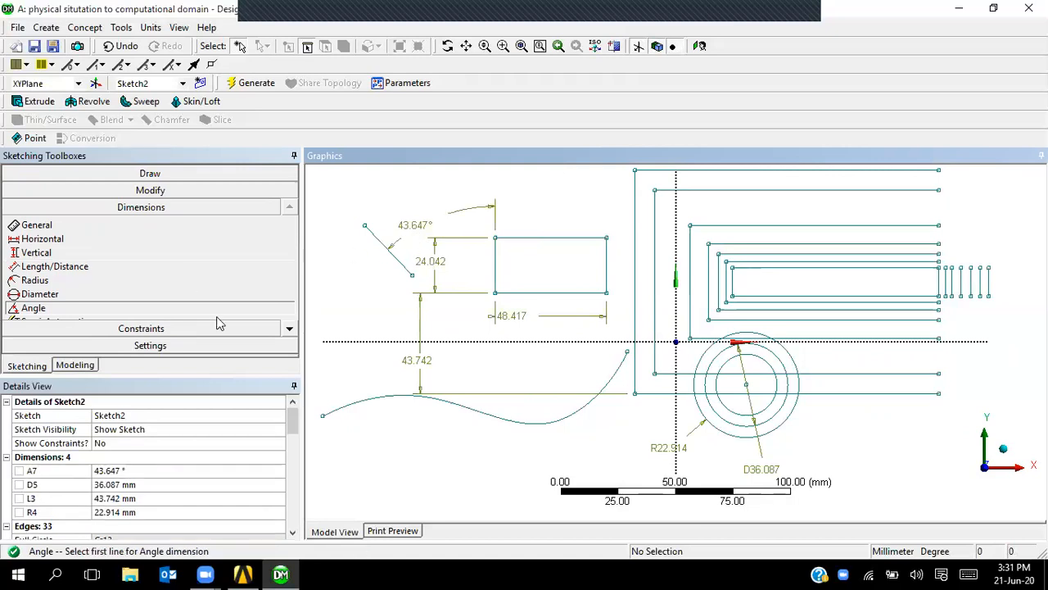
Undo the sloping line and all the dimensions added to the sketch, including the small rectangle's height and width.
click(290, 329)
click(290, 329)
click(289, 329)
click(290, 329)
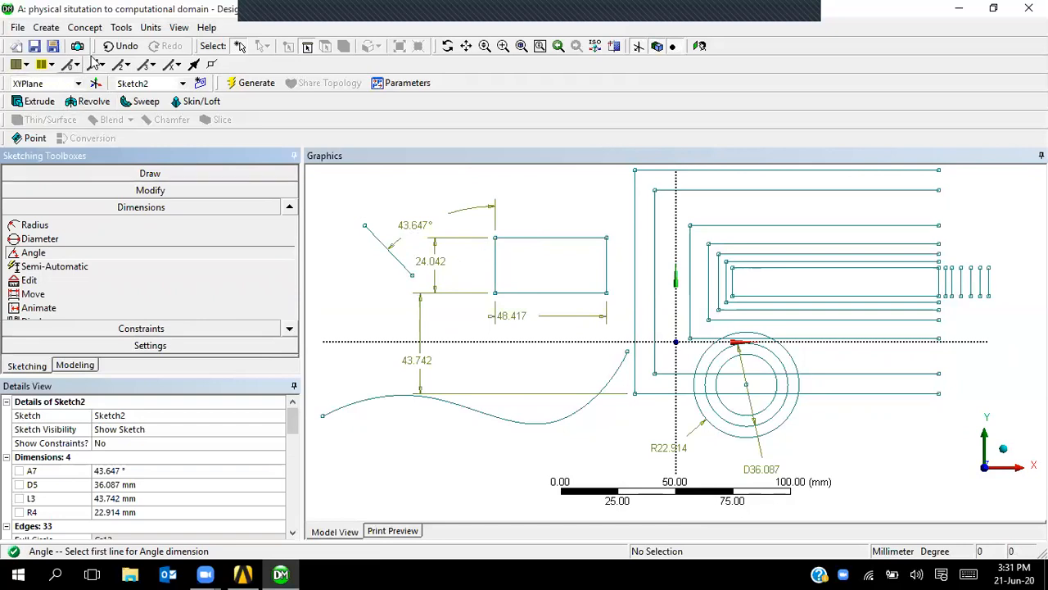
click(115, 47)
click(113, 46)
click(113, 47)
click(113, 46)
click(113, 46)
click(113, 47)
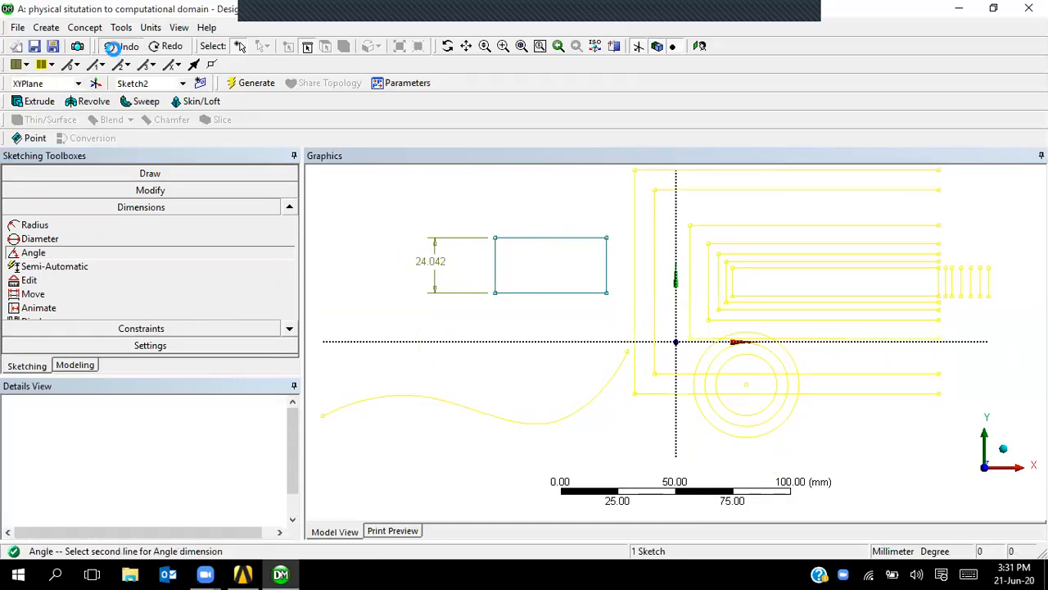
click(113, 46)
click(381, 255)
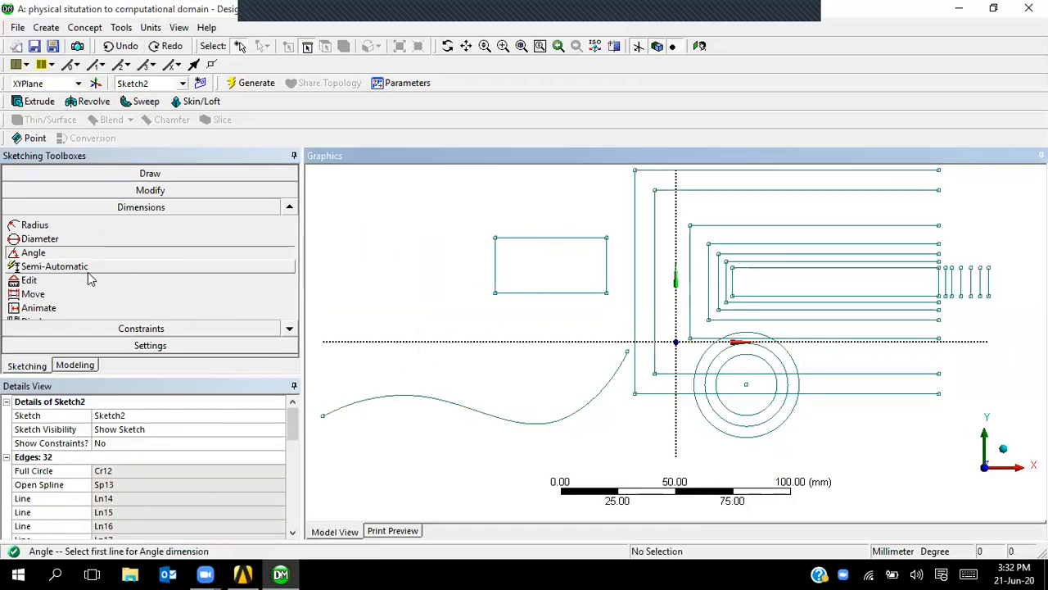
Start Semi-Automatic dimensioning and place the suggested diameter dimensions of the three concentric circles below the sketch.
click(54, 266)
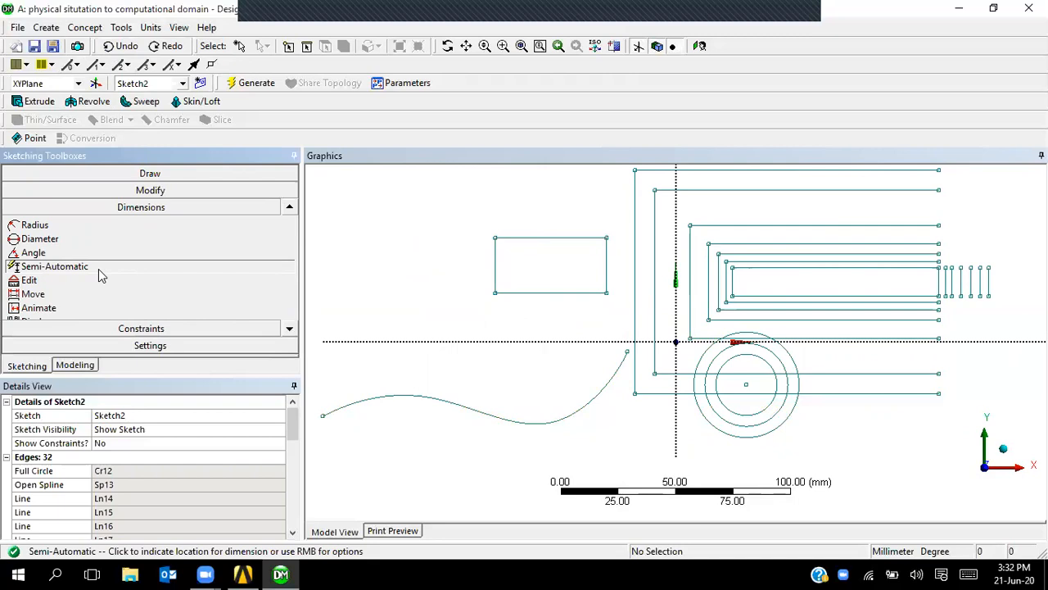
click(900, 459)
click(815, 457)
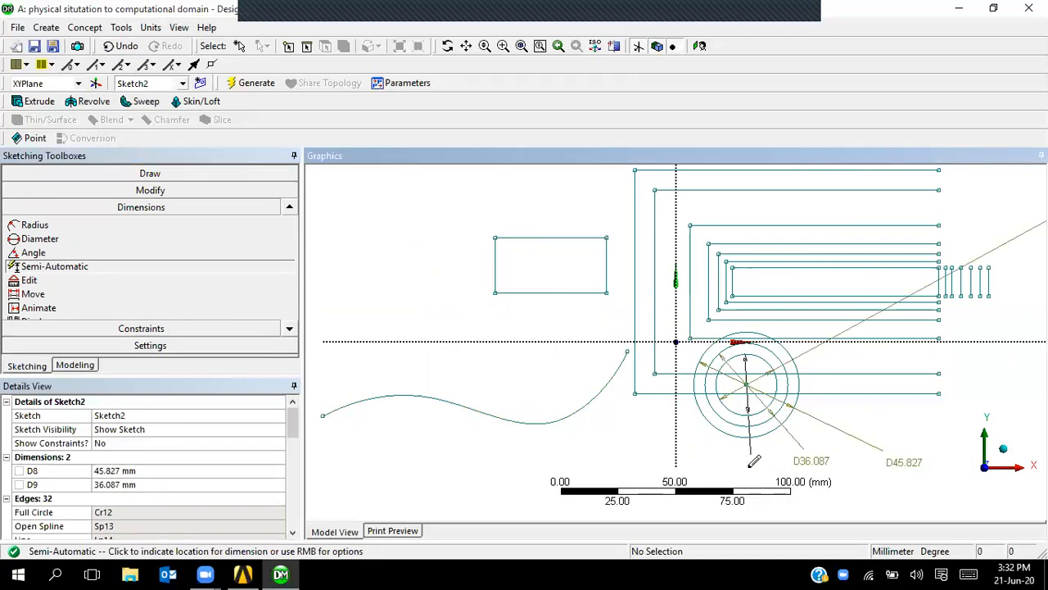
click(749, 460)
Place the suggested length dimensions of the six short vertical offset lines in a row below the sketch.
click(693, 456)
click(630, 450)
click(533, 456)
click(480, 457)
click(429, 452)
click(377, 435)
Place the next nine suggested length dimensions for the nested outlines' horizontal lines and innermost vertical side, stacked beside the sketch.
click(359, 385)
click(349, 359)
click(348, 331)
click(354, 305)
click(354, 267)
click(353, 237)
click(364, 203)
click(370, 185)
click(402, 205)
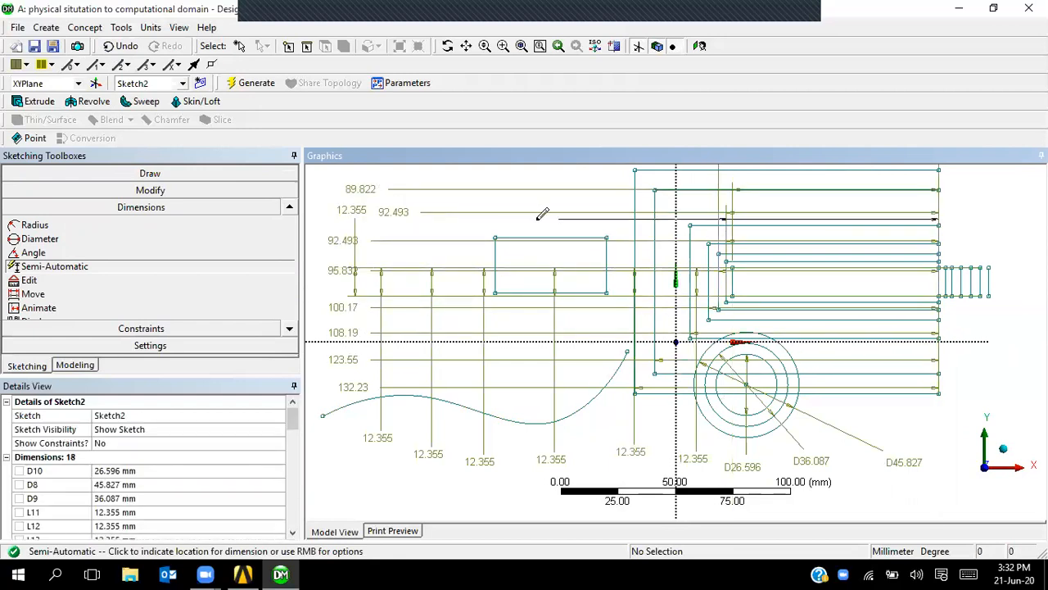
Place the suggested length dimensions of the remaining upper horizontal lines of the nested outlines above the sketch.
scroll(551, 227, down, 3)
click(583, 236)
click(563, 205)
click(501, 214)
click(446, 220)
click(422, 228)
Place the suggested dimensions for the nested outlines' vertical sides and for the small rectangle's height and width.
click(387, 235)
click(368, 239)
click(352, 244)
click(324, 227)
click(325, 204)
click(353, 187)
click(394, 187)
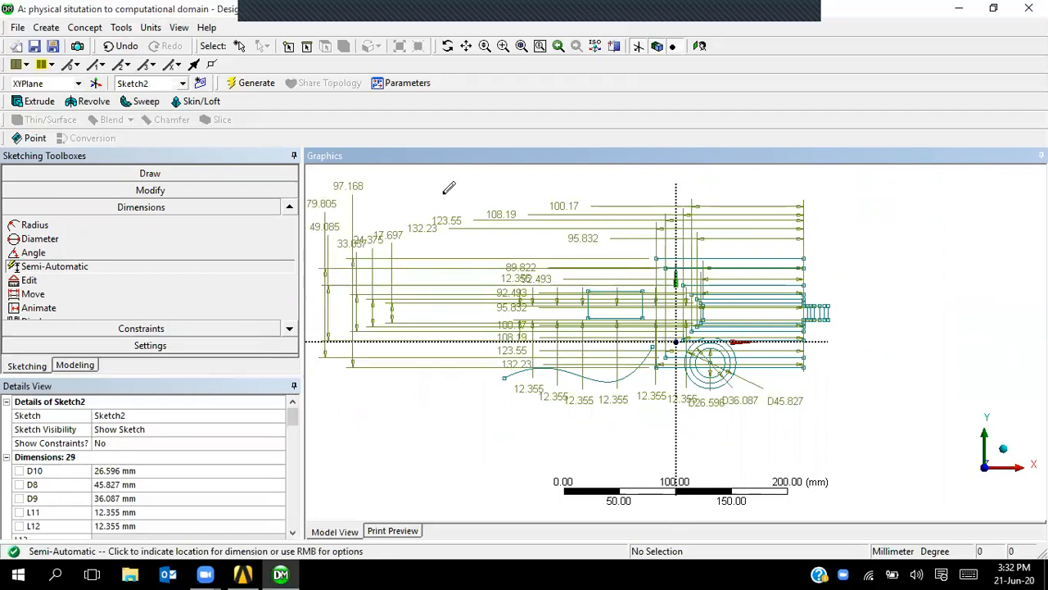
click(503, 193)
Place the suggested horizontal and vertical position dimensions above the sketch and along its right-hand side.
click(556, 185)
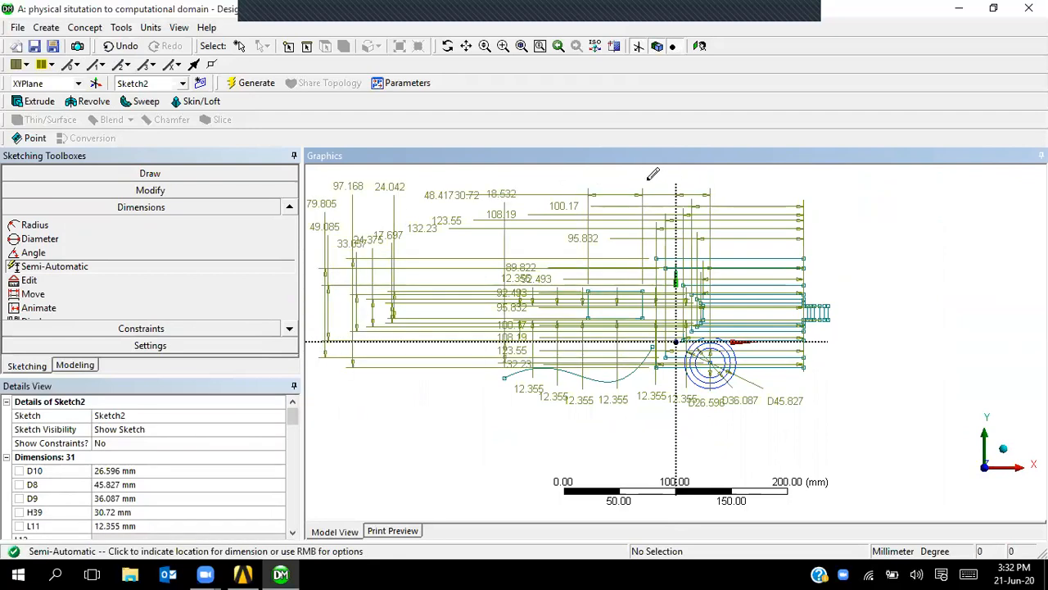
click(751, 177)
click(887, 203)
click(903, 247)
click(910, 286)
click(909, 311)
click(898, 391)
click(890, 412)
Place the last suggested position dimensions below the sketch, through to the spline's starting point, to complete Semi-Automatic dimensioning.
click(823, 446)
click(800, 447)
click(695, 442)
click(599, 435)
click(500, 435)
click(440, 390)
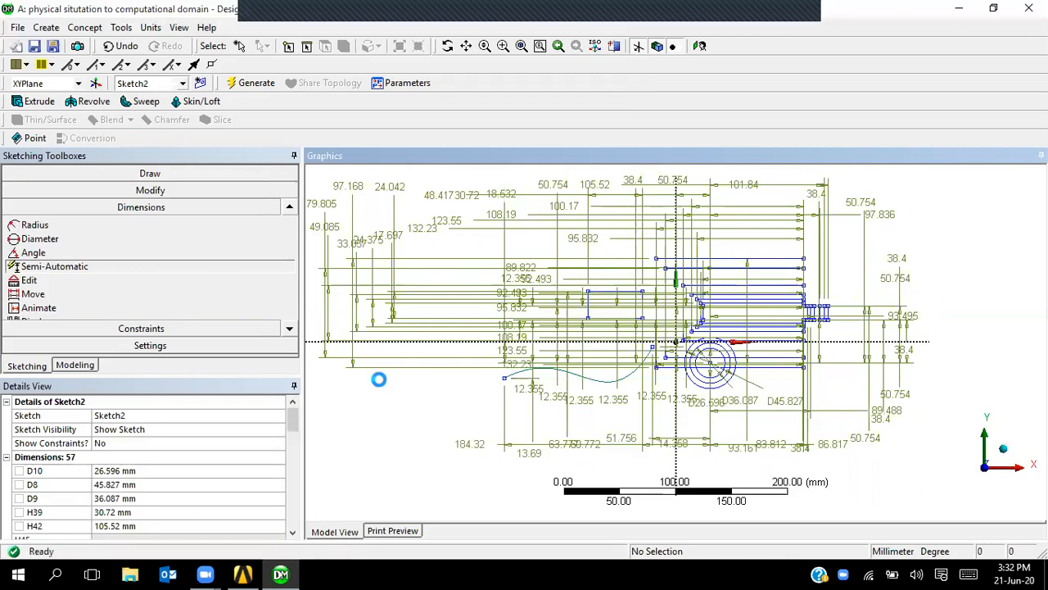
Open the value of the horizontal dimension between the circles' centre and the spline's starting point with the Edit dimension tool.
scroll(417, 417, down, 3)
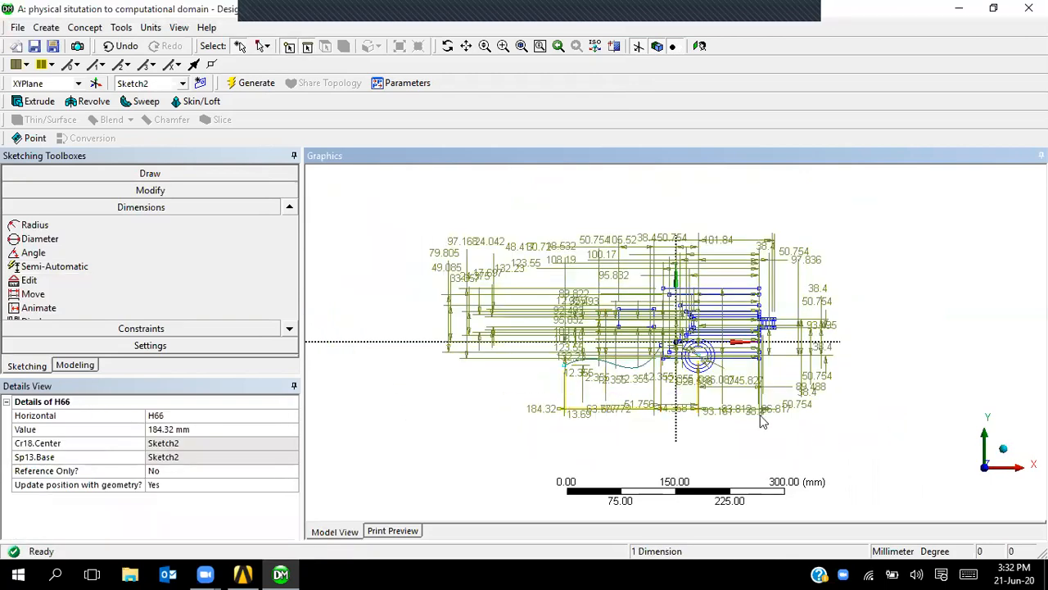
scroll(760, 418, down, 3)
scroll(676, 302, up, 8)
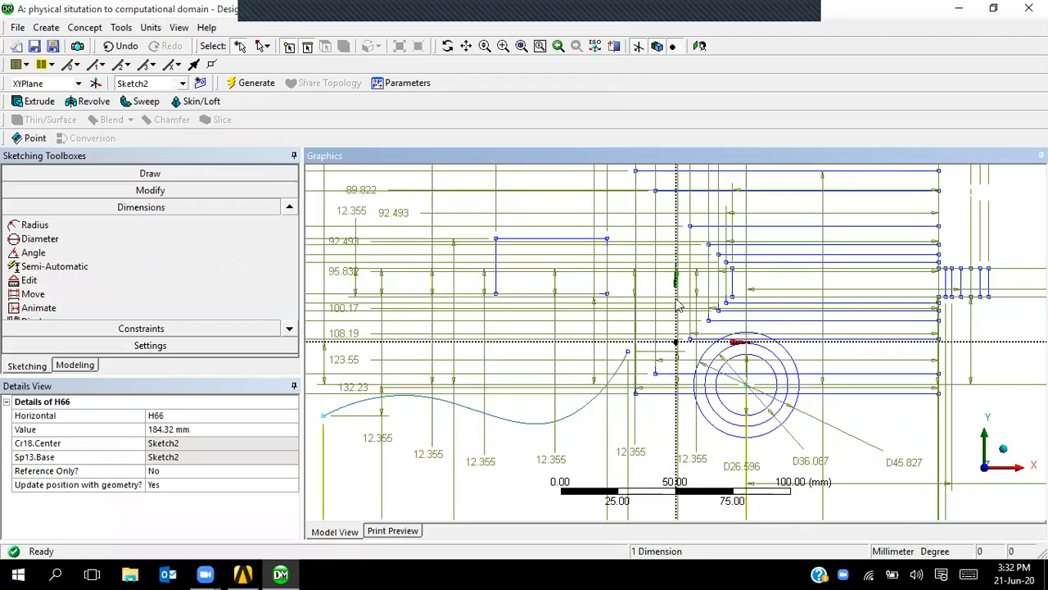
scroll(793, 351, down, 5)
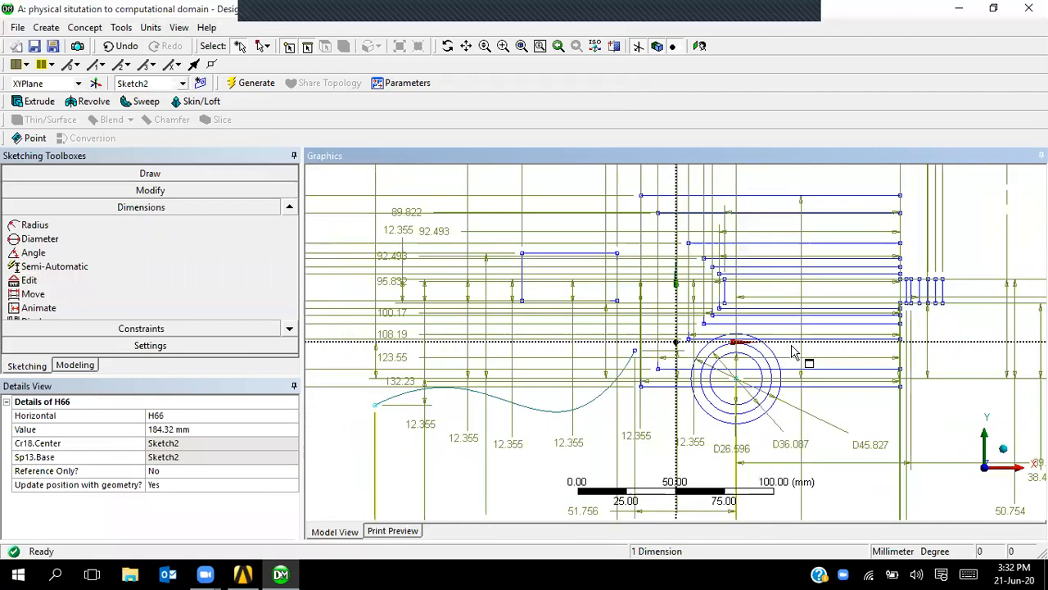
scroll(856, 385, down, 1)
ctrl+middle_drag(818, 381, 804, 360)
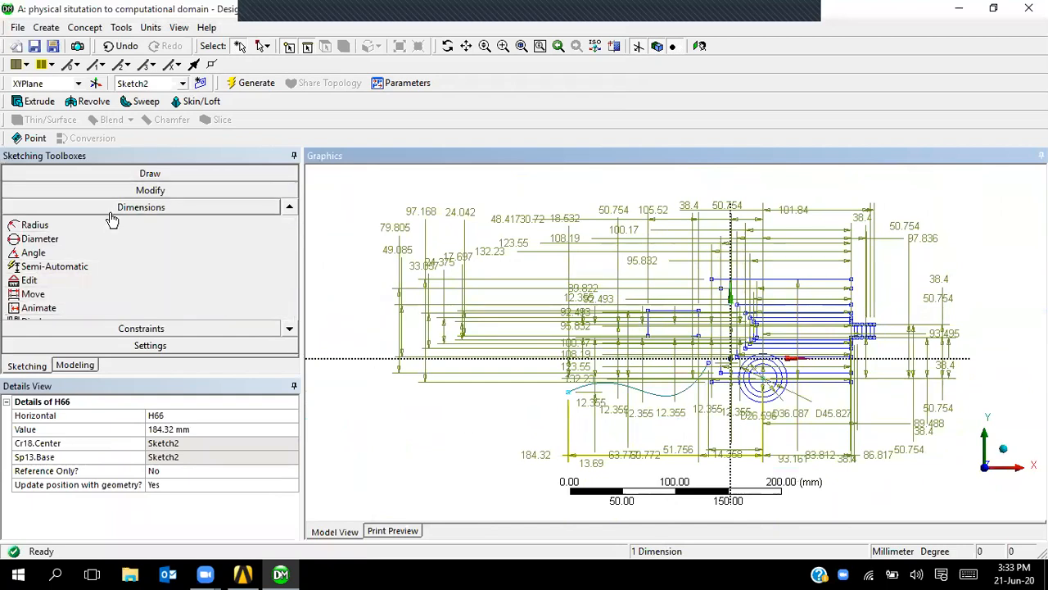
click(104, 285)
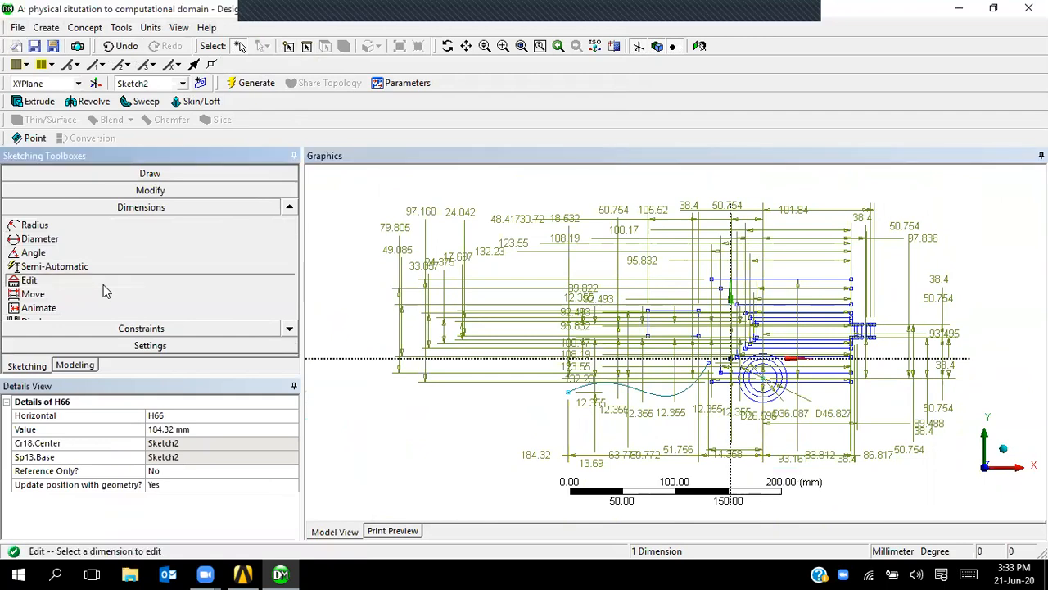
click(187, 430)
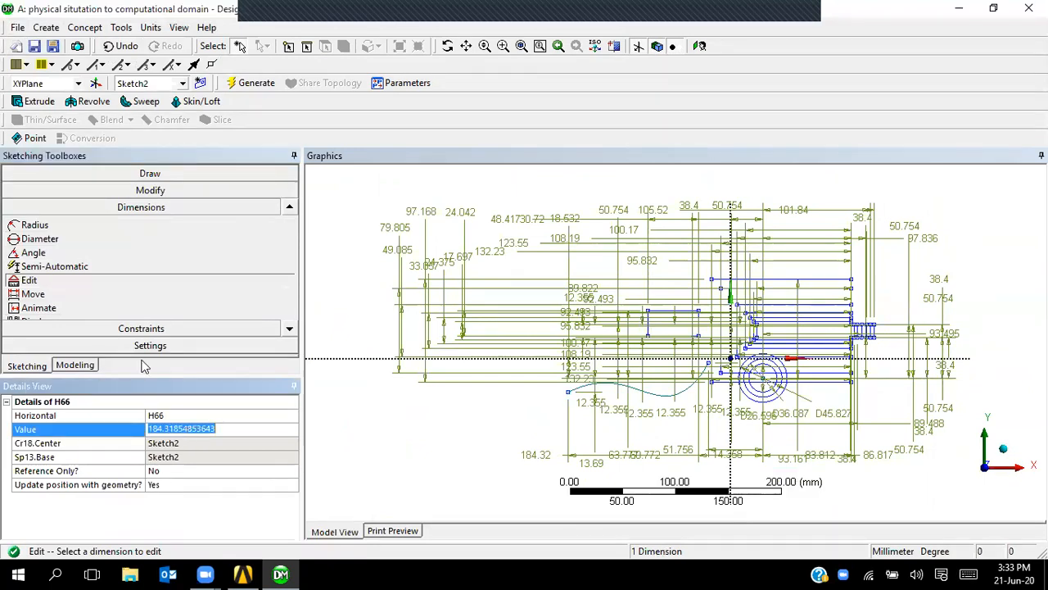
Move the 97.168 mm dimension farther out to the upper left, and the 24.042 mm and 49.085 mm dimensions below the sketch.
click(111, 293)
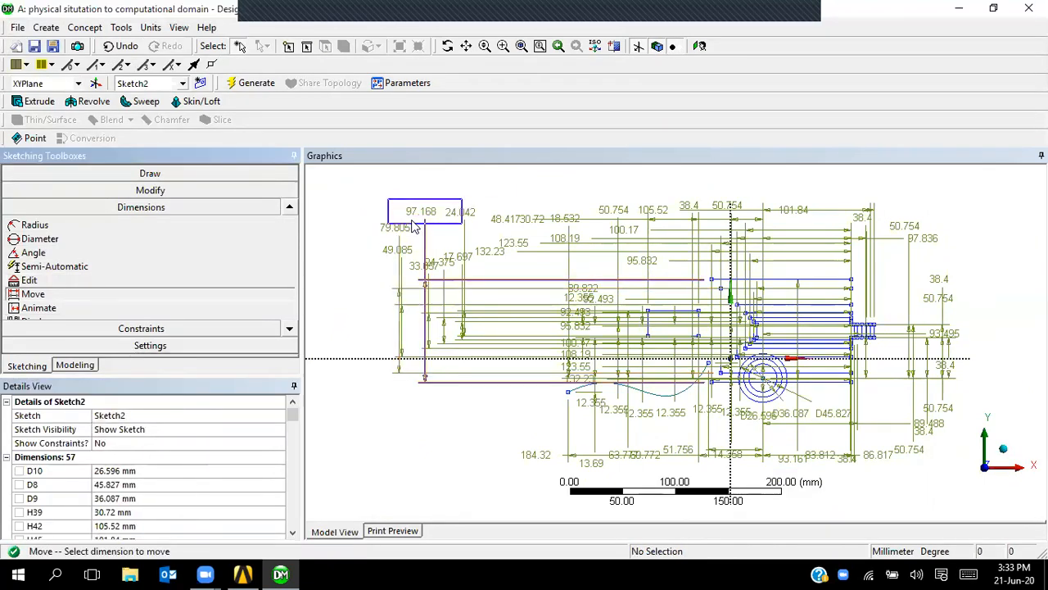
drag(413, 226, 339, 189)
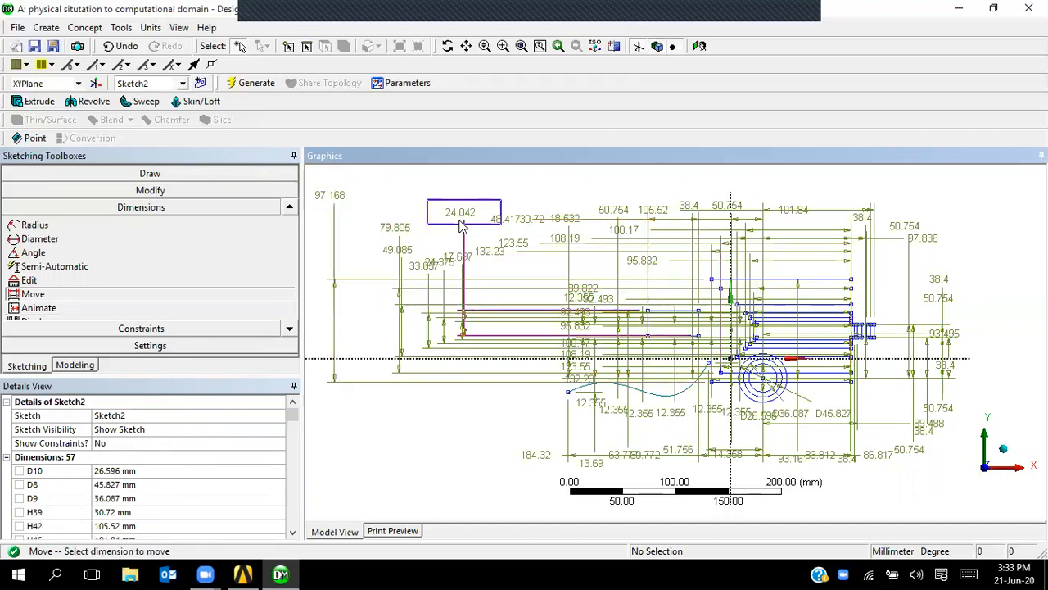
drag(461, 226, 446, 465)
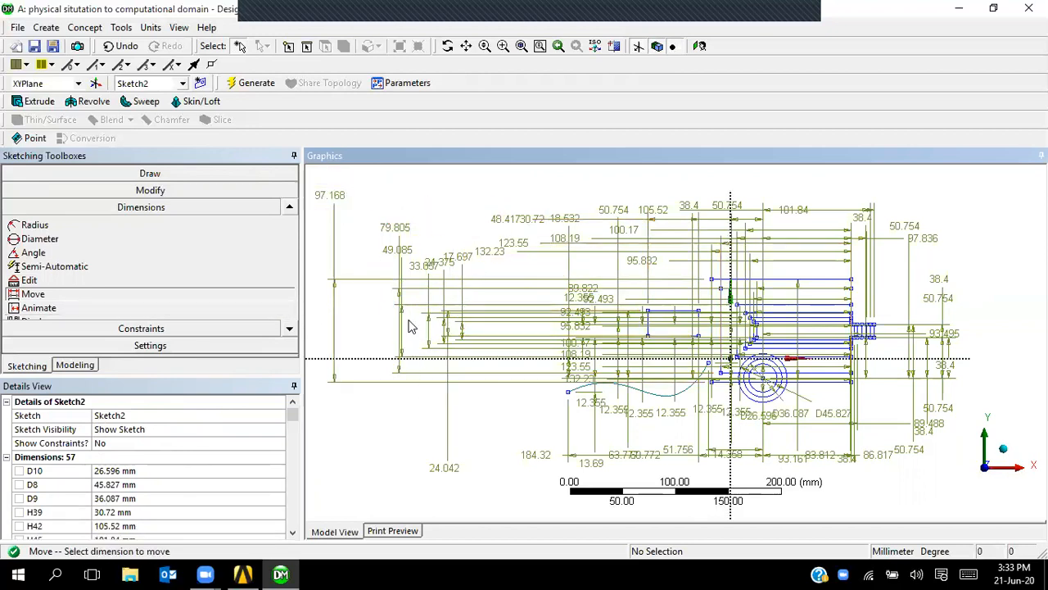
drag(402, 278, 386, 450)
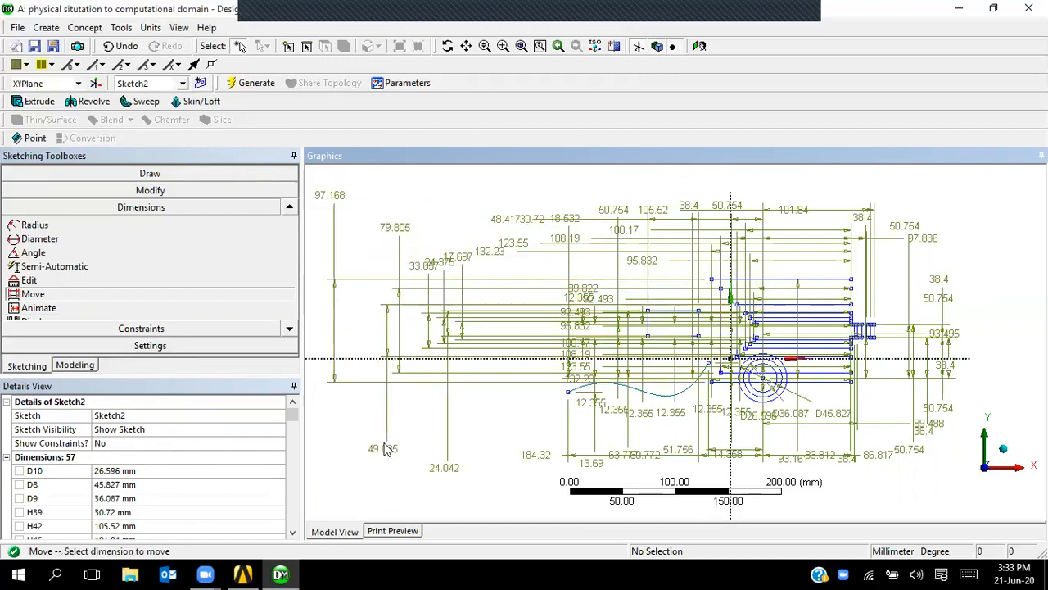
Try the Animate dimension tool with 3 cycles on the 97.168 mm vertical dimension.
click(294, 319)
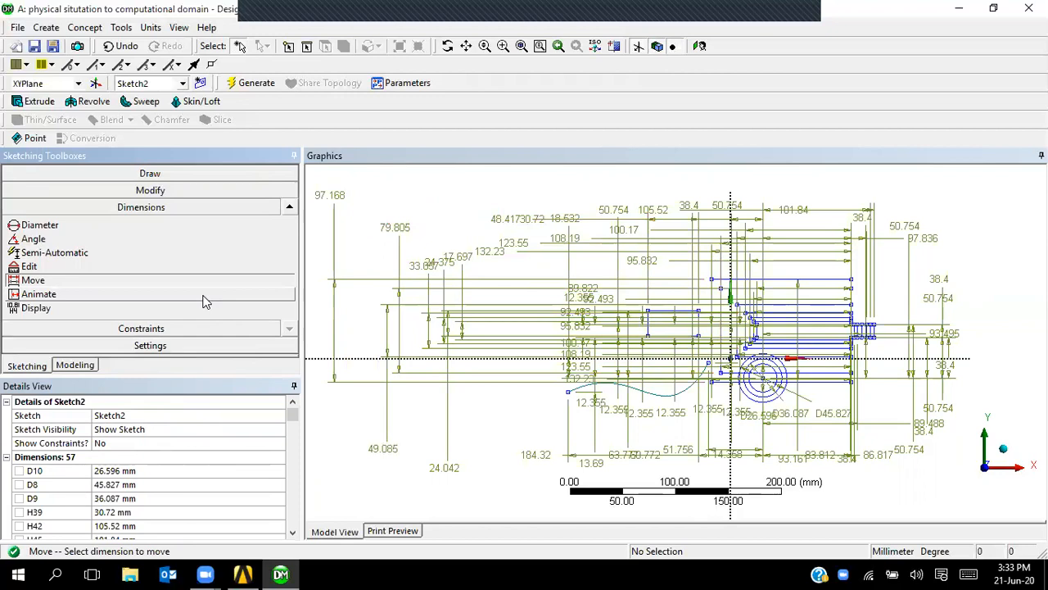
click(204, 296)
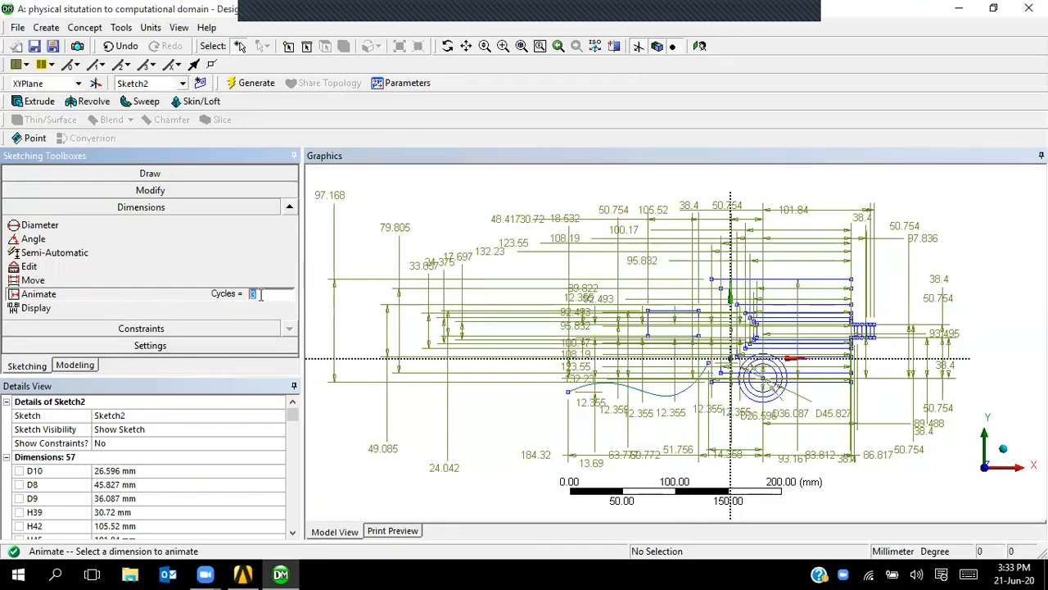
click(333, 201)
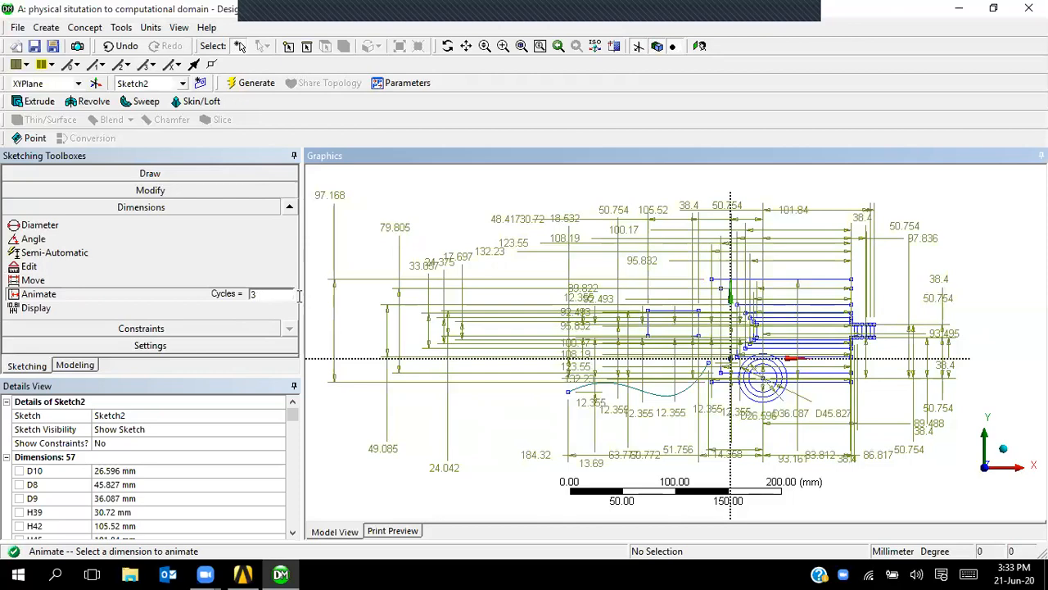
click(333, 293)
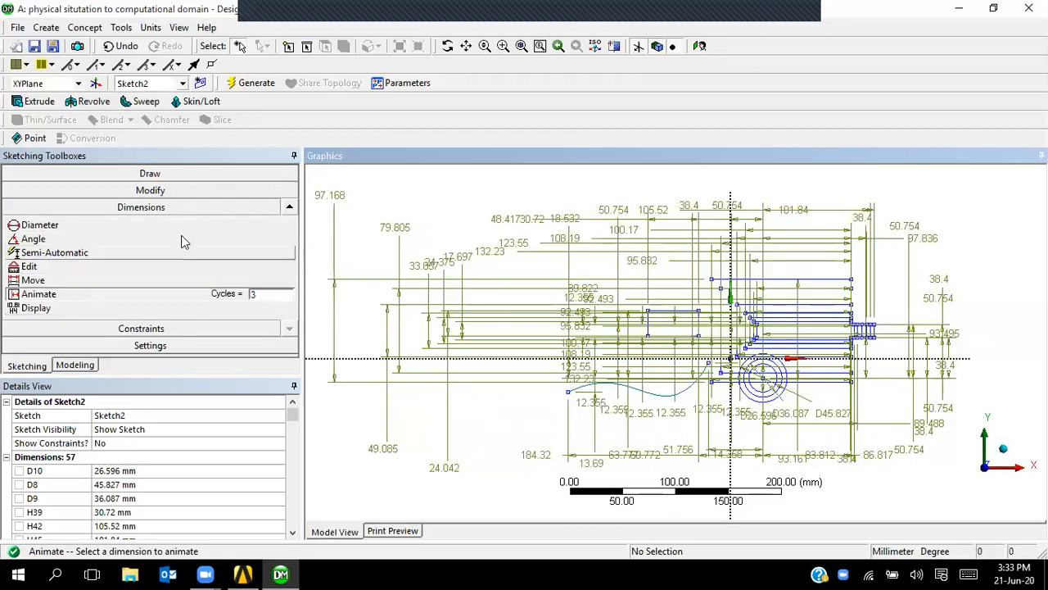
Clear the whole existing model and start over with an empty one.
click(16, 47)
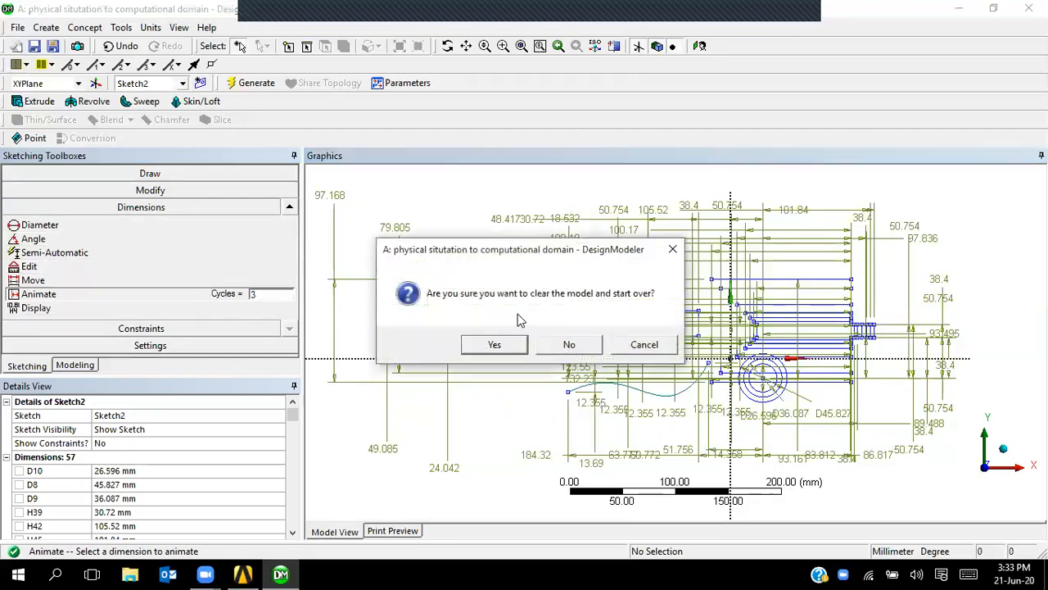
click(562, 347)
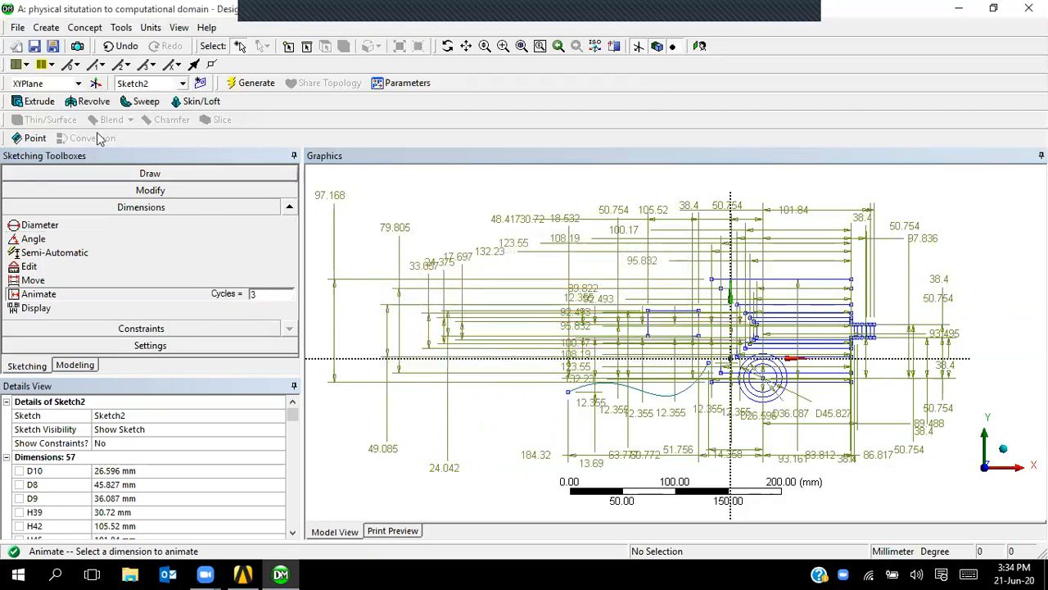
click(17, 29)
click(49, 60)
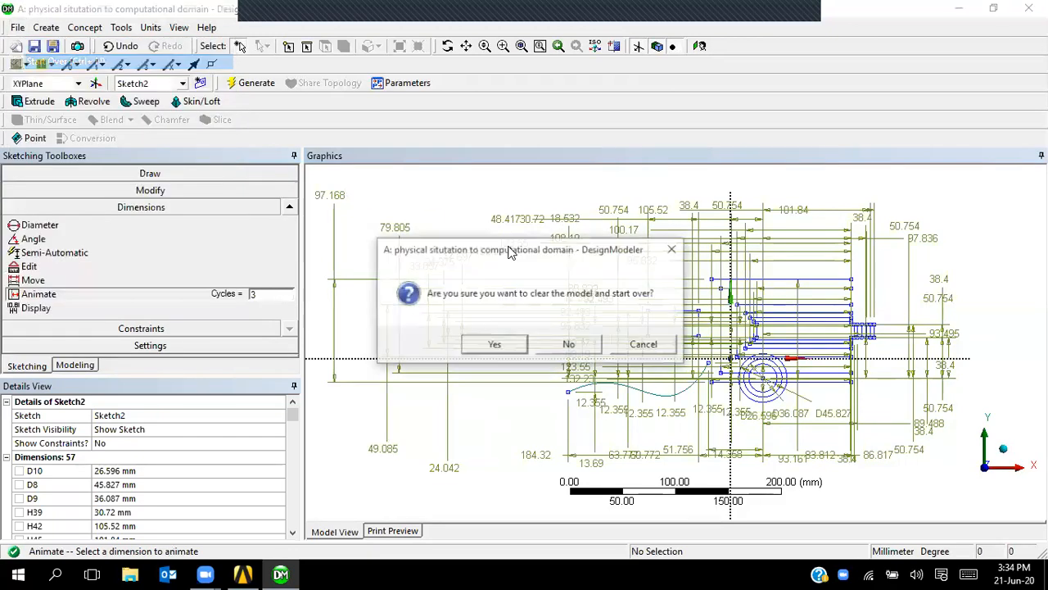
click(494, 345)
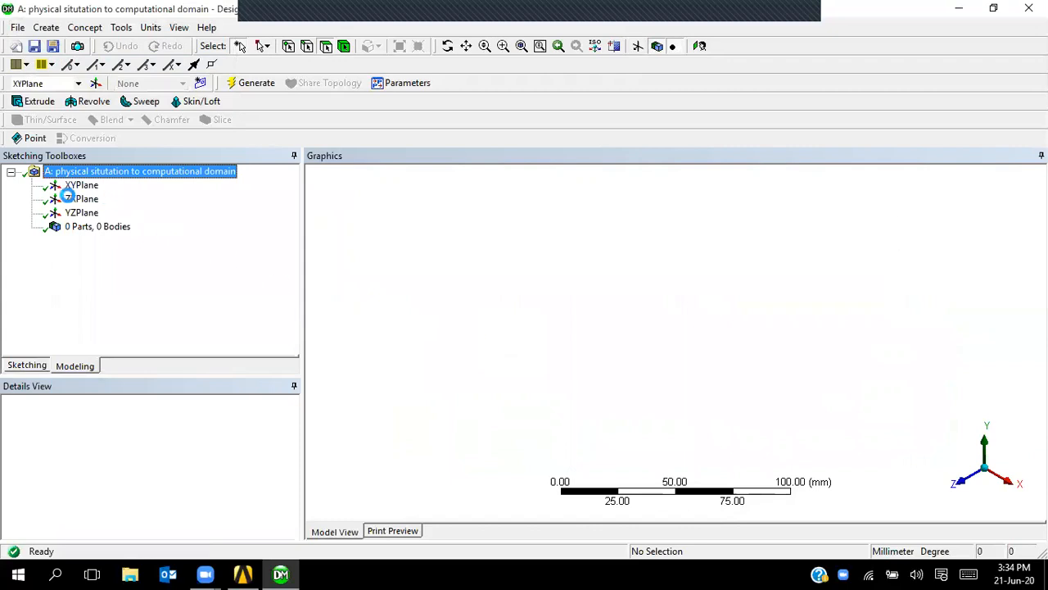
Start sketching on XYPlane viewed face-on and draw a horizontal rectangle in the quadrant above and left of the origin.
click(33, 366)
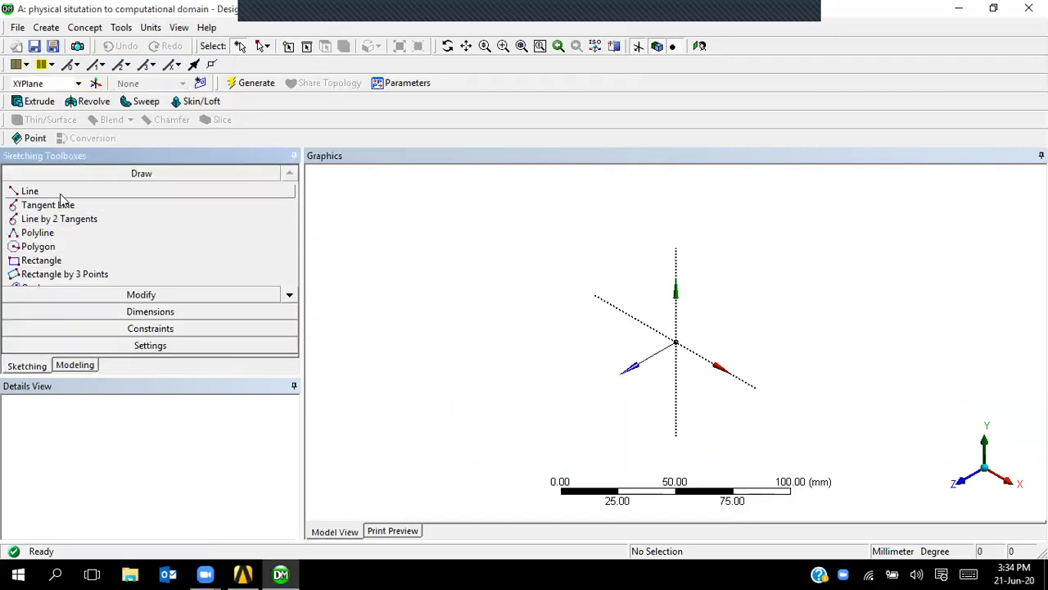
click(959, 479)
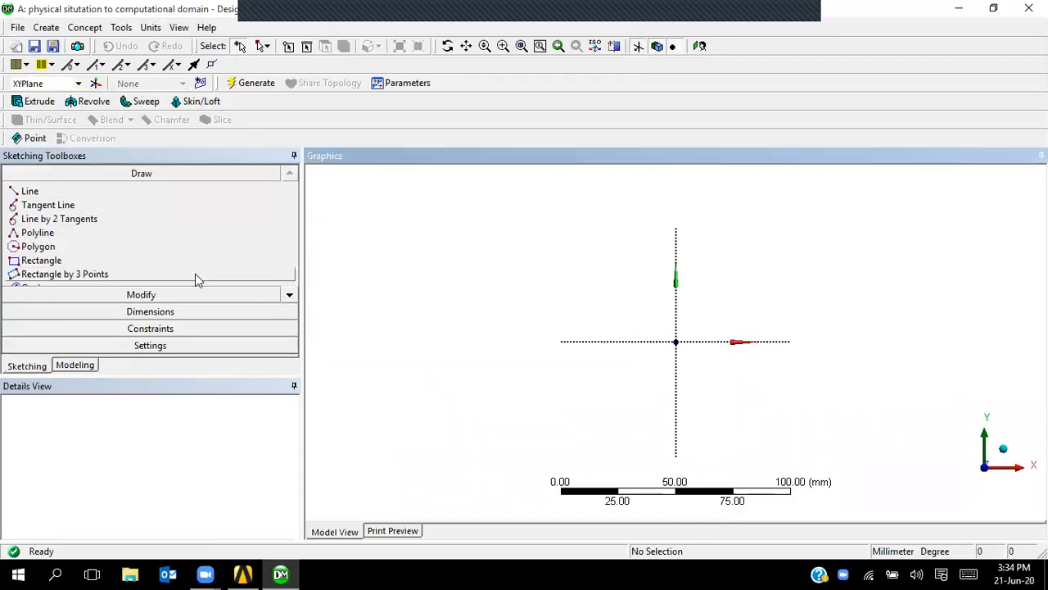
click(49, 261)
click(401, 238)
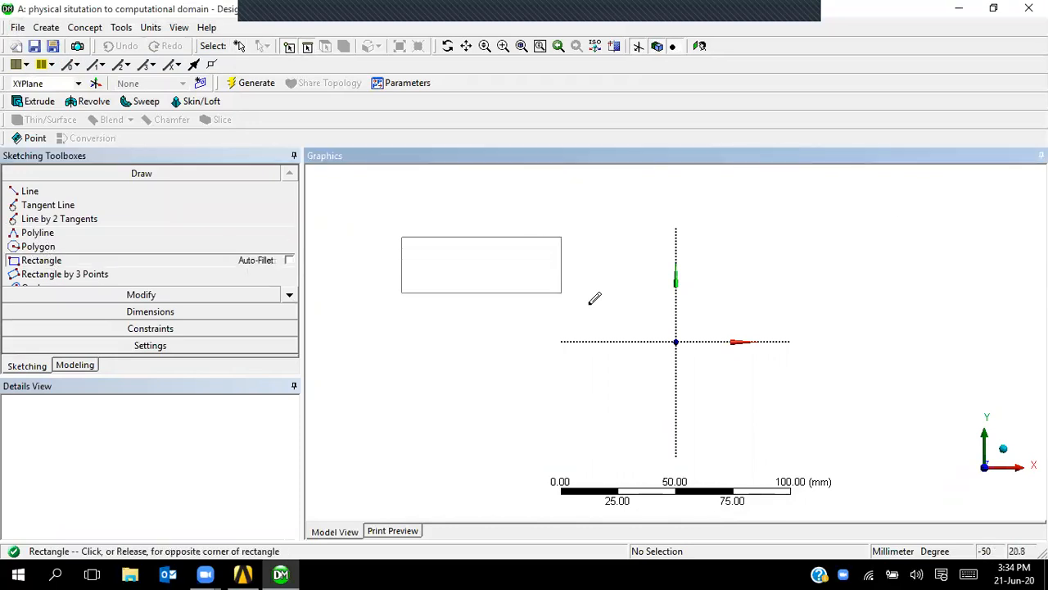
click(598, 309)
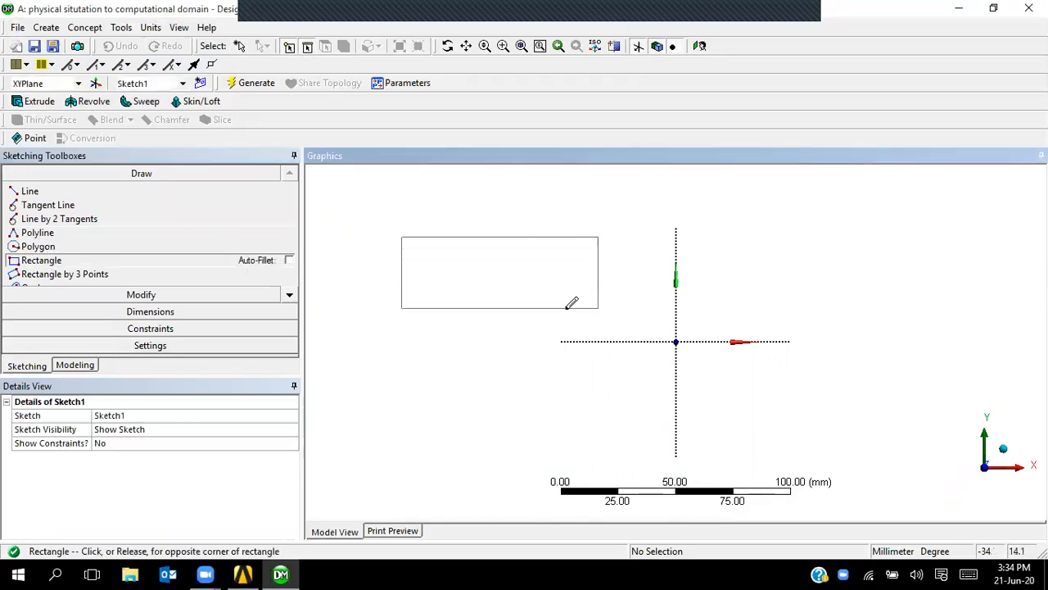
Draw a tilted rectangle by 3 points in the quadrant above and right of the origin.
click(69, 273)
click(896, 325)
click(823, 264)
click(931, 209)
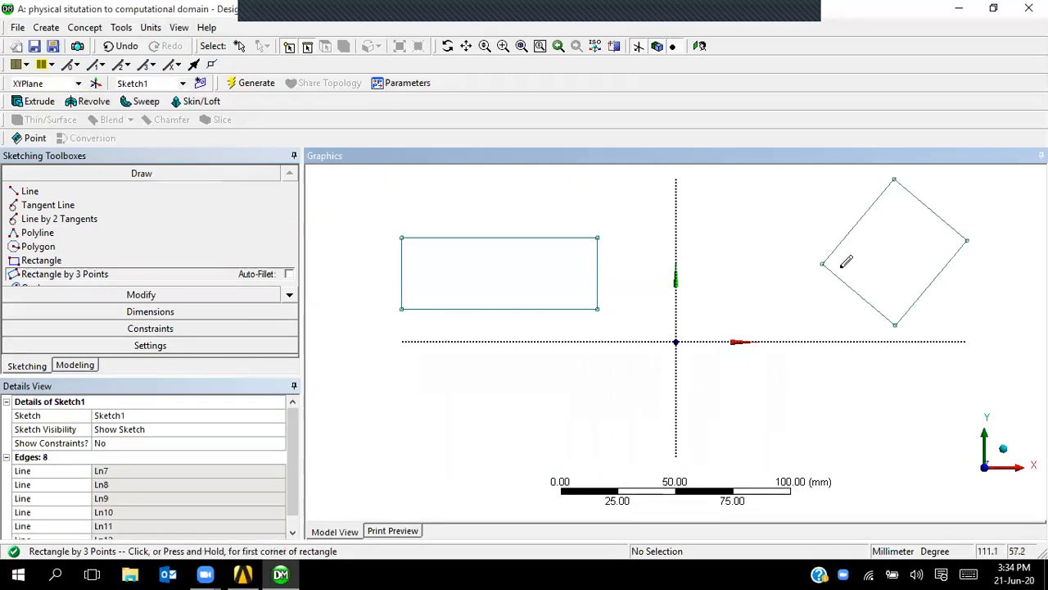
Draw a slanted line rising to the right, in the quadrant below and left of the origin.
click(159, 191)
click(385, 459)
click(508, 416)
Draw a circle in the quadrant below and right of the origin, beneath the tilted rectangle.
click(289, 295)
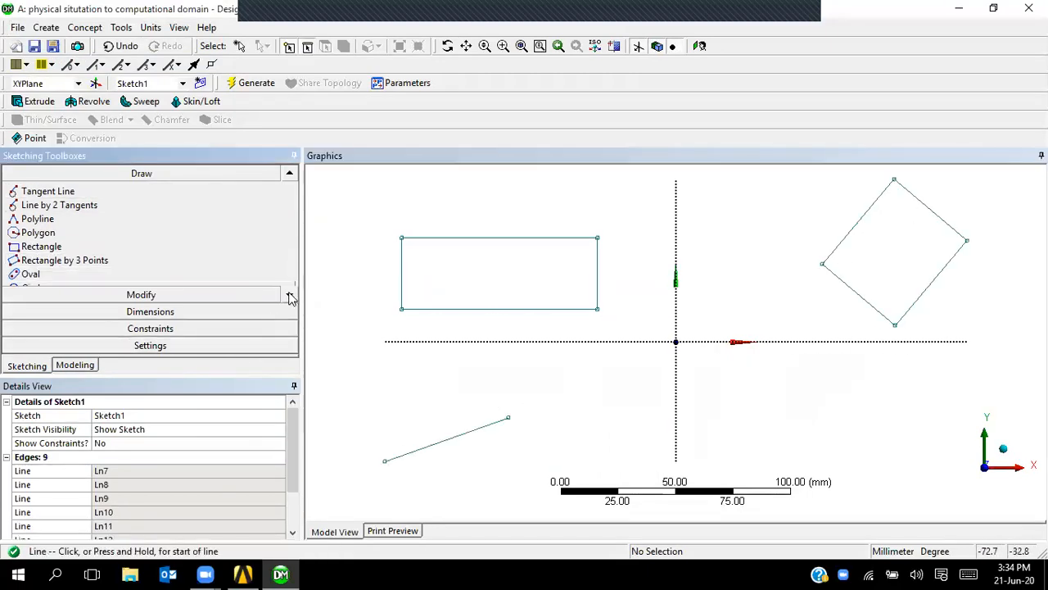
click(289, 295)
click(249, 275)
click(872, 463)
click(934, 465)
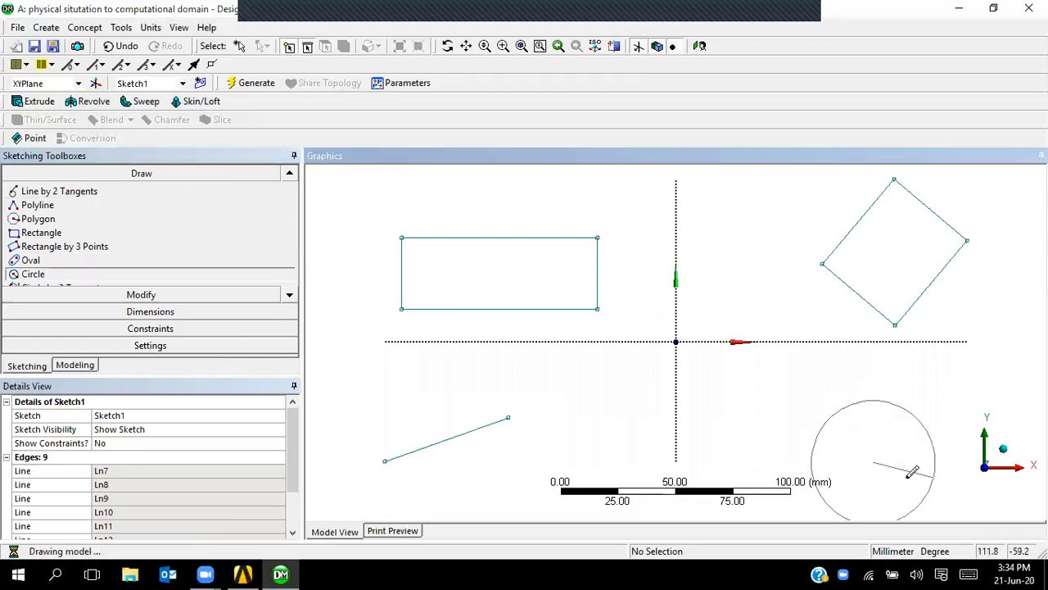
Draw a slightly tilted oval below the origin, between the slanted line and the circle.
click(123, 259)
click(608, 436)
click(714, 442)
click(721, 417)
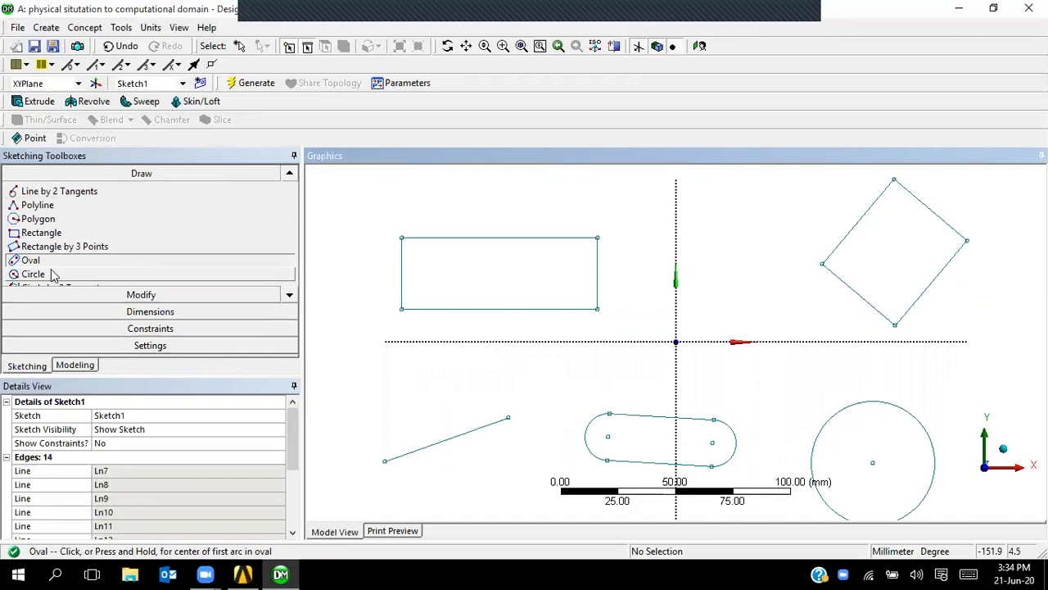
Apply a Fixed constraint to the slanted line without fixing its endpoints.
click(172, 332)
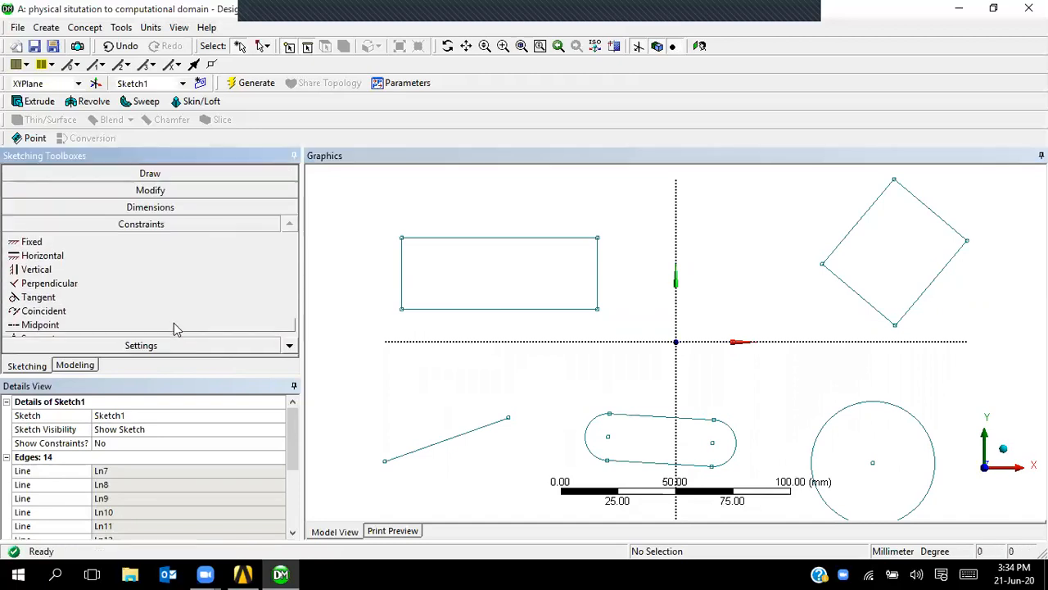
click(107, 245)
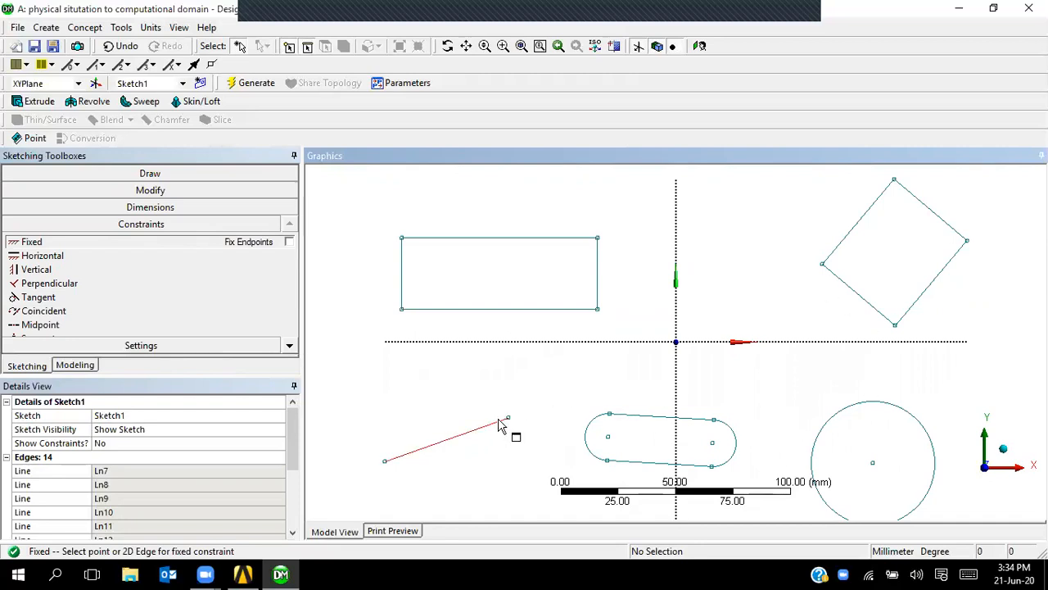
Try a Horizontal constraint on the oval's upper straight edge and undo it.
click(98, 257)
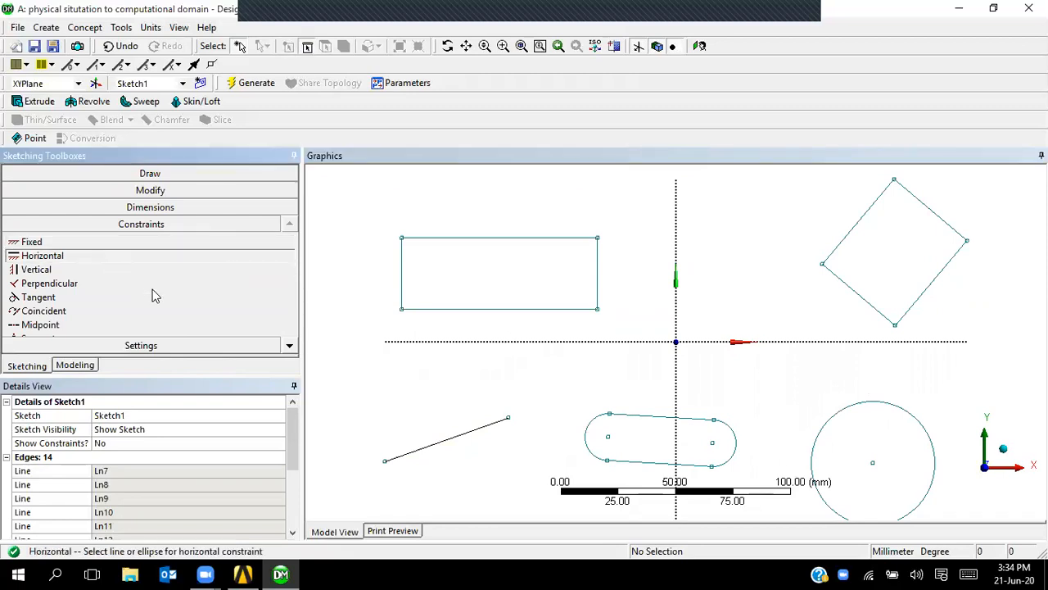
click(653, 423)
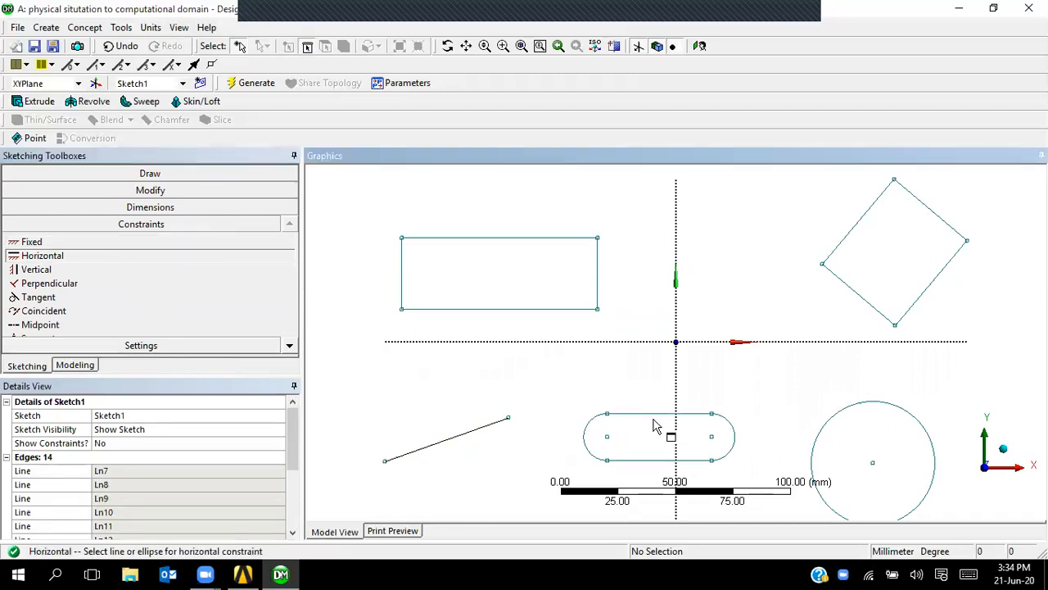
click(121, 46)
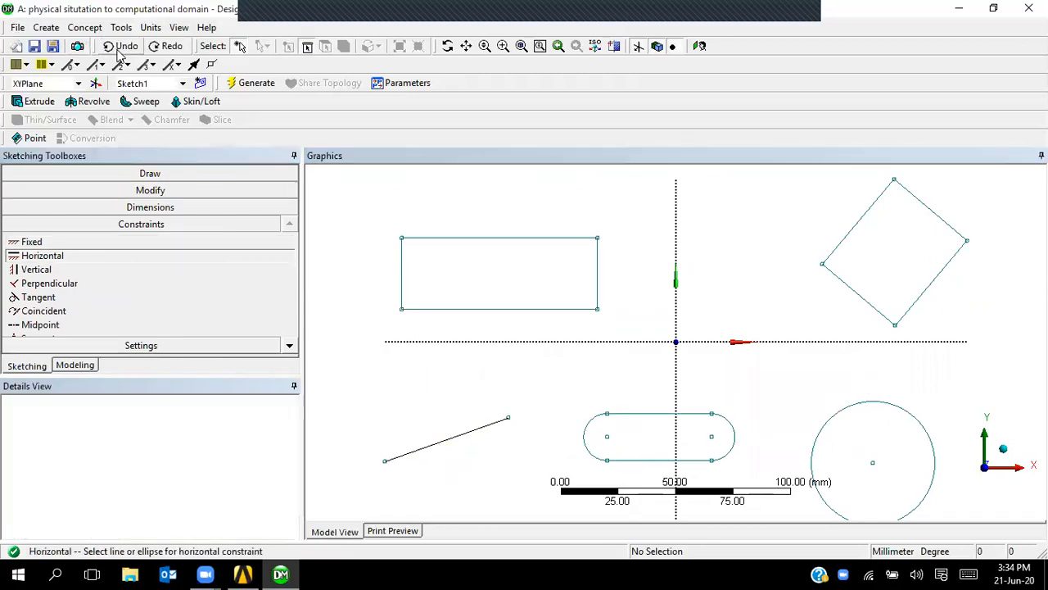
Try a Vertical constraint on the oval's upper straight edge and undo it.
click(36, 270)
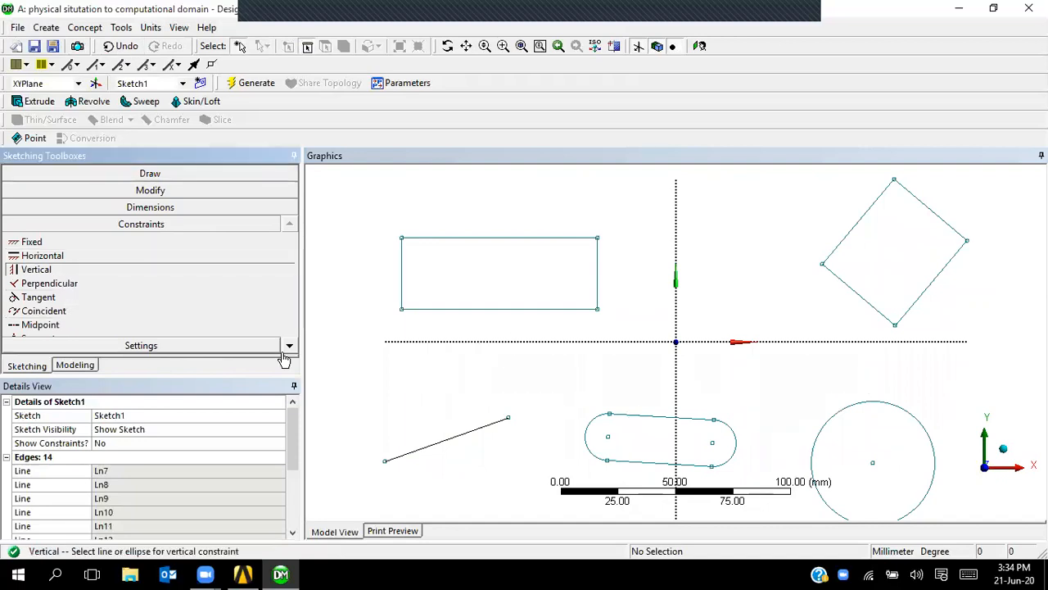
click(641, 422)
scroll(649, 434, down, 2)
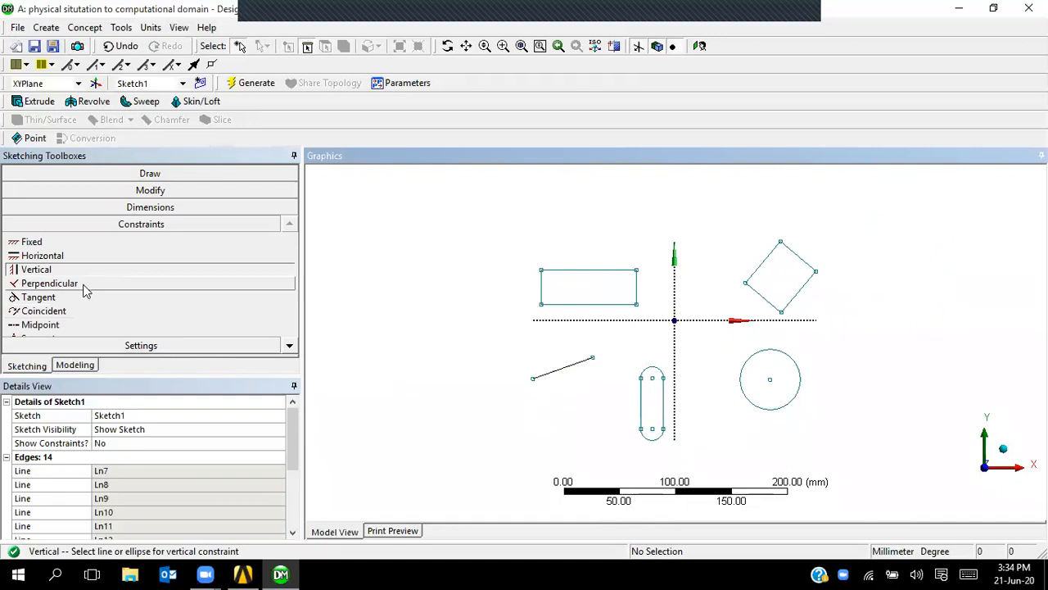
click(121, 46)
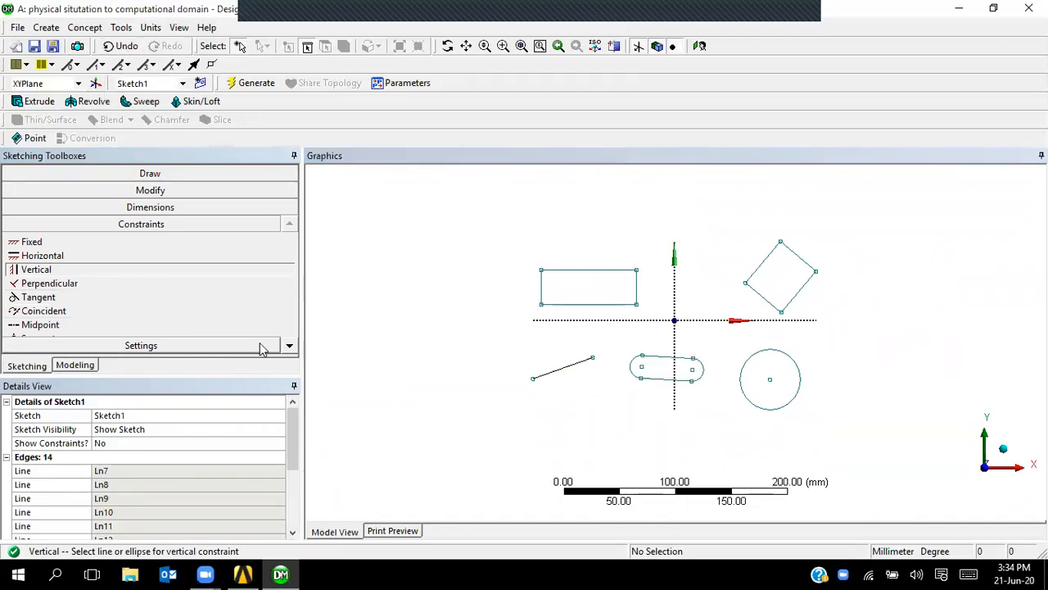
Make the oval's upper straight edge perpendicular to the right side of the horizontal rectangle.
click(49, 283)
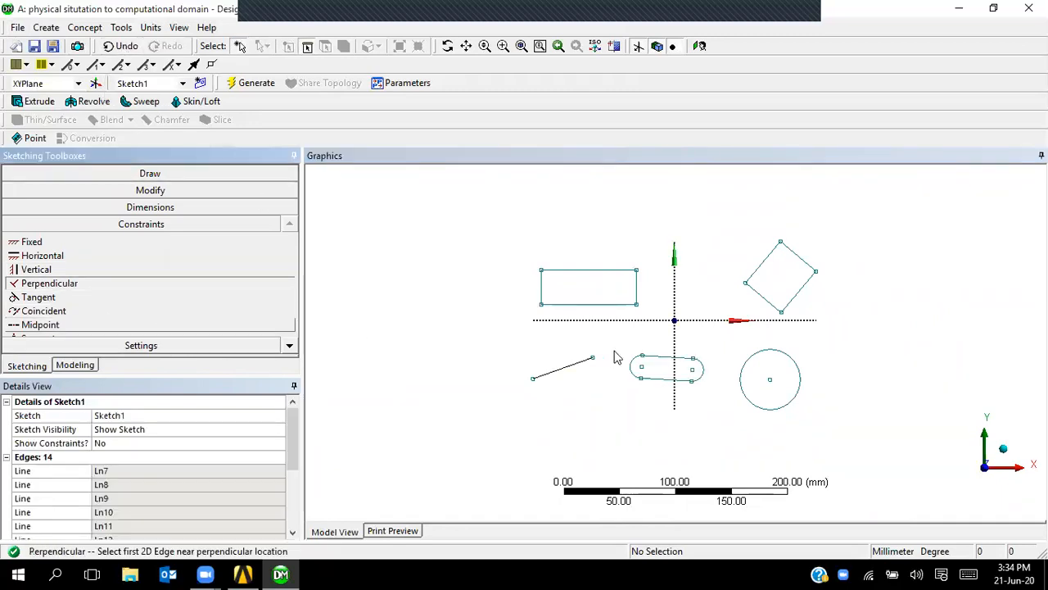
click(637, 295)
click(667, 357)
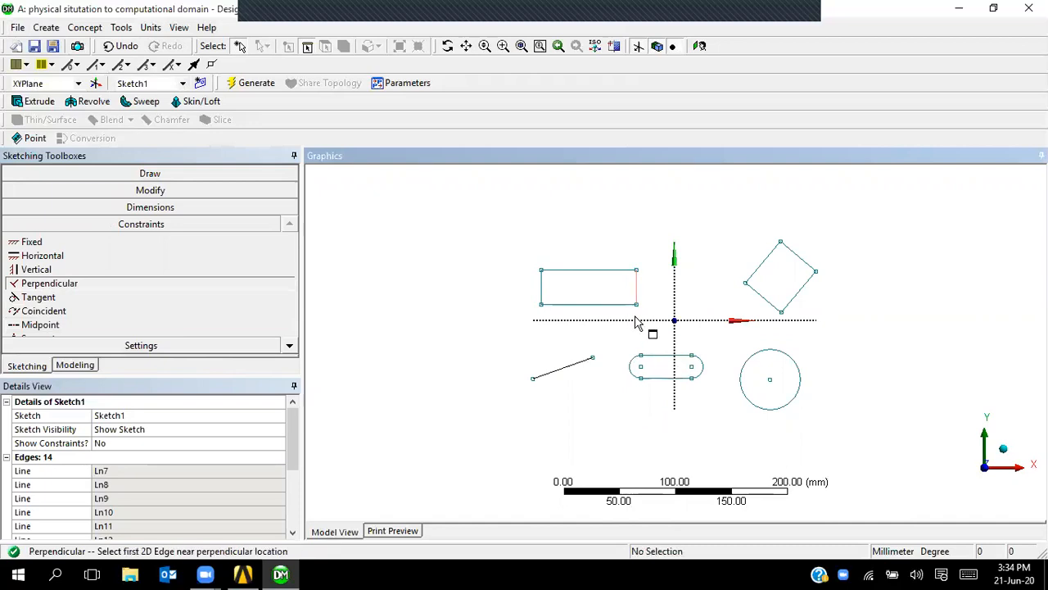
Try a Tangent constraint between the fixed slanted line and the circle.
click(99, 298)
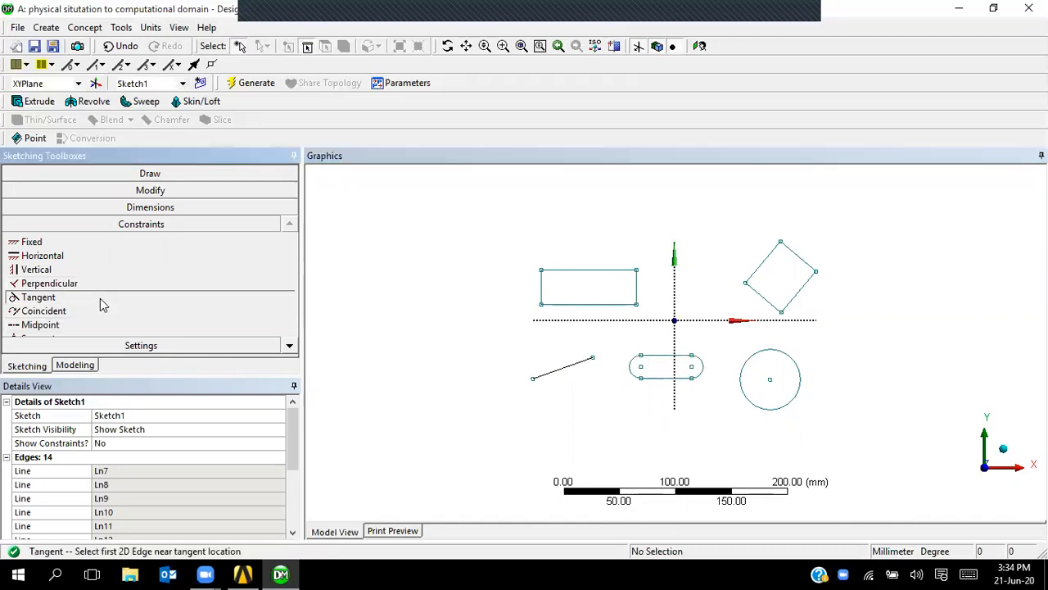
click(574, 364)
click(768, 358)
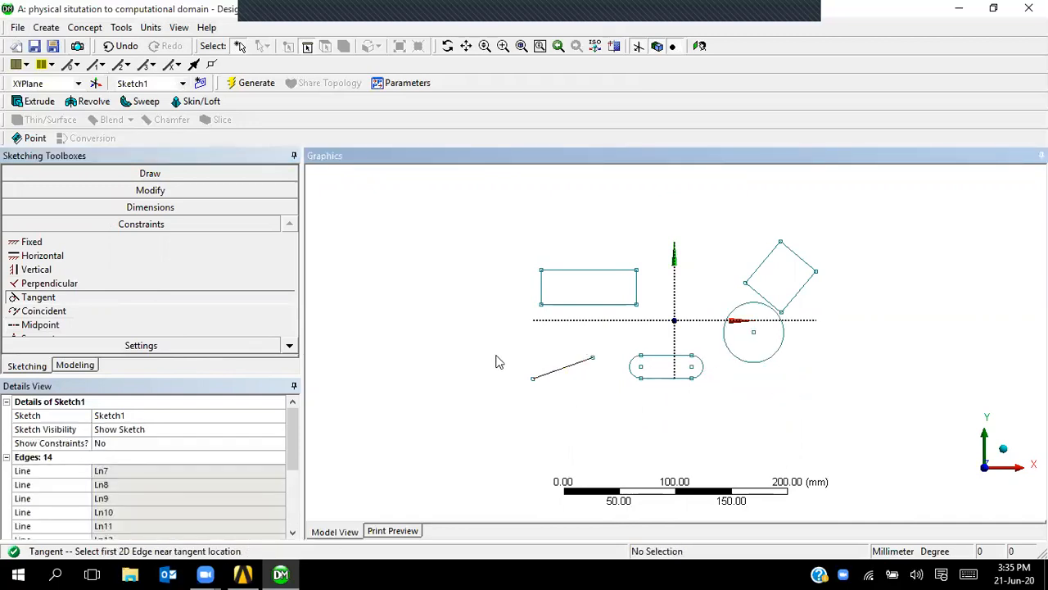
Try Coincident constraints joining the circle's centre and the tilted rectangle's lowest corner to the oval's right arc centre.
click(158, 312)
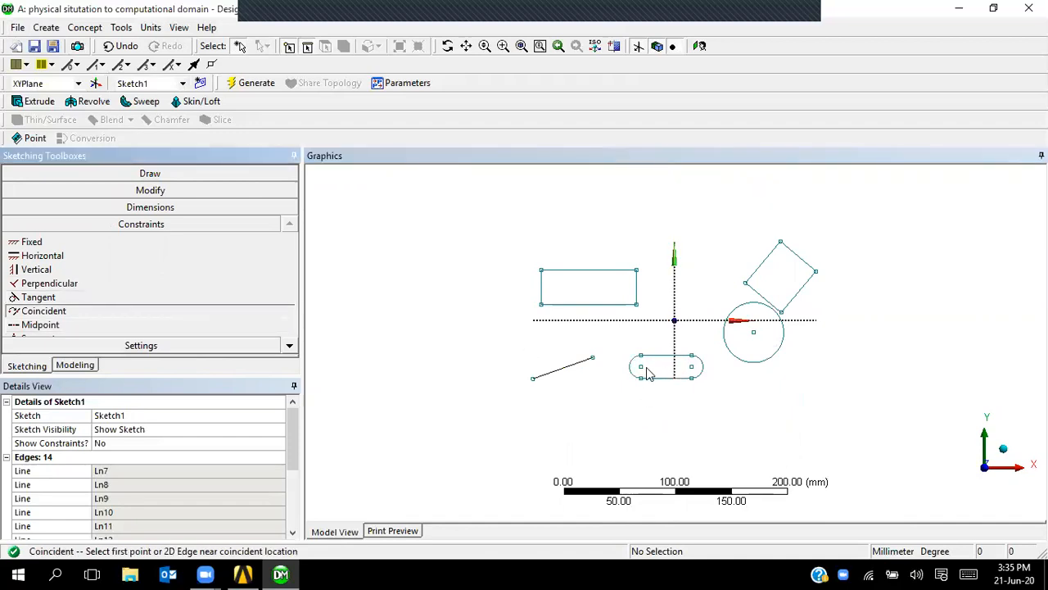
click(692, 366)
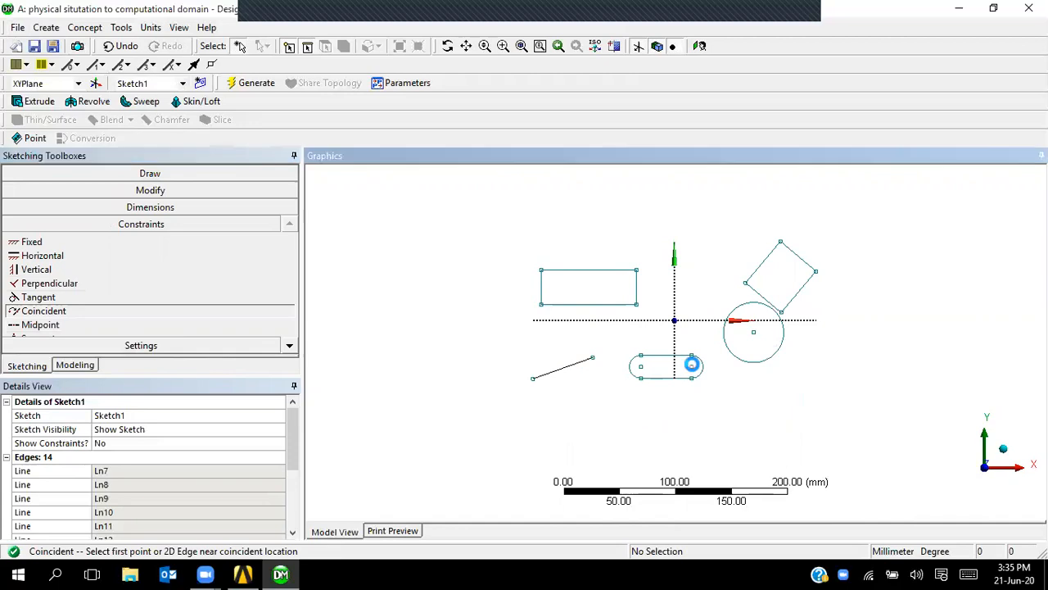
click(755, 338)
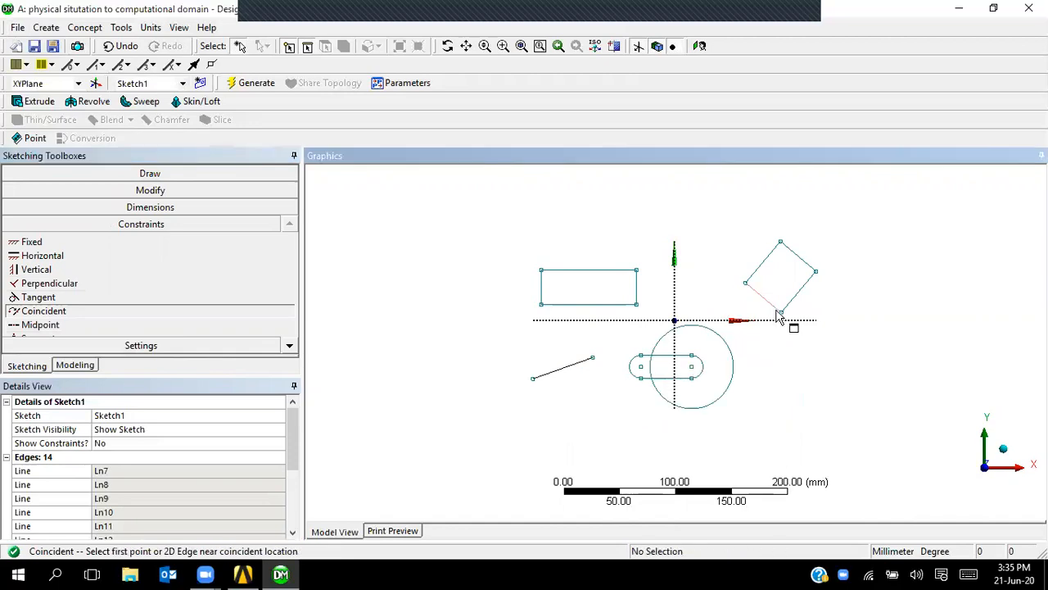
click(781, 312)
click(692, 374)
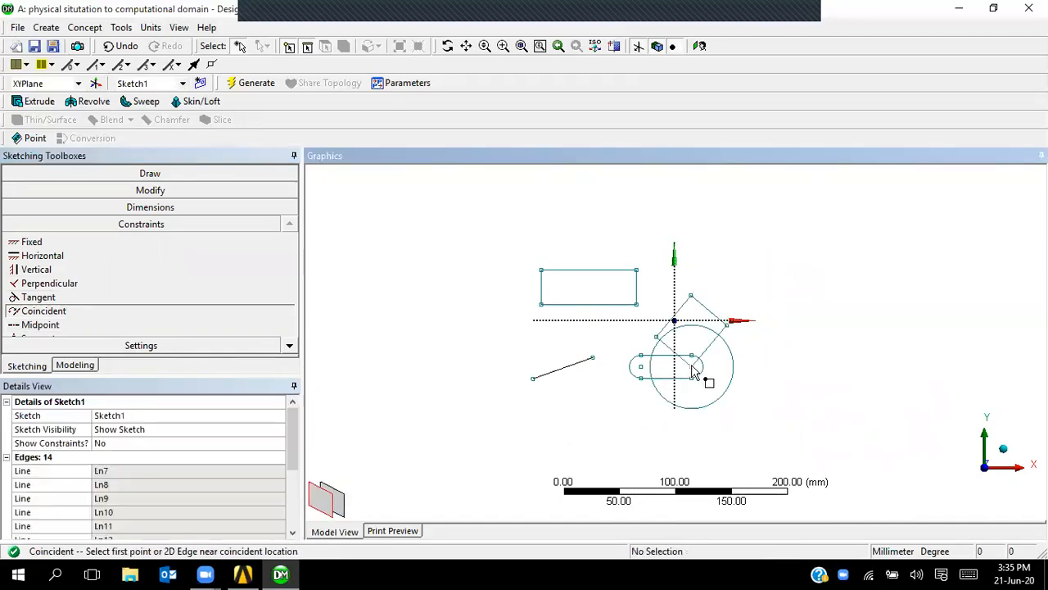
Try making the horizontal rectangle's lower right corner coincident with the oval's right arc centre, and undo all Coincident and Tangent constraints.
click(637, 305)
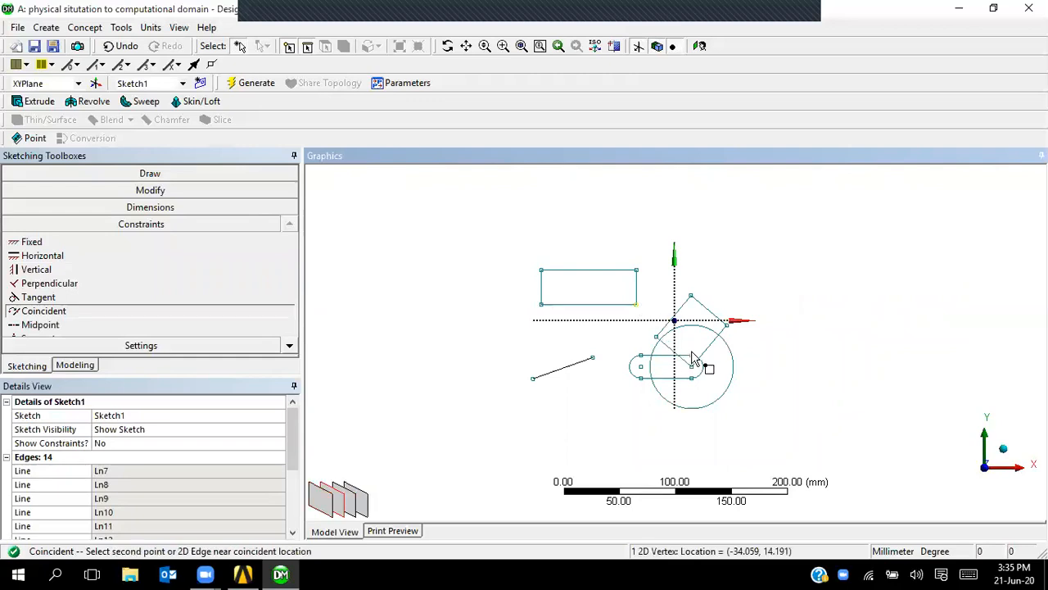
click(692, 363)
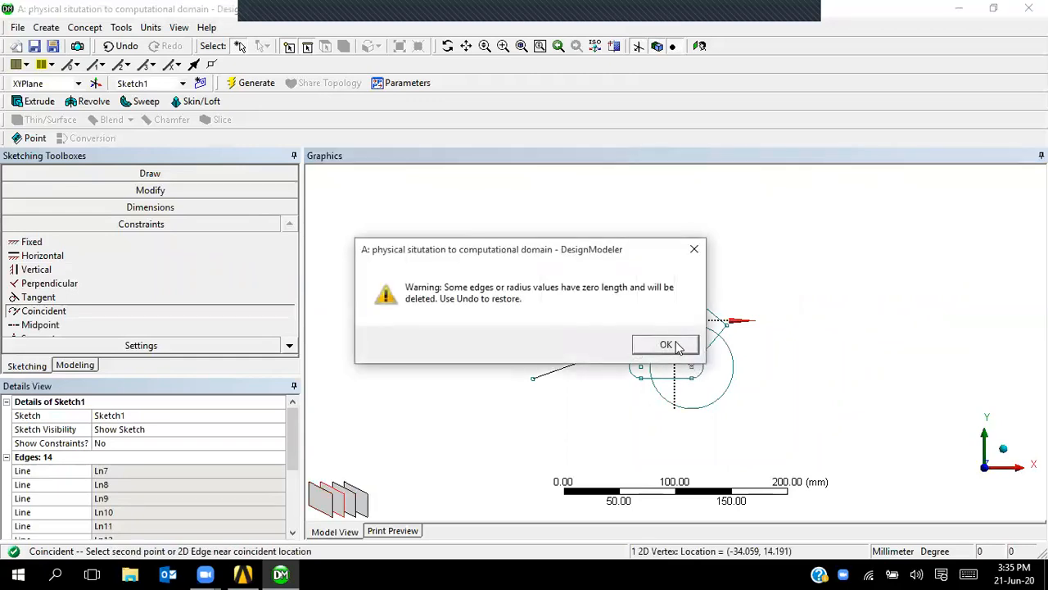
click(666, 344)
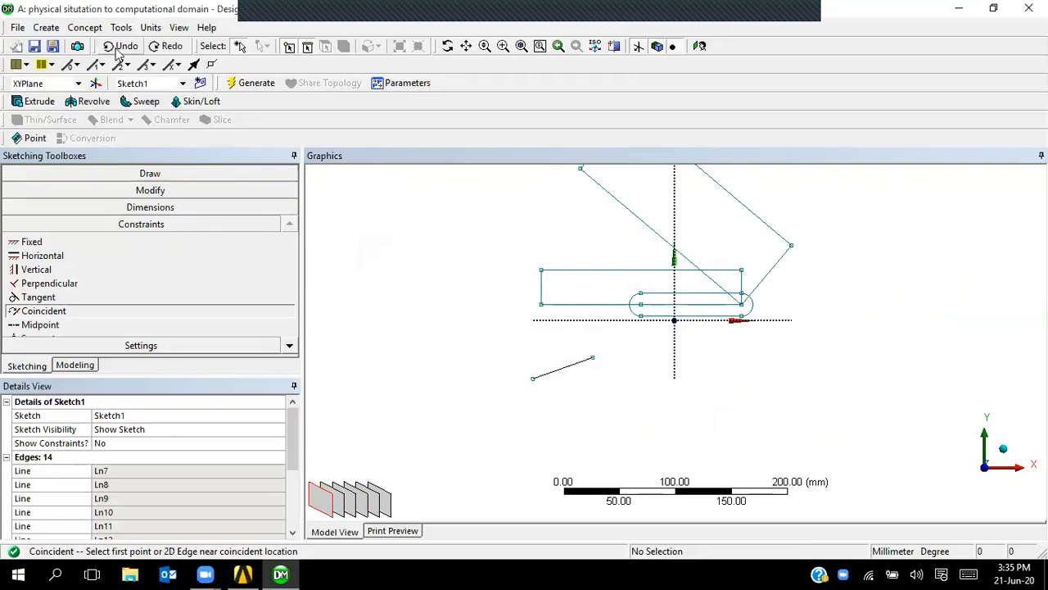
click(117, 49)
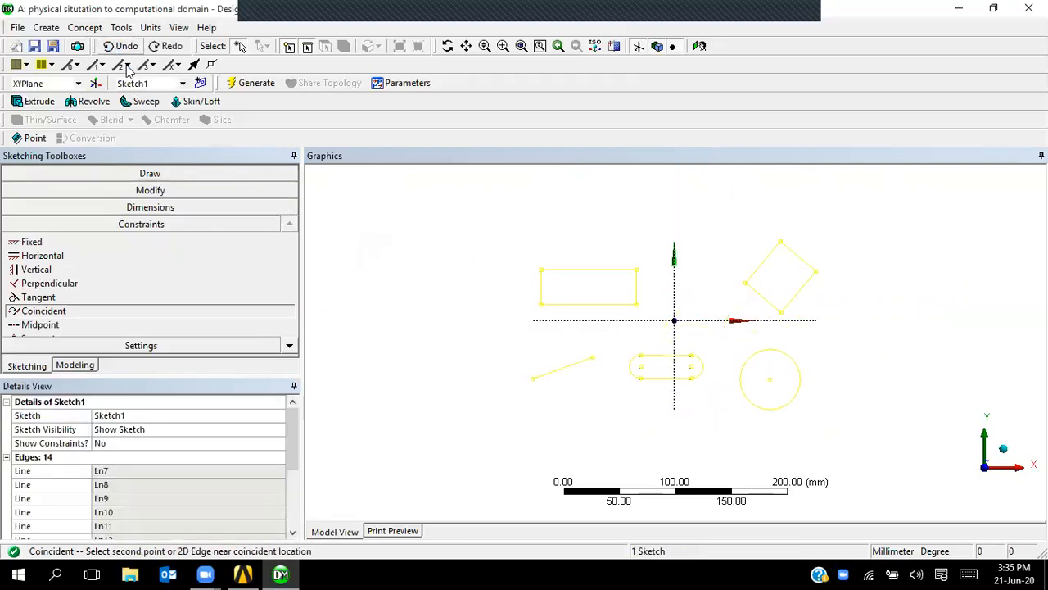
click(391, 262)
Make the horizontal rectangle's left and right sides symmetric about the vertical Y axis with a Symmetry constraint.
click(288, 344)
click(288, 347)
click(288, 346)
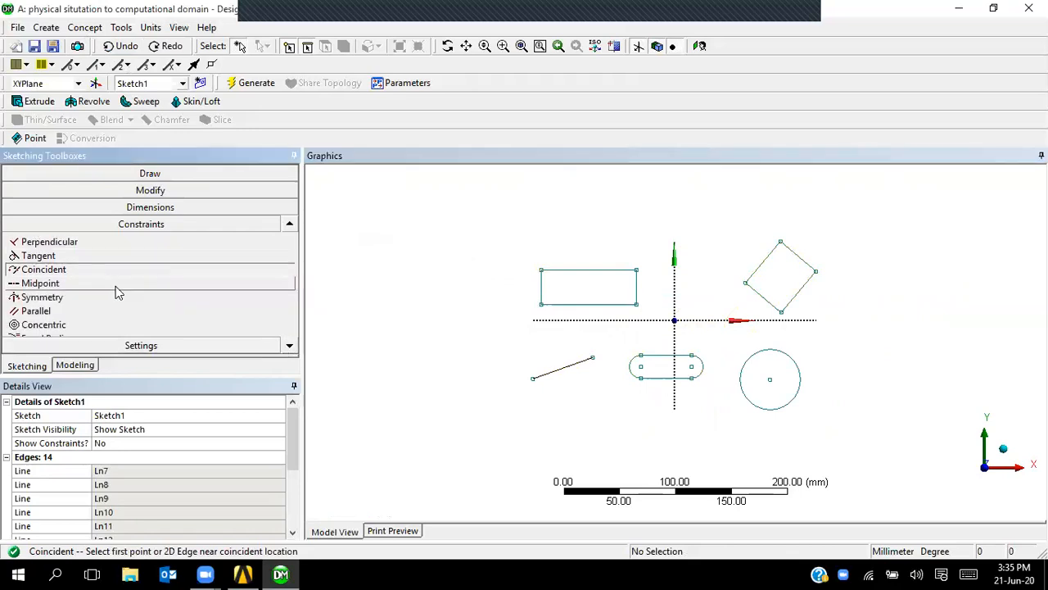
click(42, 297)
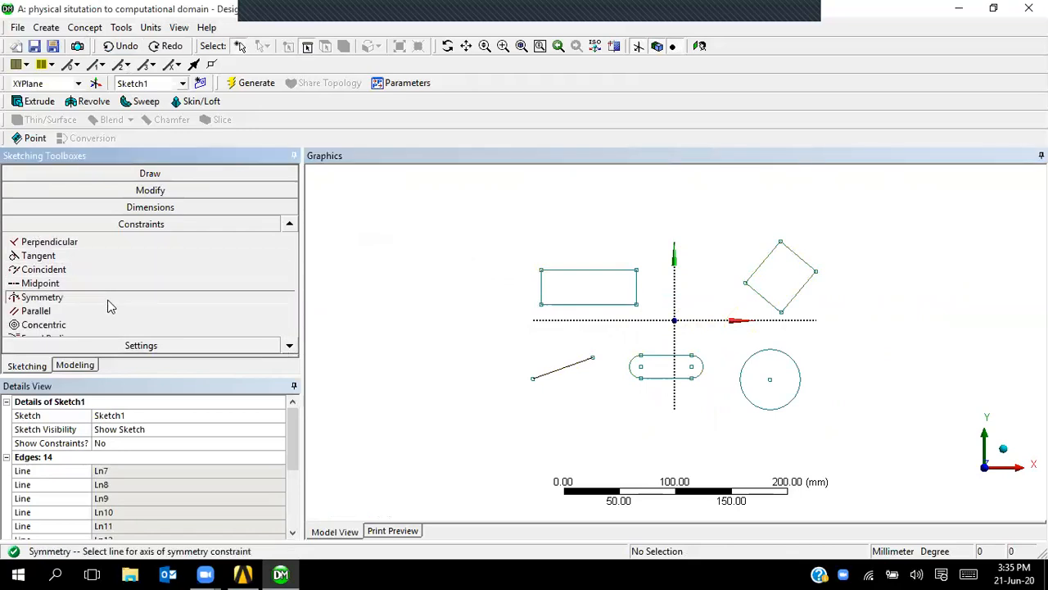
scroll(661, 323, up, 2)
scroll(643, 362, up, 1)
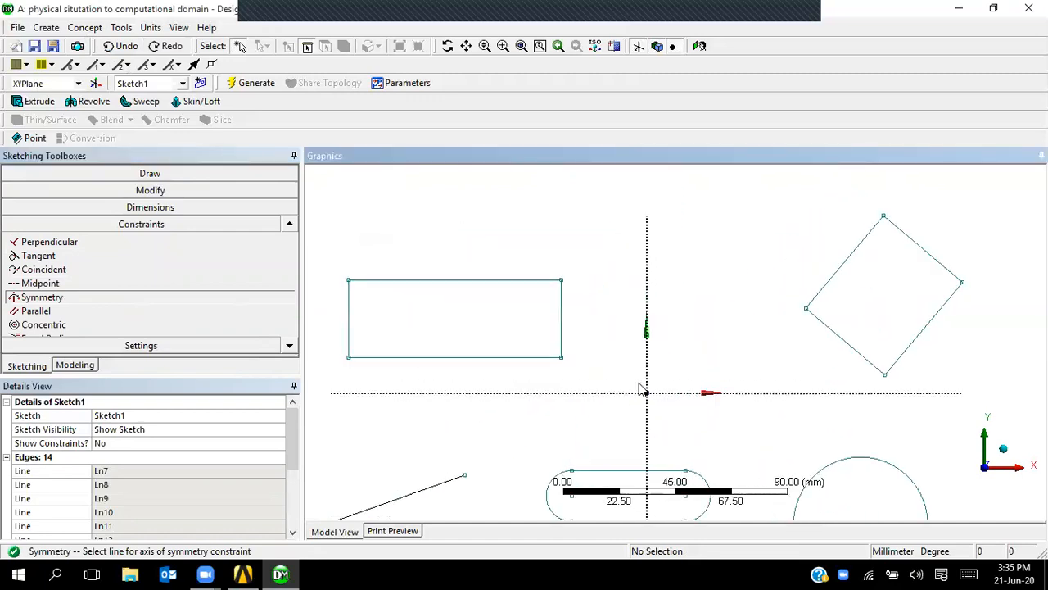
click(647, 290)
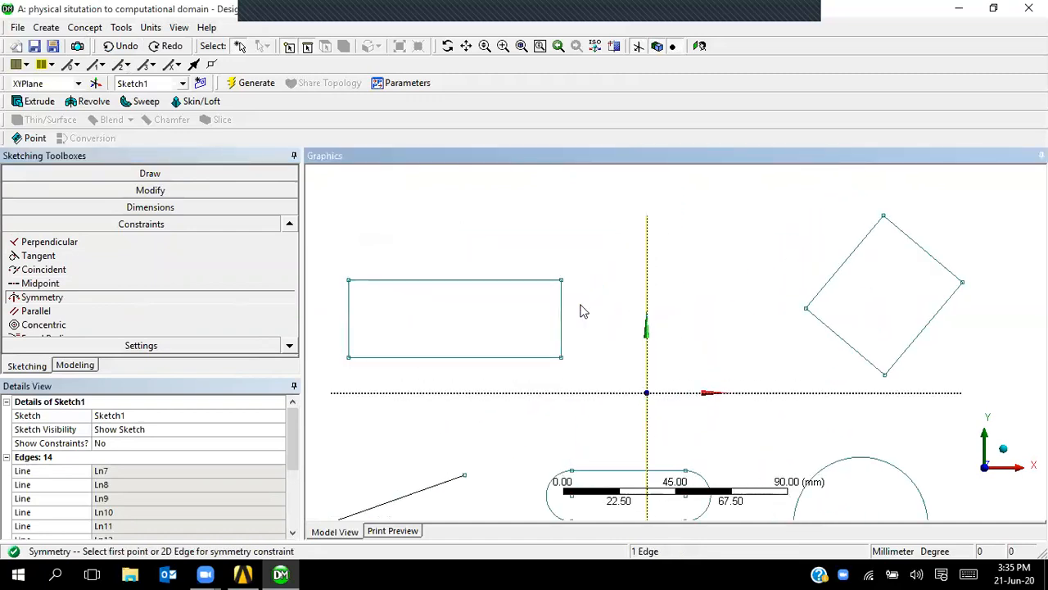
click(349, 315)
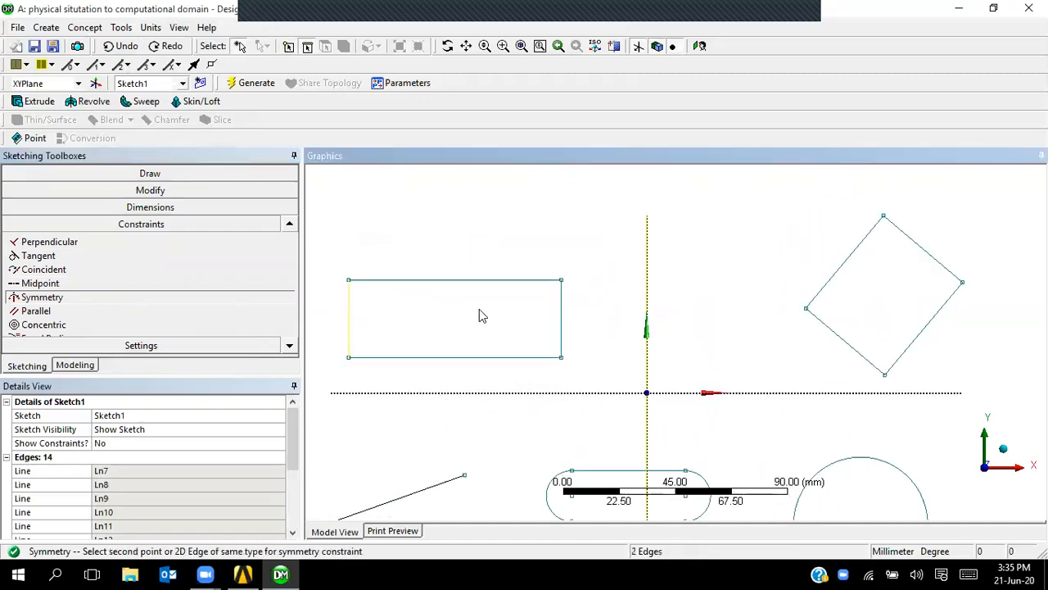
click(562, 316)
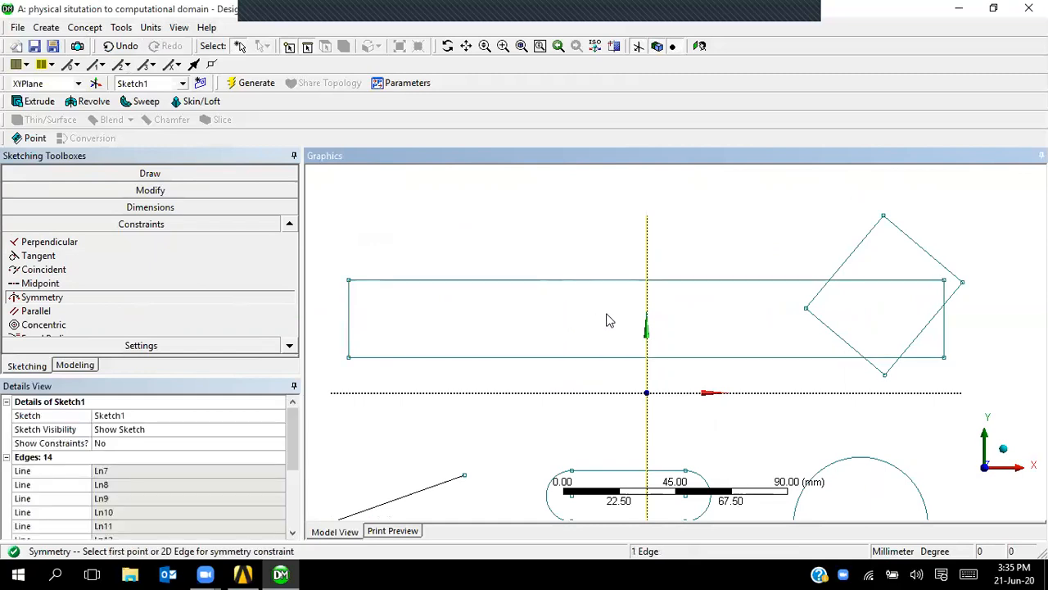
Make the rectangle's lower and upper edges symmetric about the newly selected horizontal X axis, and undo all the symmetry constraints.
right_click(489, 306)
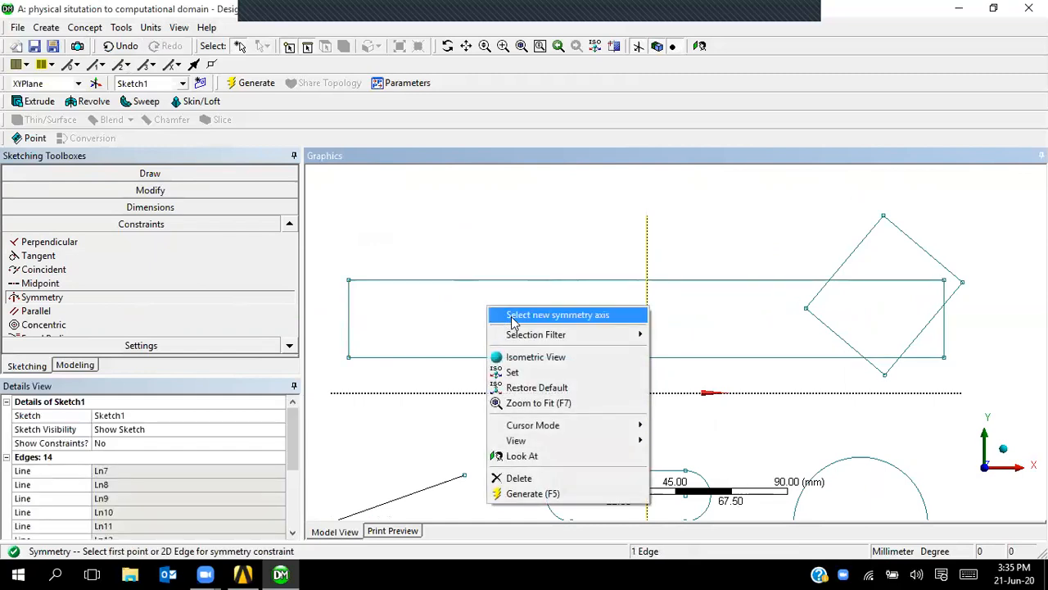
click(514, 316)
click(522, 392)
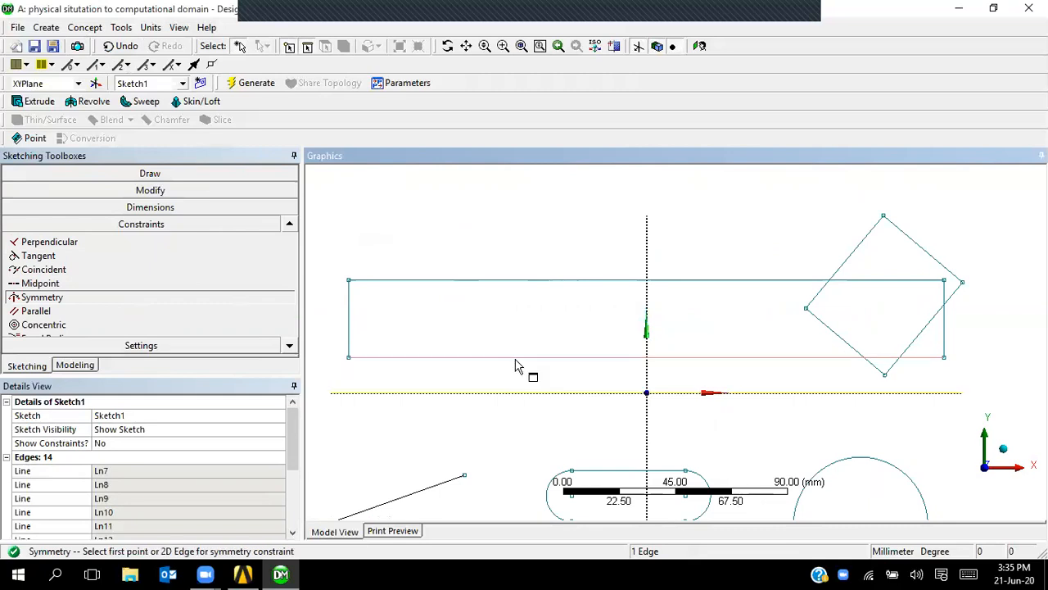
click(516, 361)
click(526, 281)
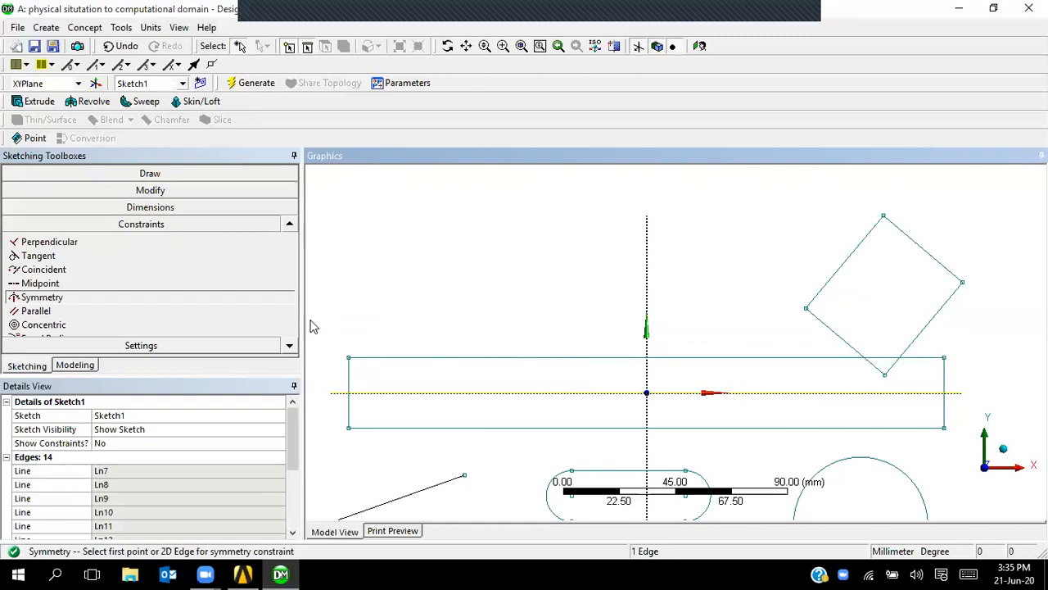
click(123, 46)
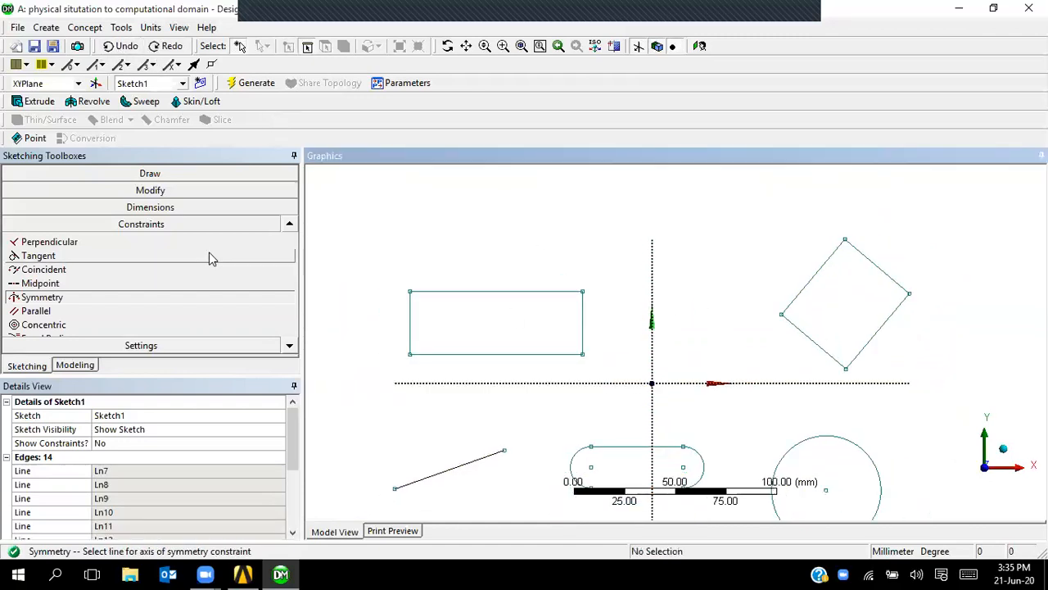
Try a Parallel constraint between the fixed slanted line and the horizontal rectangle's lower edge, and undo it.
click(190, 324)
click(189, 313)
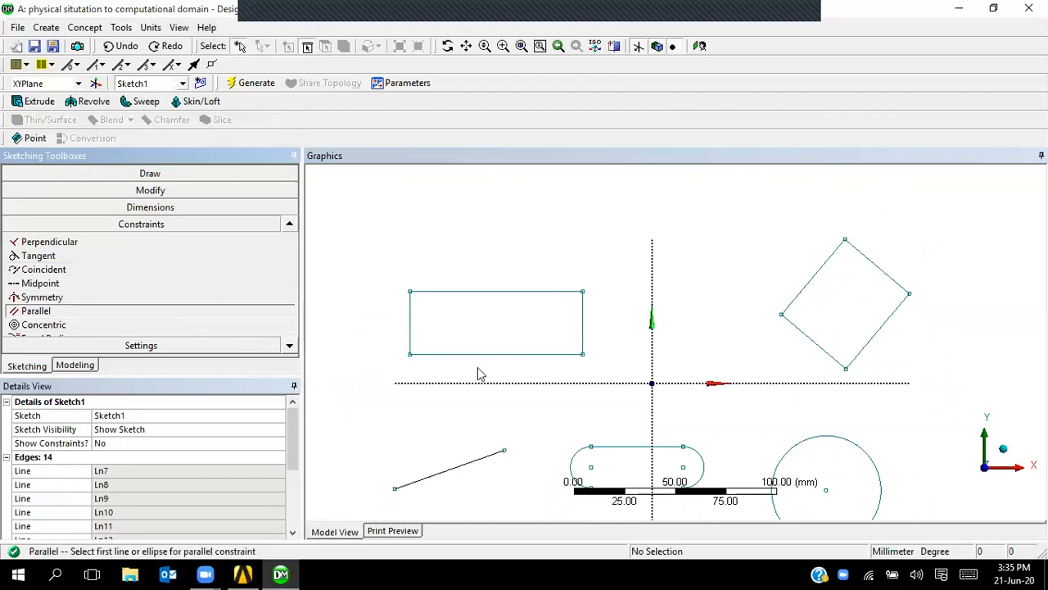
click(486, 457)
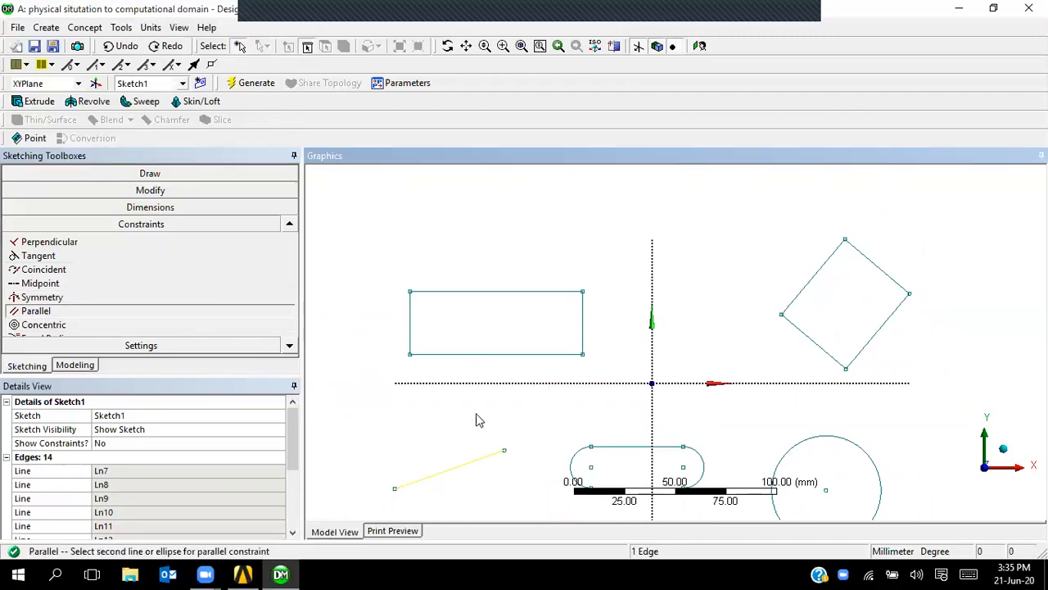
click(486, 355)
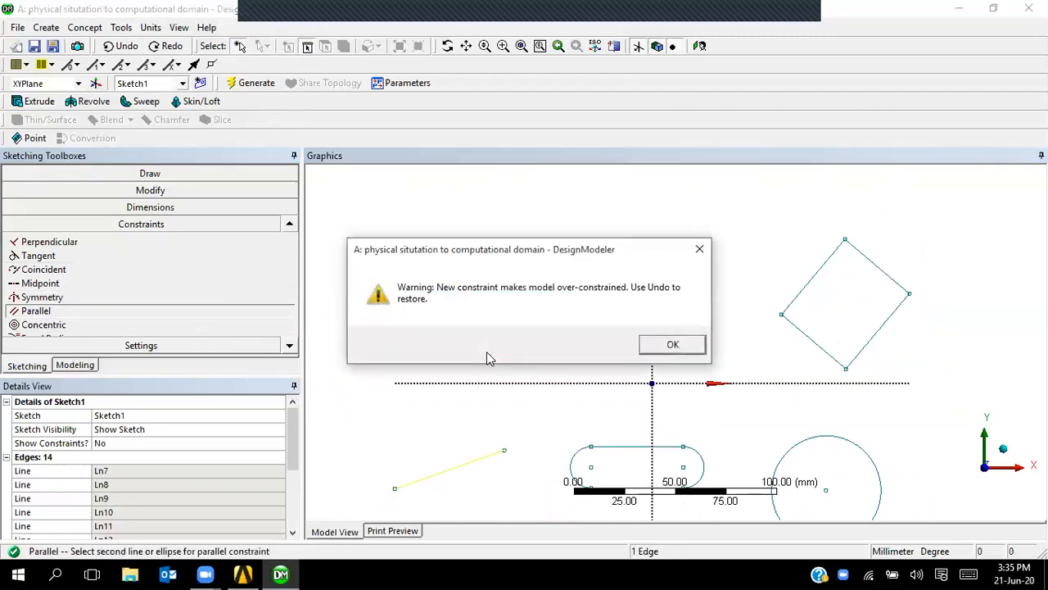
click(673, 345)
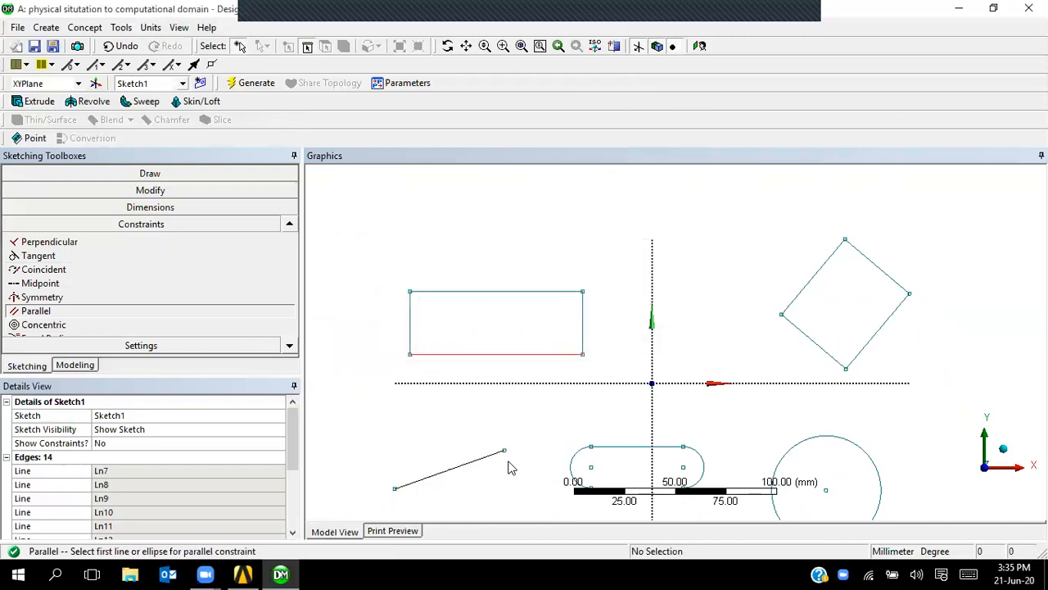
click(122, 46)
Try a Parallel constraint between the oval's upper straight edge and the fixed slanted line, and undo it.
click(728, 423)
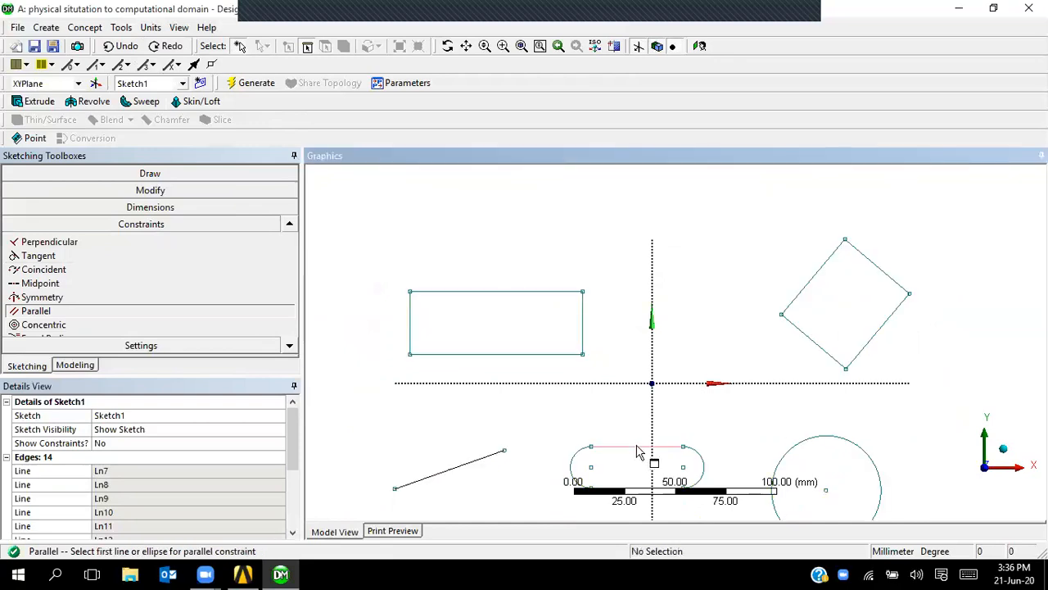
click(632, 449)
click(488, 464)
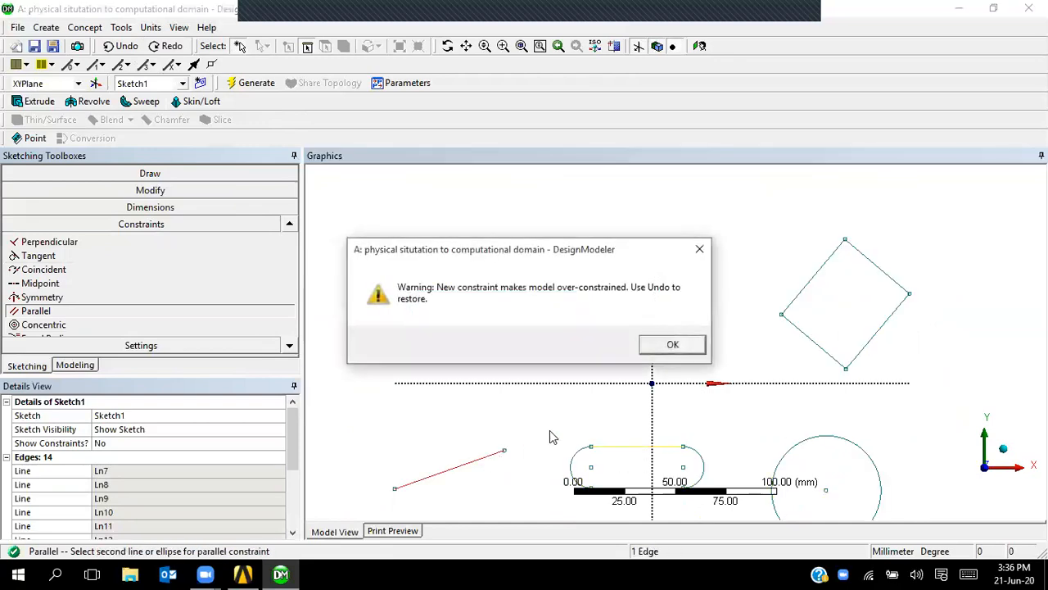
click(675, 343)
click(121, 46)
Draw a slanted line above the horizontal rectangle's upper left corner and a steeper line crossing the rectangle near its right side.
click(135, 173)
click(102, 197)
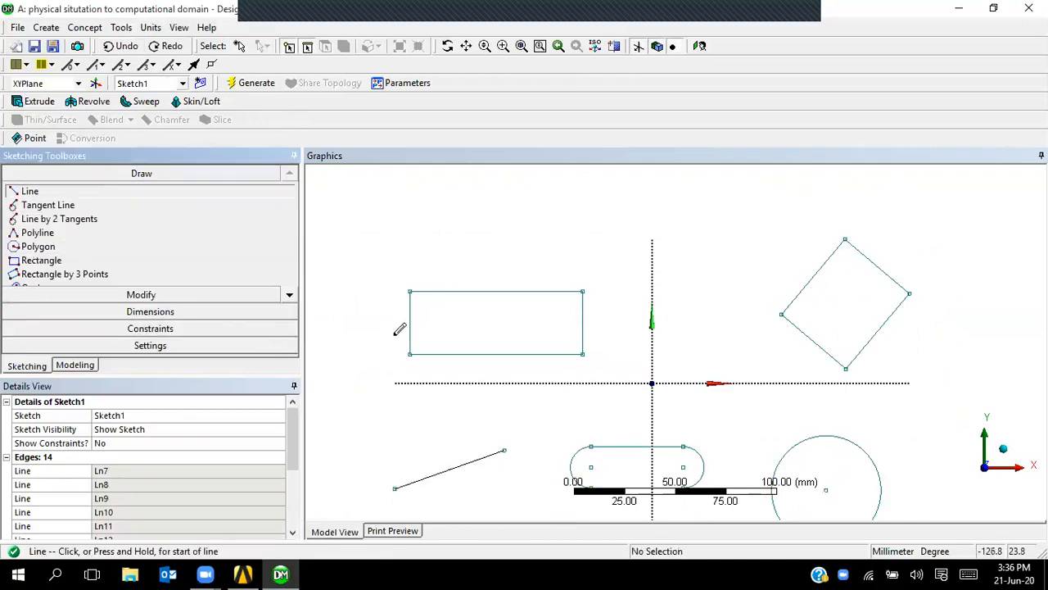
click(346, 293)
click(459, 240)
click(613, 222)
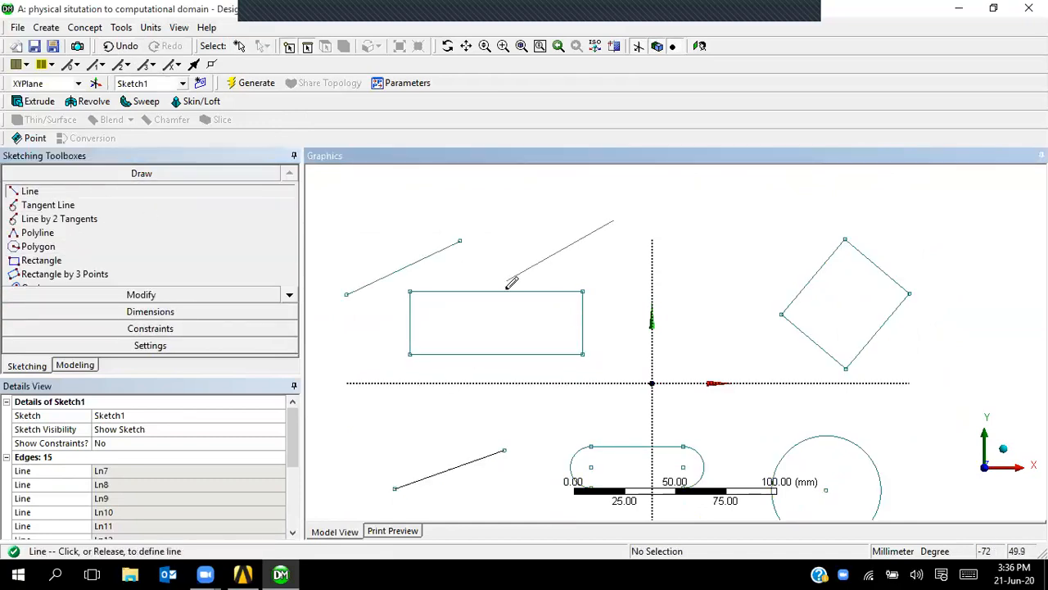
click(535, 375)
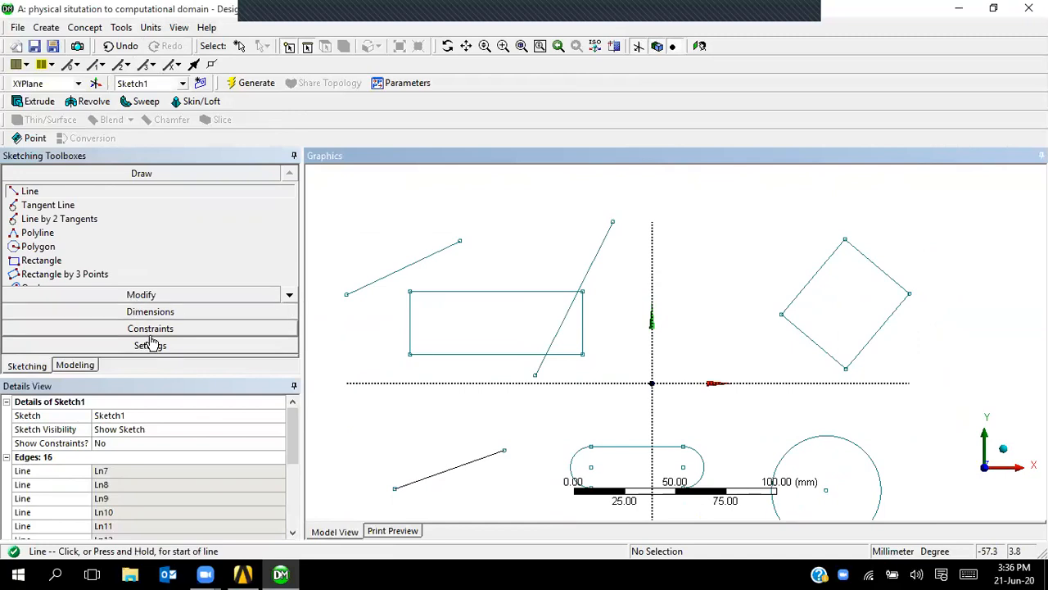
Make the steeper new line parallel to the slanted line above the rectangle's upper left corner.
click(147, 329)
click(292, 348)
click(291, 348)
click(292, 347)
click(207, 311)
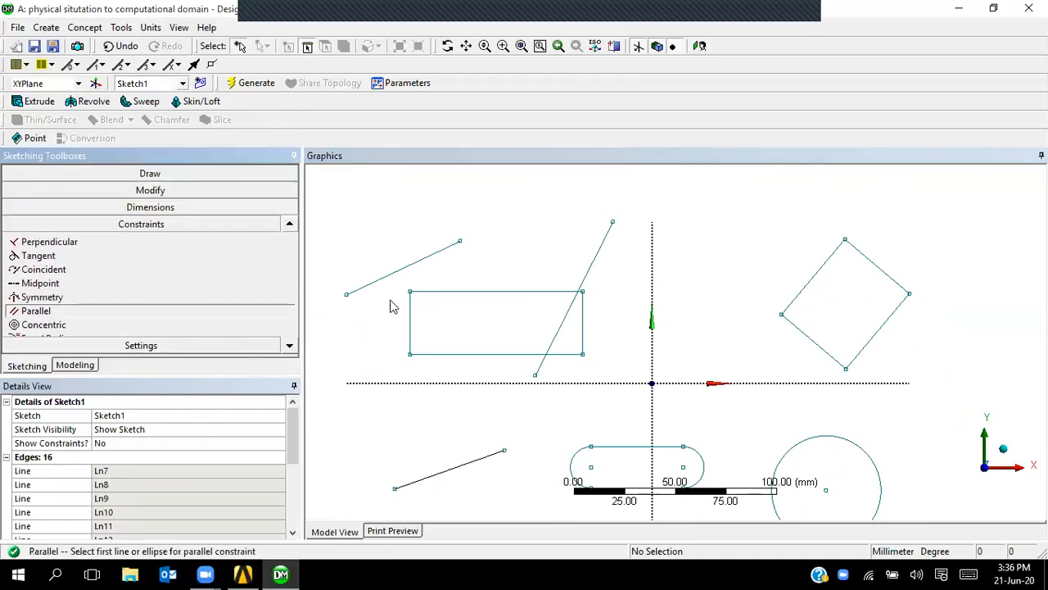
click(412, 264)
click(586, 279)
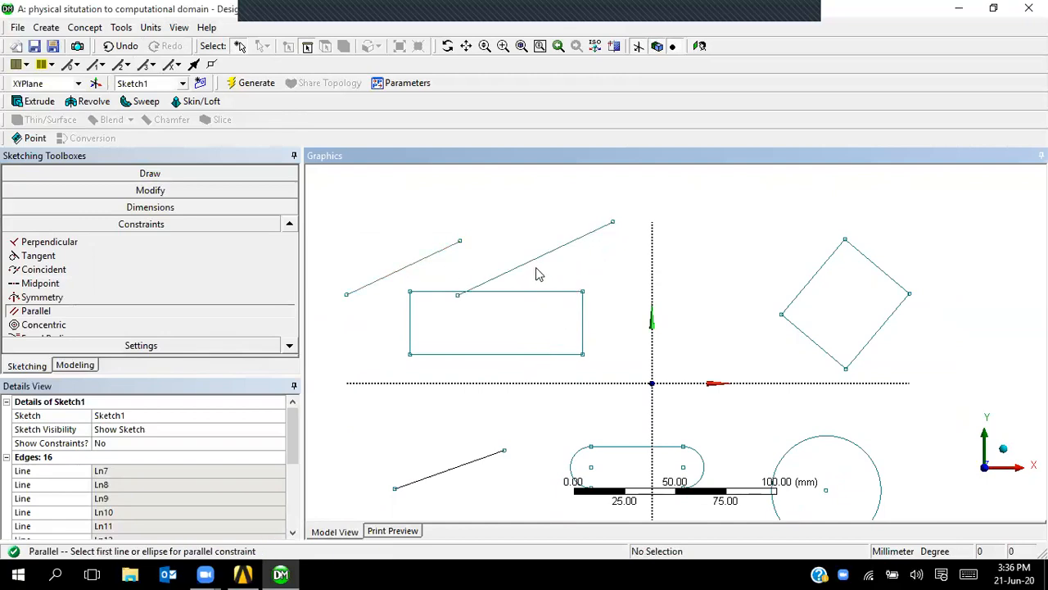
Make the circle concentric with the oval's right arc, and undo the constraint.
click(291, 347)
click(291, 347)
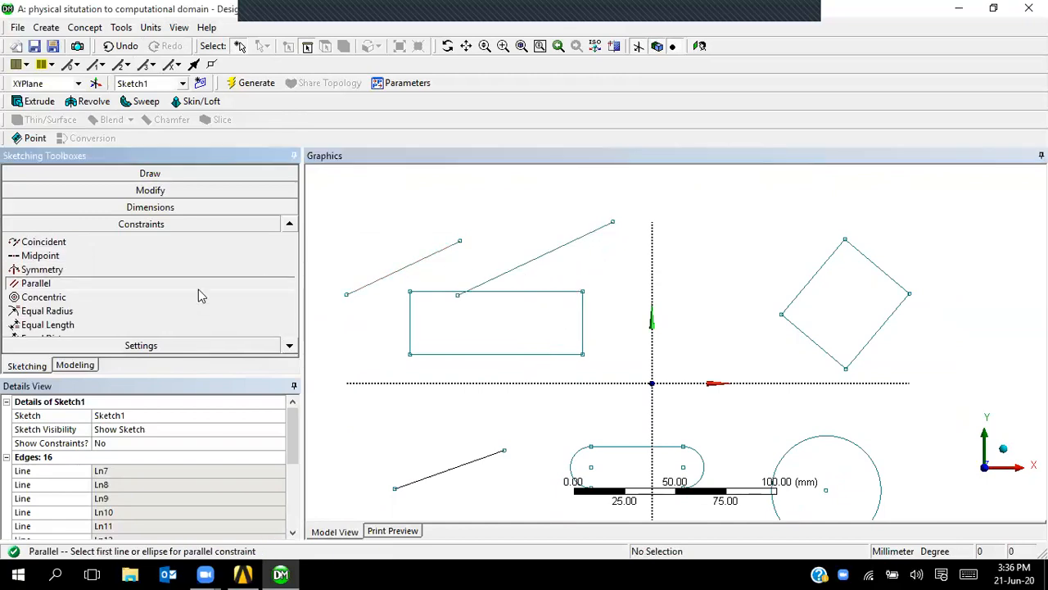
click(197, 297)
scroll(766, 432, down, 2)
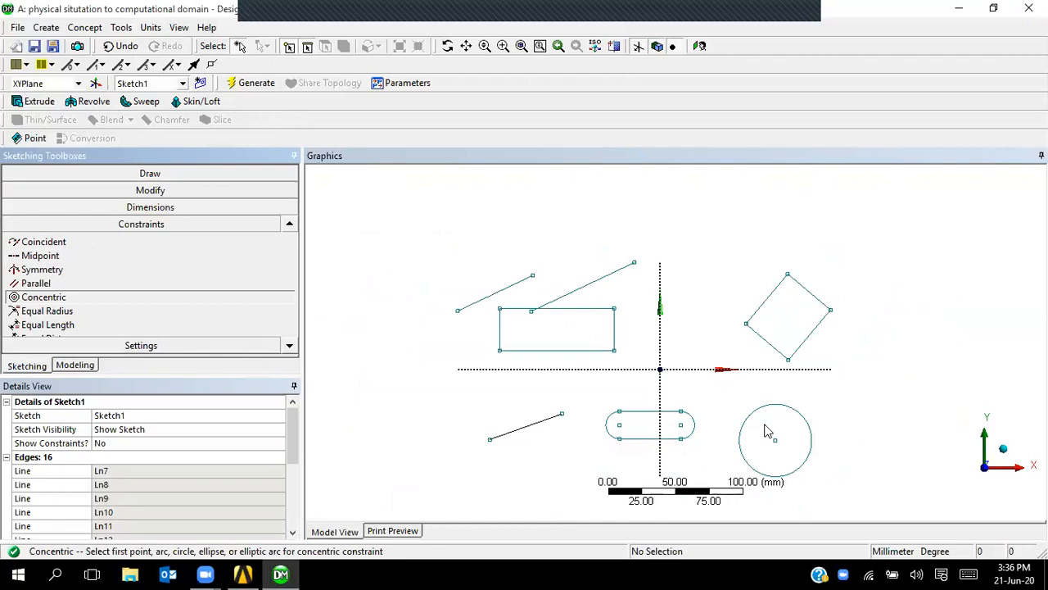
click(692, 427)
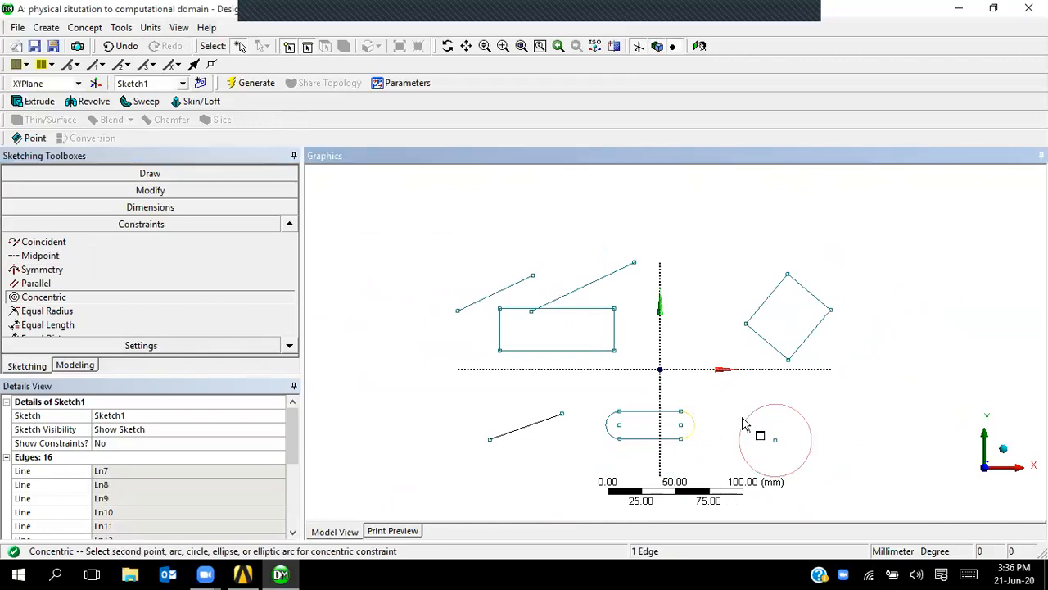
click(745, 425)
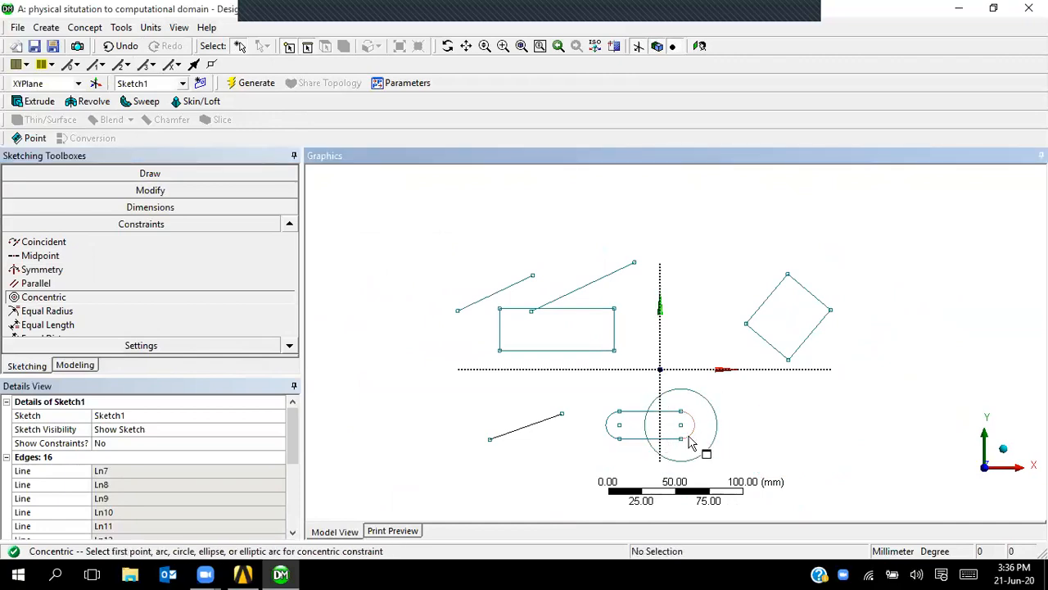
click(123, 46)
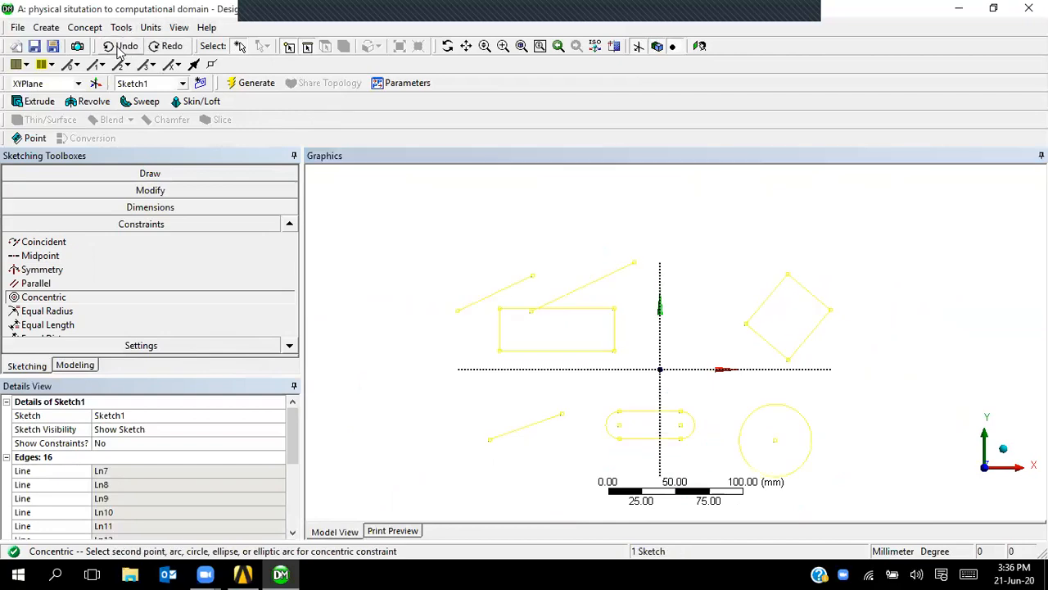
Apply an Equal Radius constraint between the oval's right arc and the circle.
click(169, 311)
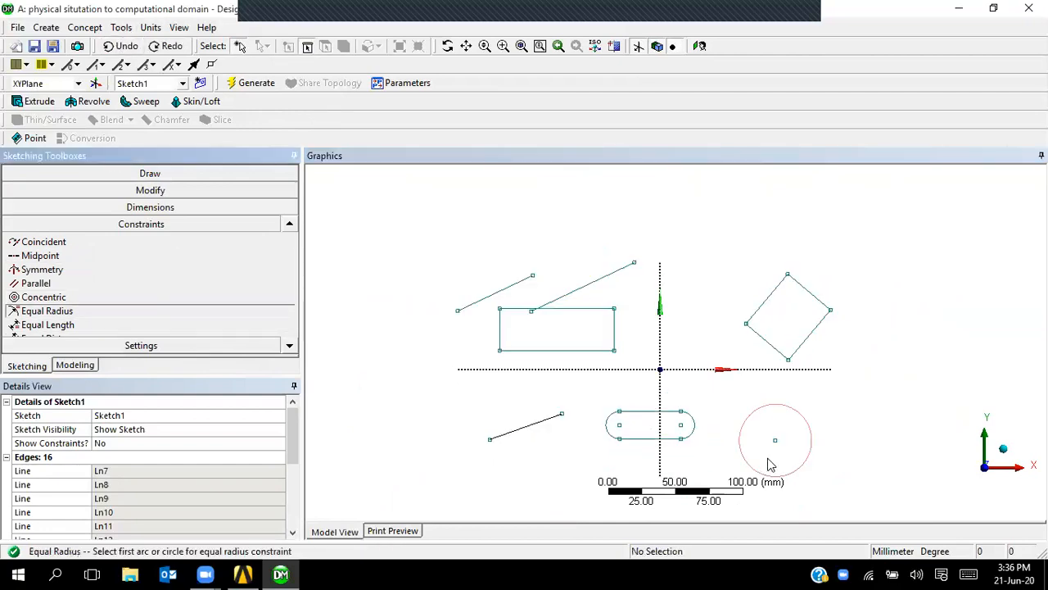
click(694, 426)
click(742, 421)
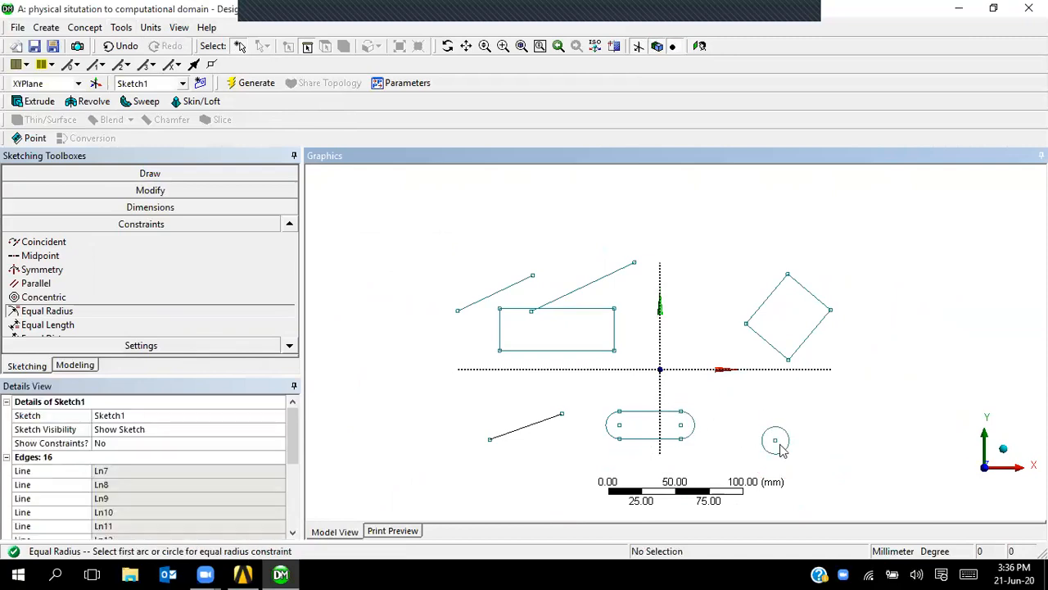
Apply an Equal Length constraint between the two parallel slanted lines near the horizontal rectangle.
click(290, 347)
click(215, 297)
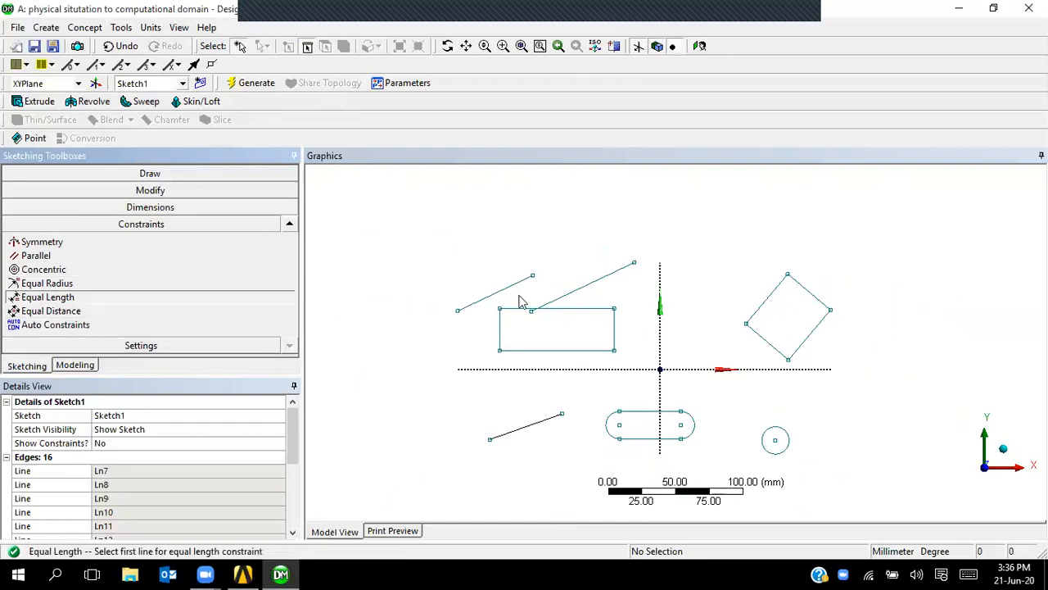
click(513, 286)
click(574, 291)
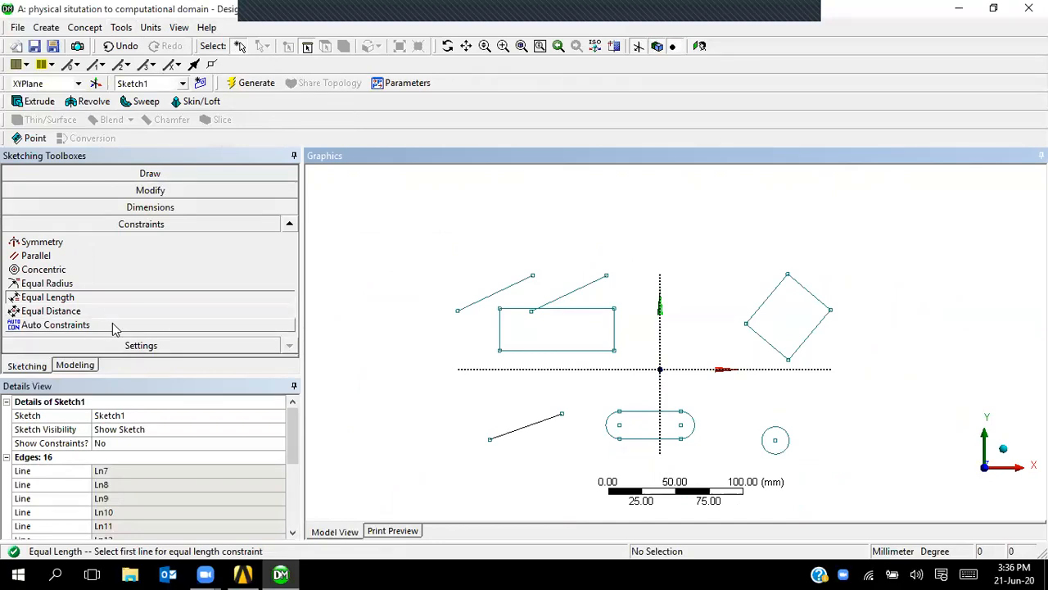
View the Auto Constraints options, and turn on the 2D grid display and inspect the grid around the origin.
click(138, 327)
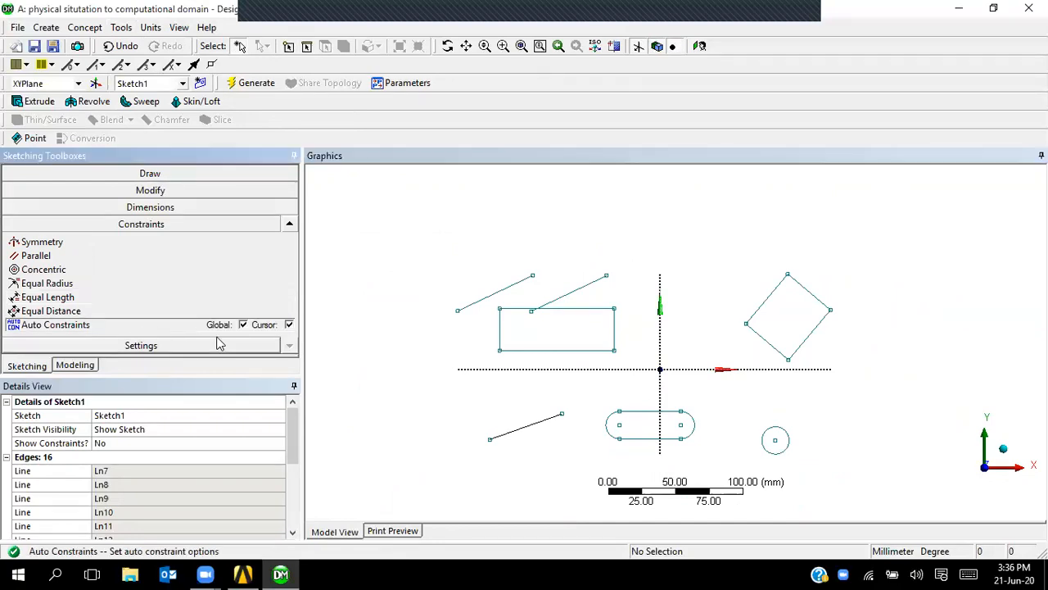
click(150, 348)
click(139, 261)
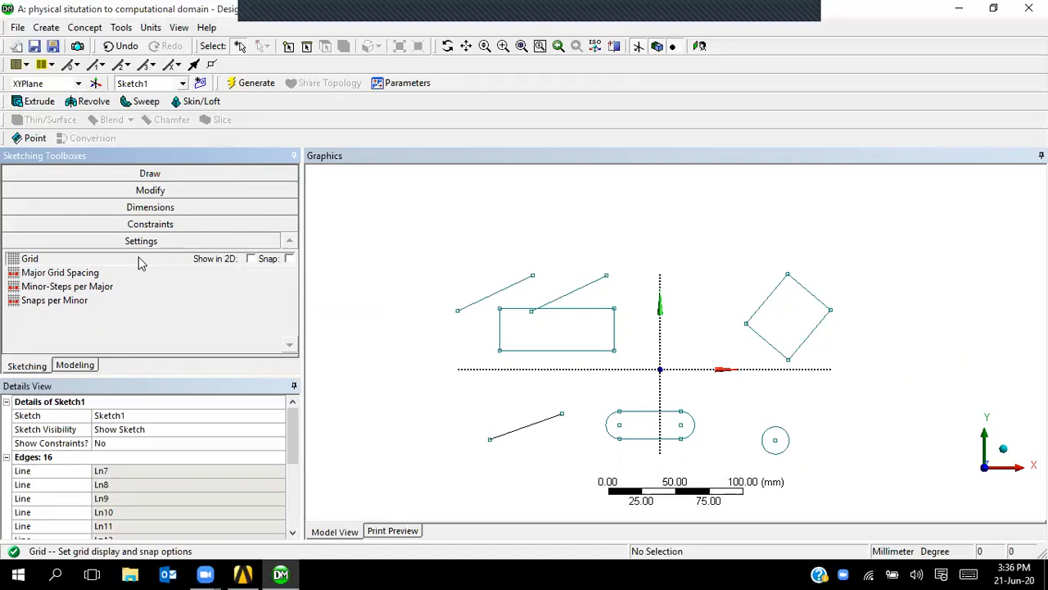
click(250, 259)
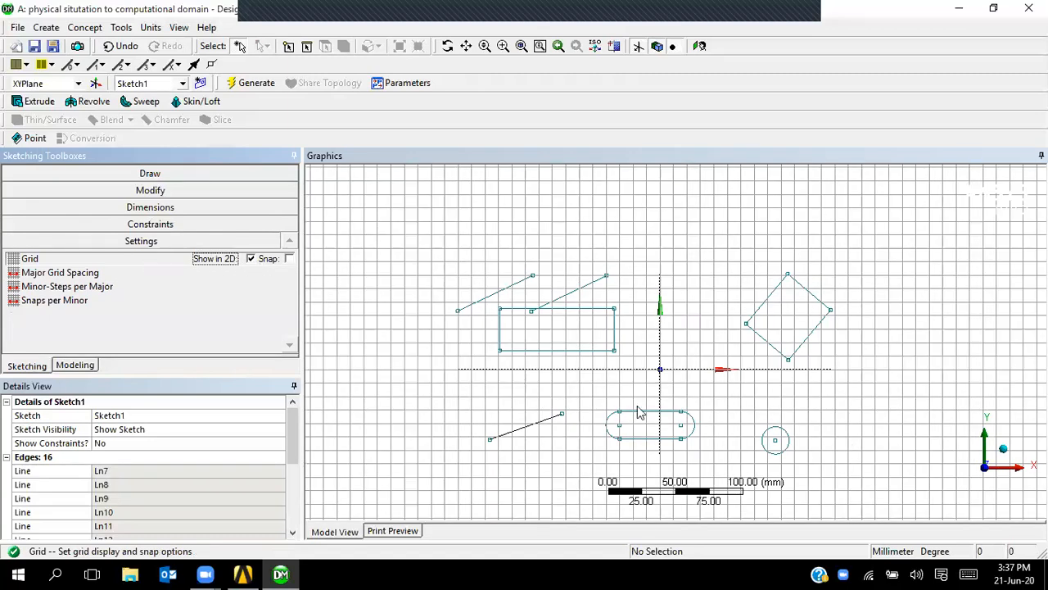
scroll(640, 412, up, 2)
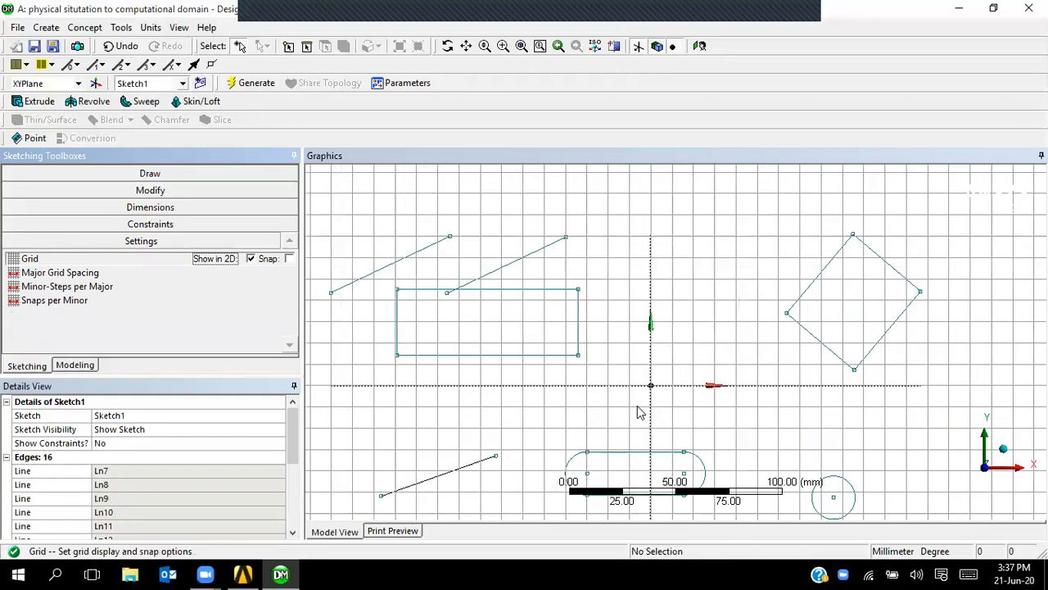
scroll(640, 412, up, 1)
scroll(671, 343, up, 1)
scroll(669, 354, up, 1)
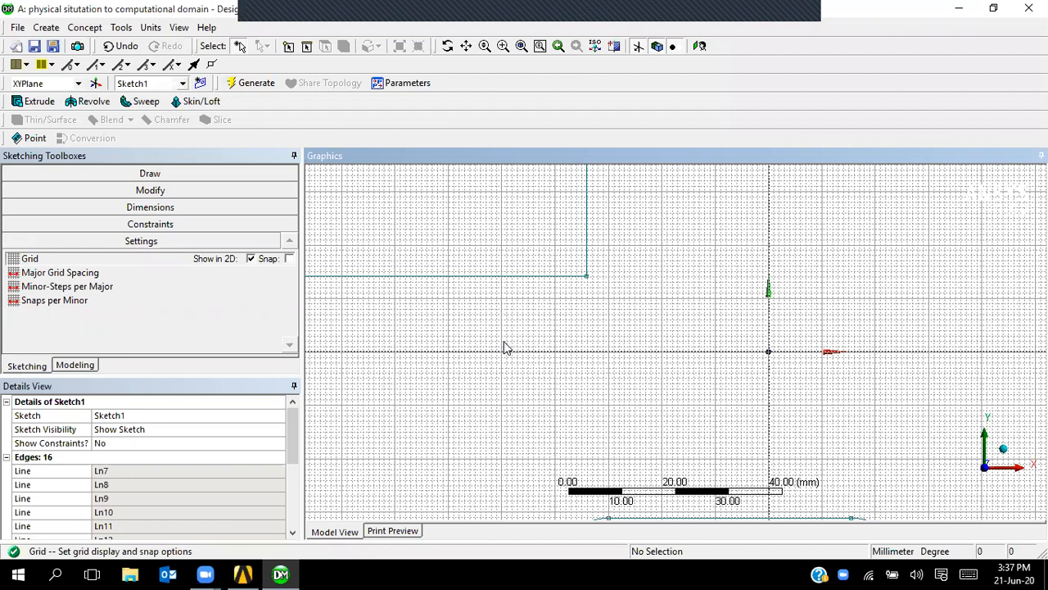
Turn on grid snapping and draw a slanted line between grid points above the X axis, about 3 mm across and 1 mm down.
click(289, 258)
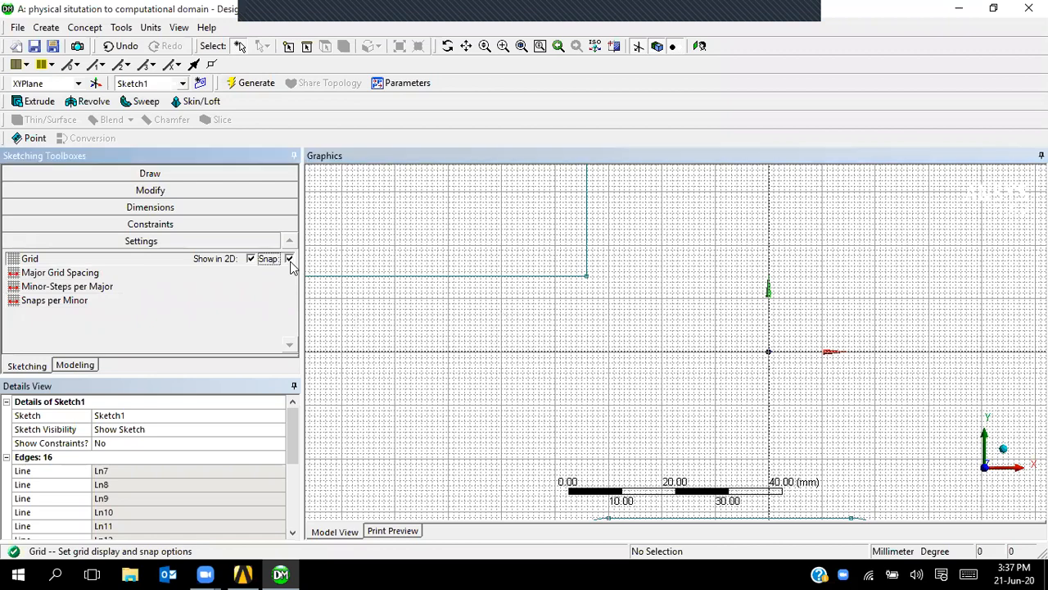
scroll(451, 321, up, 3)
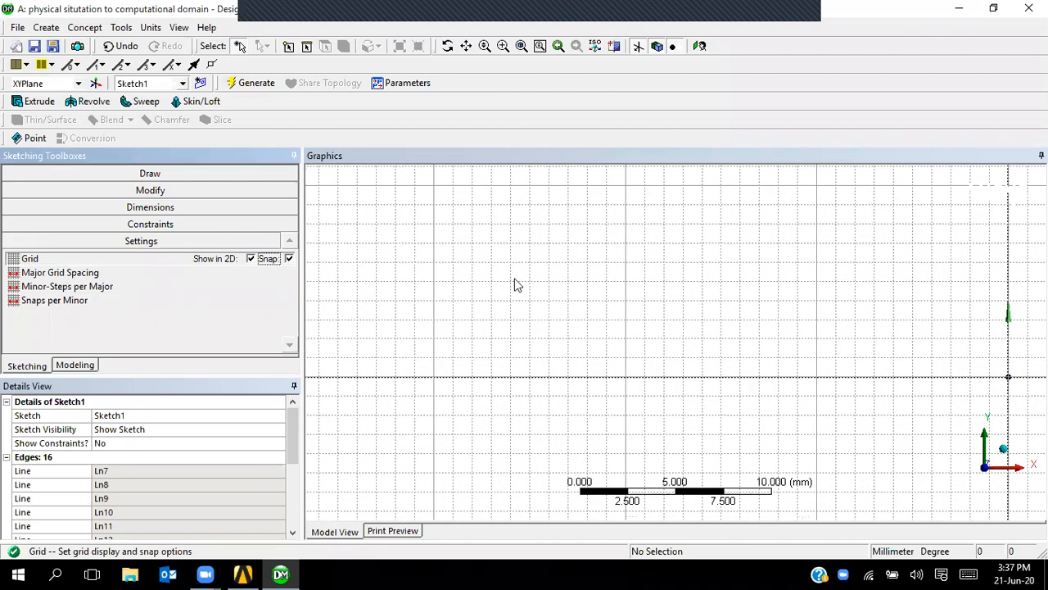
scroll(540, 311, up, 2)
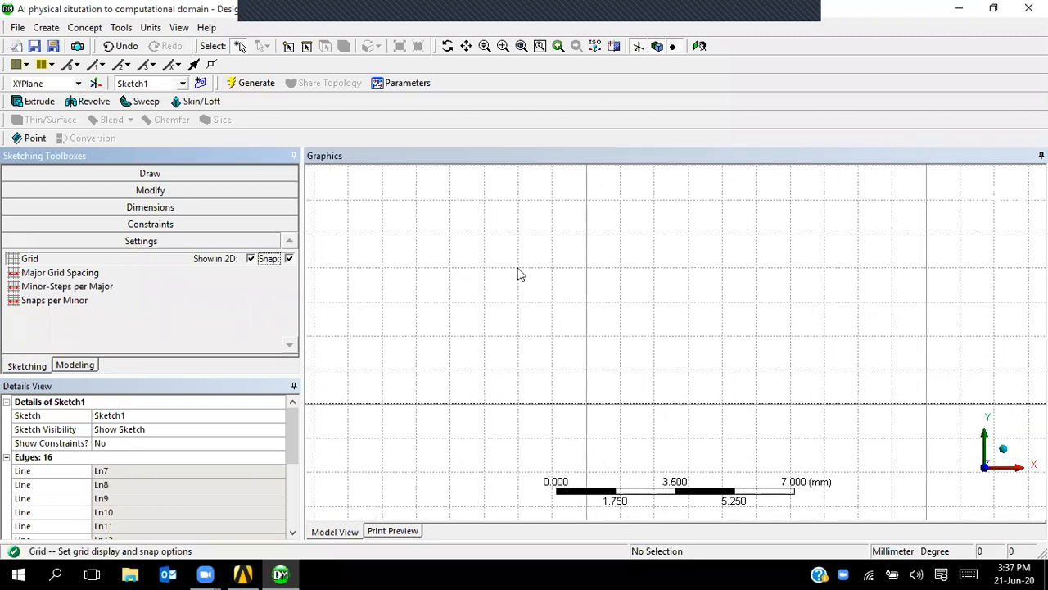
click(168, 175)
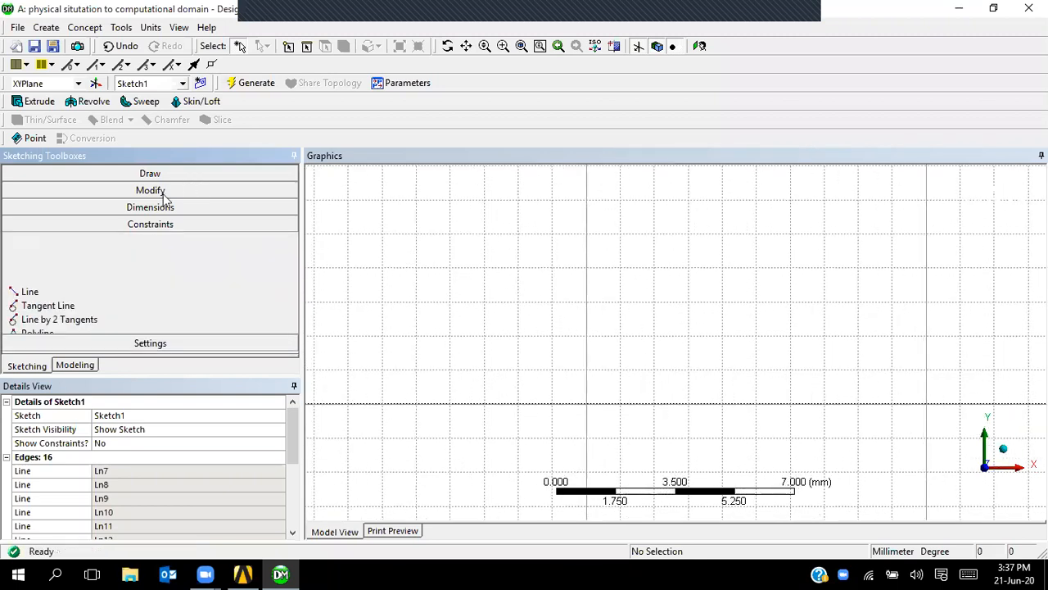
click(115, 193)
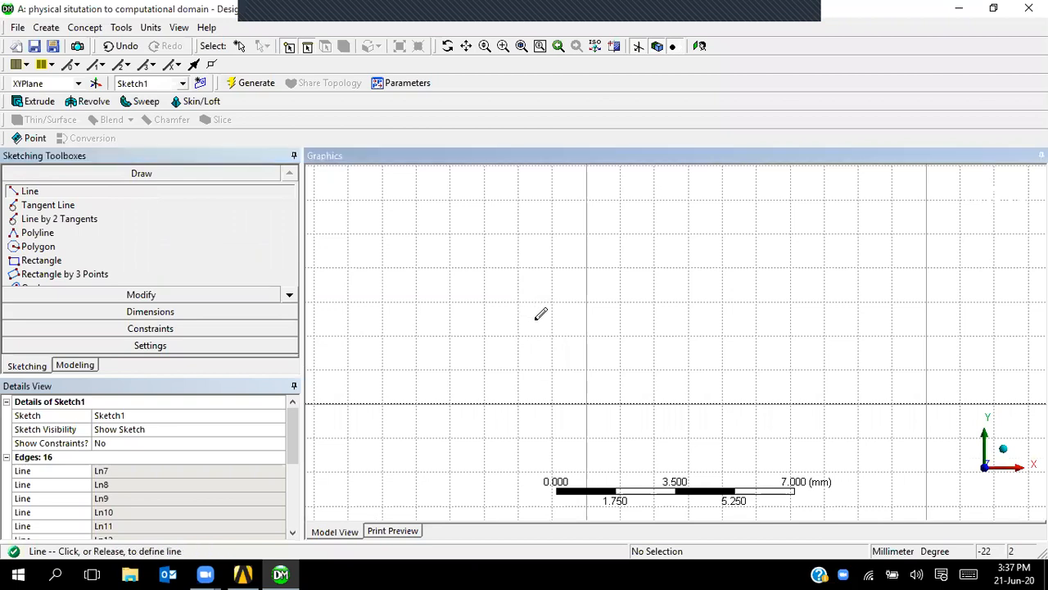
click(519, 335)
click(620, 370)
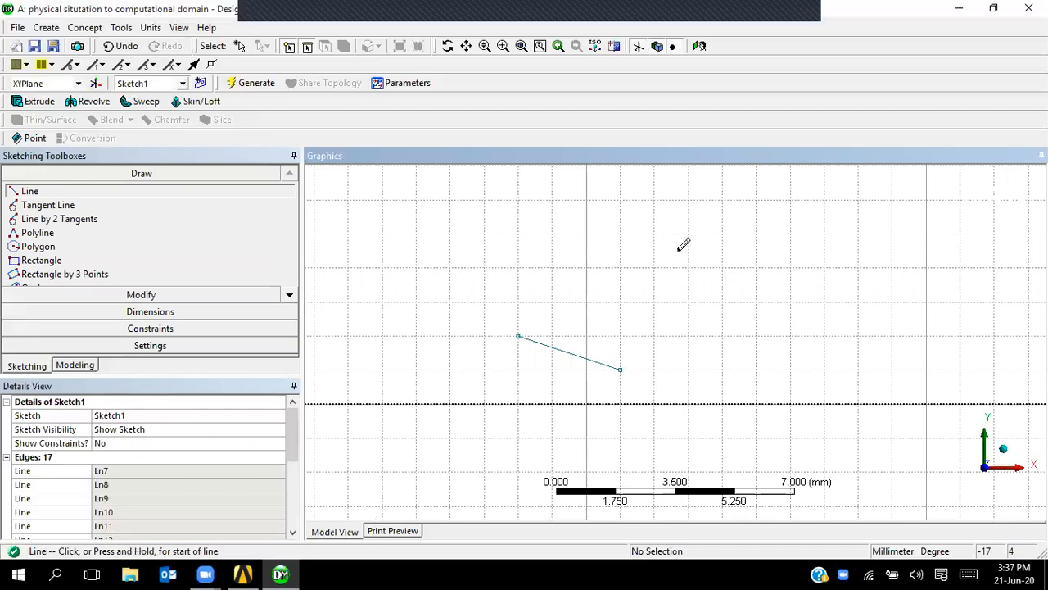
Draw three more slanted lines between grid points right of the first one, spanning about 4, 2 and 6 mm horizontally.
click(620, 267)
click(756, 234)
click(790, 304)
click(722, 370)
click(620, 301)
click(824, 267)
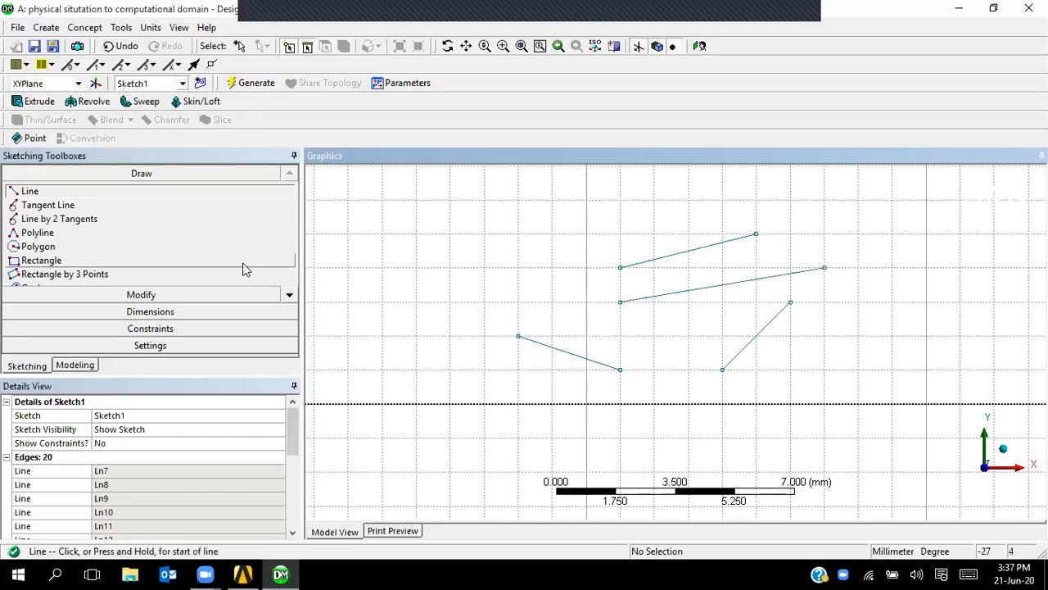
Turn off grid snapping and draw a free slanted line about 3.7 mm long, up and left of the snapped lines.
click(162, 346)
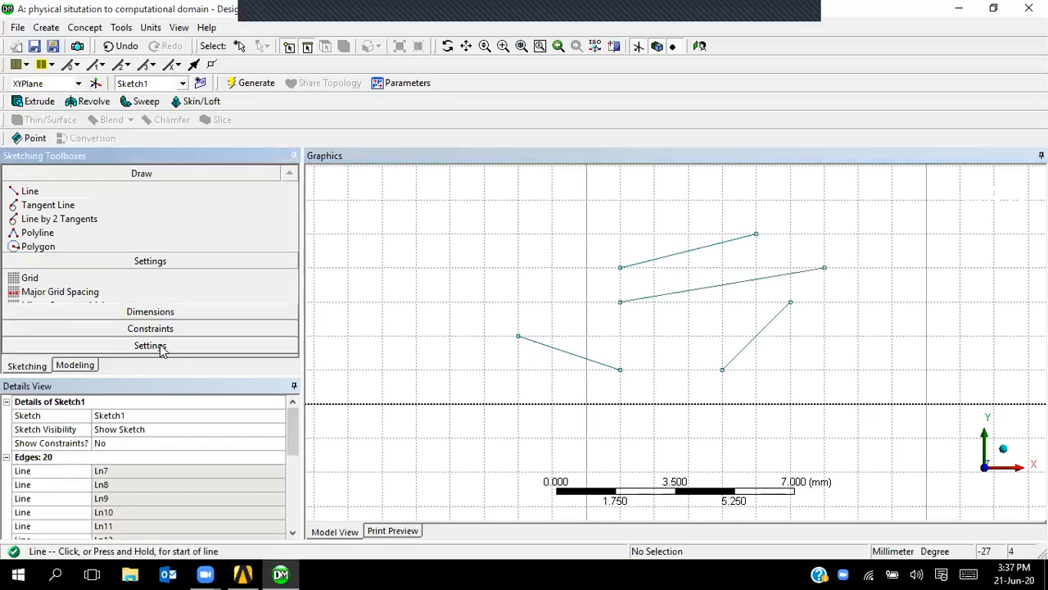
click(196, 260)
click(289, 259)
click(208, 177)
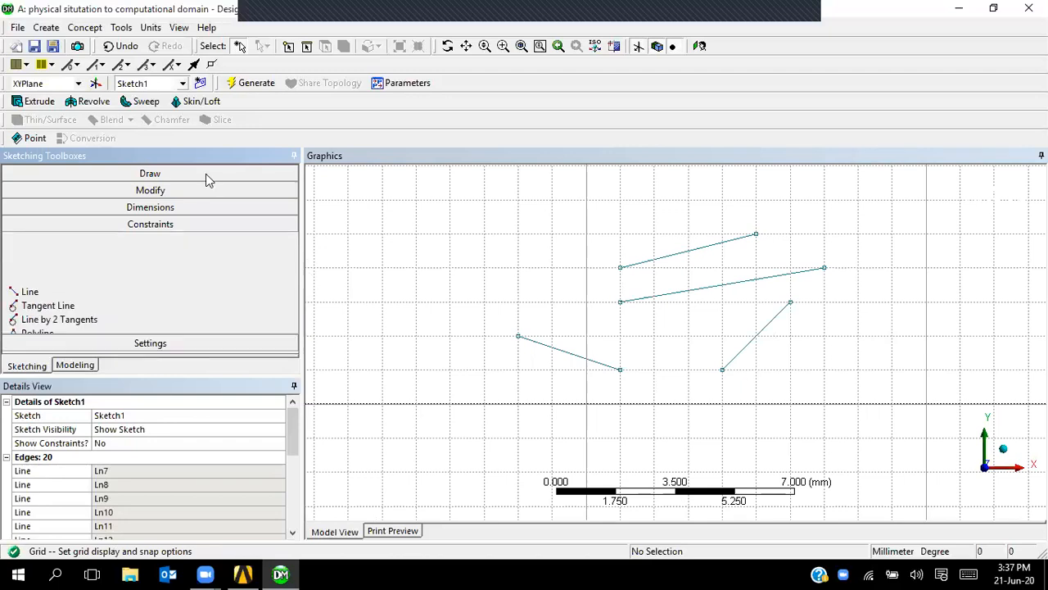
click(366, 288)
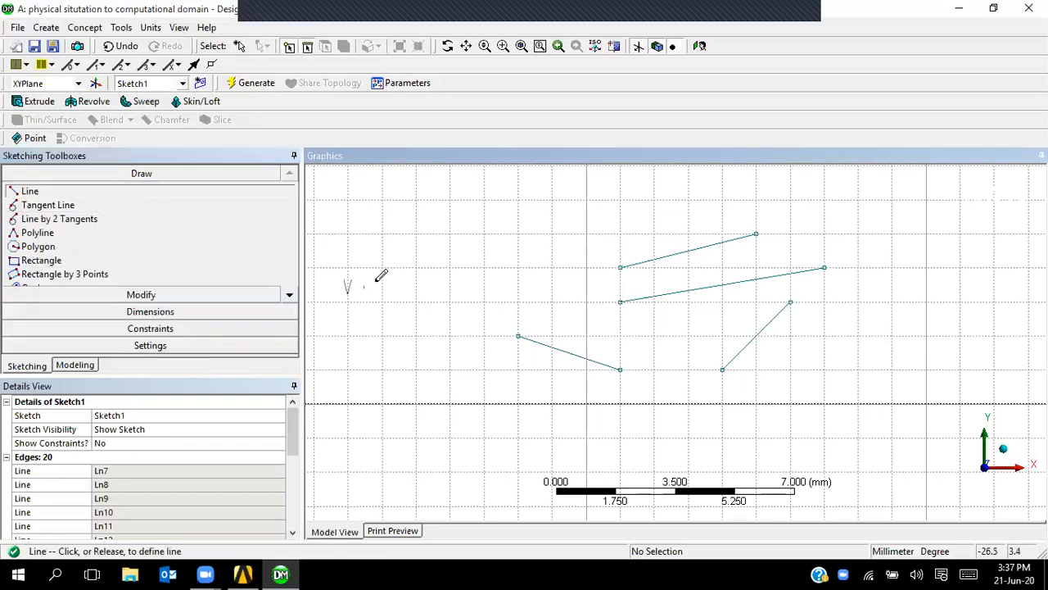
click(469, 219)
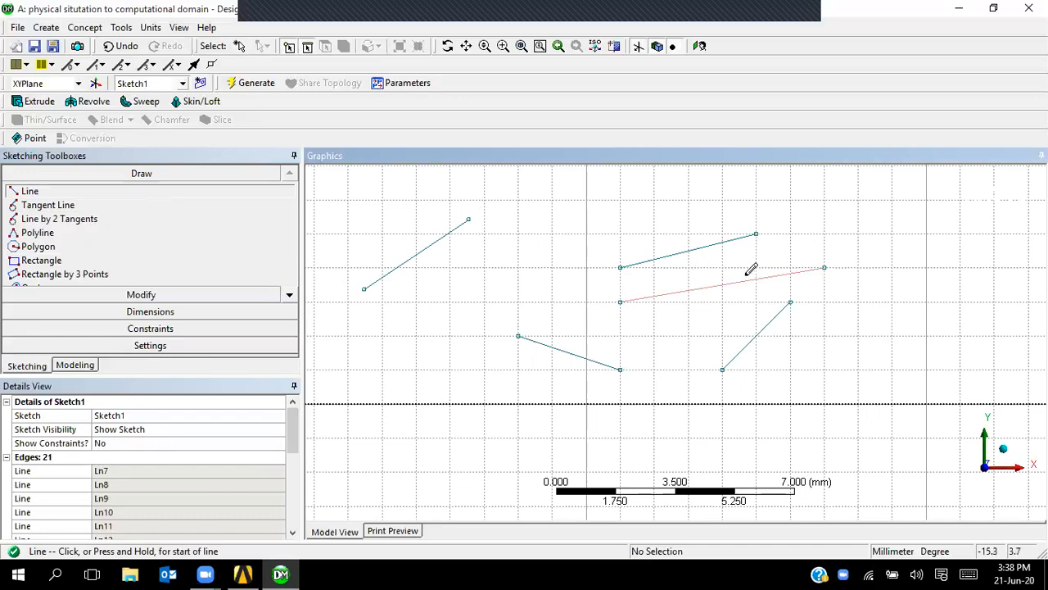
View the major grid spacing and set the minor steps per major grid line to 20.
click(136, 344)
click(105, 274)
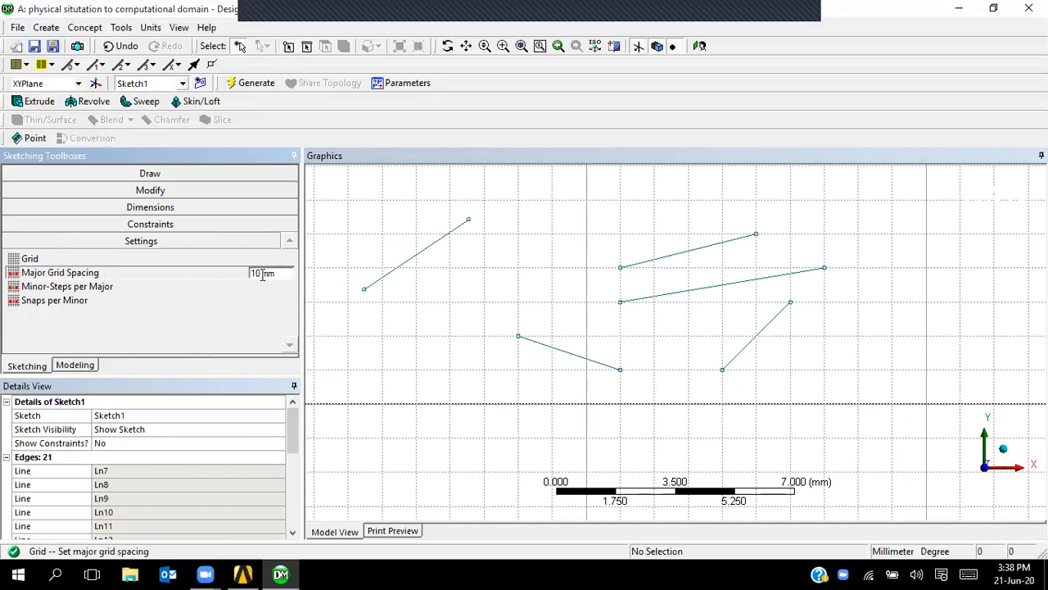
click(148, 289)
scroll(446, 332, down, 5)
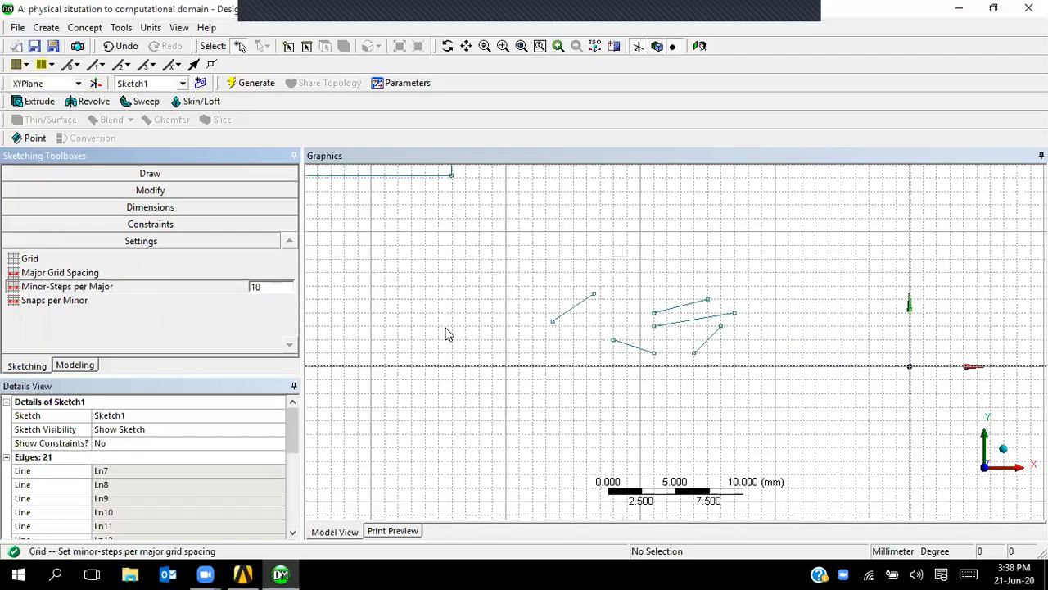
scroll(514, 356, down, 2)
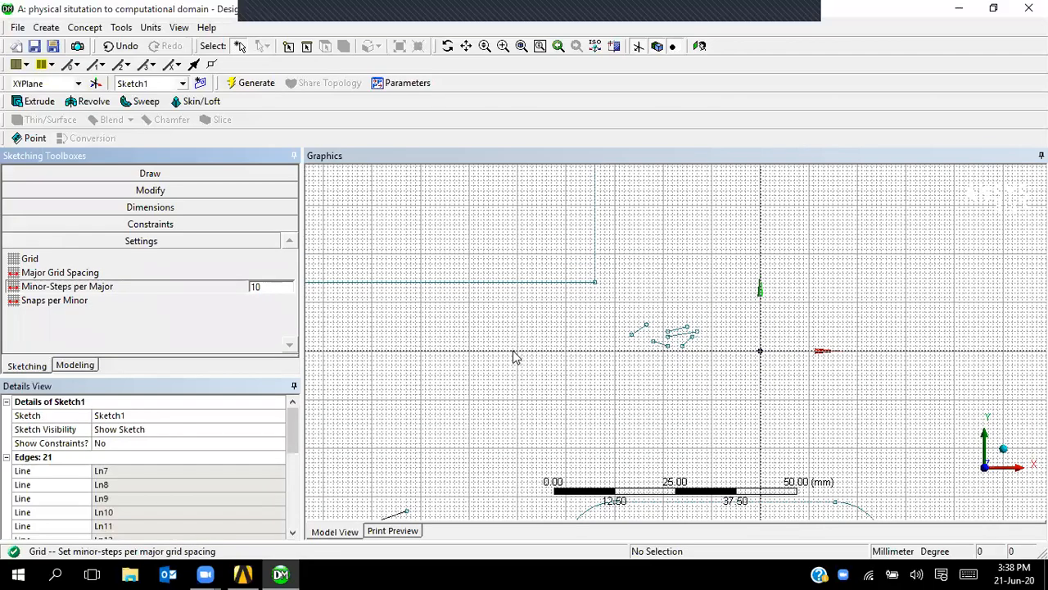
scroll(513, 356, up, 4)
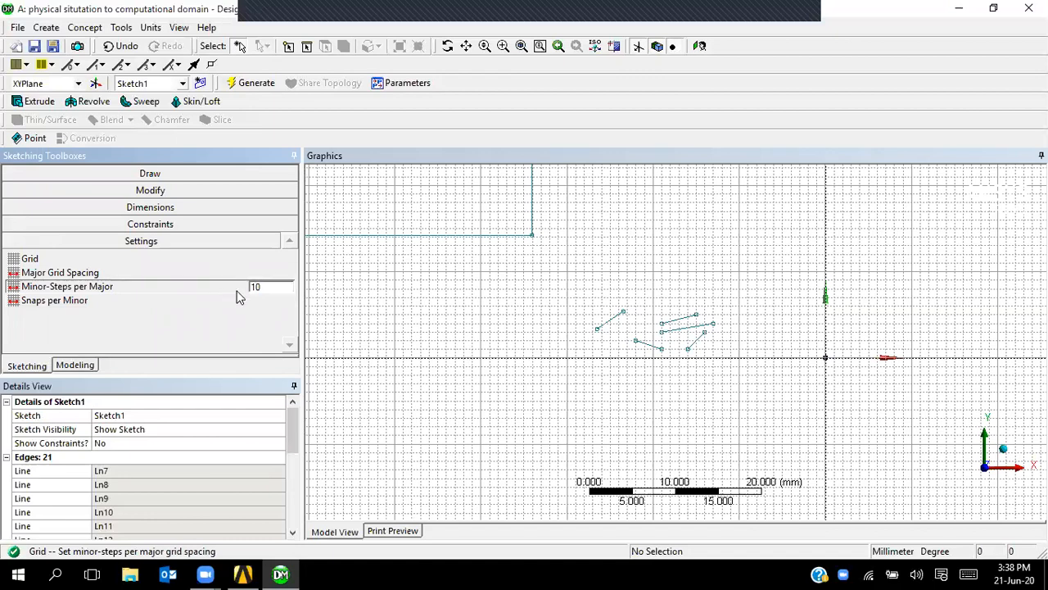
key(Return)
scroll(502, 338, down, 2)
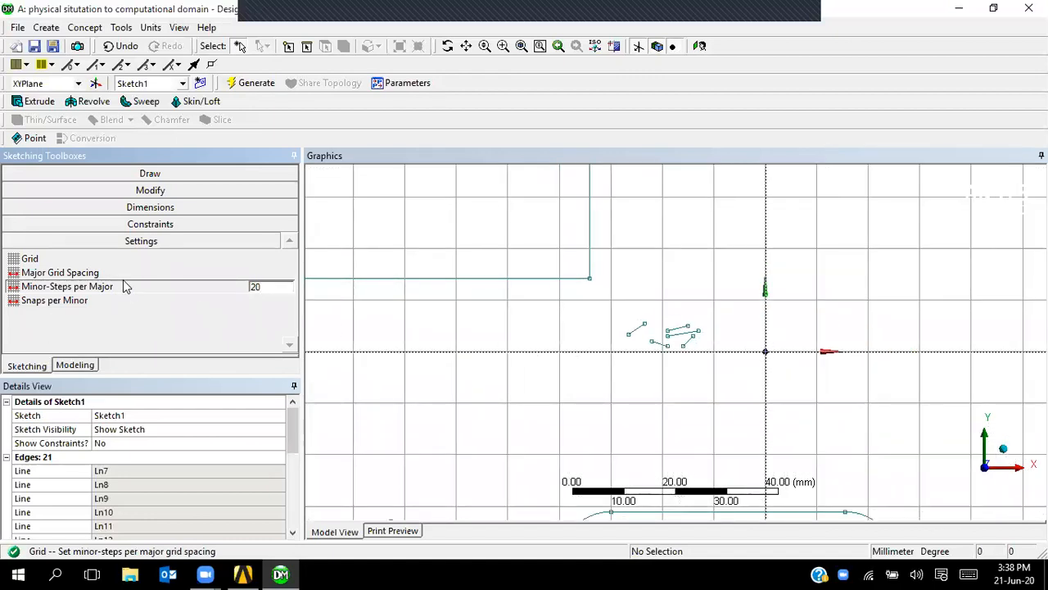
Review the major grid spacing, the minor grid divisions around the short lines, and the snaps per minor setting.
click(172, 273)
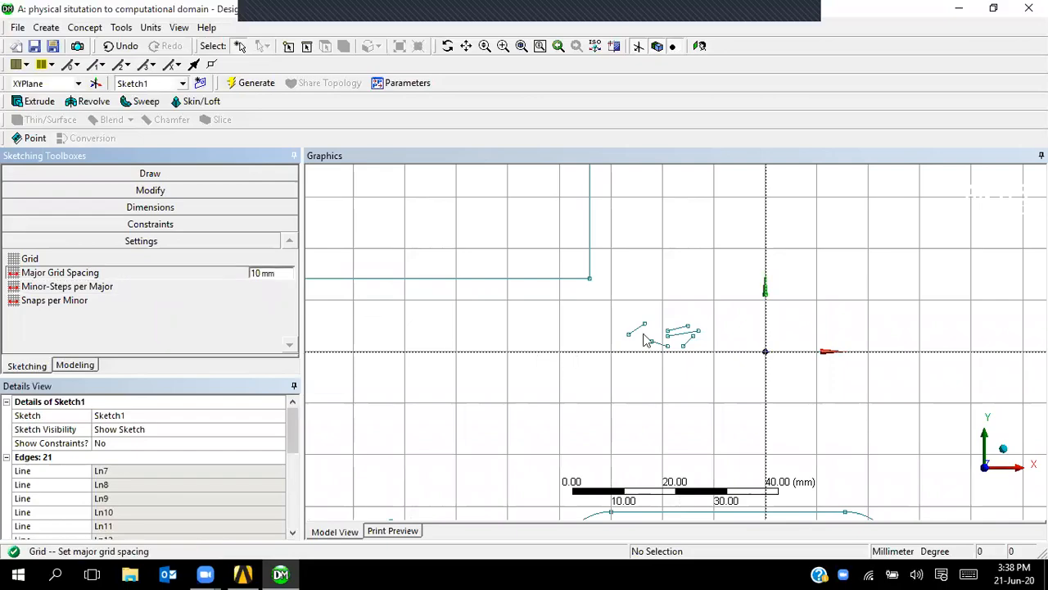
click(216, 288)
scroll(512, 358, up, 2)
scroll(526, 361, up, 3)
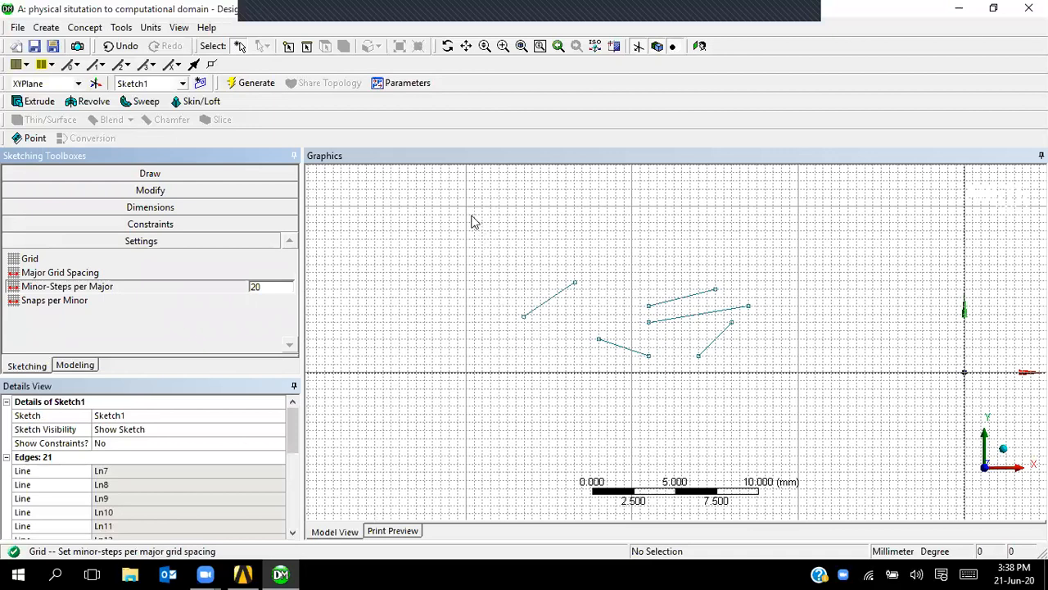
click(79, 303)
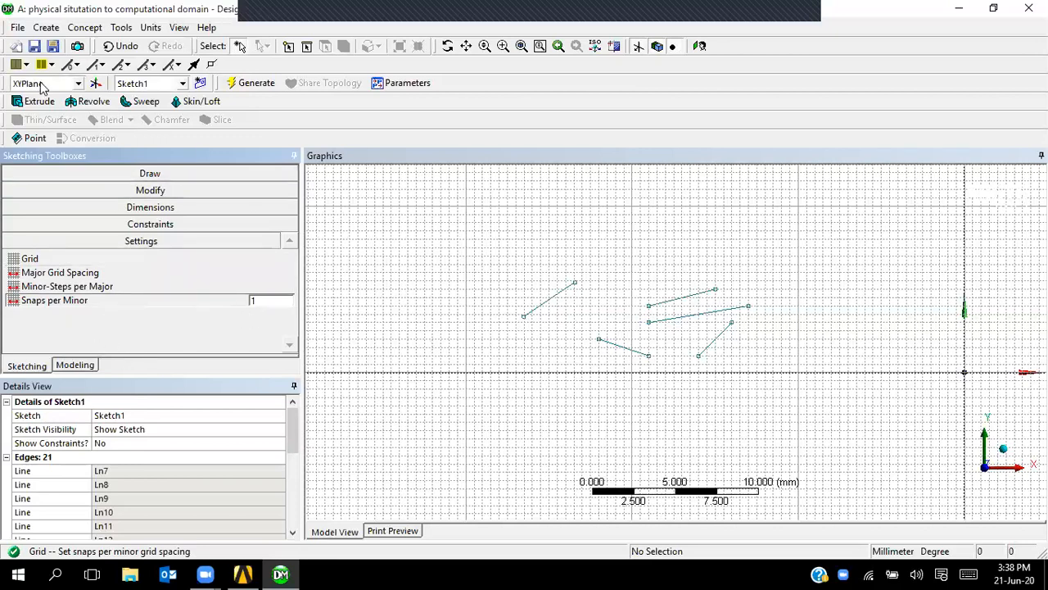
click(85, 30)
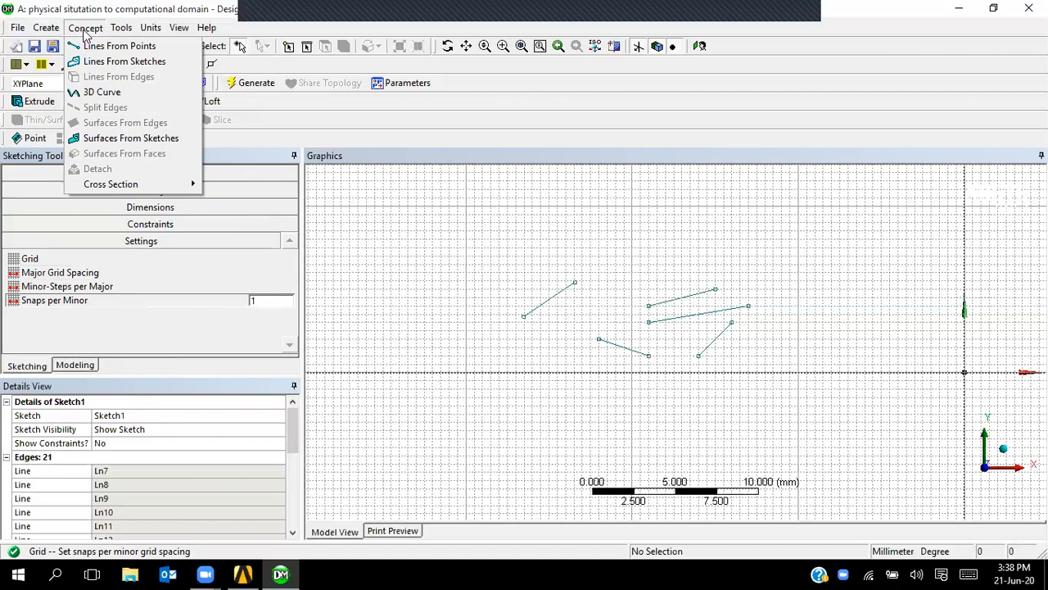
mouse_move(49, 30)
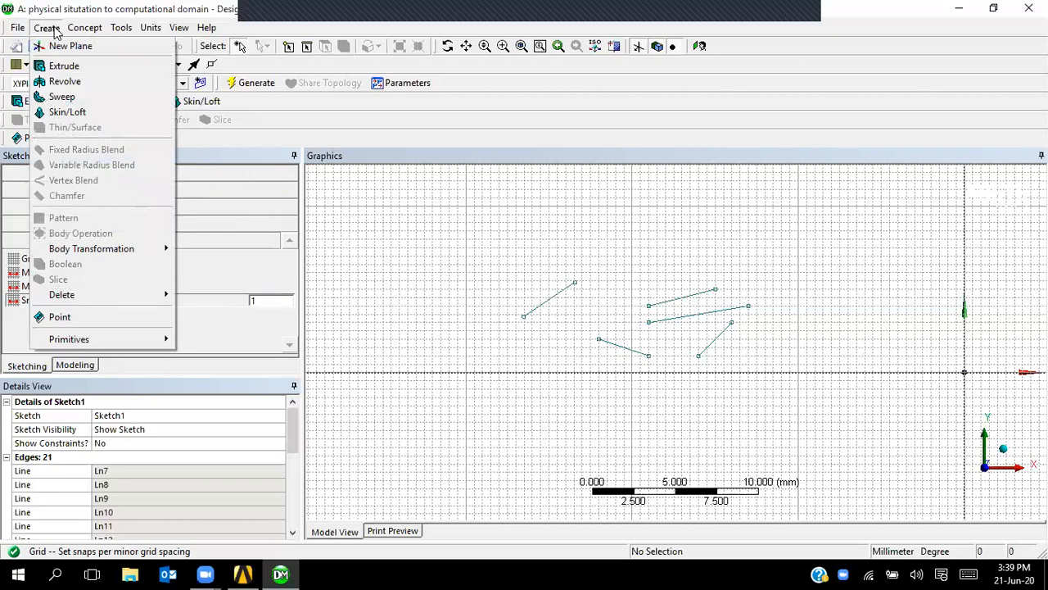
mouse_move(87, 31)
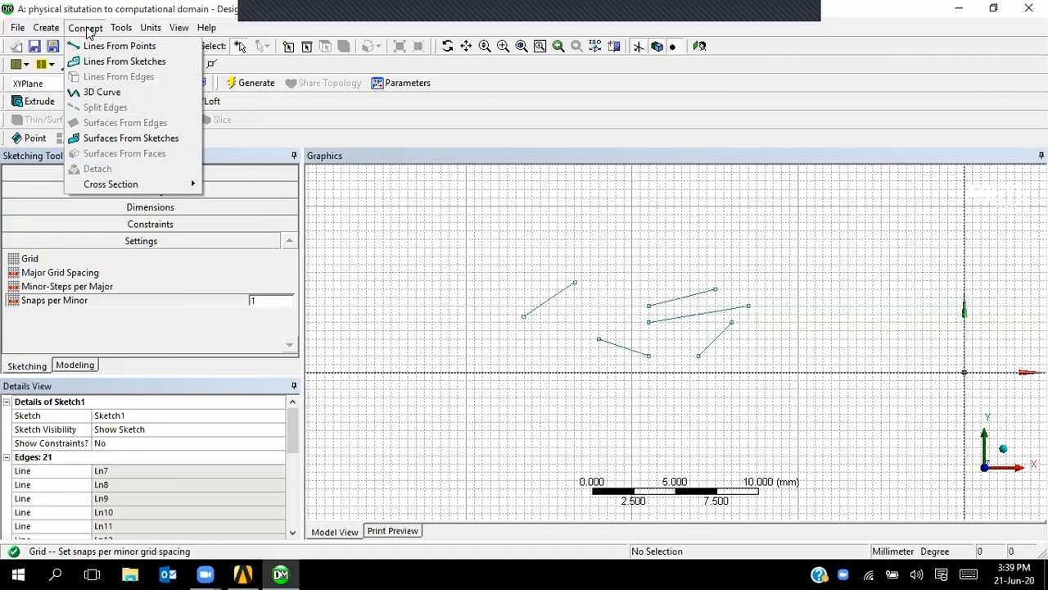
mouse_move(121, 30)
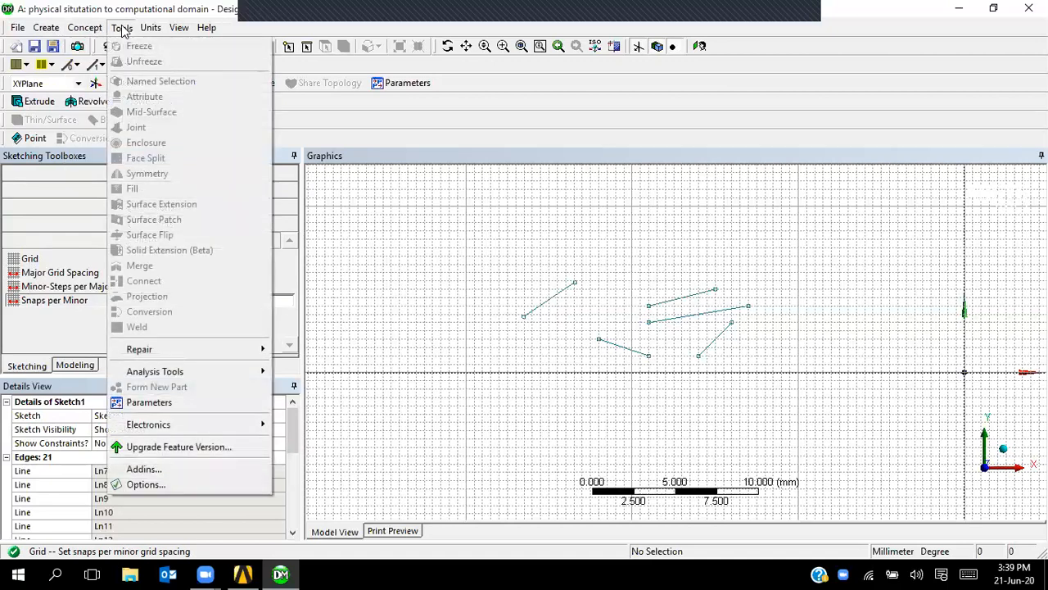
mouse_move(181, 348)
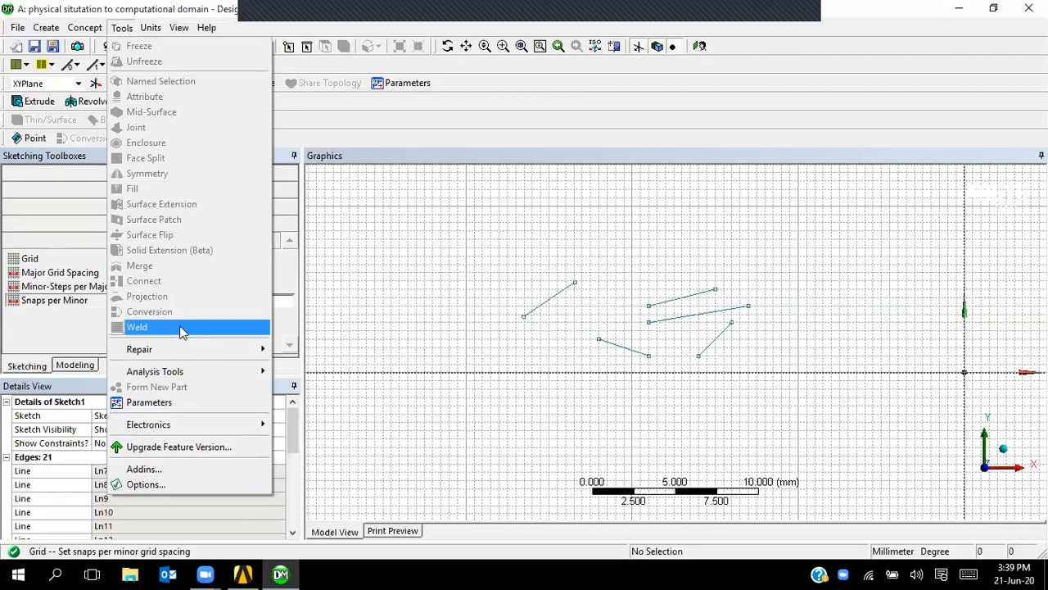
click(440, 8)
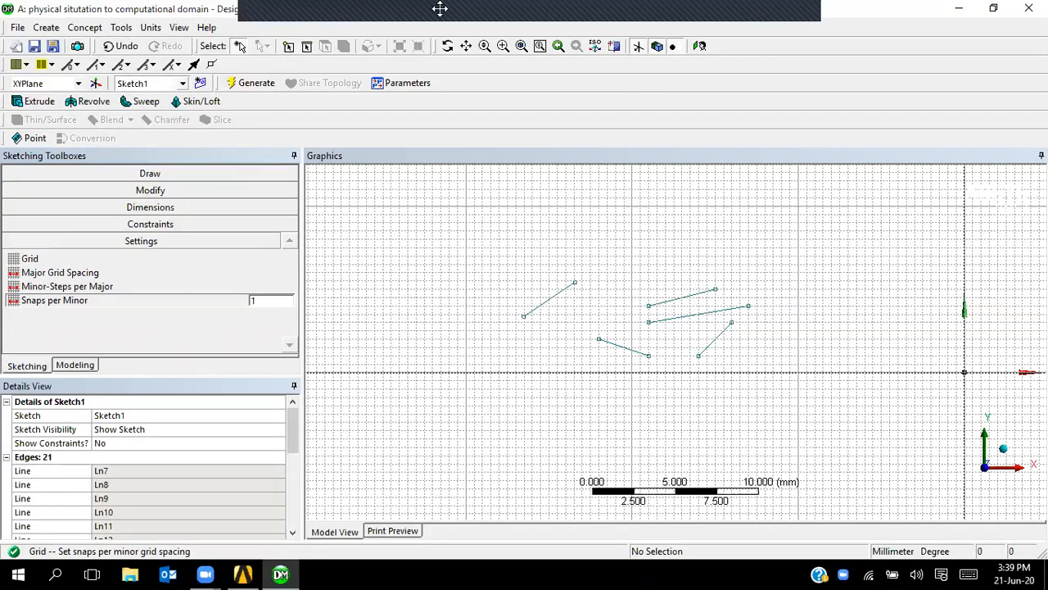